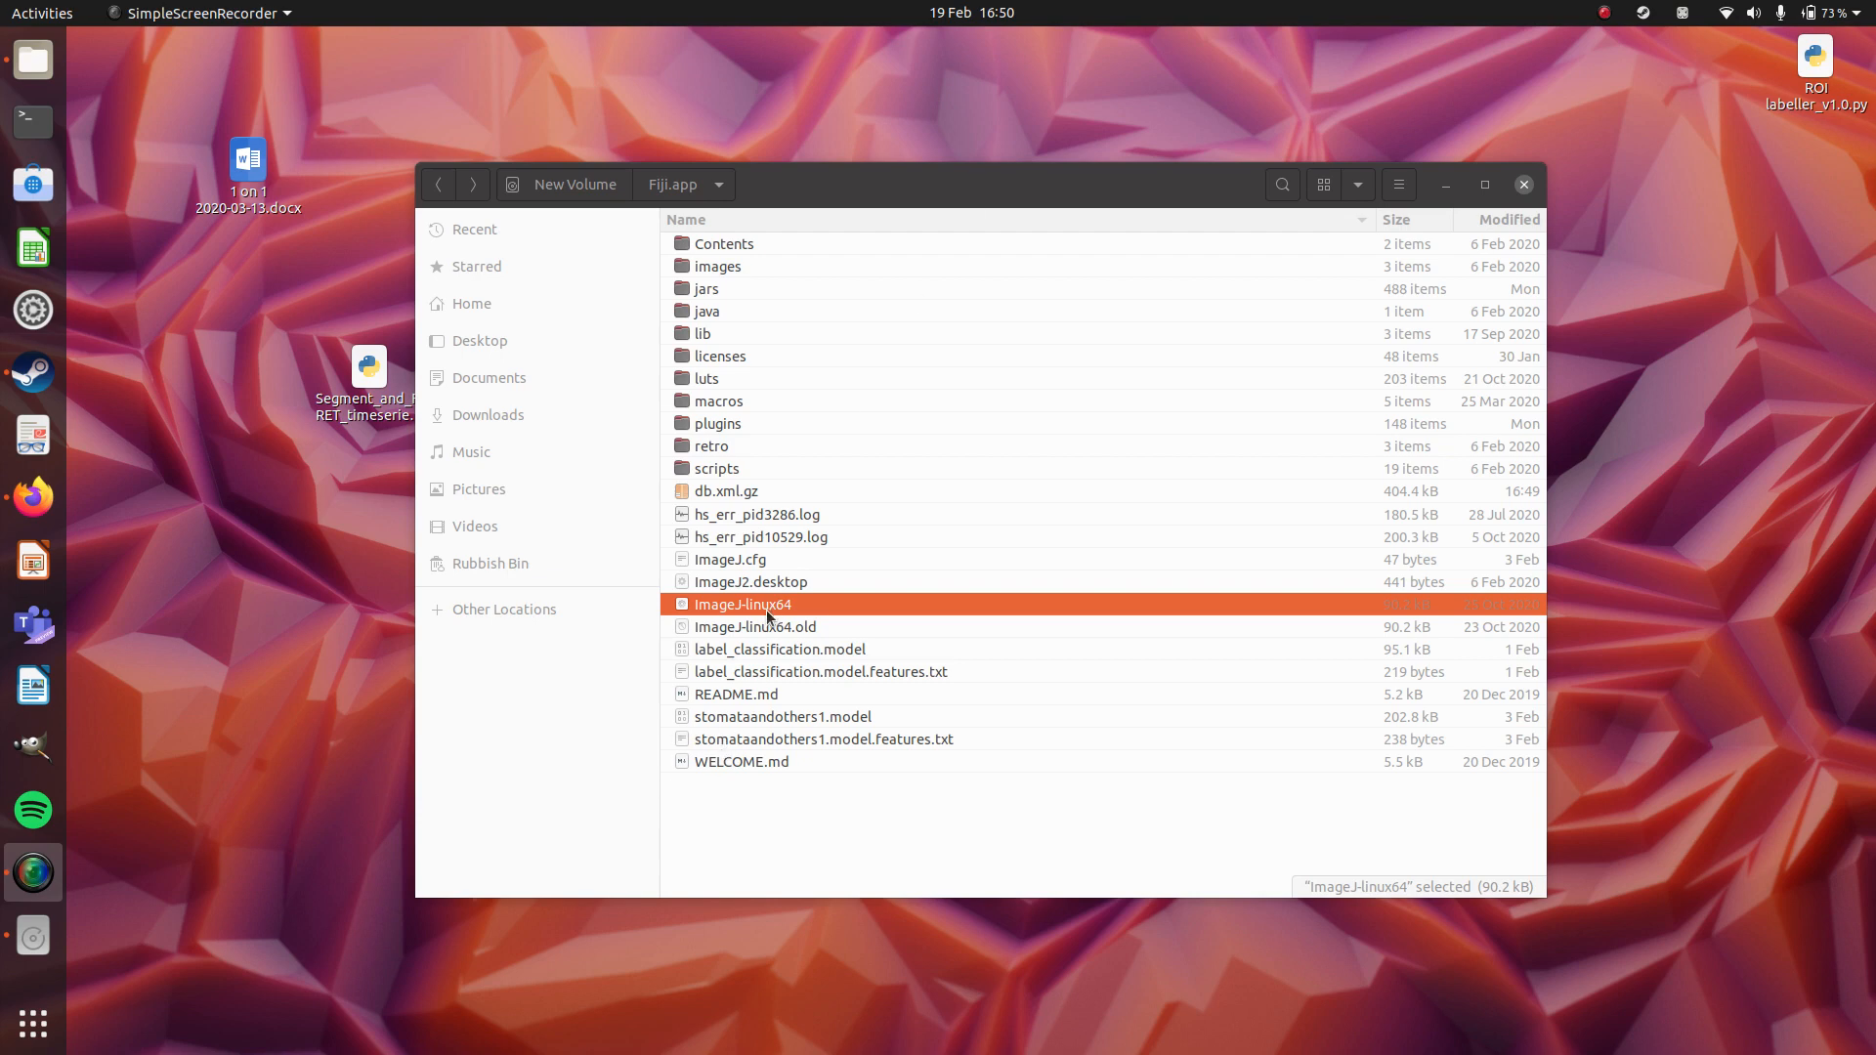
# Copy "ROI labeller_v1.0.py" from the desktop into the plugins folder inside Fiji.app.
pyautogui.moveTo(1810, 73); pyautogui.dragTo(1691, 177)
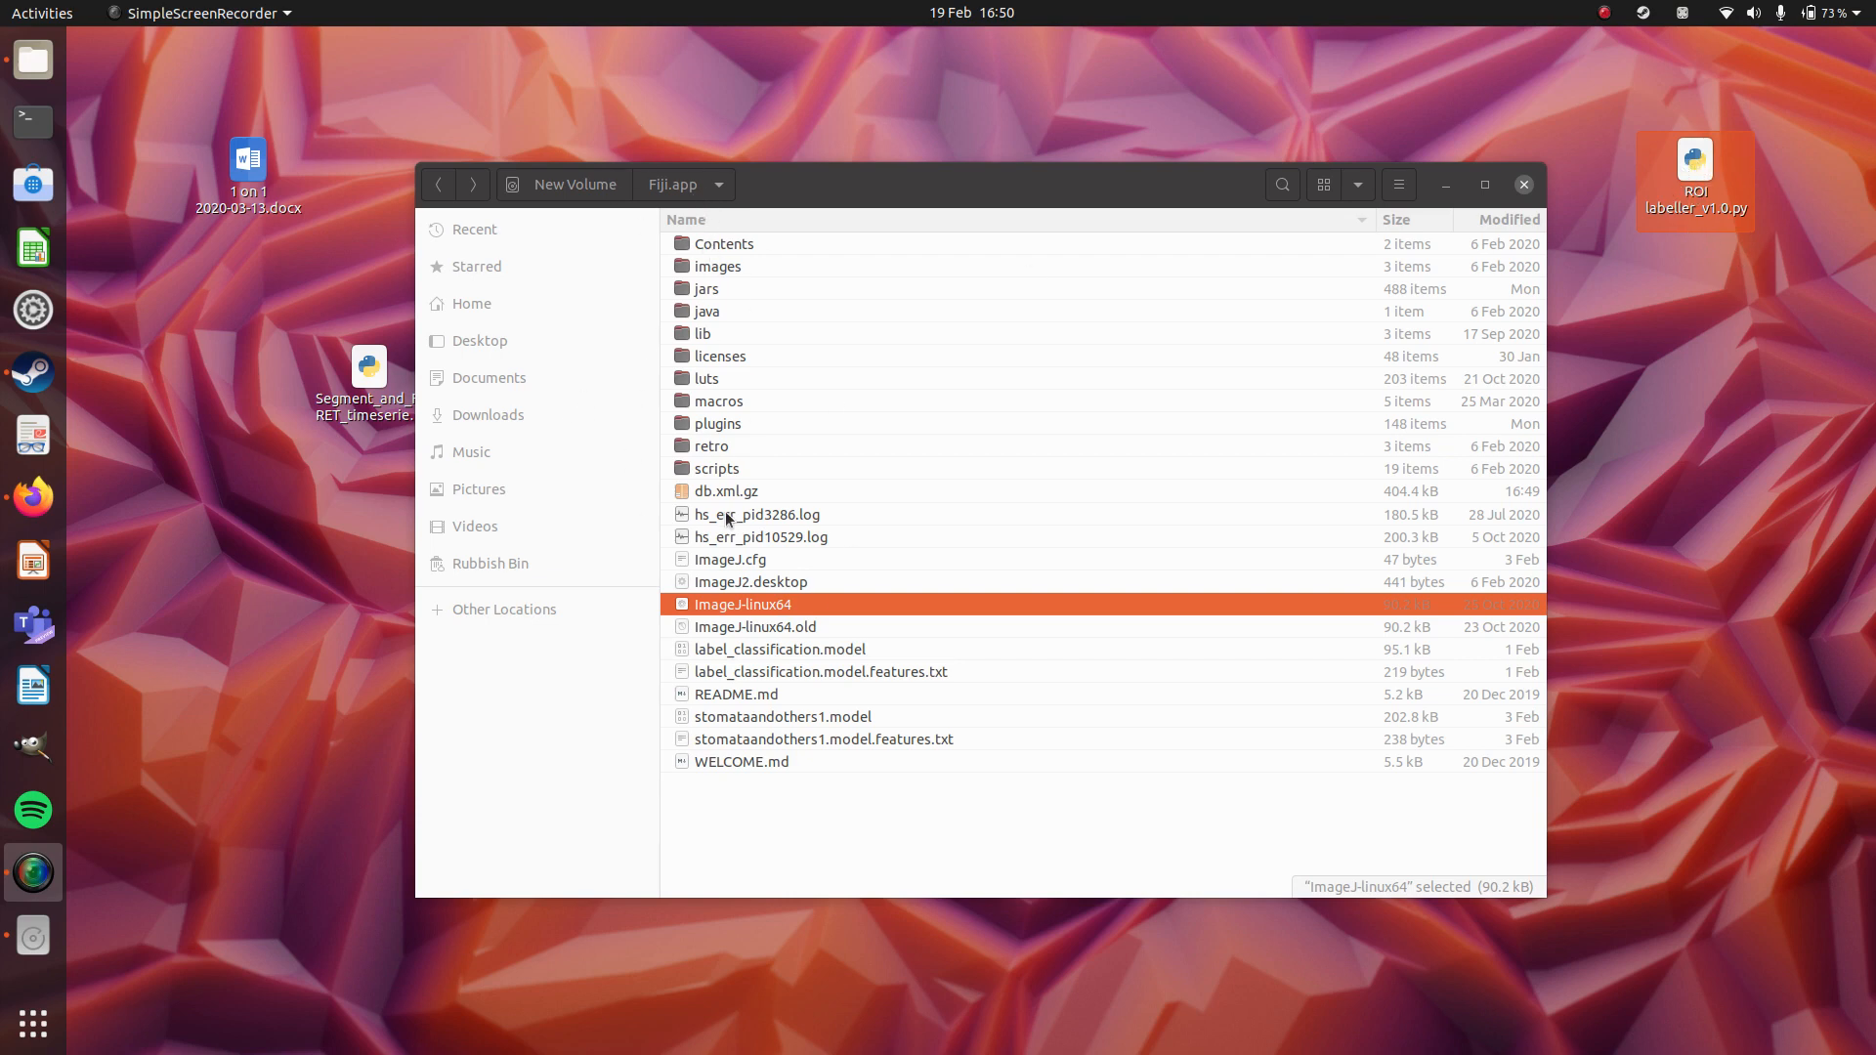
pyautogui.doubleClick(725, 427)
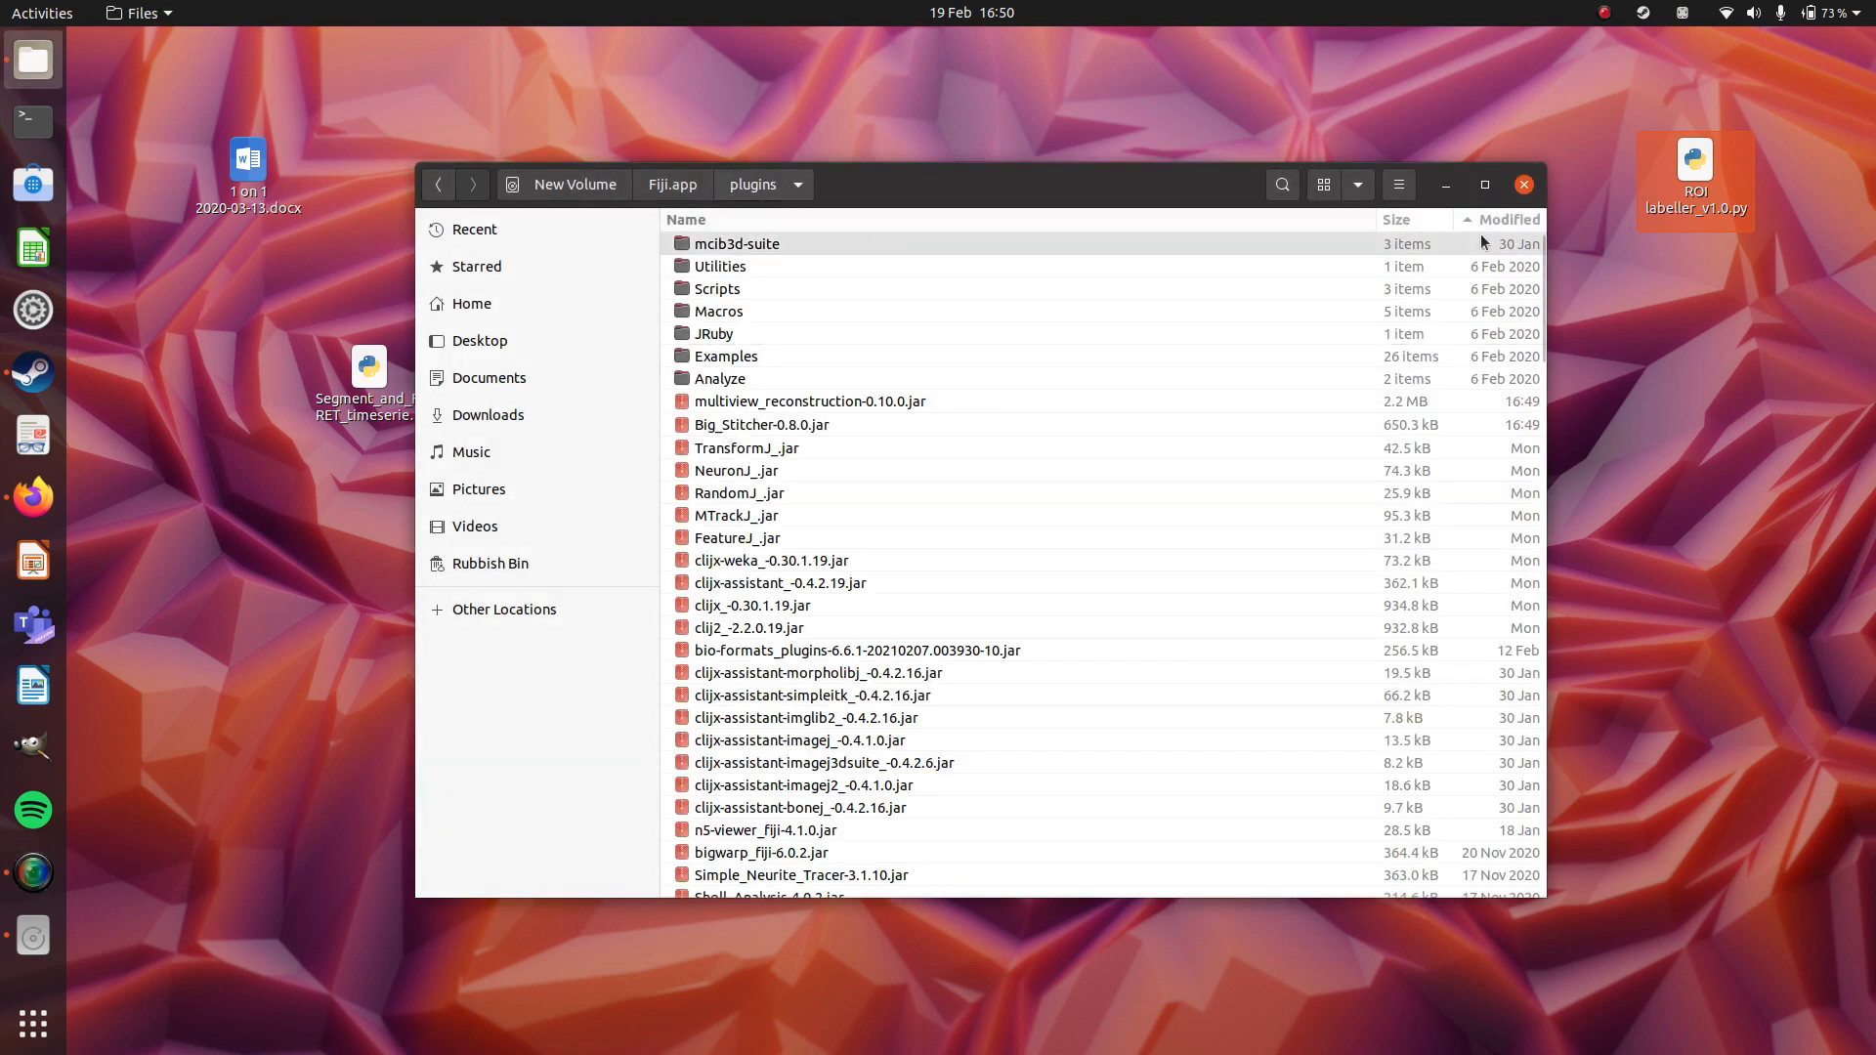
pyautogui.moveTo(1703, 199); pyautogui.dragTo(981, 592)
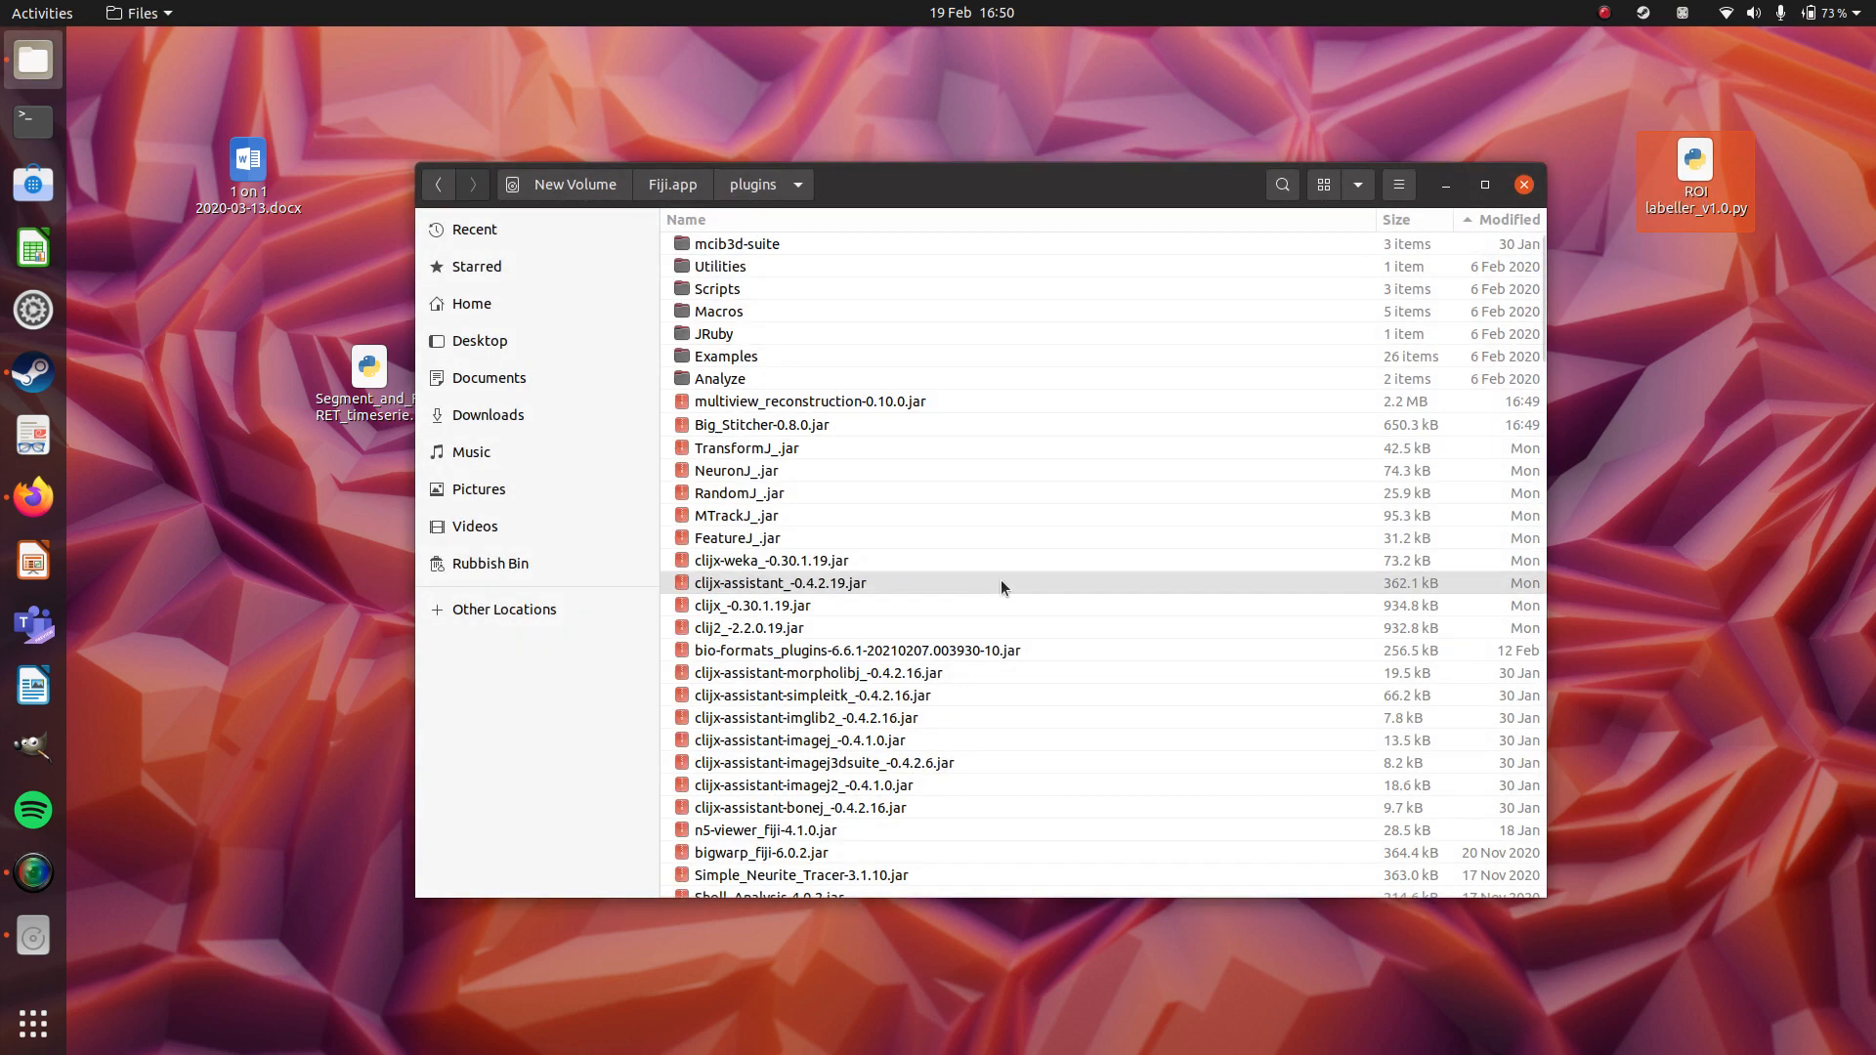
pyautogui.rightClick(1696, 178)
pyautogui.click(1432, 168)
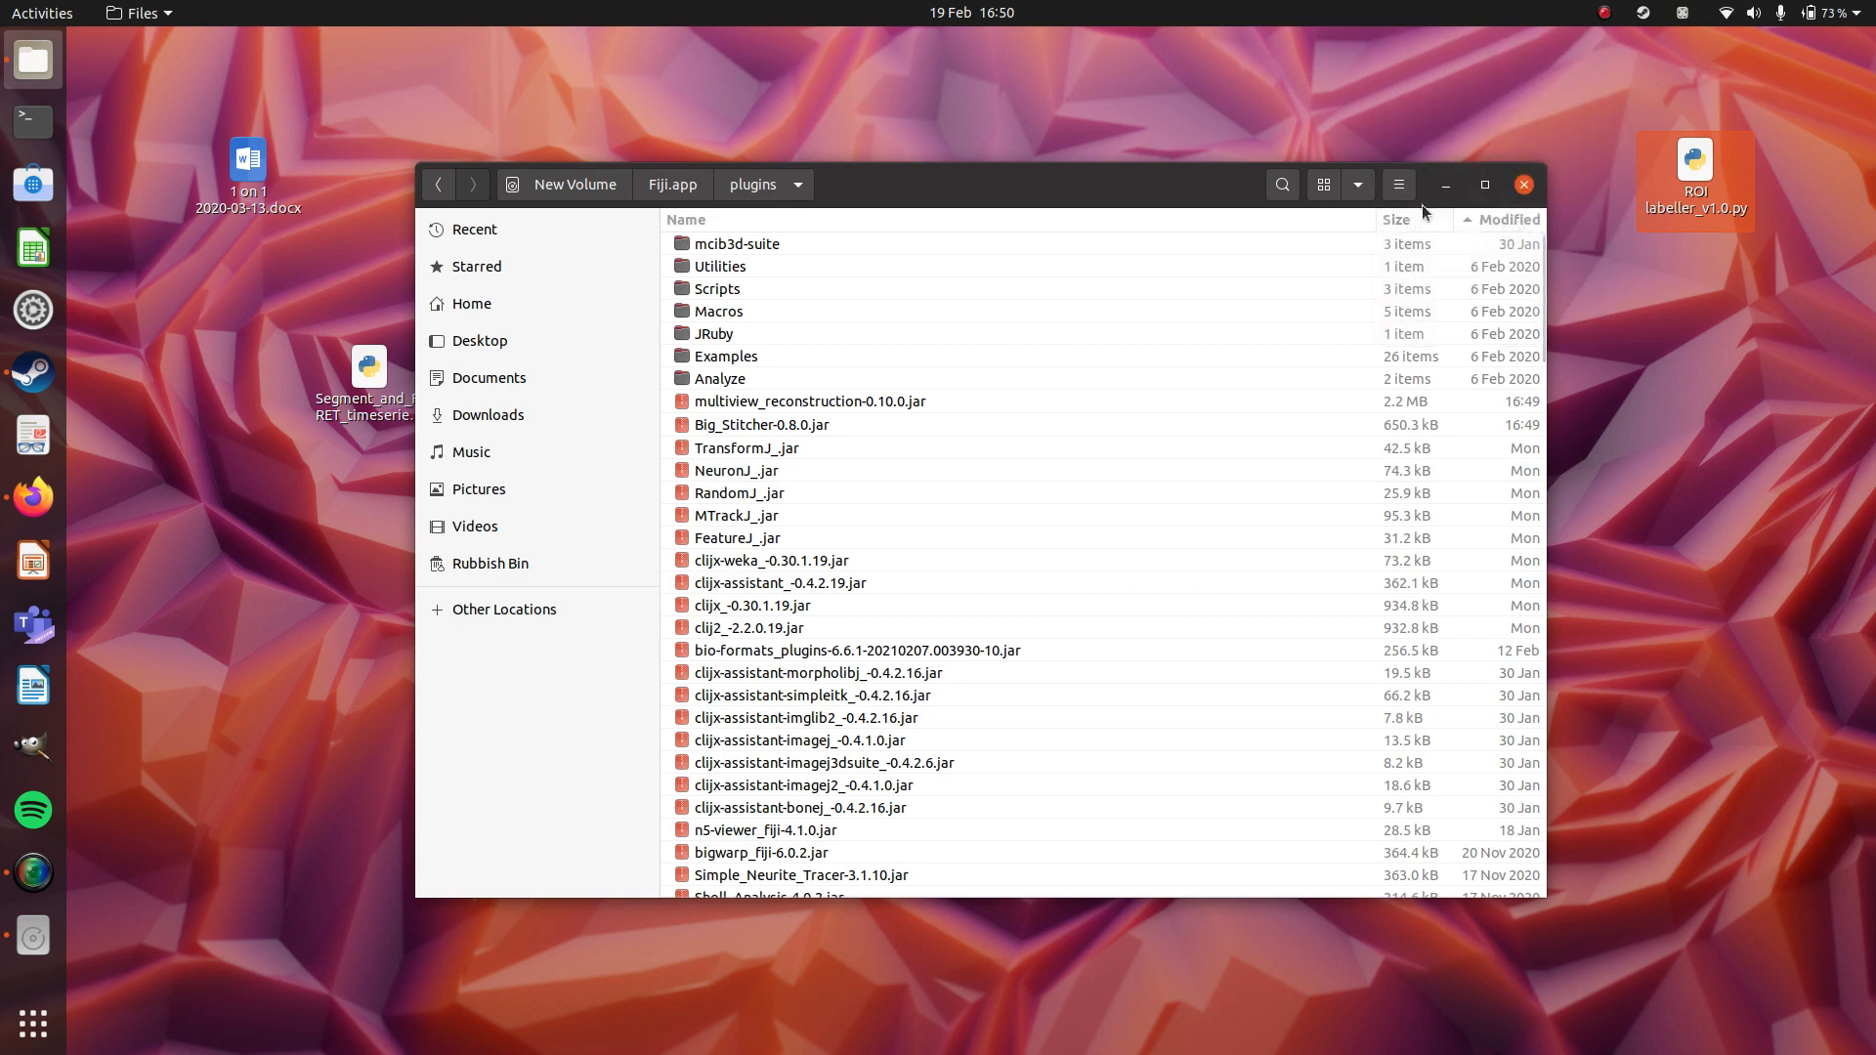
pyautogui.hotkey('ctrl', 'v')
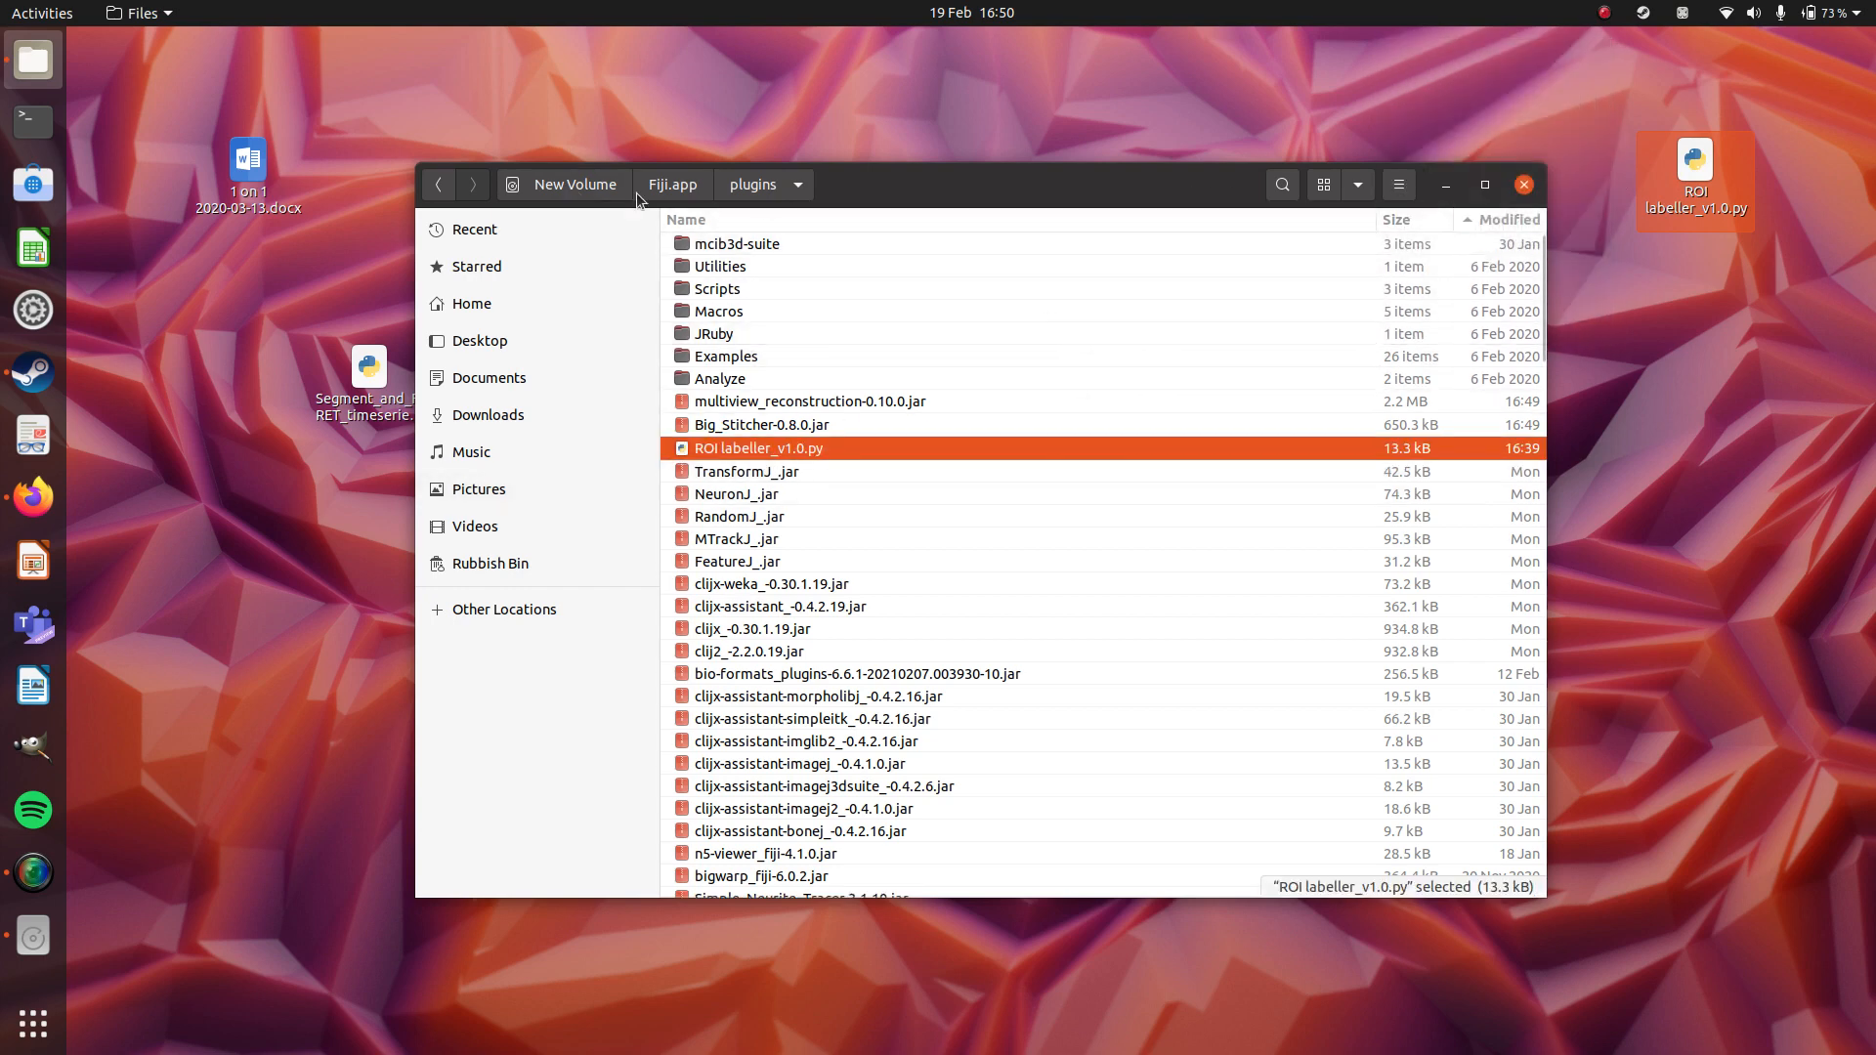
# Return to the Fiji.app folder and launch Fiji with the ImageJ-linux64 executable.
pyautogui.click(689, 191)
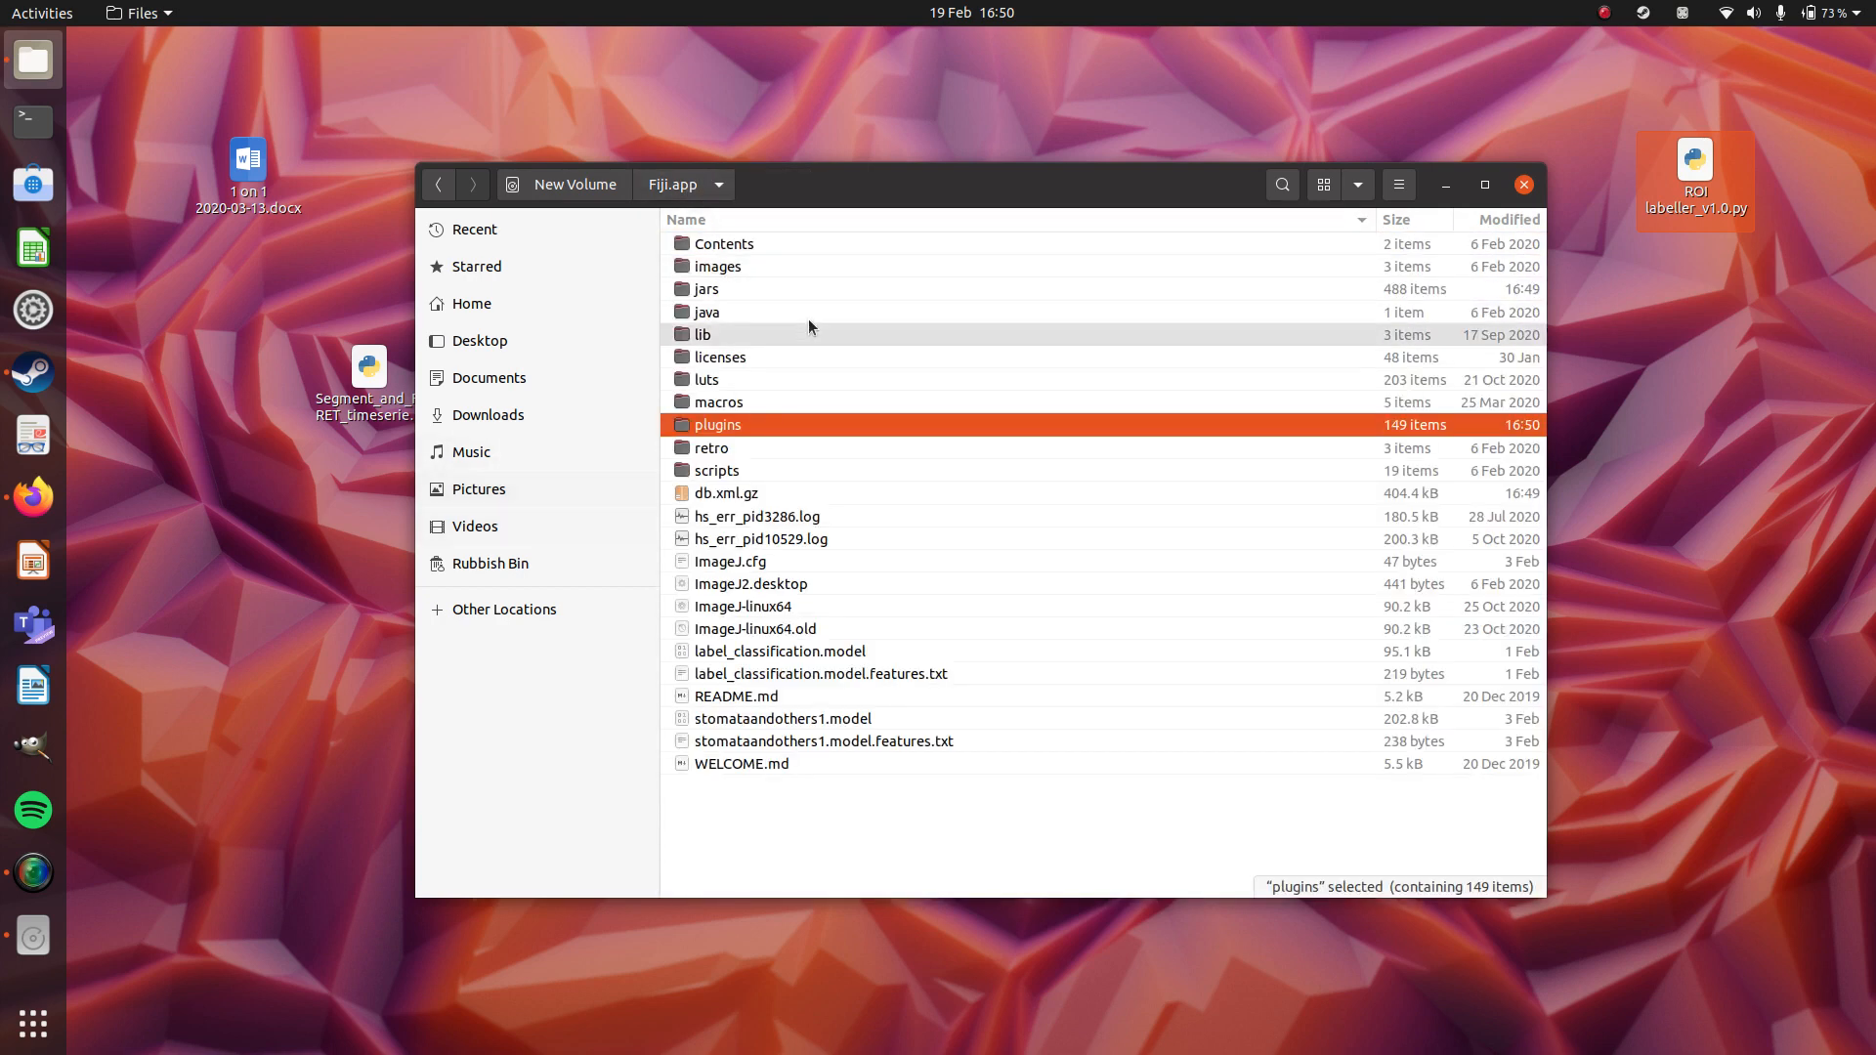
pyautogui.doubleClick(777, 615)
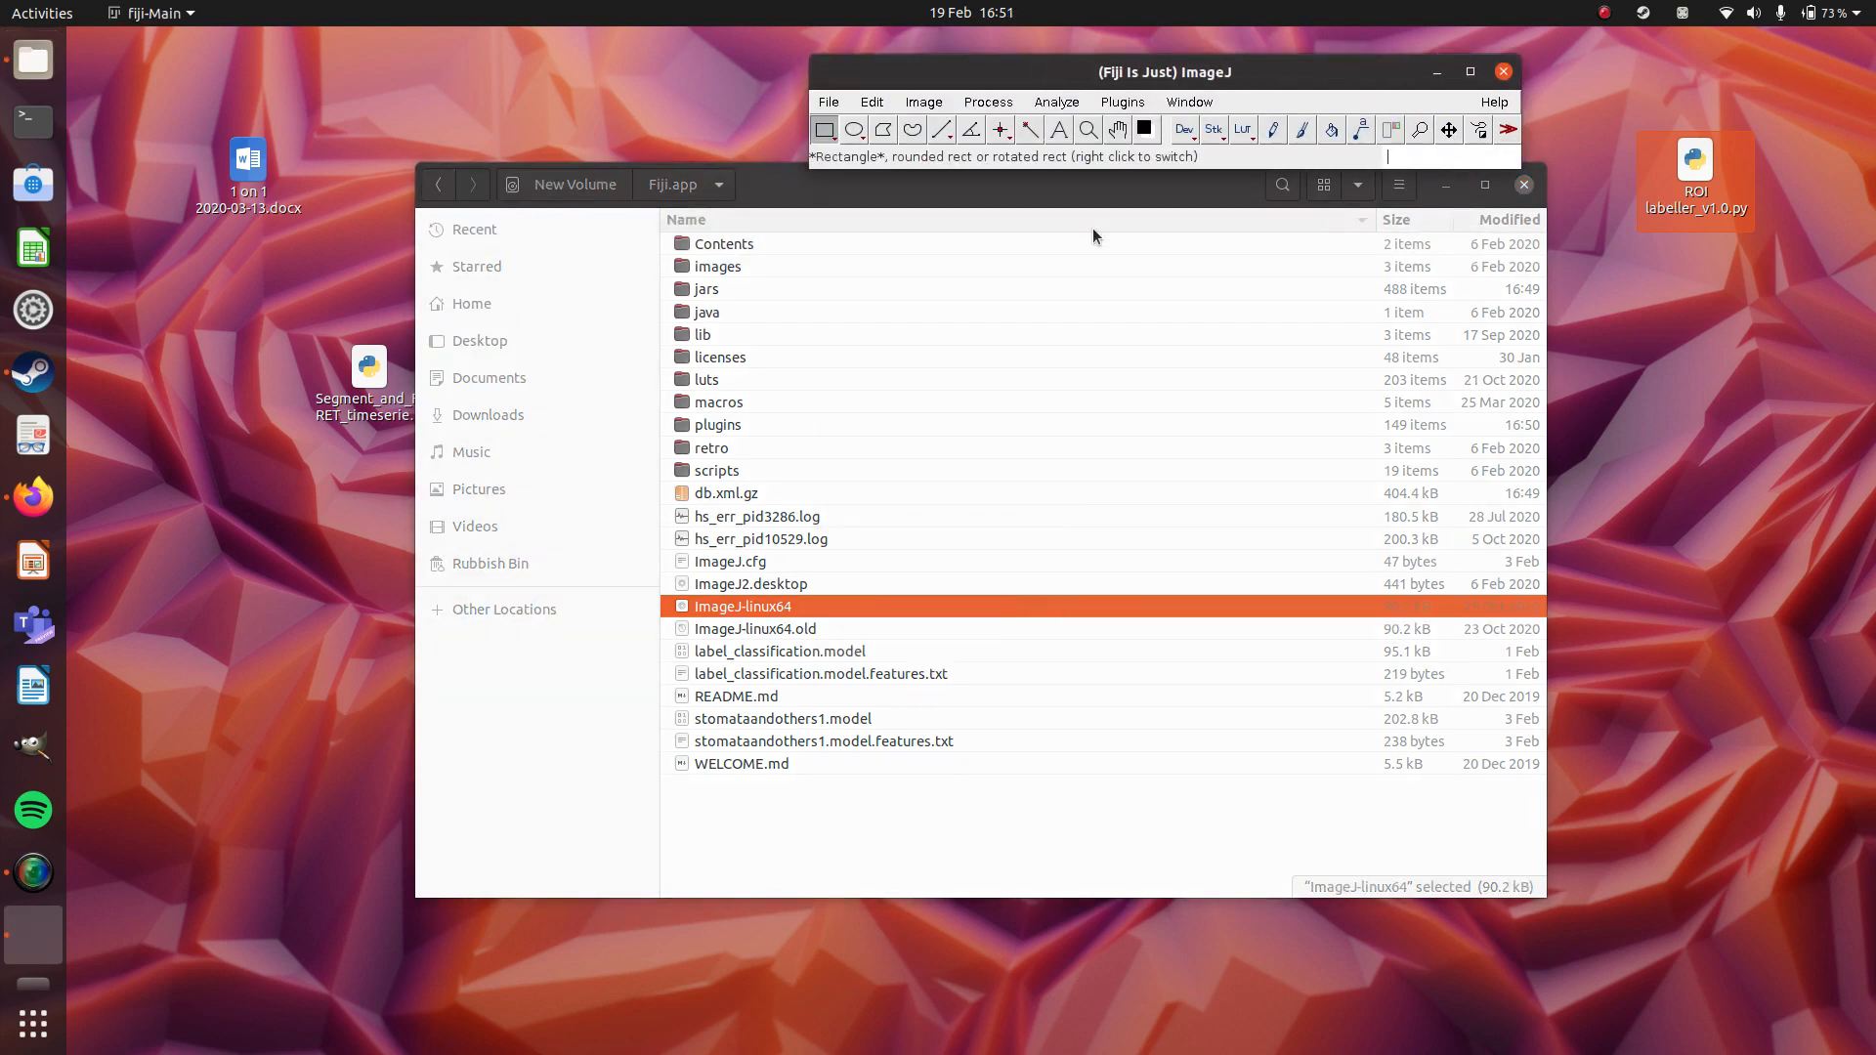
pyautogui.click(1494, 102)
pyautogui.click(1261, 77)
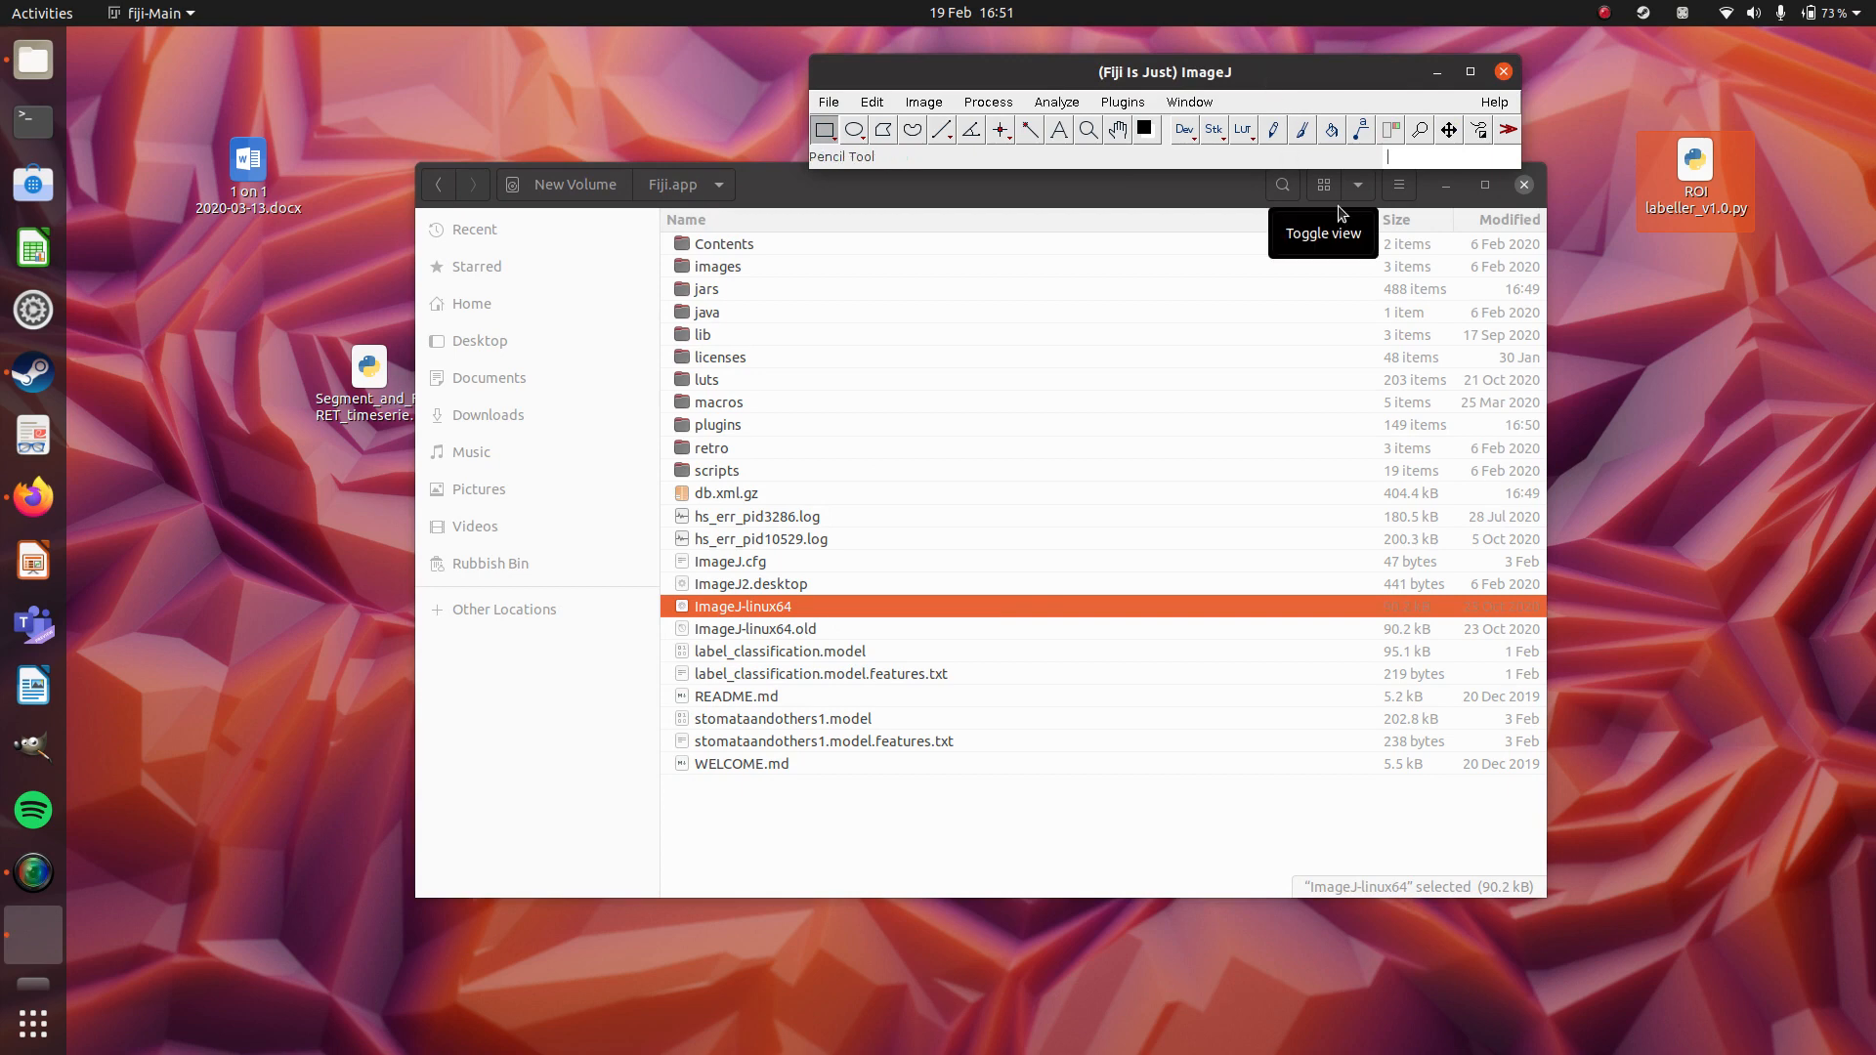
# Run the ImageJ updater and review the managed update sites, checking that clij and clij2 are enabled.
pyautogui.click(1496, 104)
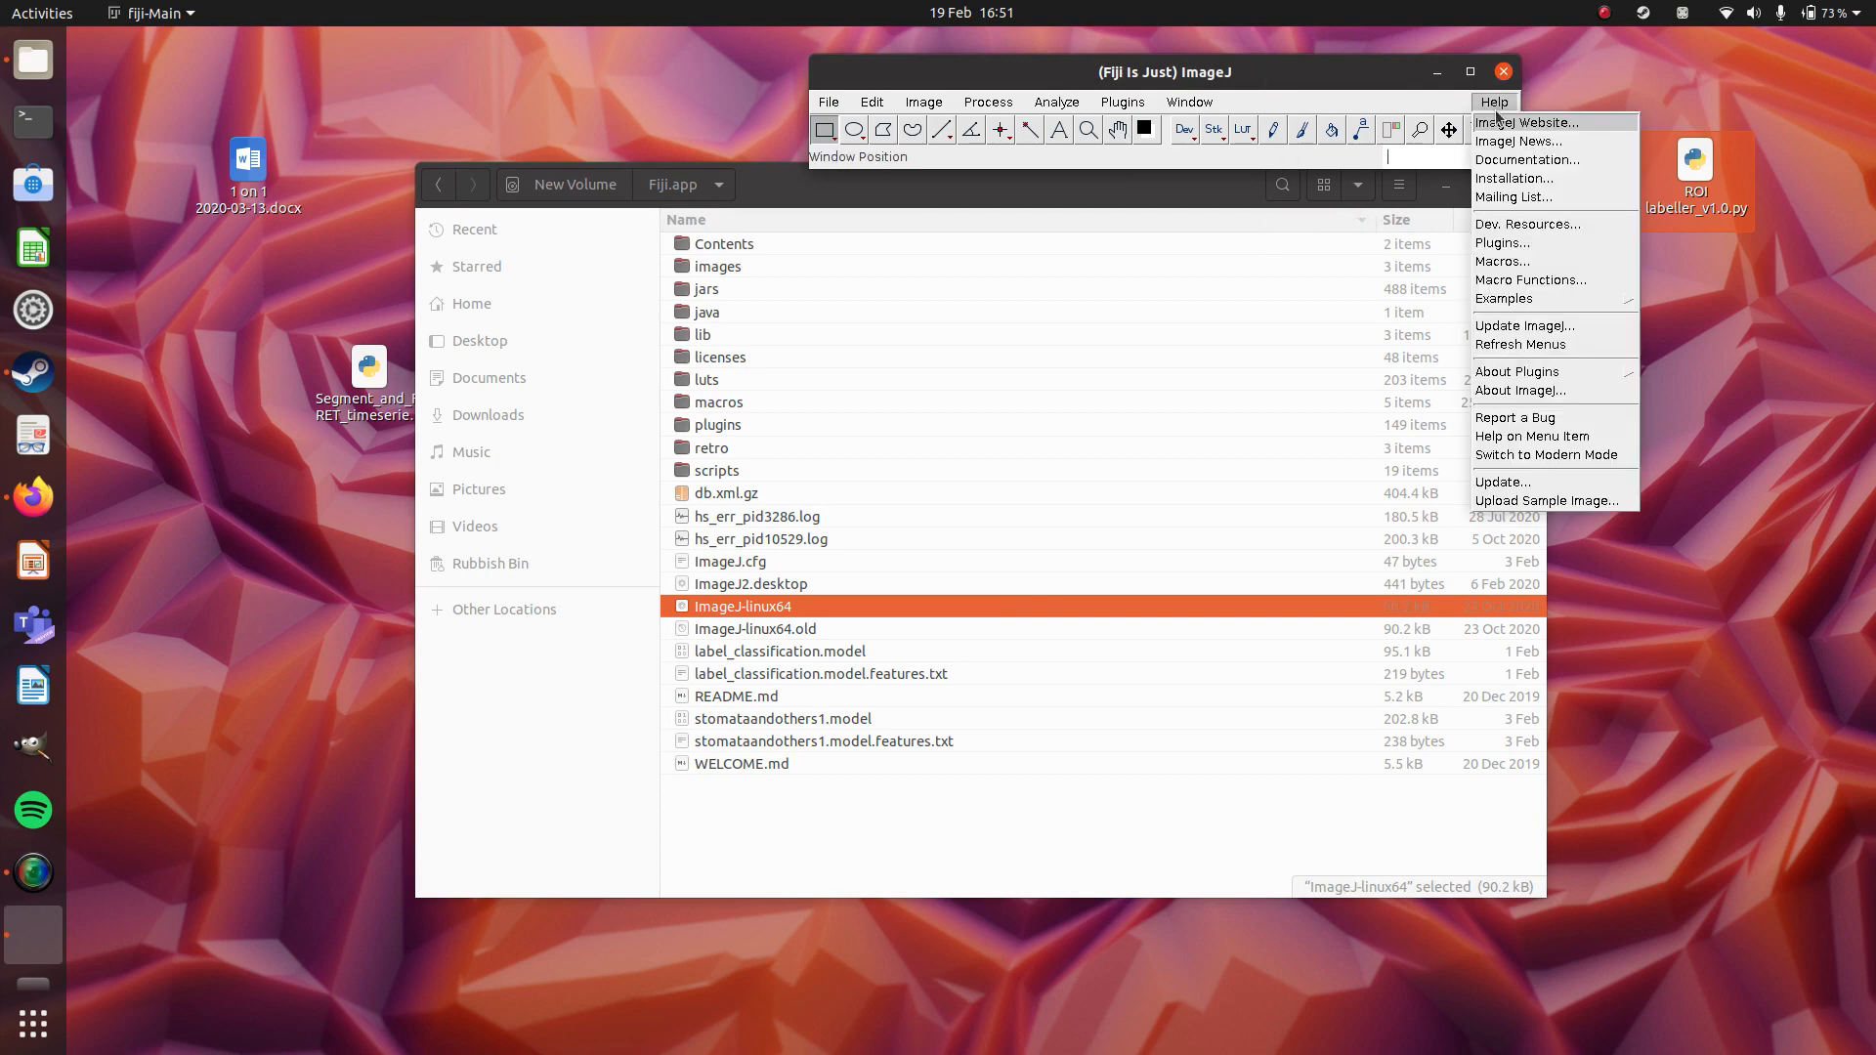
pyautogui.click(1495, 485)
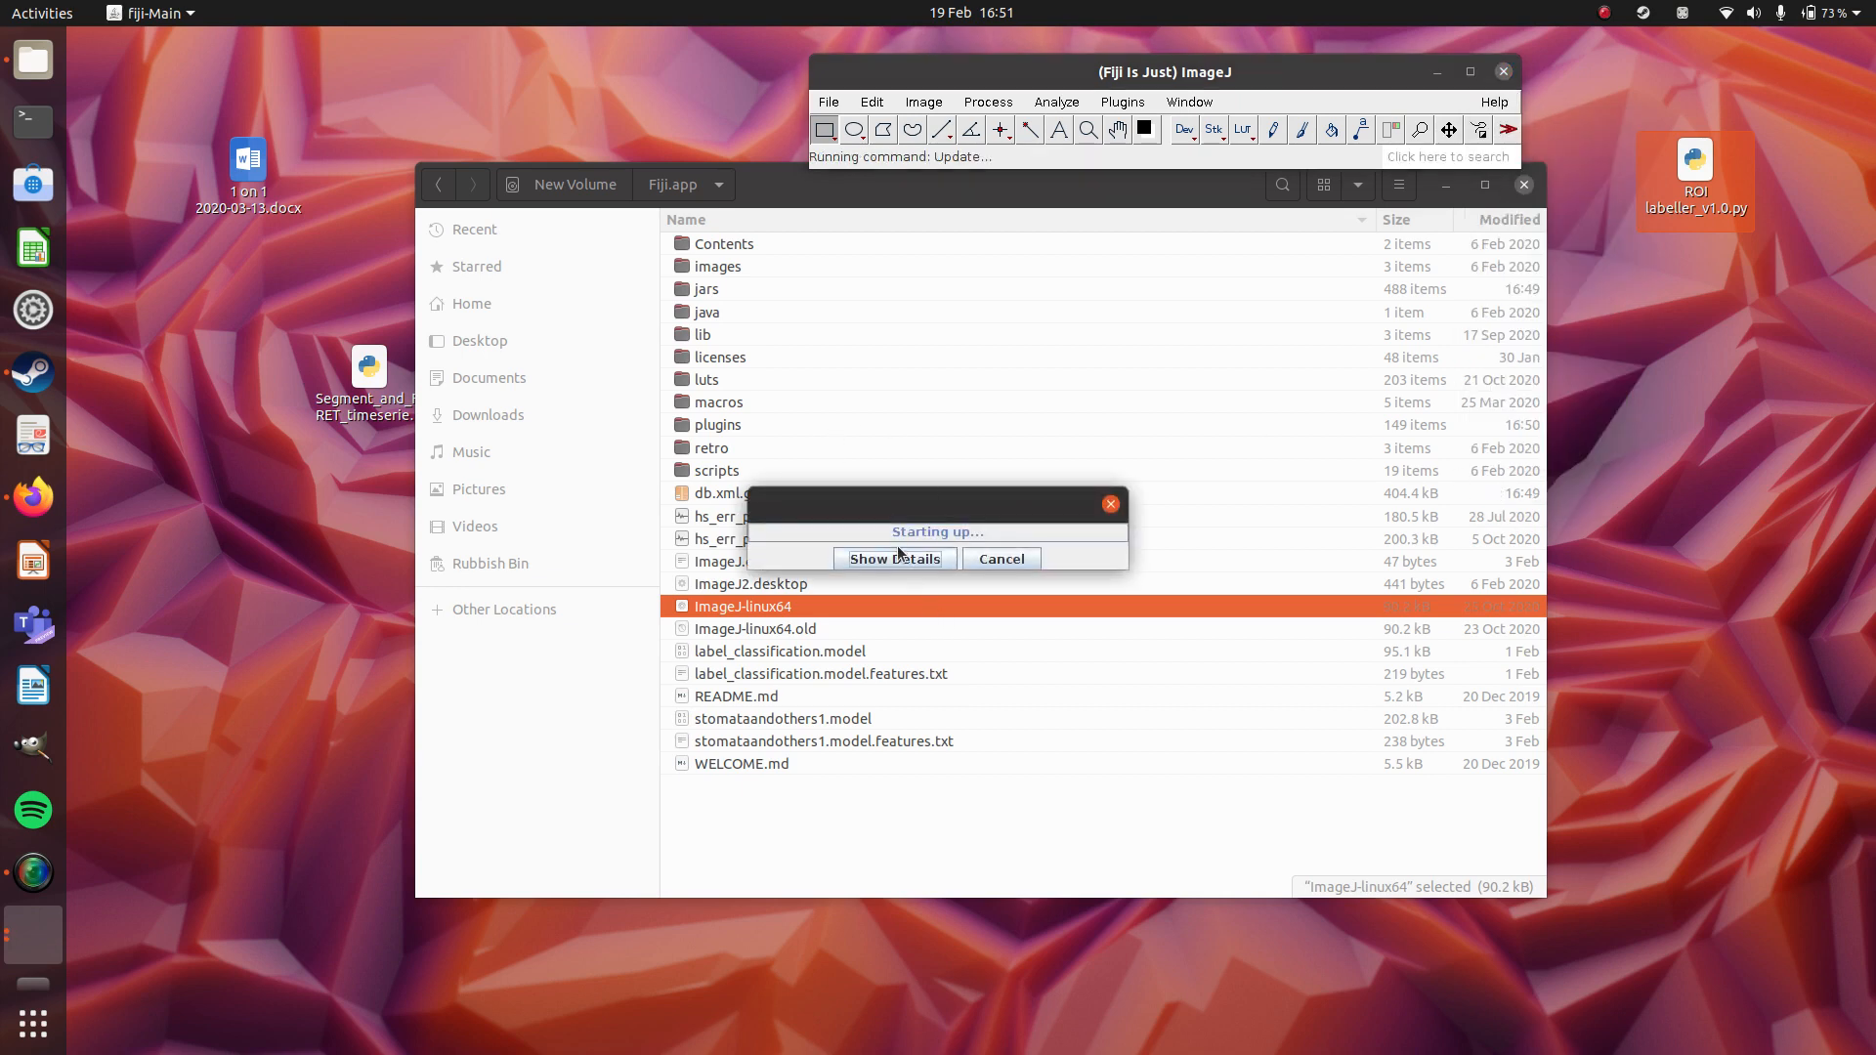
pyautogui.click(918, 560)
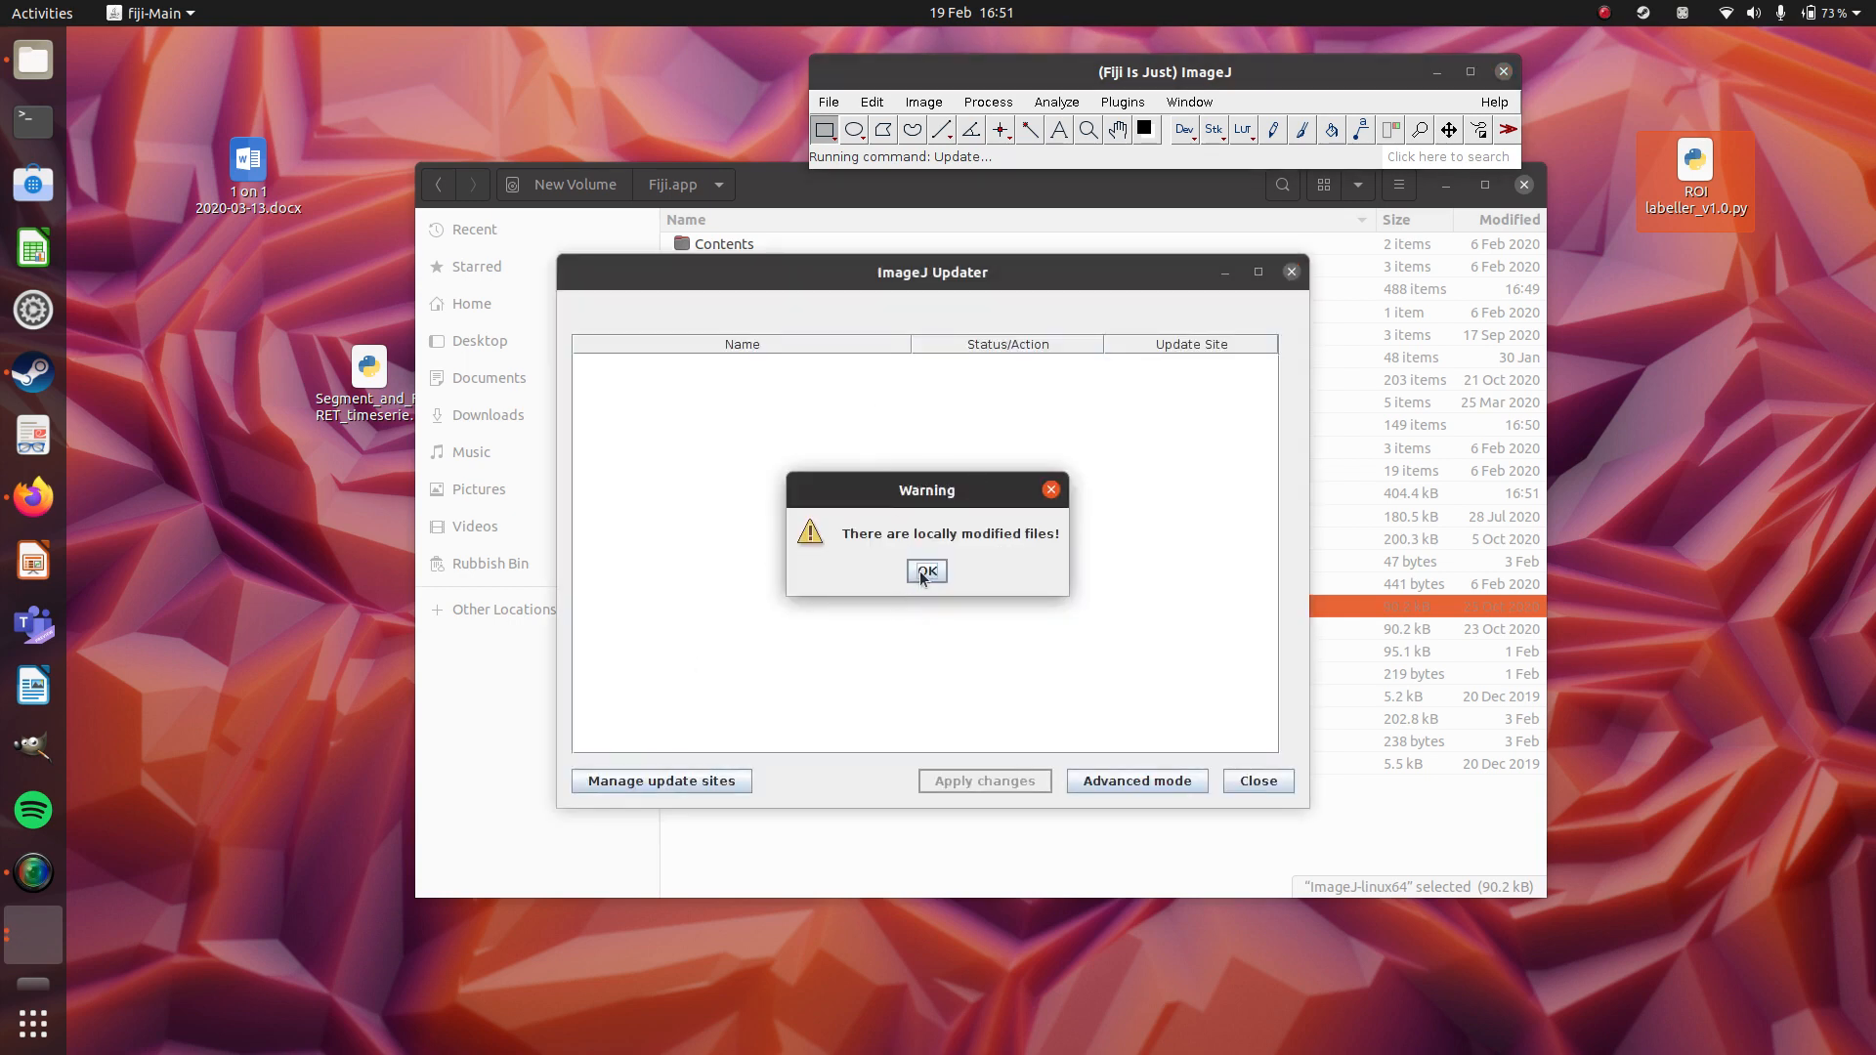
pyautogui.click(927, 571)
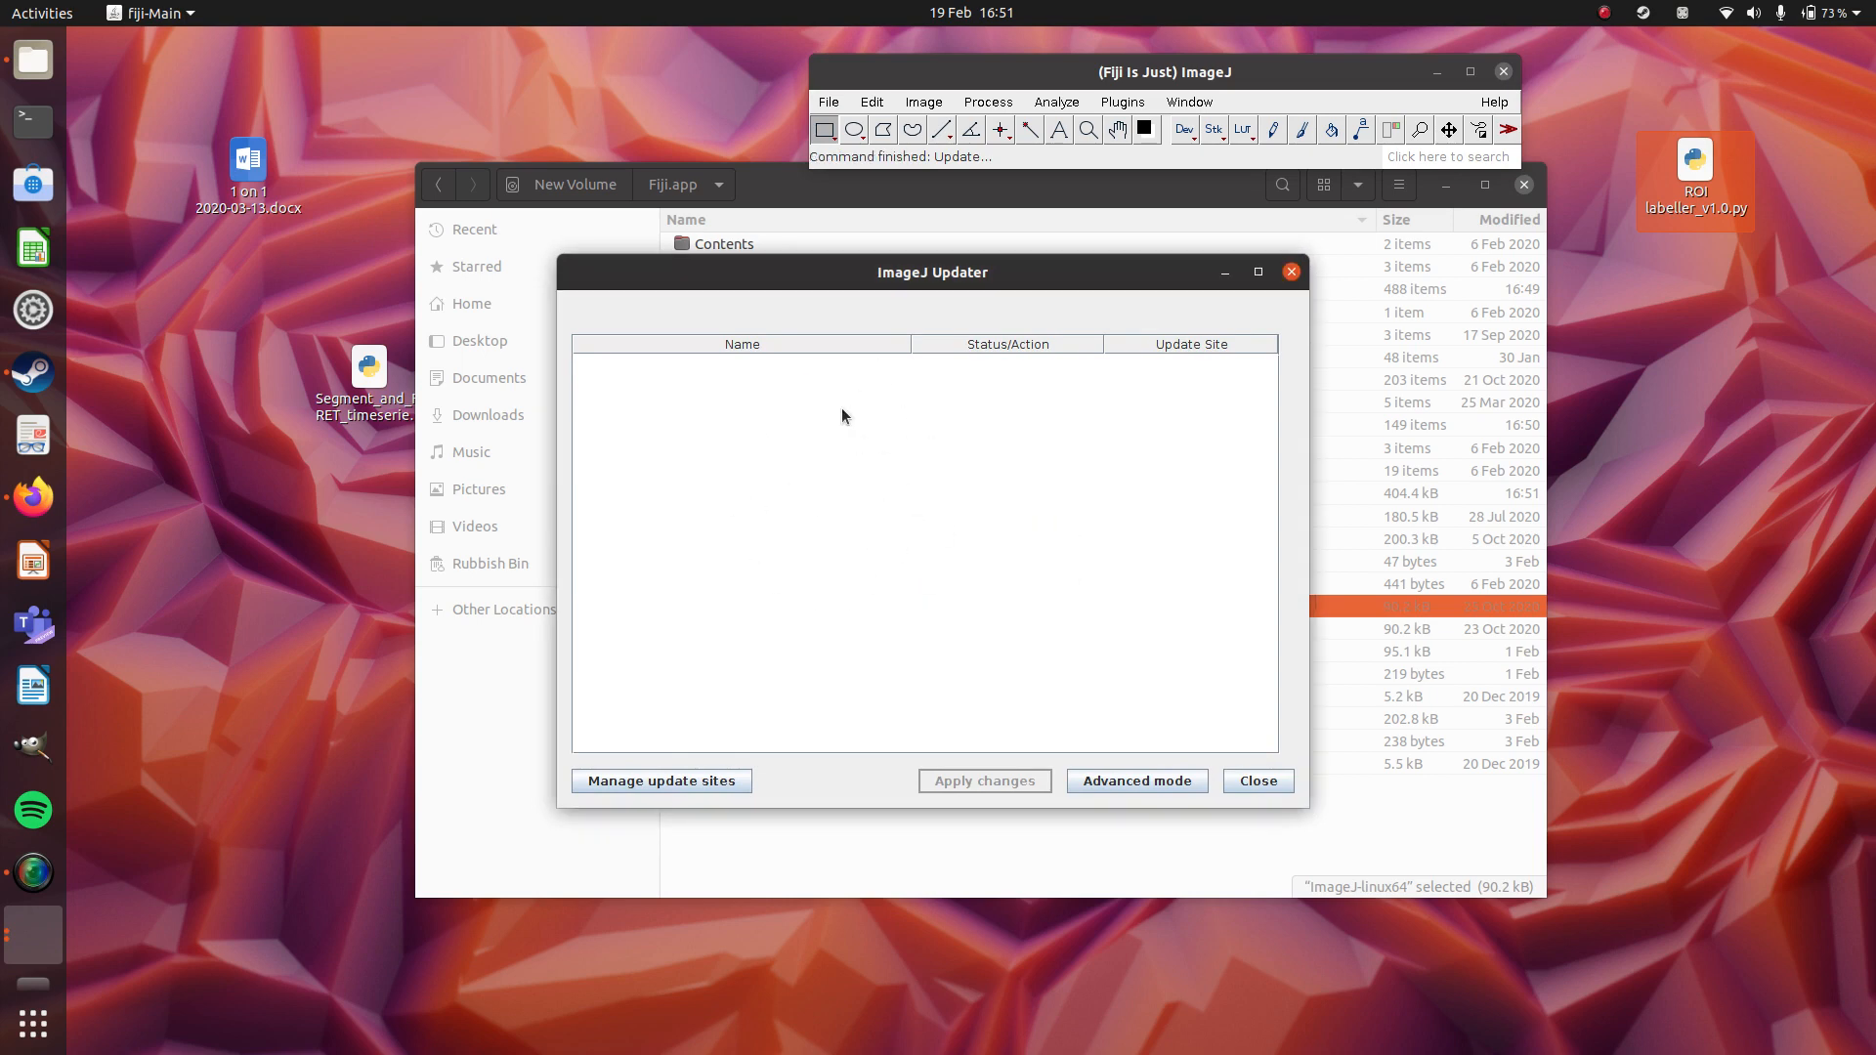
pyautogui.click(694, 787)
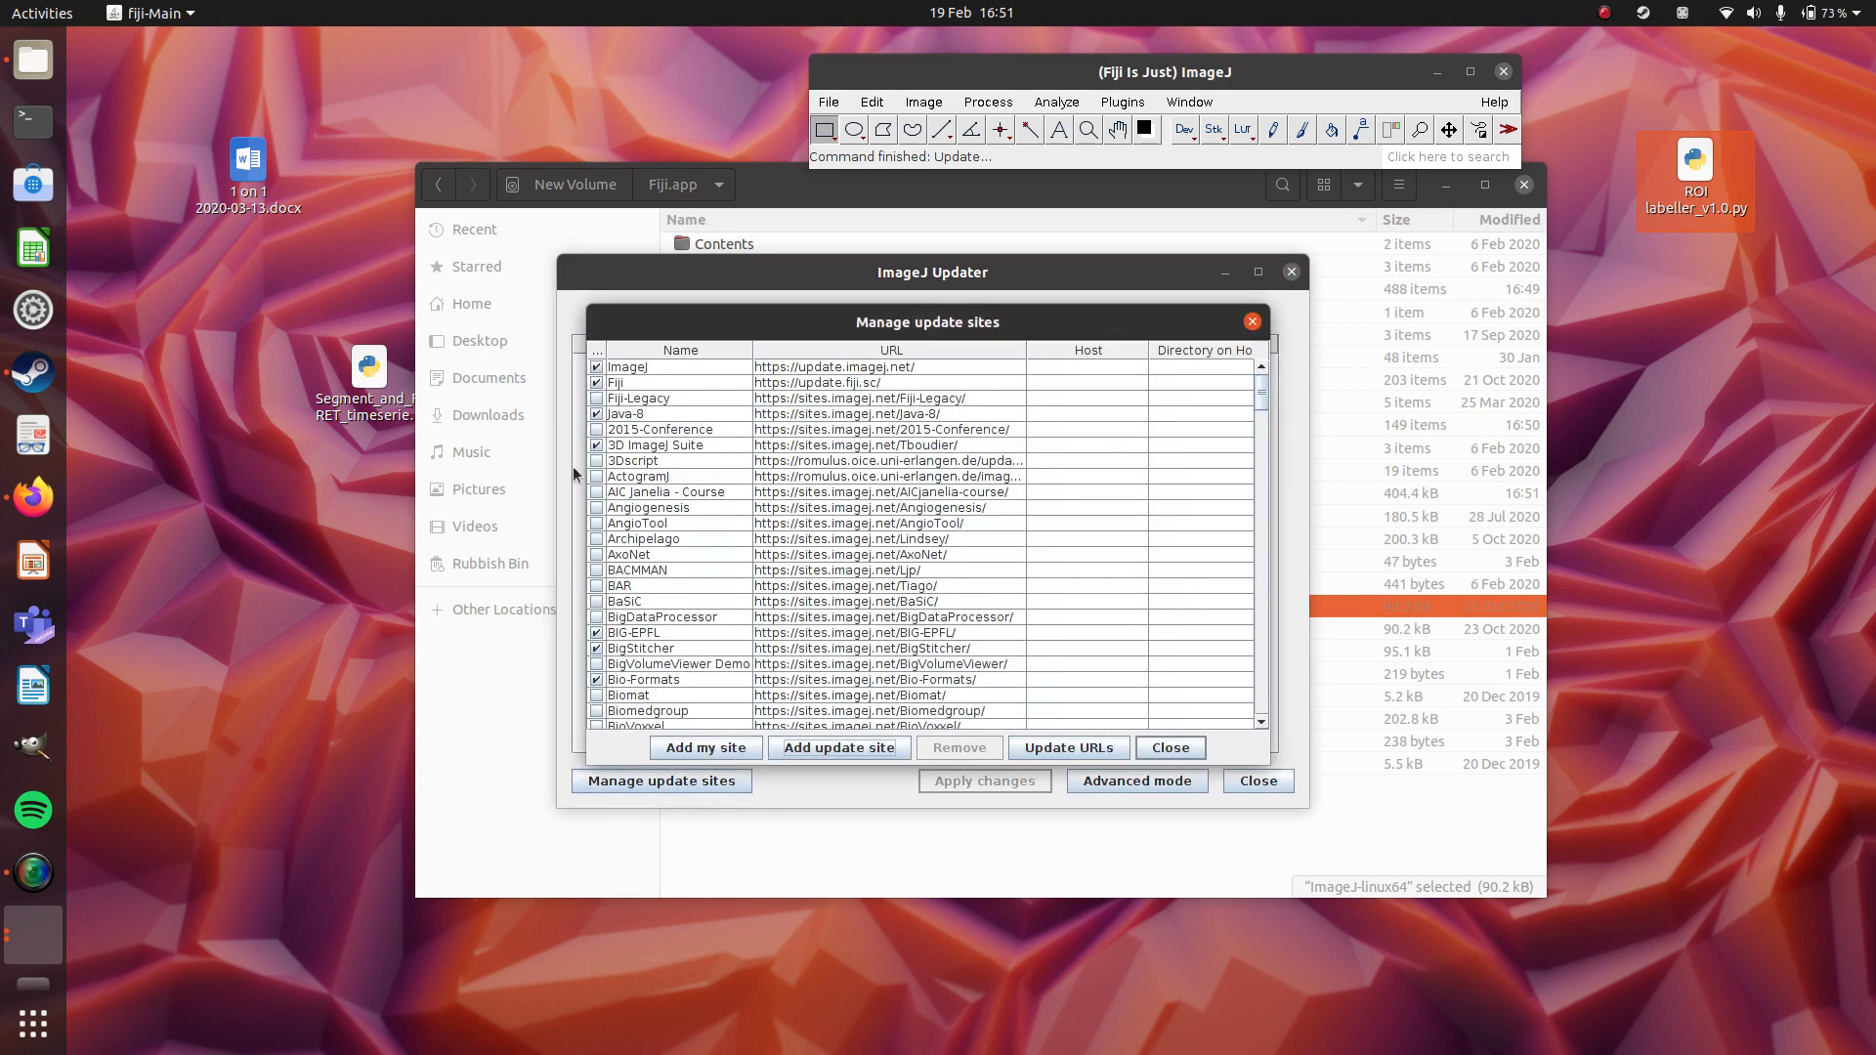
pyautogui.scroll(-6, 640, 610)
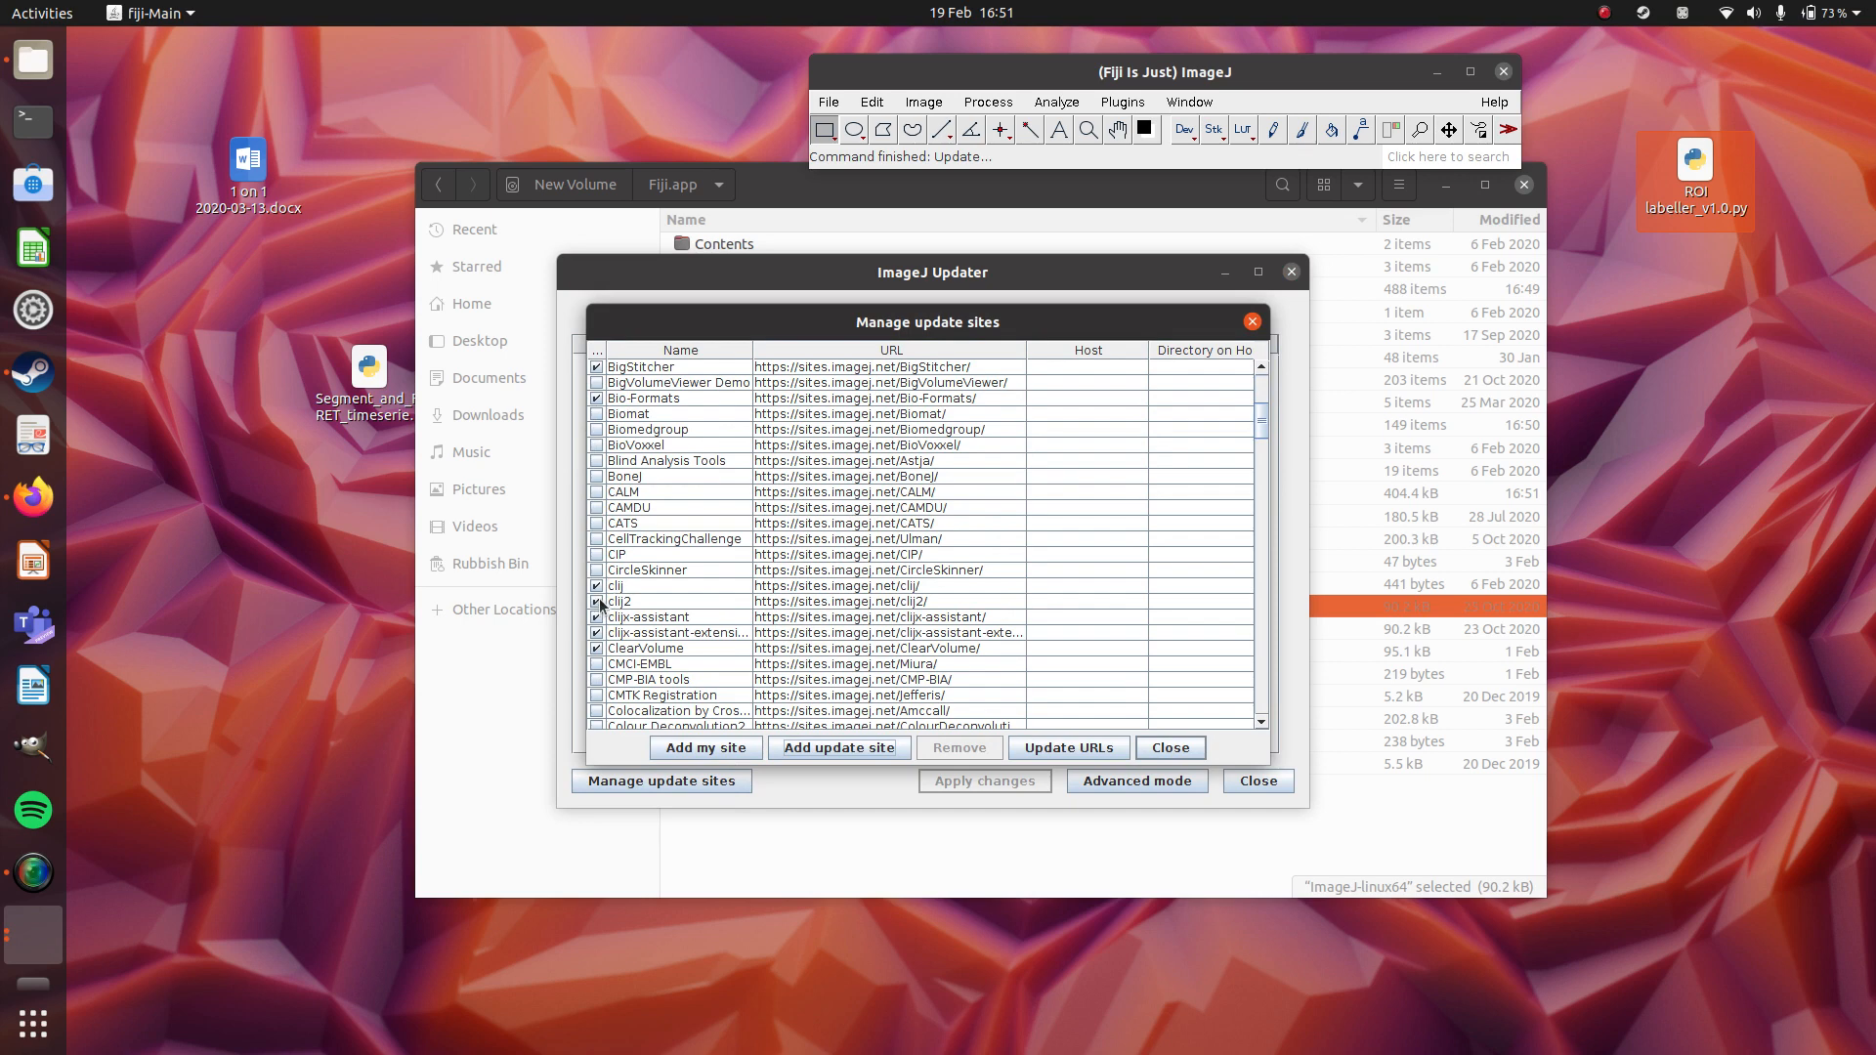
pyautogui.click(1158, 748)
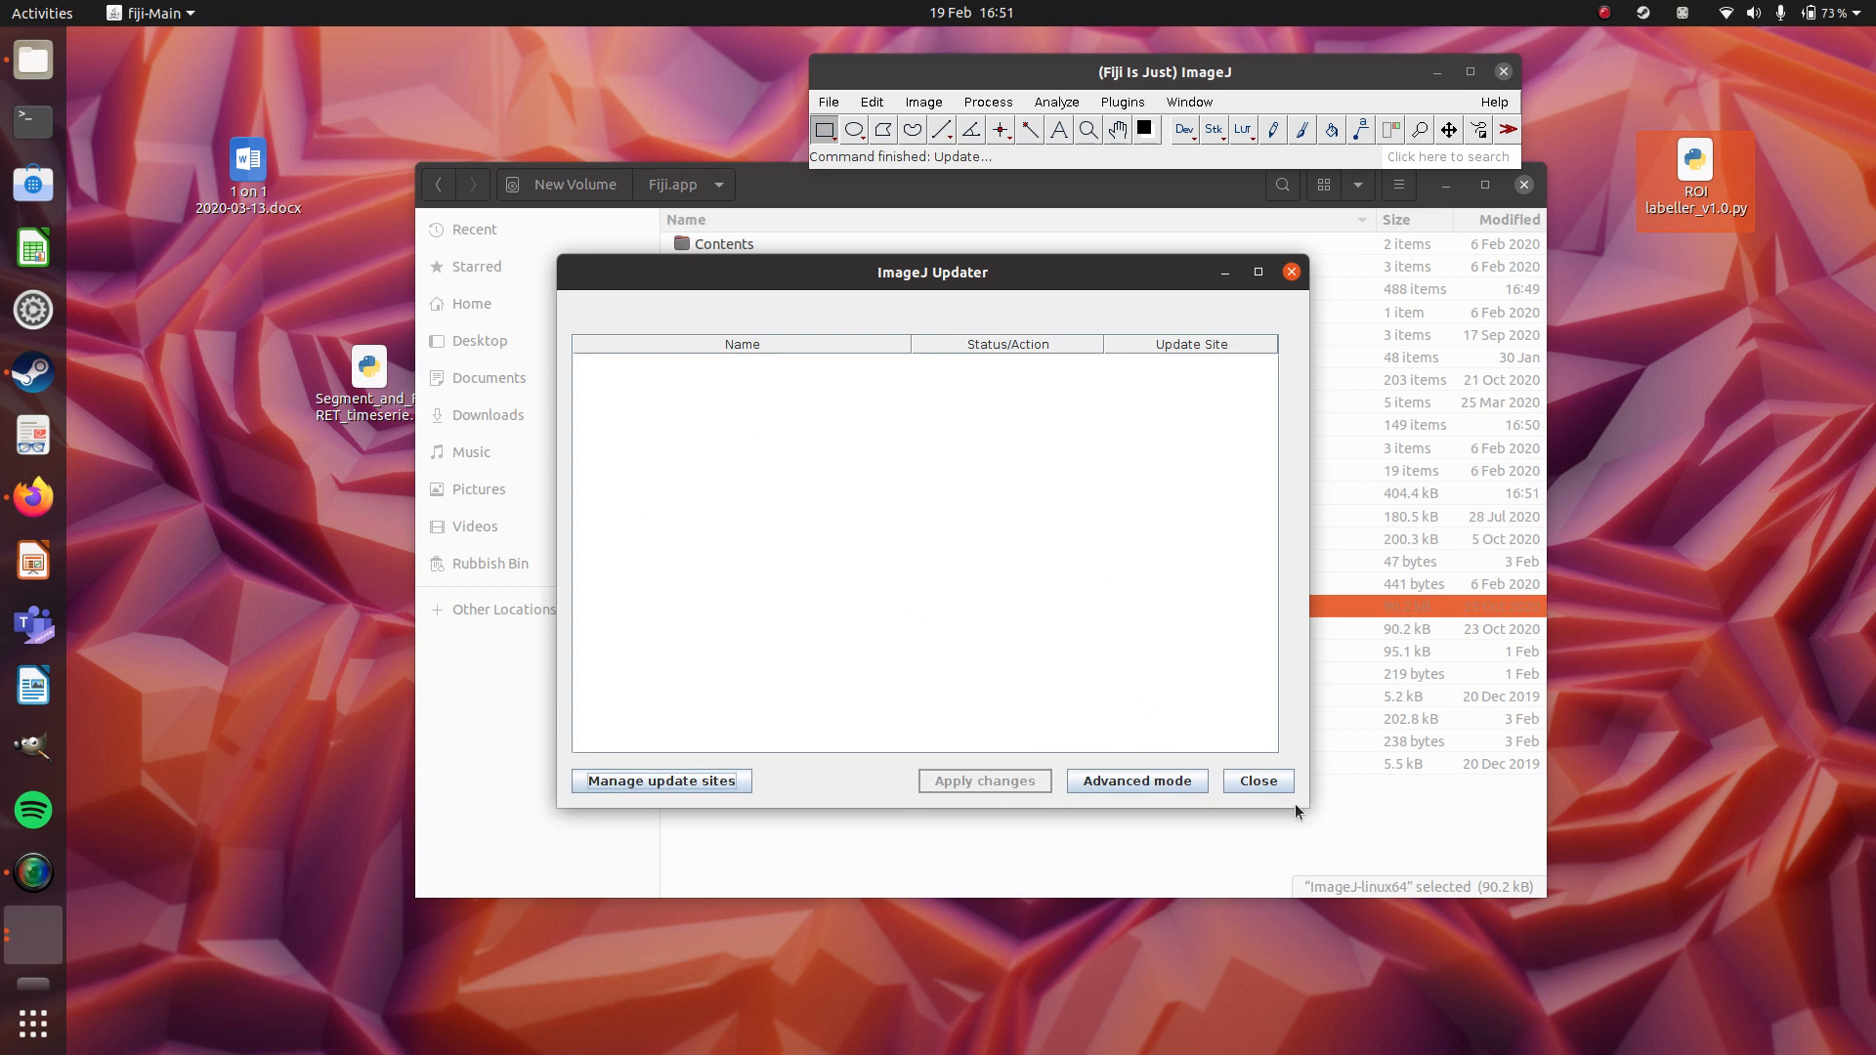
# Close the updater and restart Fiji from the ImageJ-linux64 executable.
pyautogui.click(1259, 781)
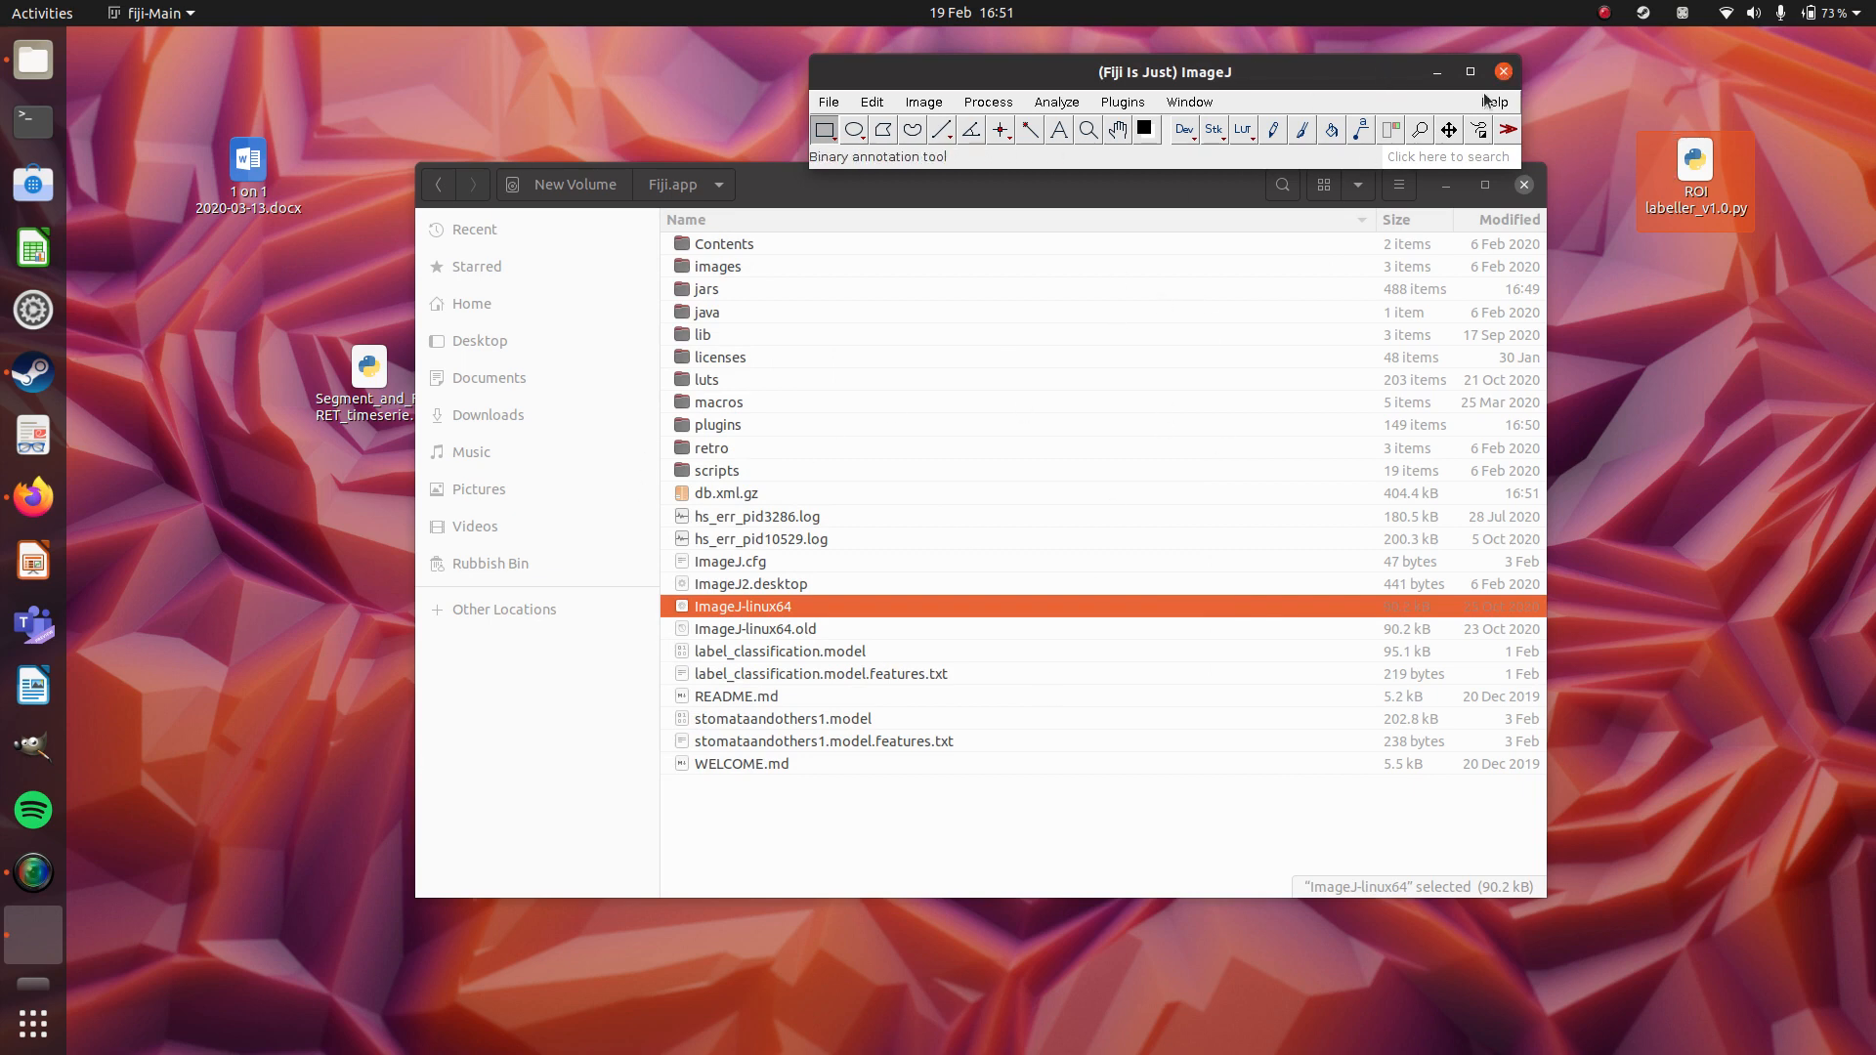
pyautogui.click(1504, 73)
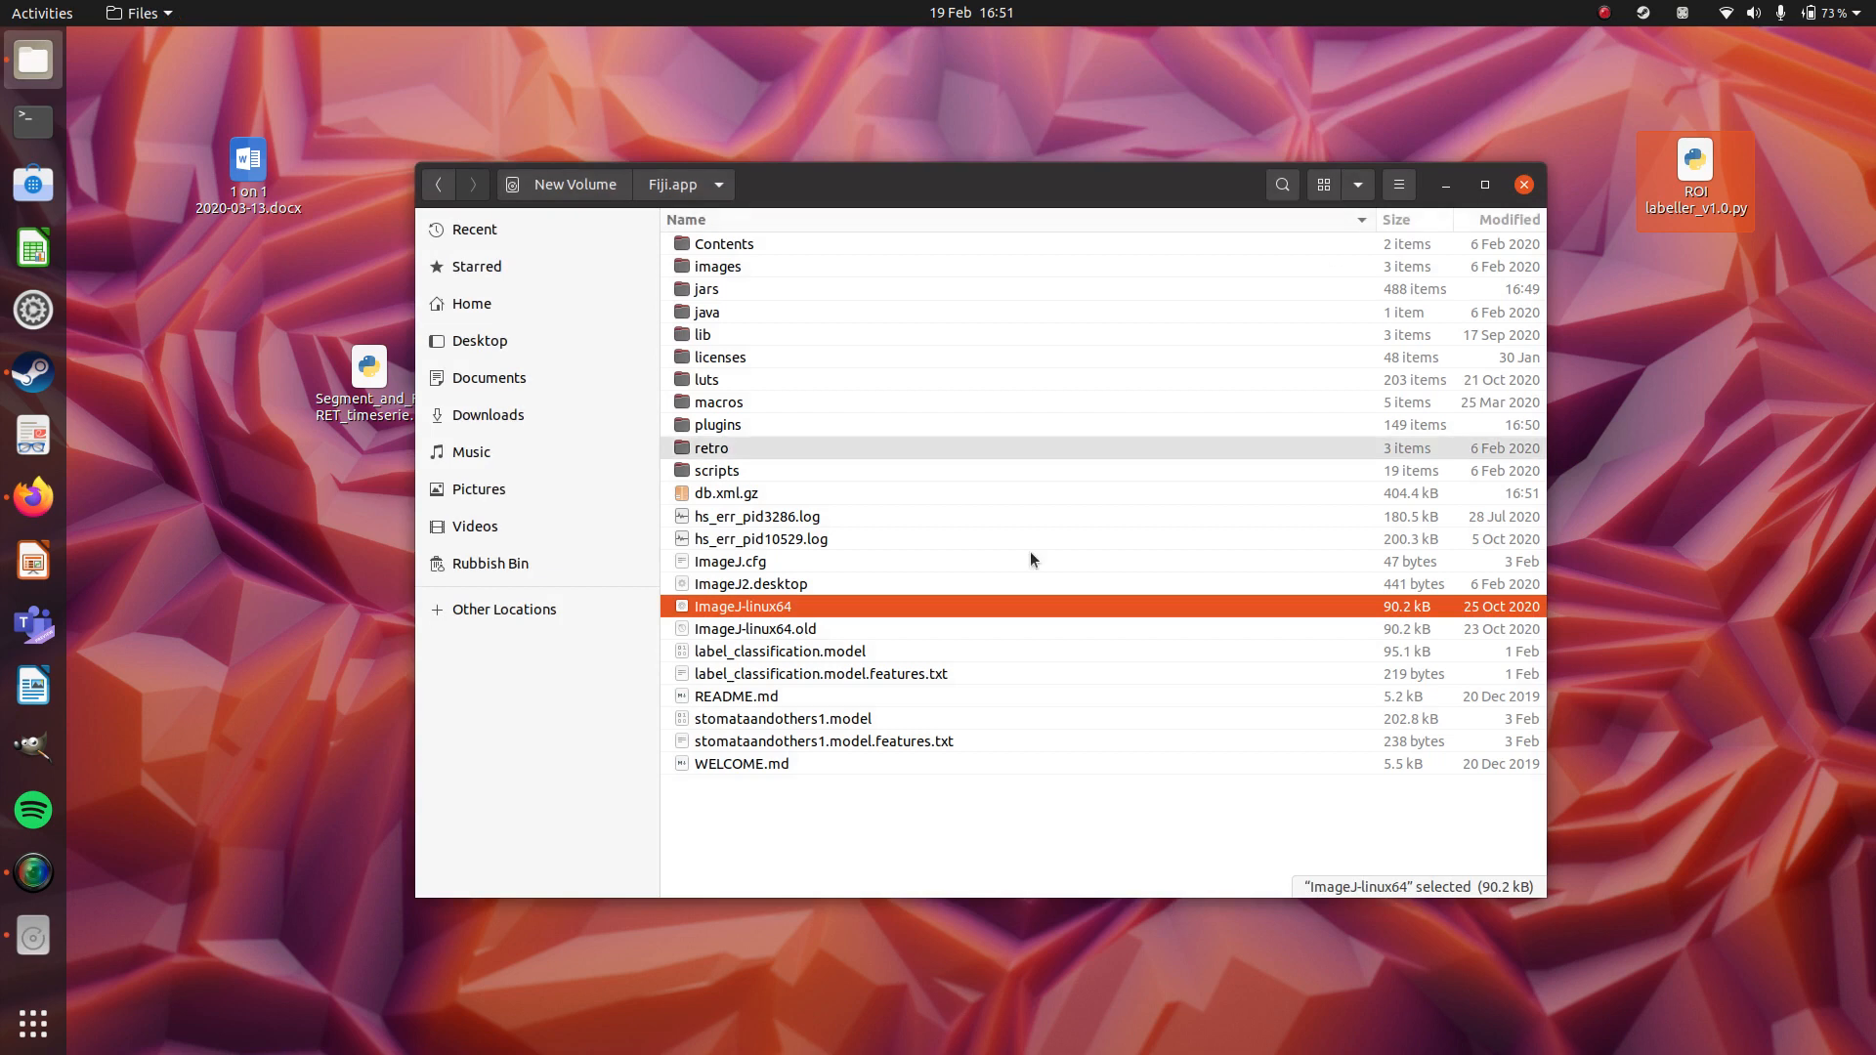
pyautogui.doubleClick(746, 608)
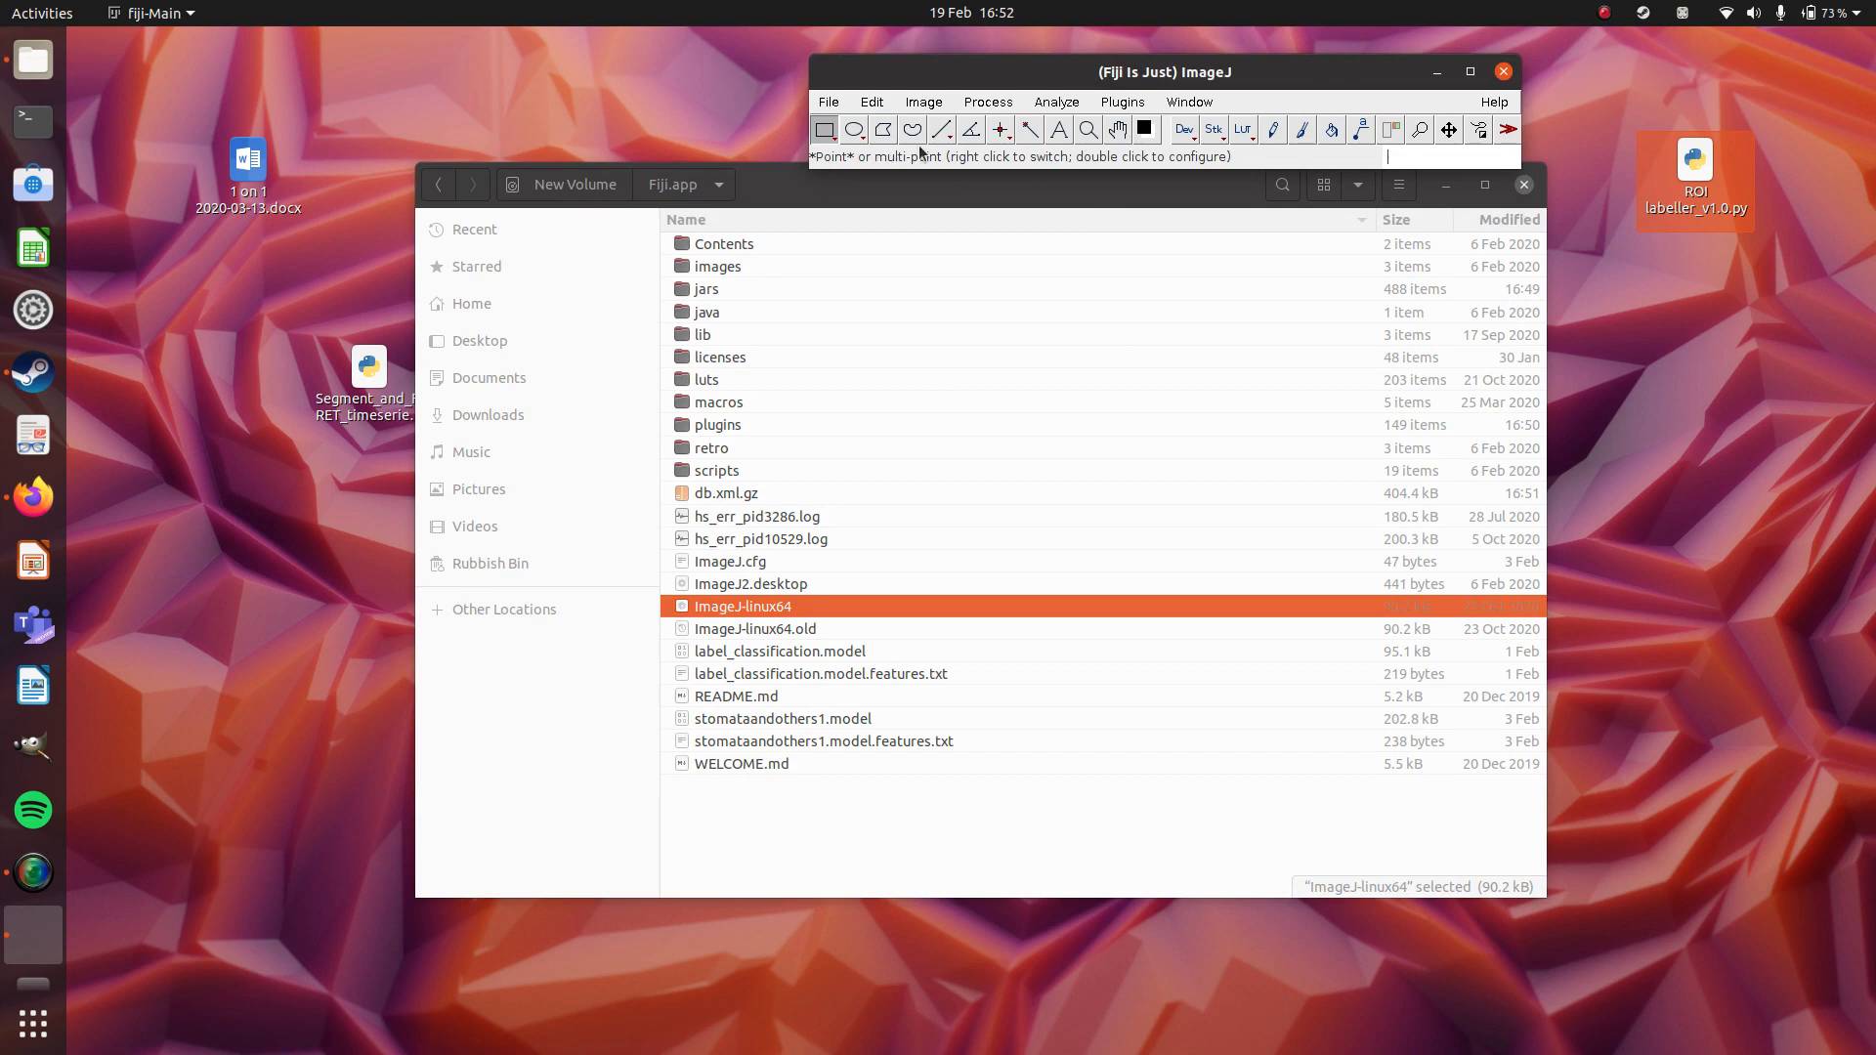
# Move the main ImageJ window higher on the desktop and look through the list of installed plugins.
pyautogui.click(1123, 103)
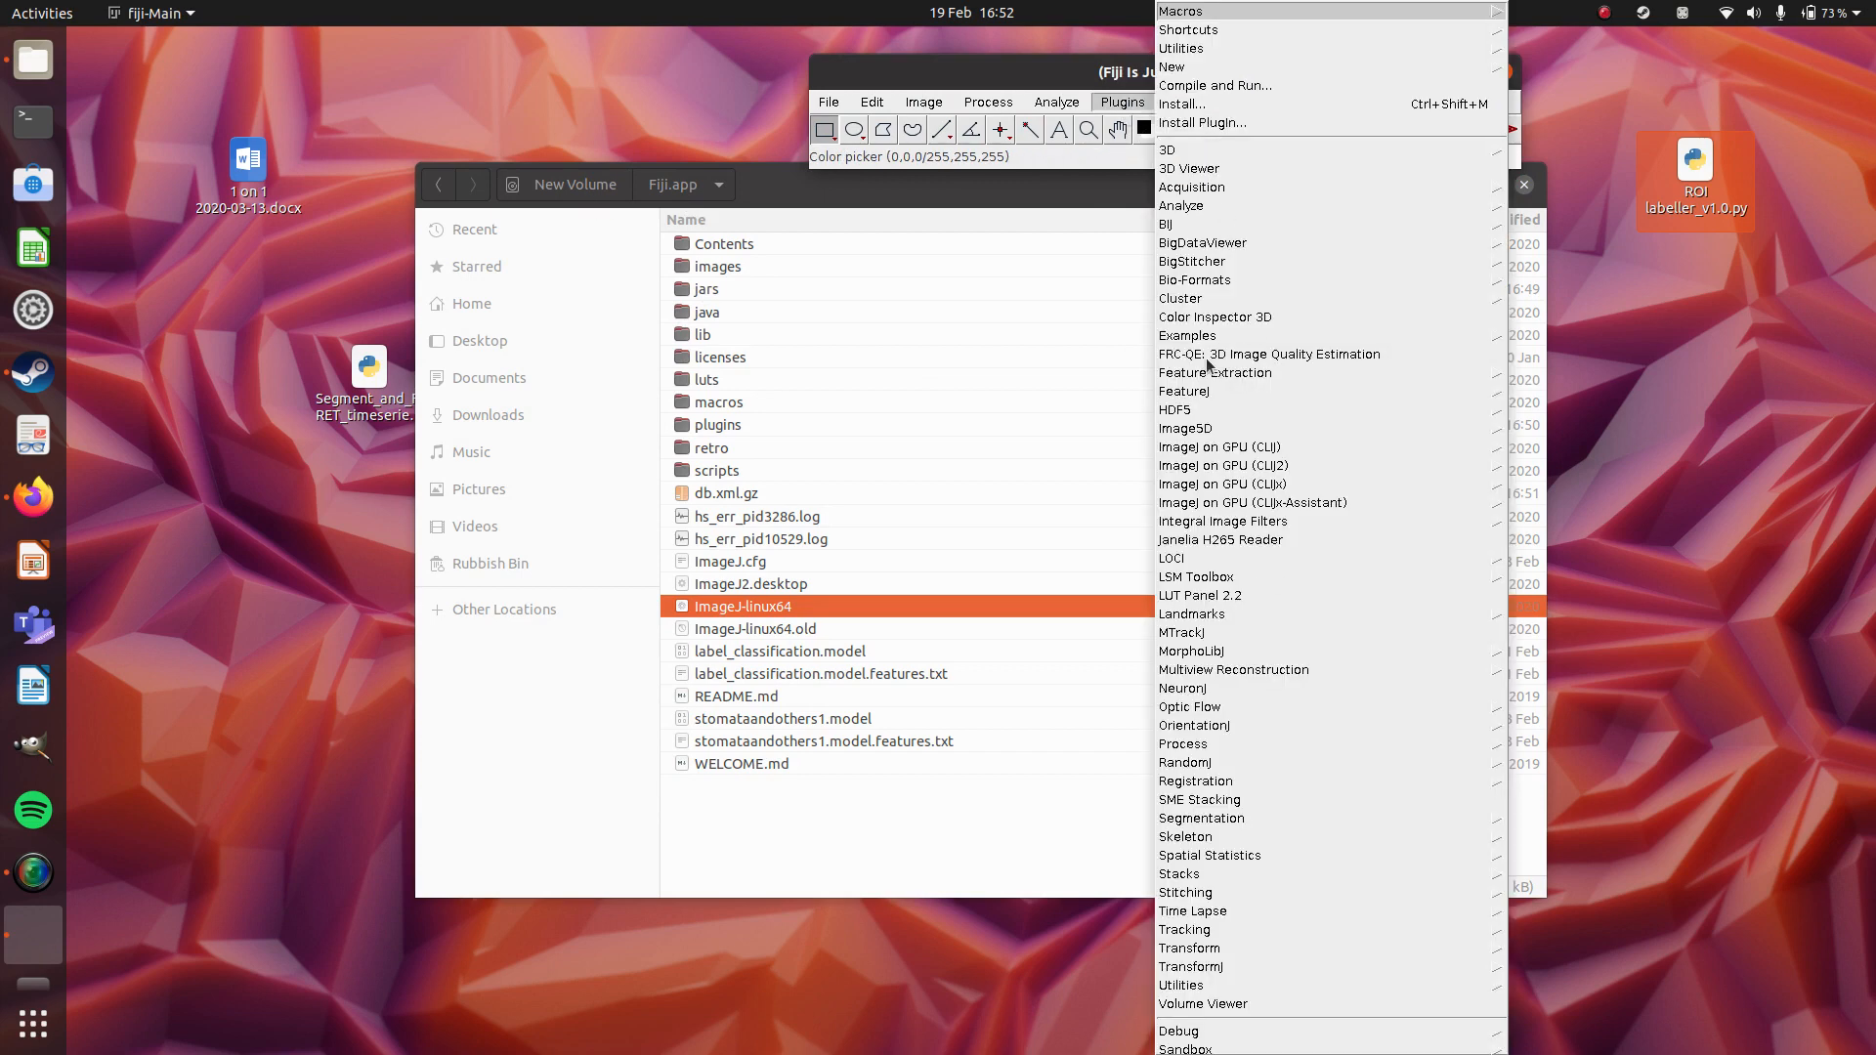
pyautogui.click(993, 63)
pyautogui.moveTo(926, 66); pyautogui.dragTo(843, 39)
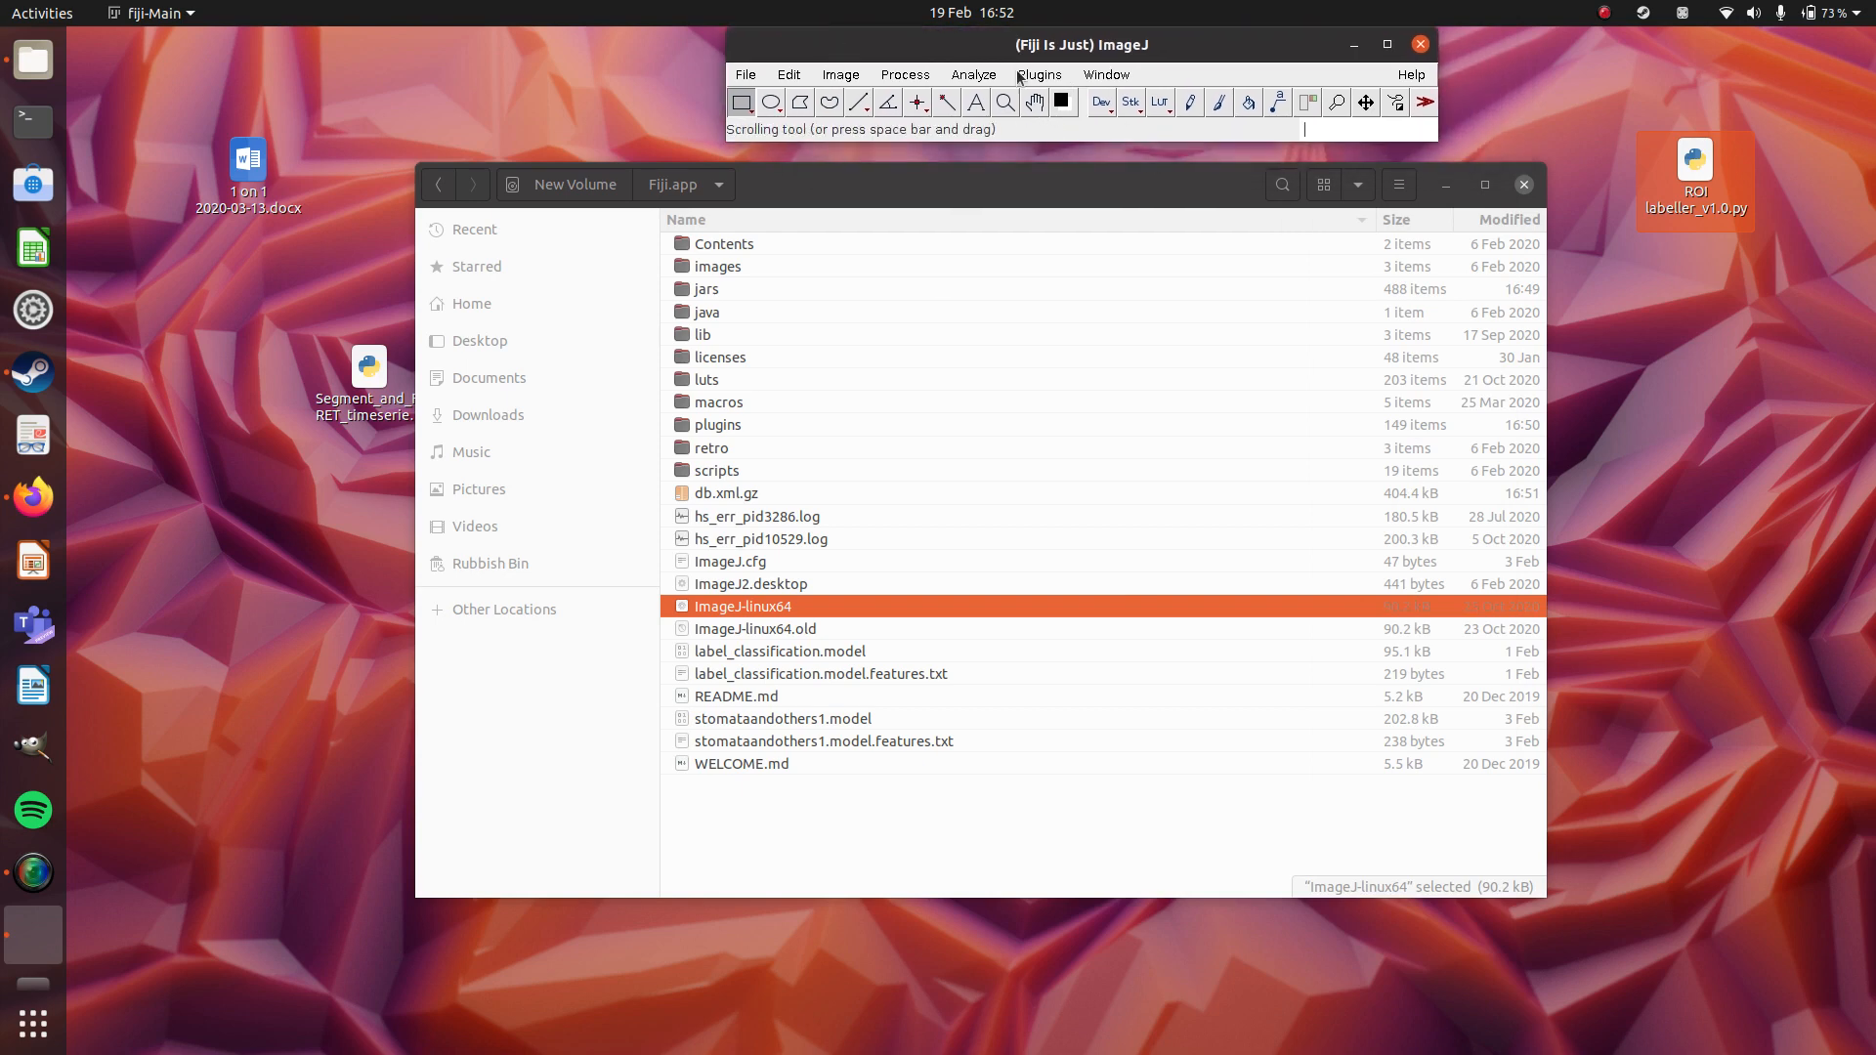
pyautogui.click(1018, 78)
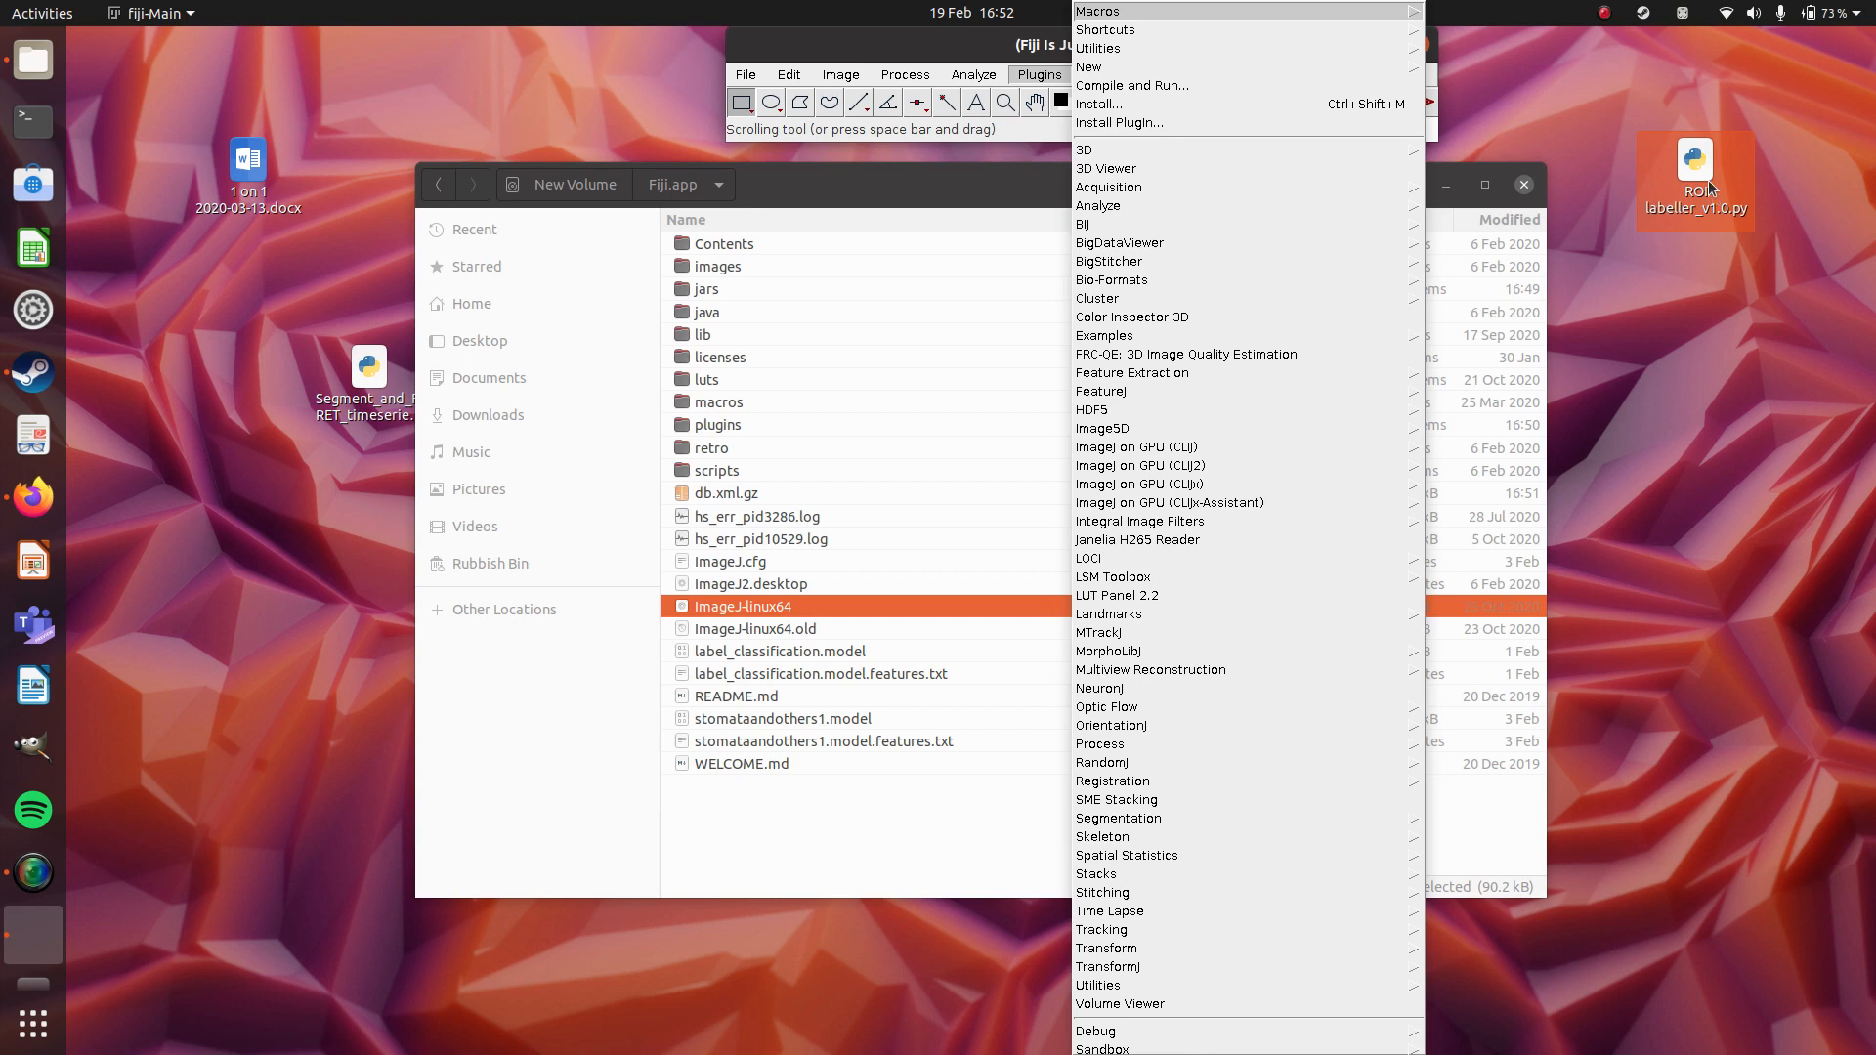
pyautogui.click(911, 49)
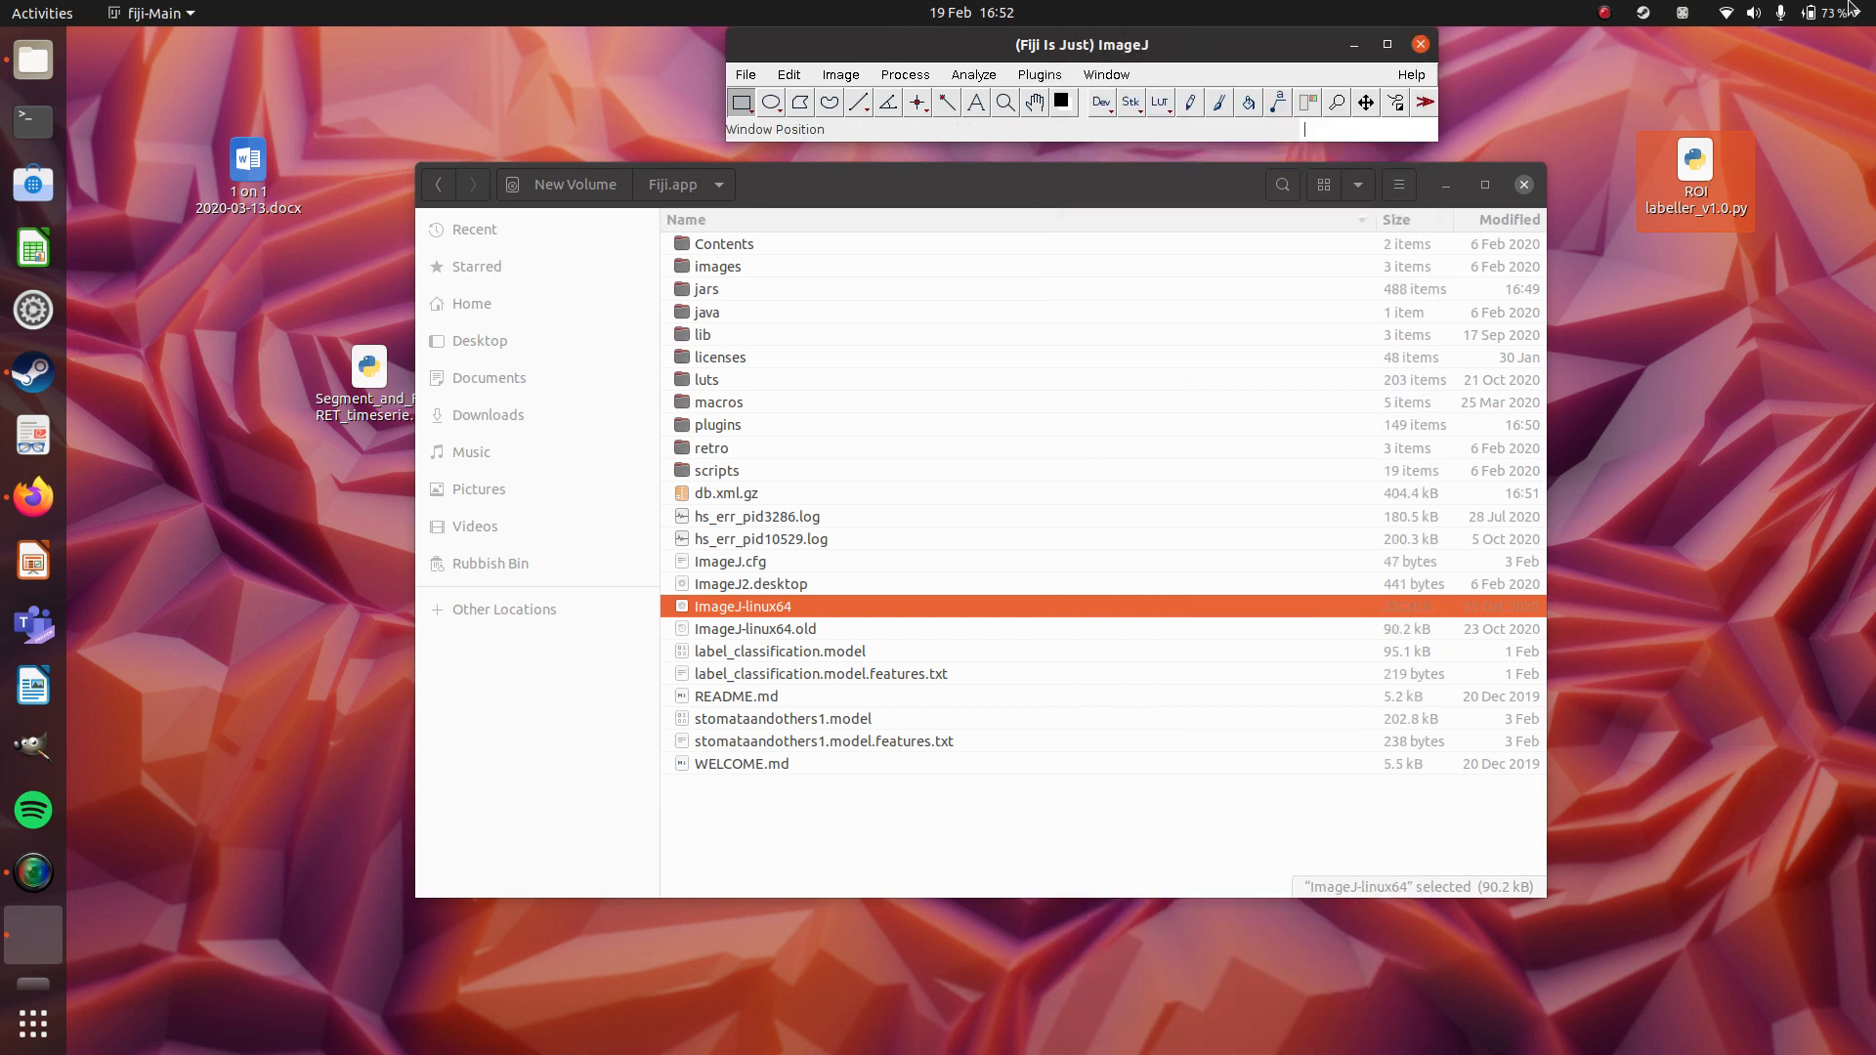
# Search the commands for "roi lab" to locate the ROI labeller plugin, and close the search results.
pyautogui.write('roi')
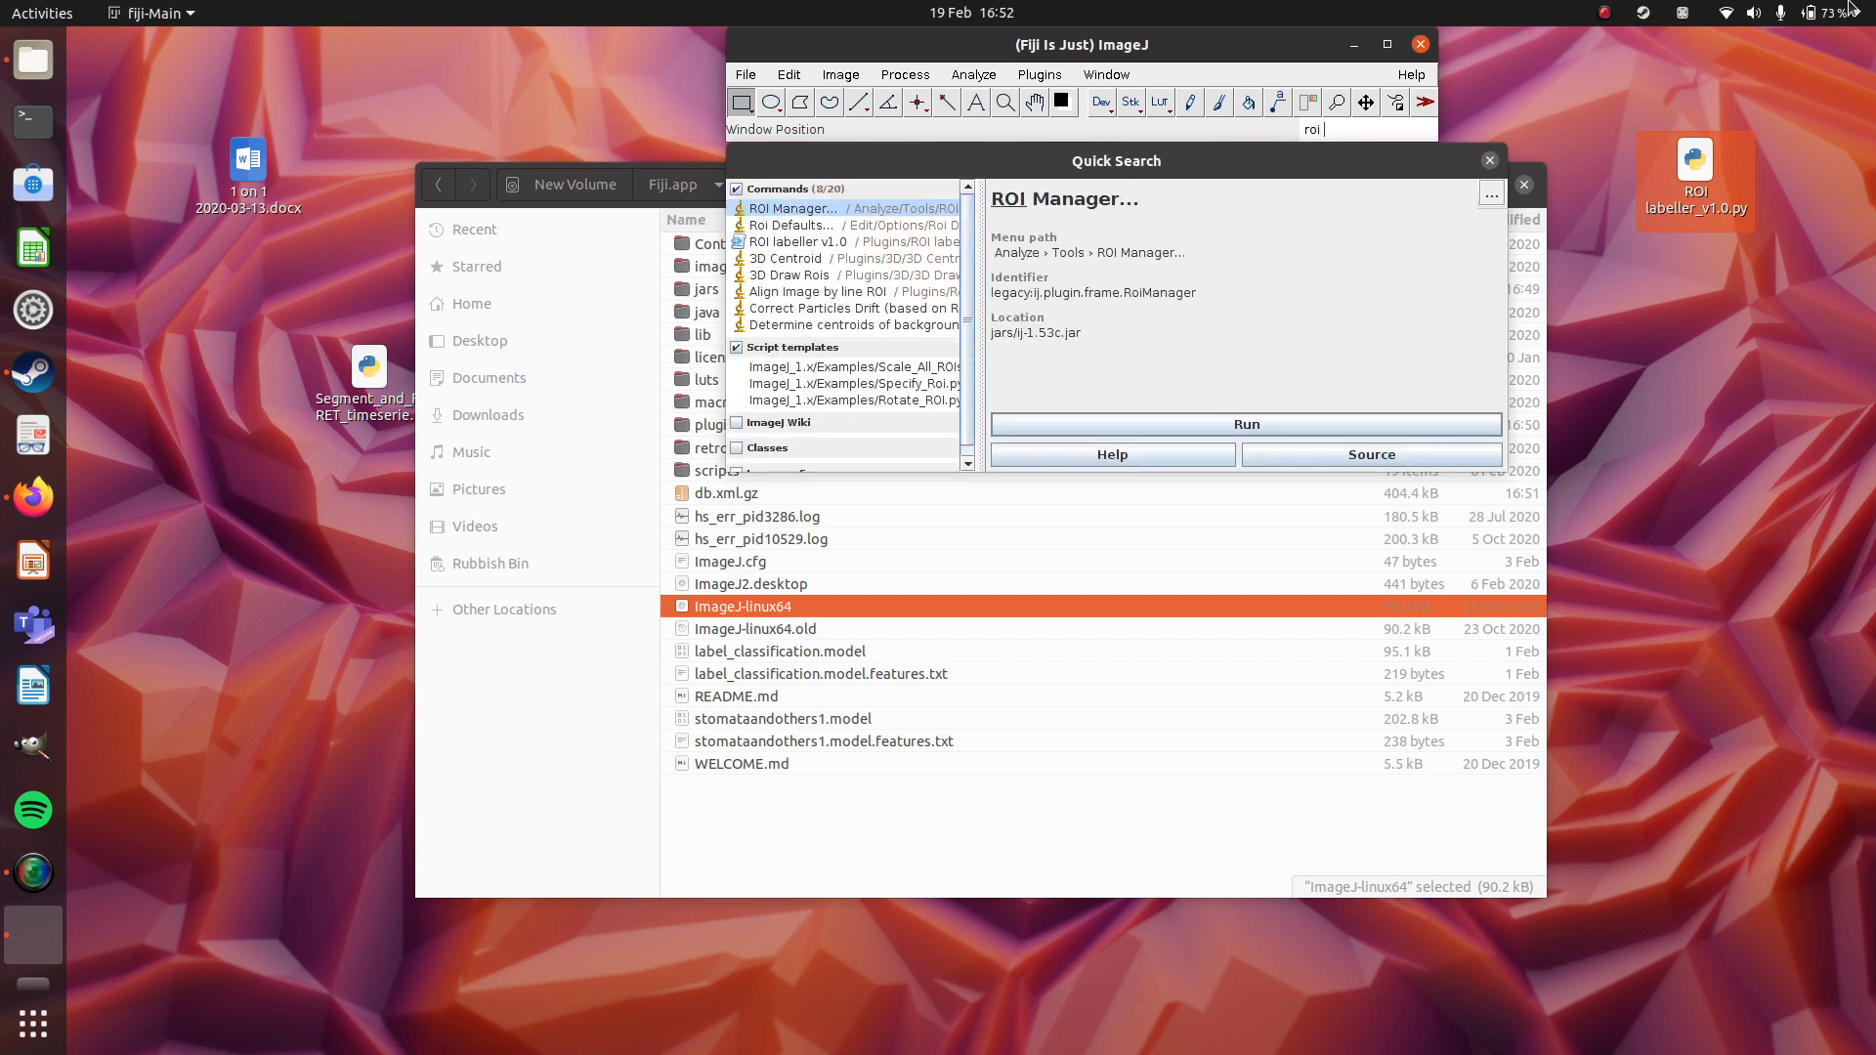
pyautogui.write(' lab')
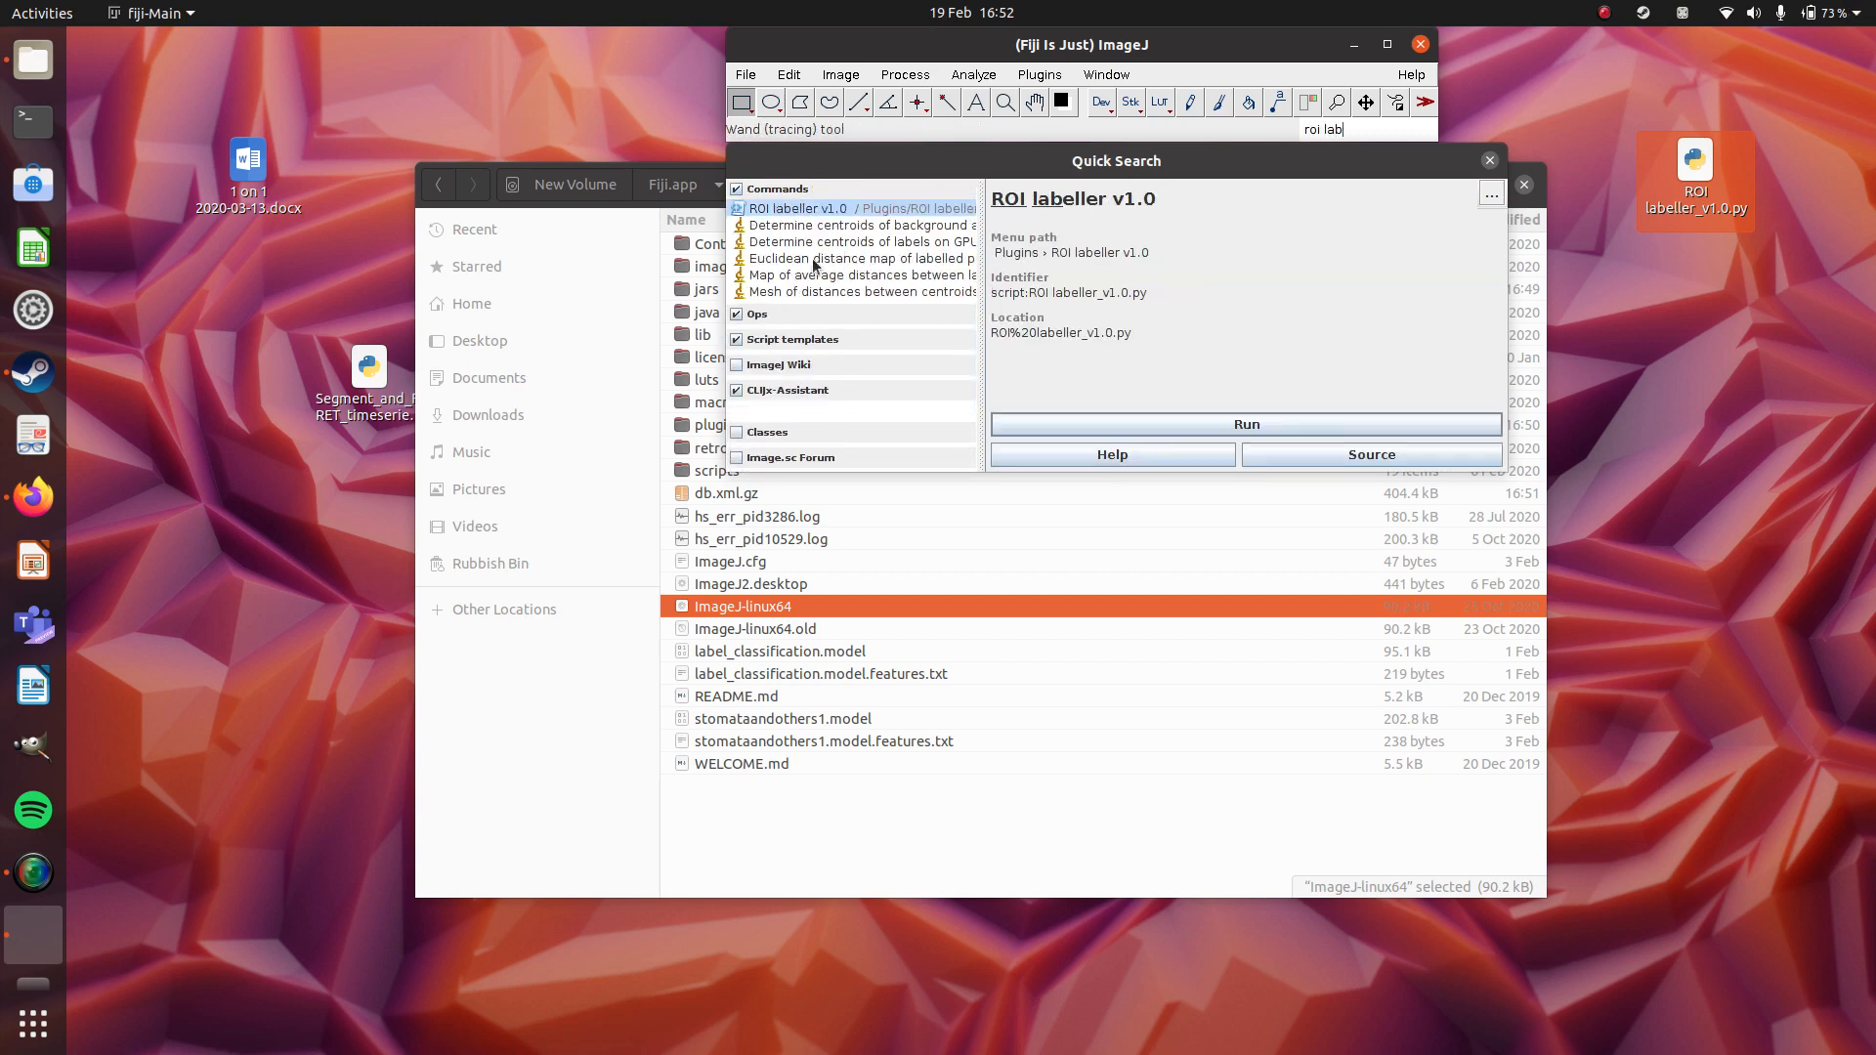
pyautogui.click(1491, 161)
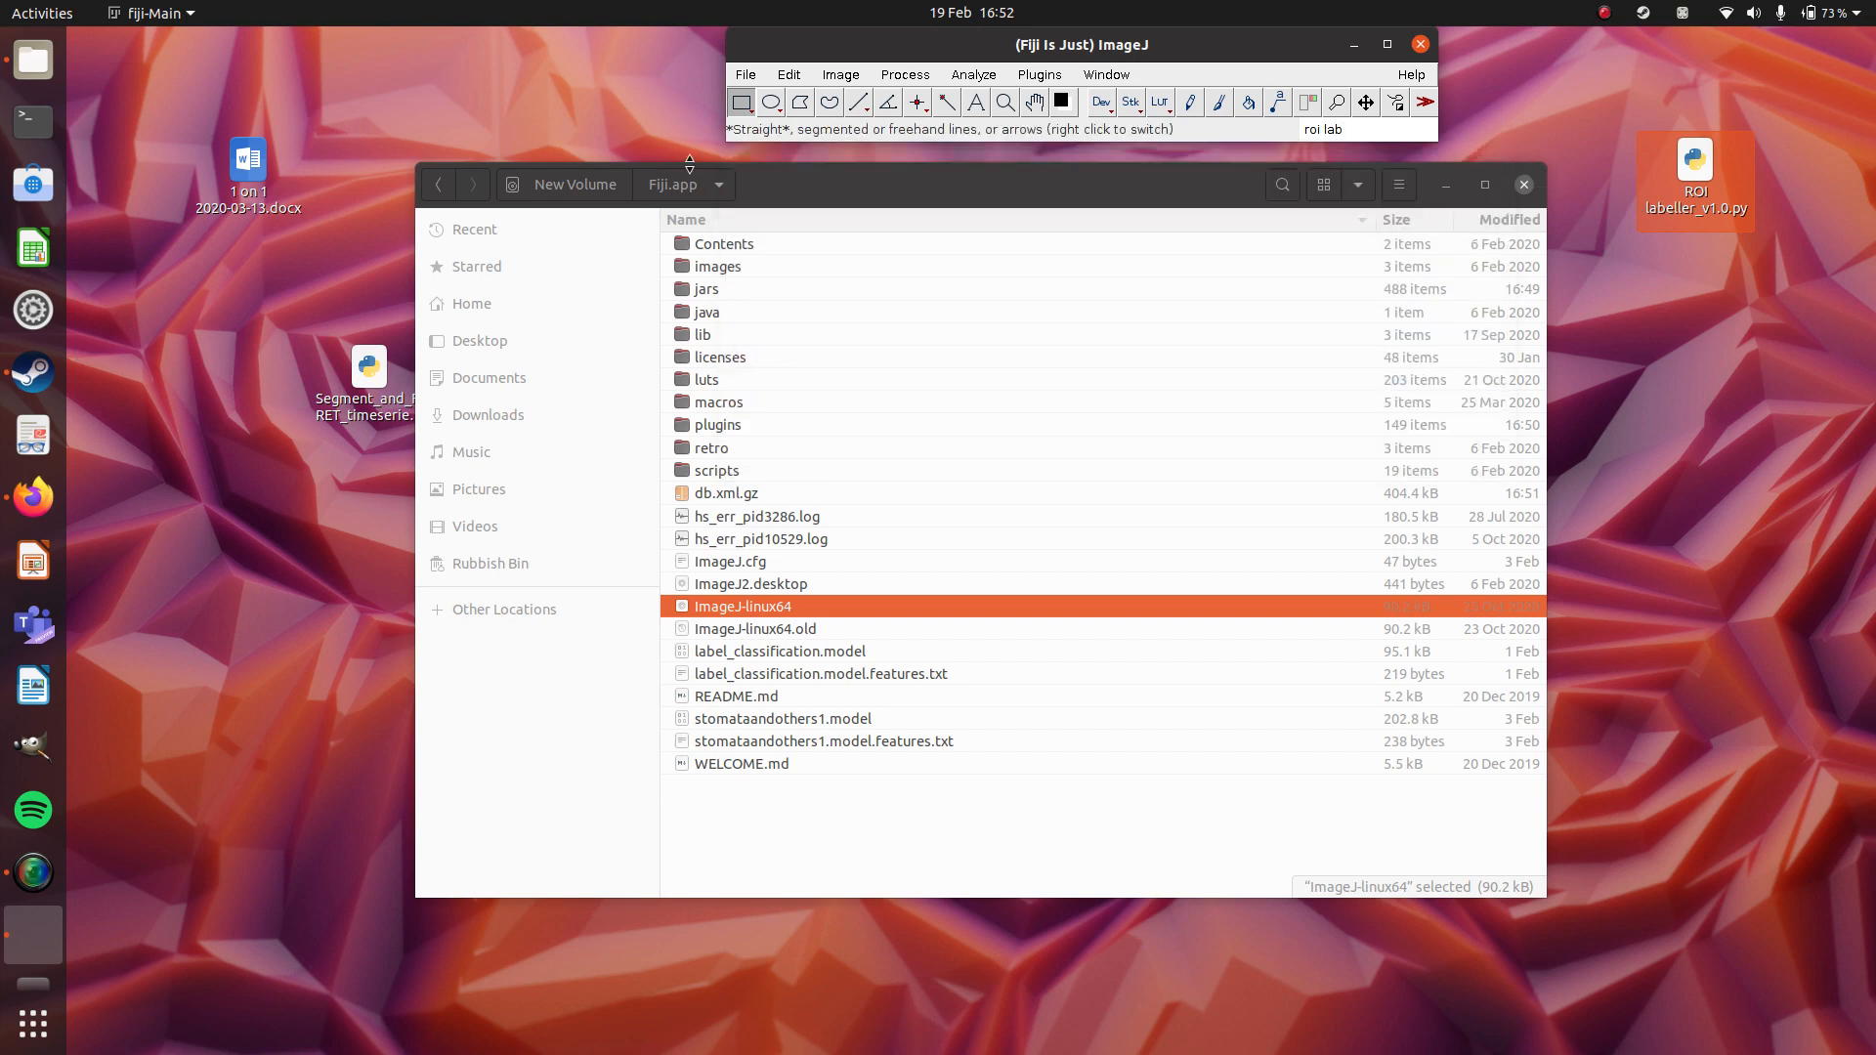
# Open the recently used label map image for 400n line 7.
pyautogui.click(746, 75)
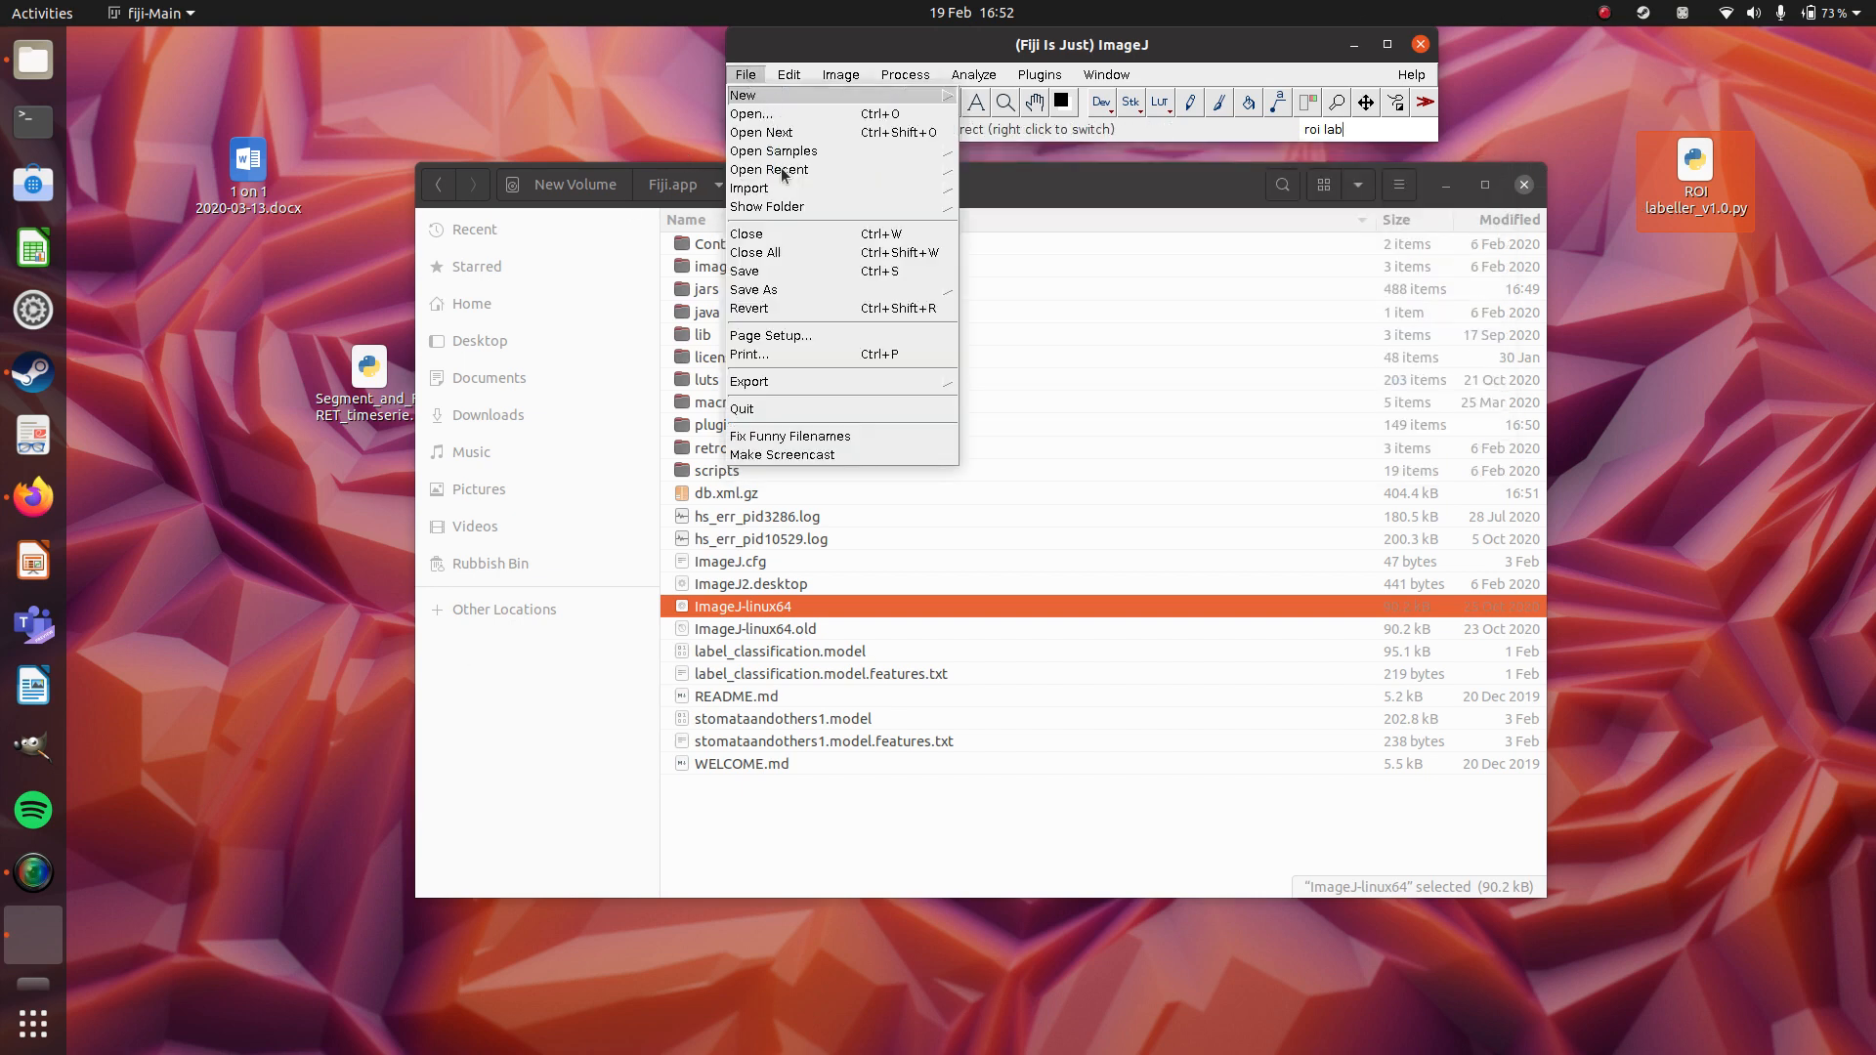
pyautogui.moveTo(787, 174)
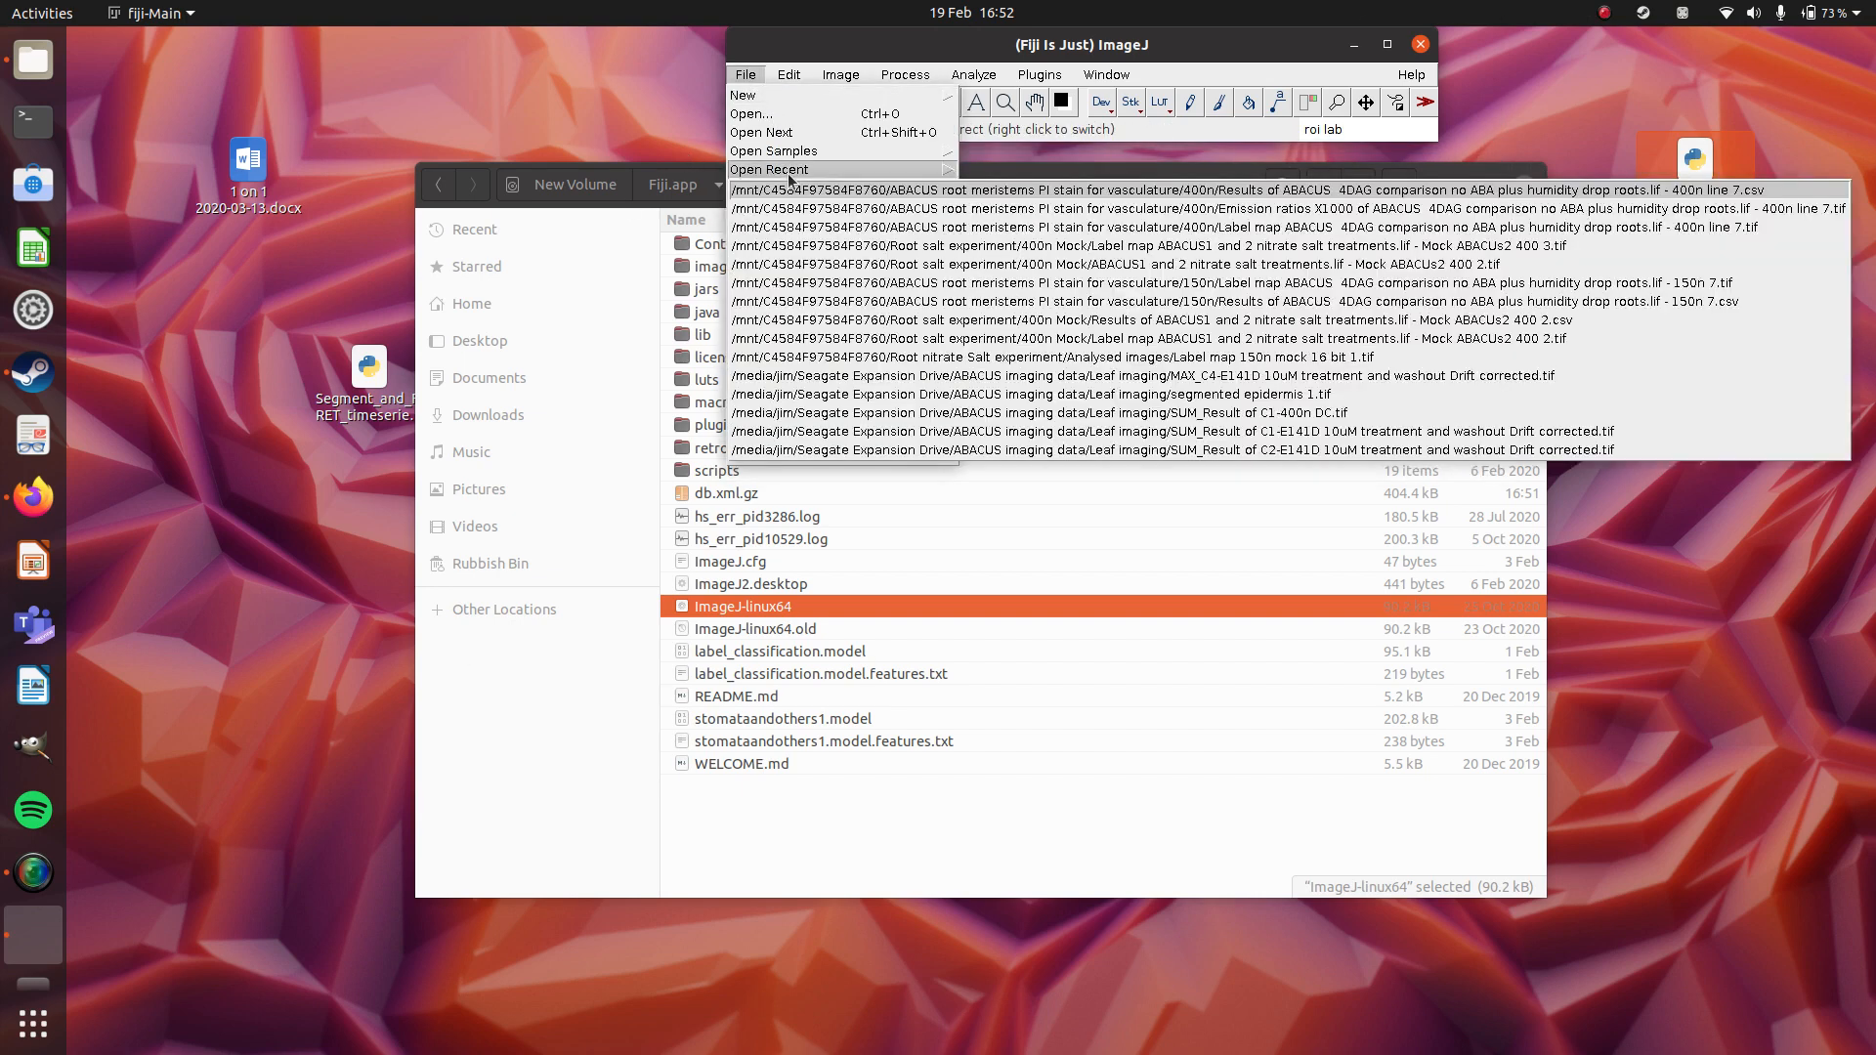
pyautogui.click(1236, 227)
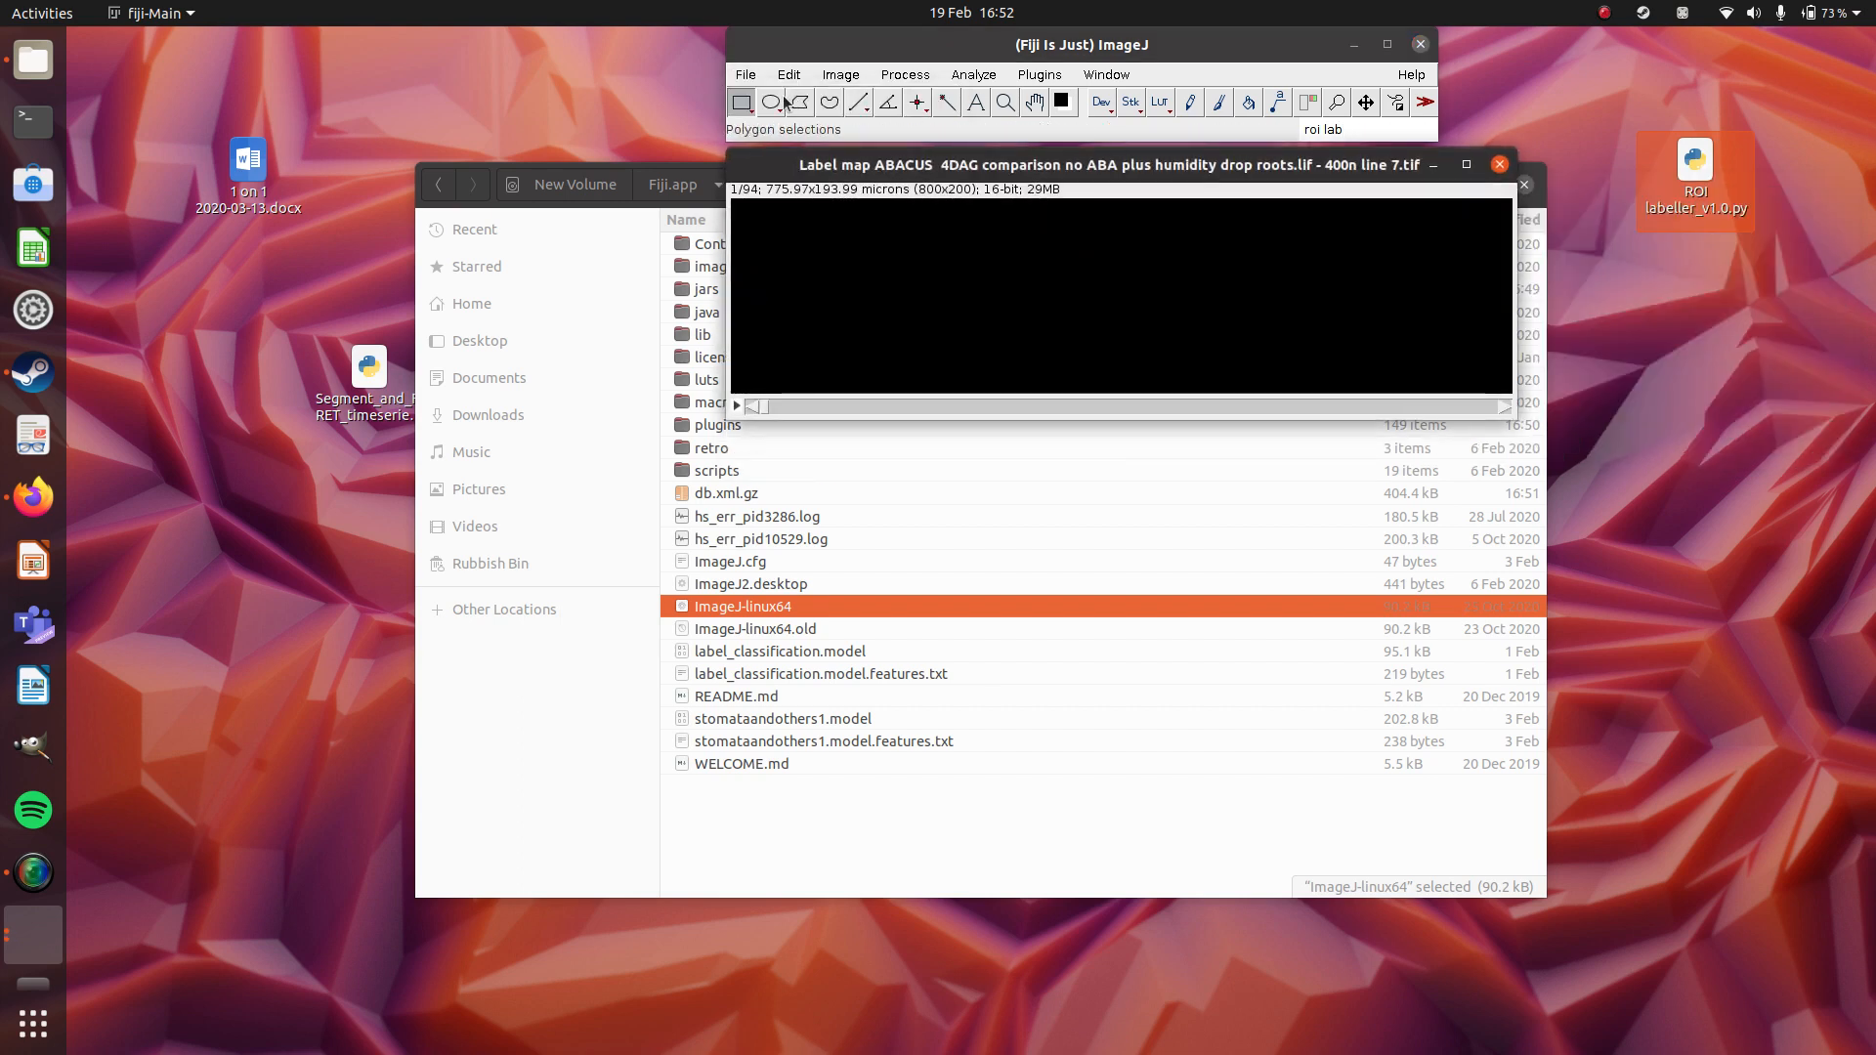
# Open the recently used results CSV for 400n line 7.
pyautogui.click(746, 75)
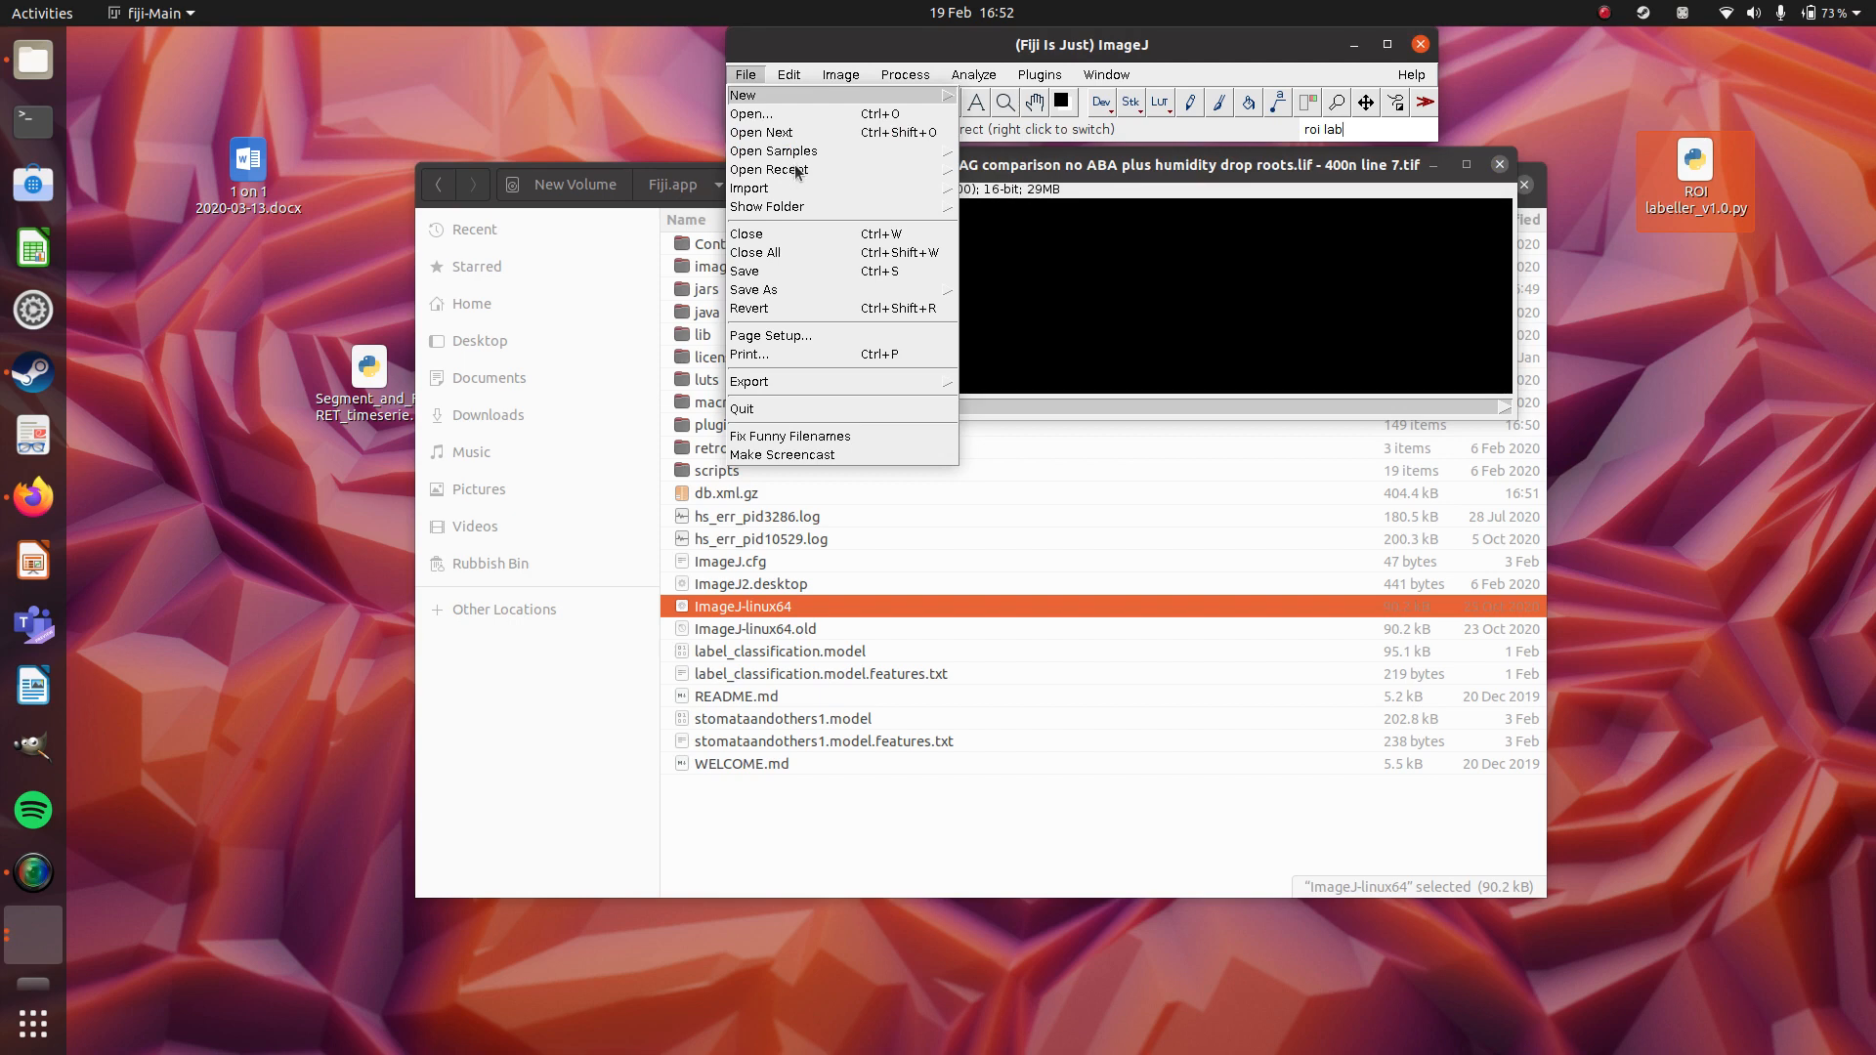
pyautogui.moveTo(794, 172)
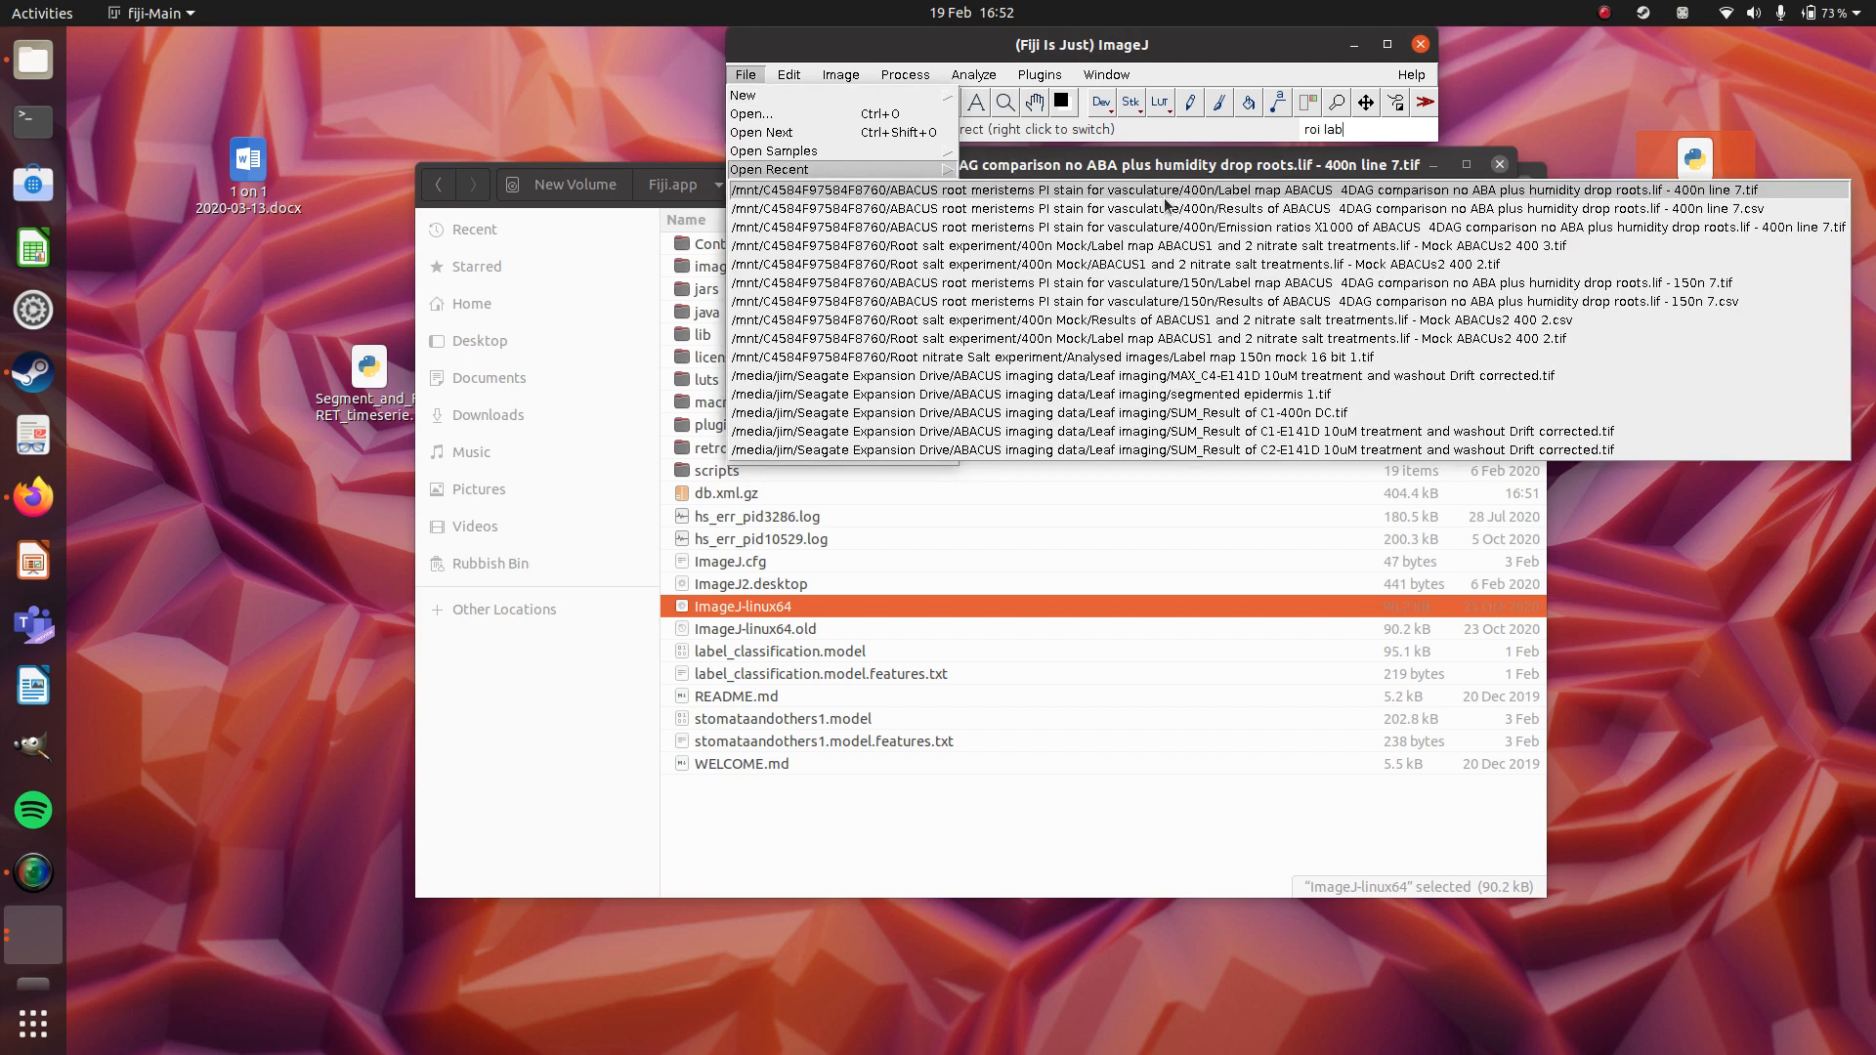
pyautogui.click(1165, 208)
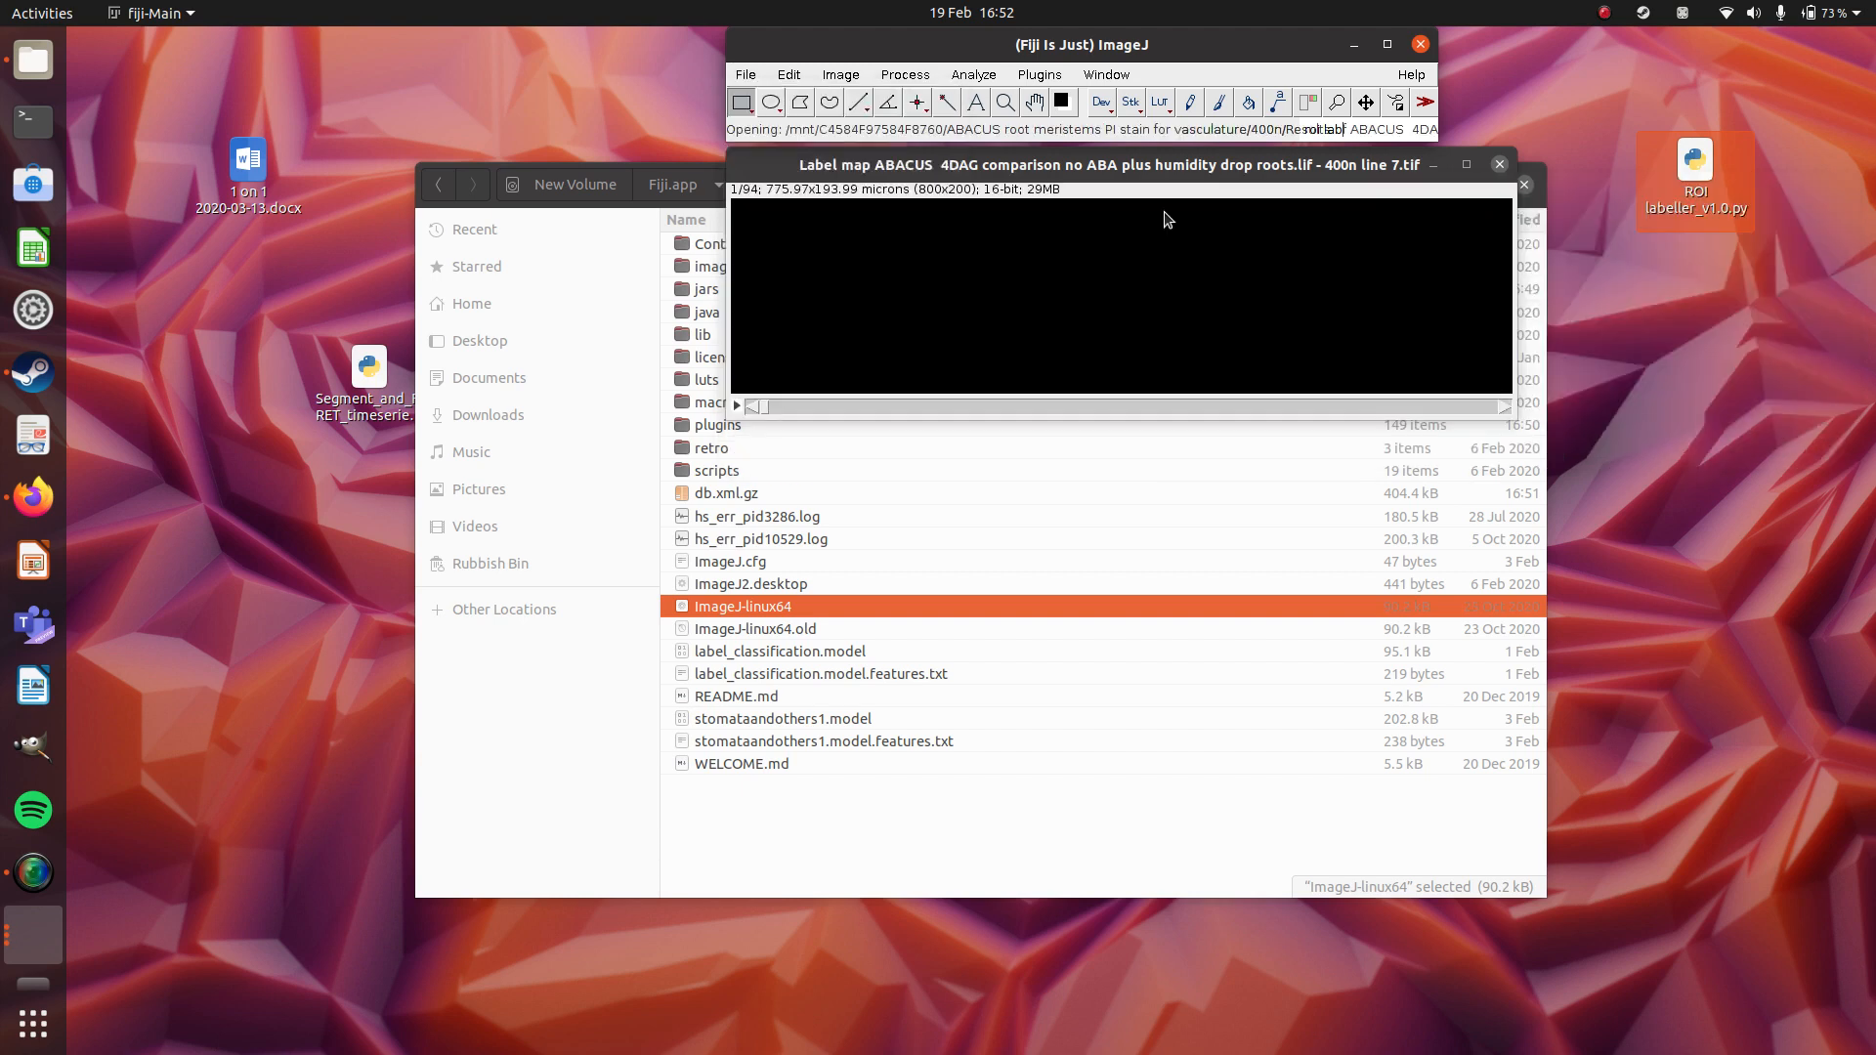
# Open the recently used "Emission ratios X1000" image for 400n line 7.
pyautogui.click(744, 78)
pyautogui.moveTo(784, 174)
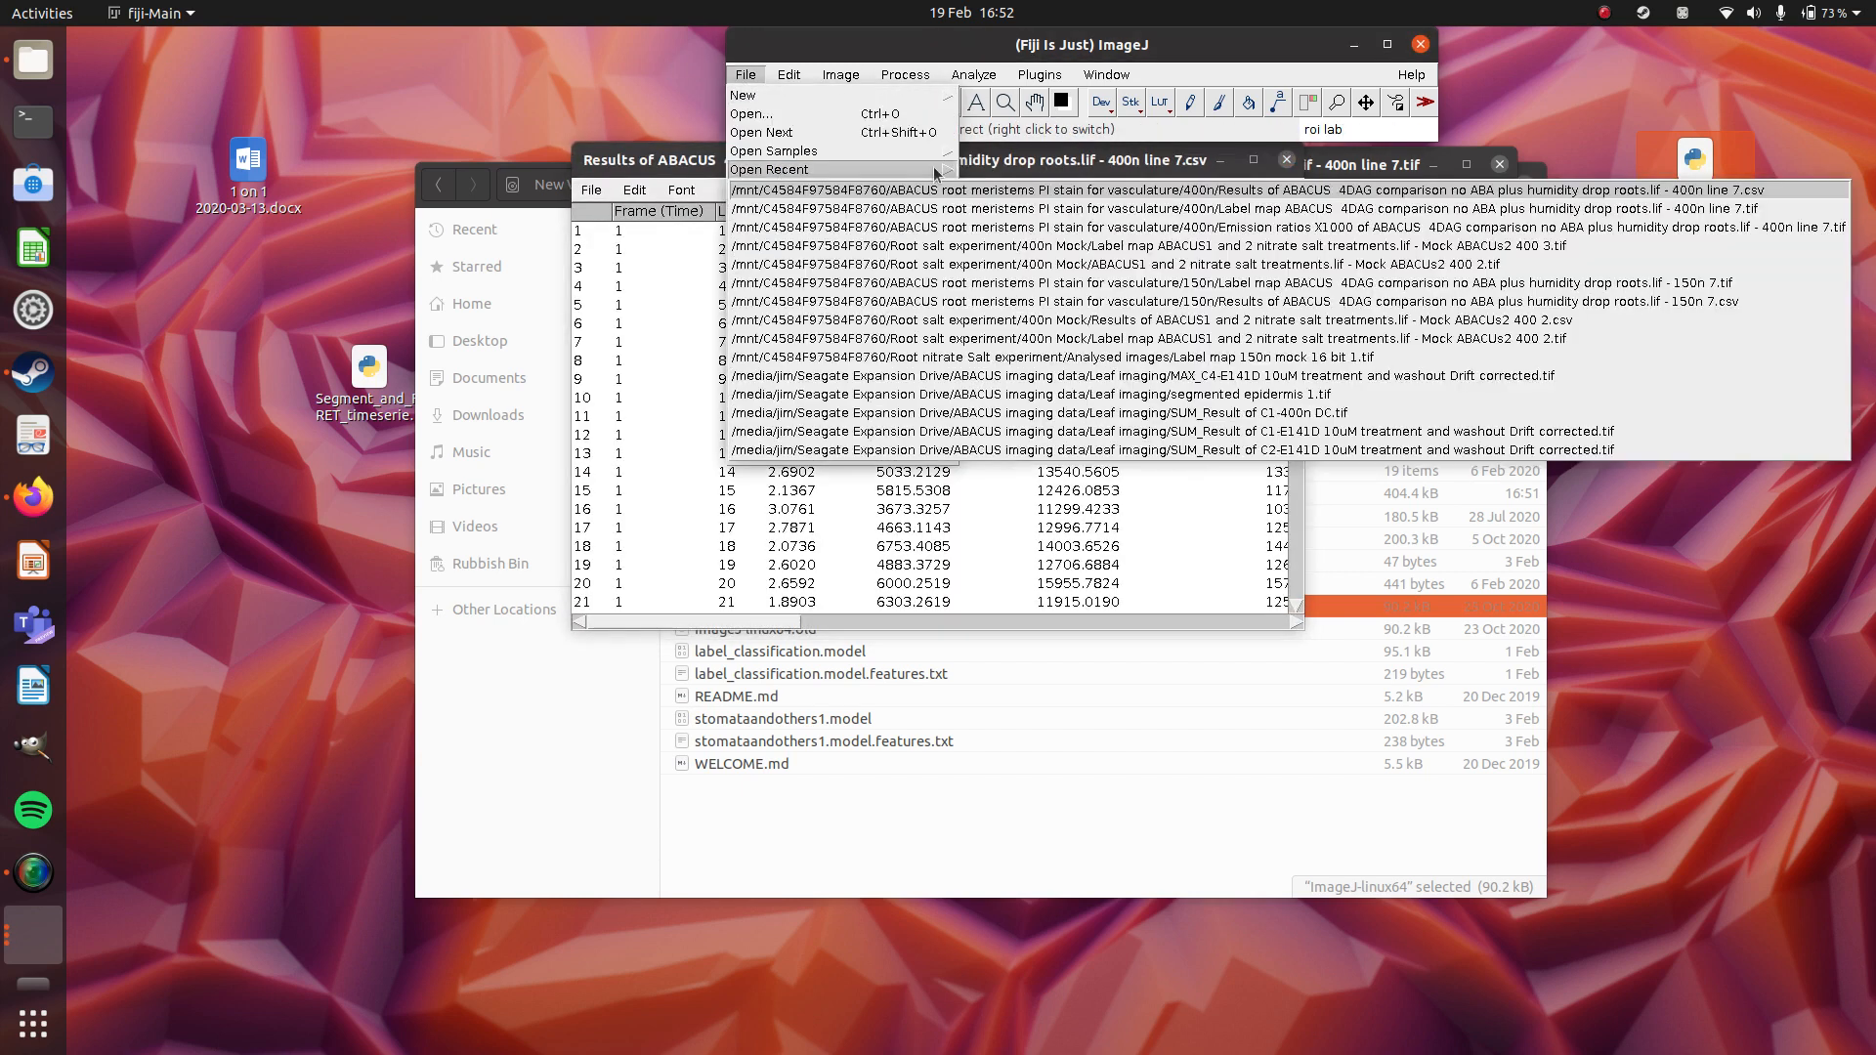
pyautogui.click(1196, 229)
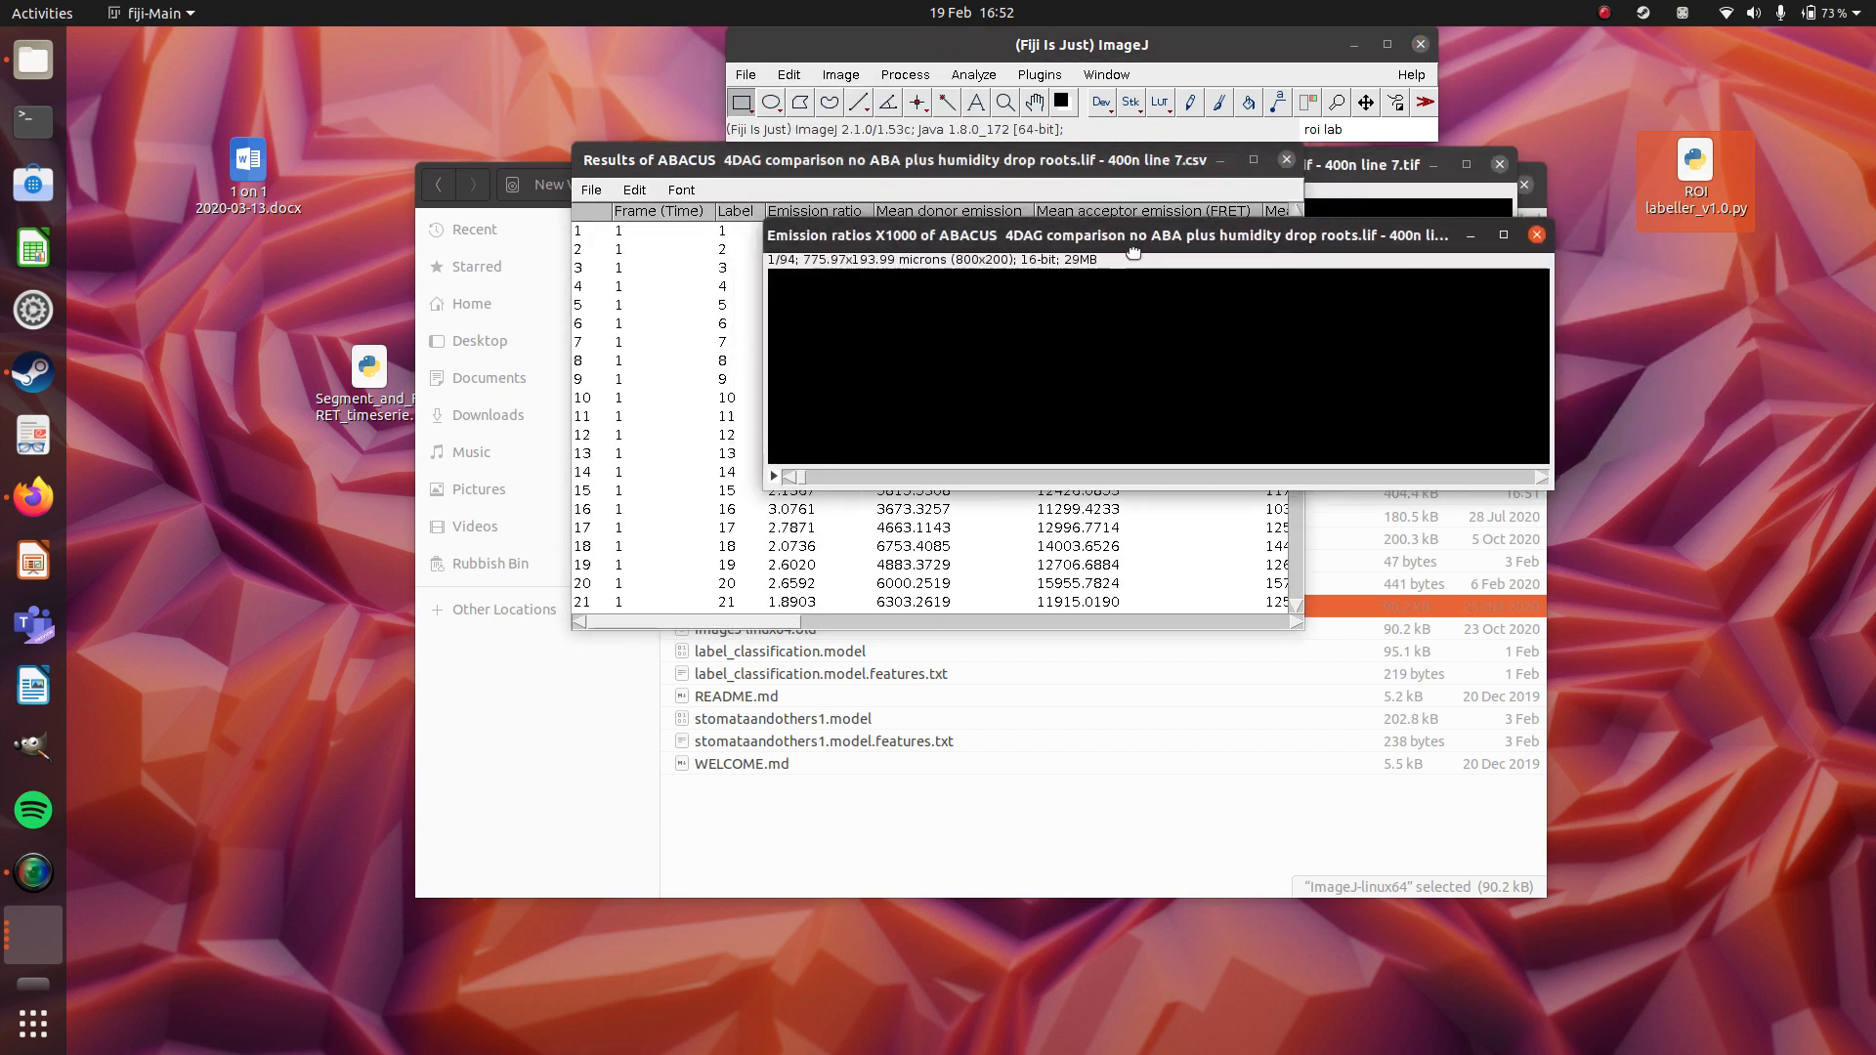
# Spread the results table and both images apart on the desktop, and show slice 66 of the label map.
pyautogui.moveTo(999, 174); pyautogui.dragTo(423, 345)
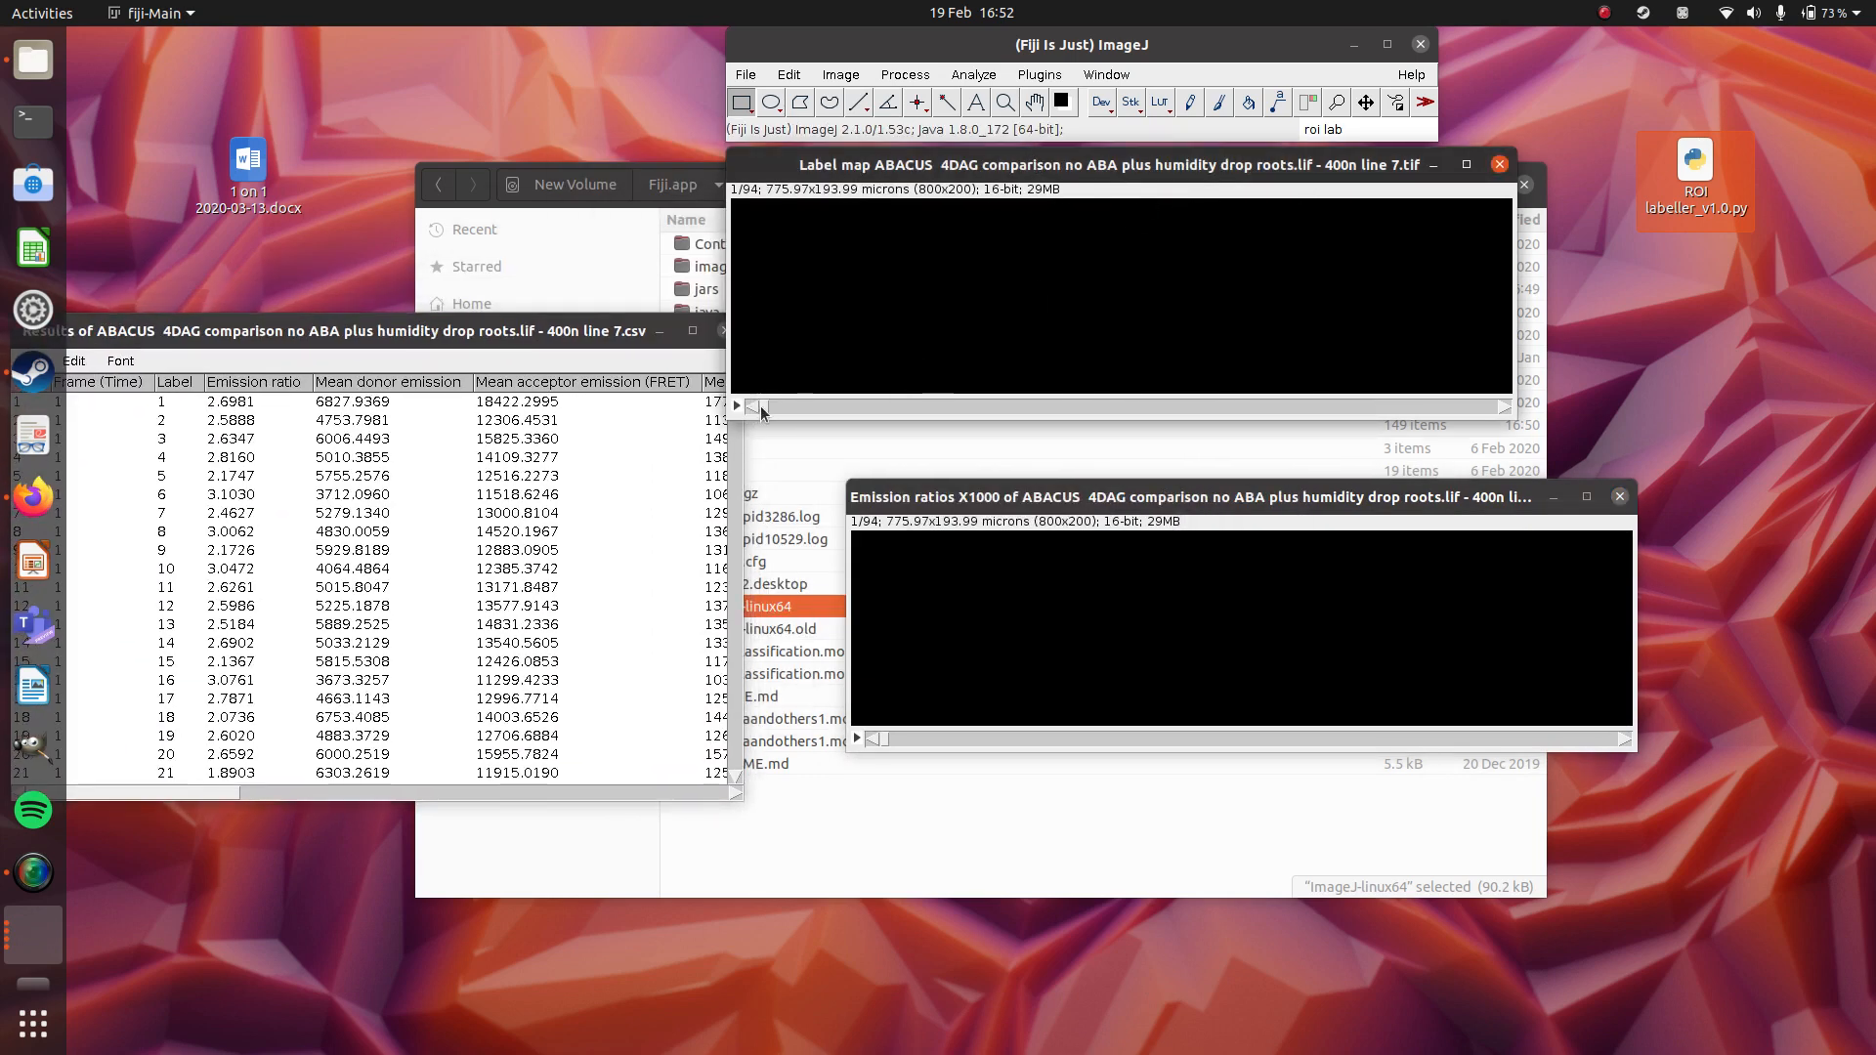
pyautogui.moveTo(763, 411); pyautogui.dragTo(1274, 407)
# Apply the "glasbey on dark" lookup table to the label map and show its slice 52.
pyautogui.click(1373, 130)
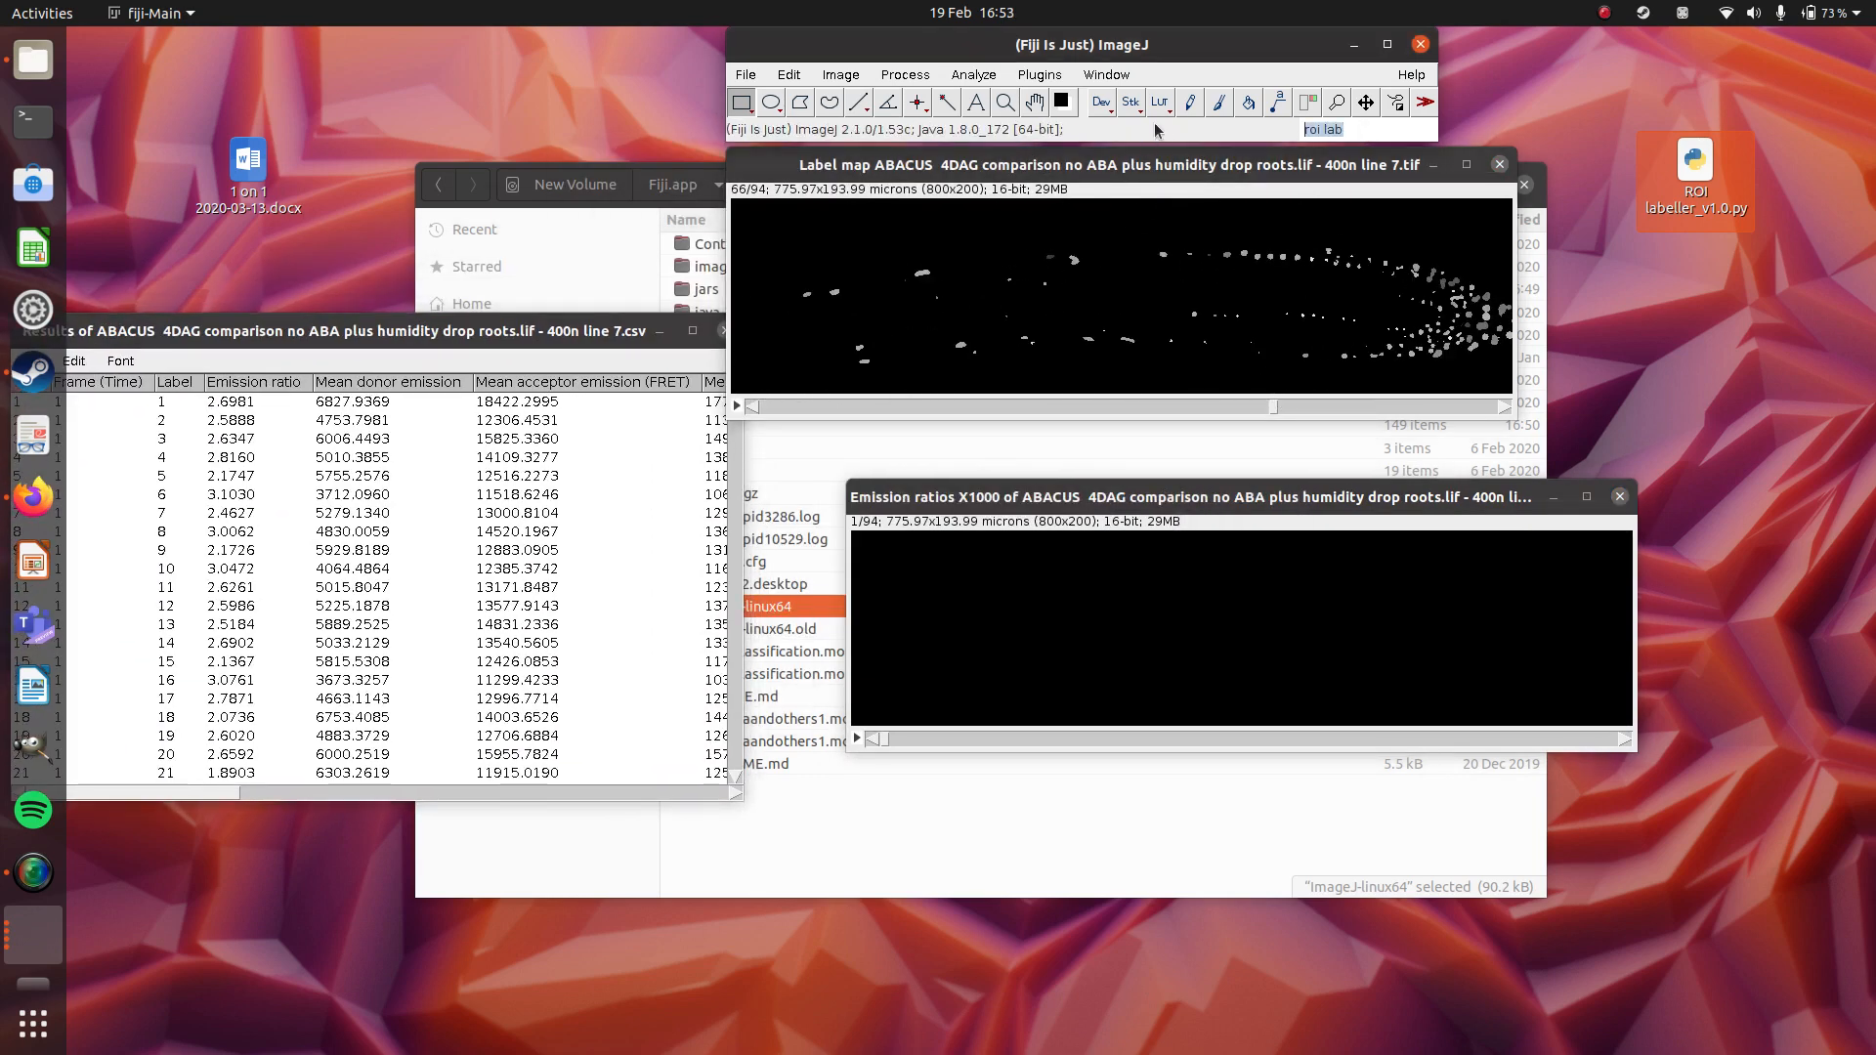
pyautogui.write('glasbey on dark')
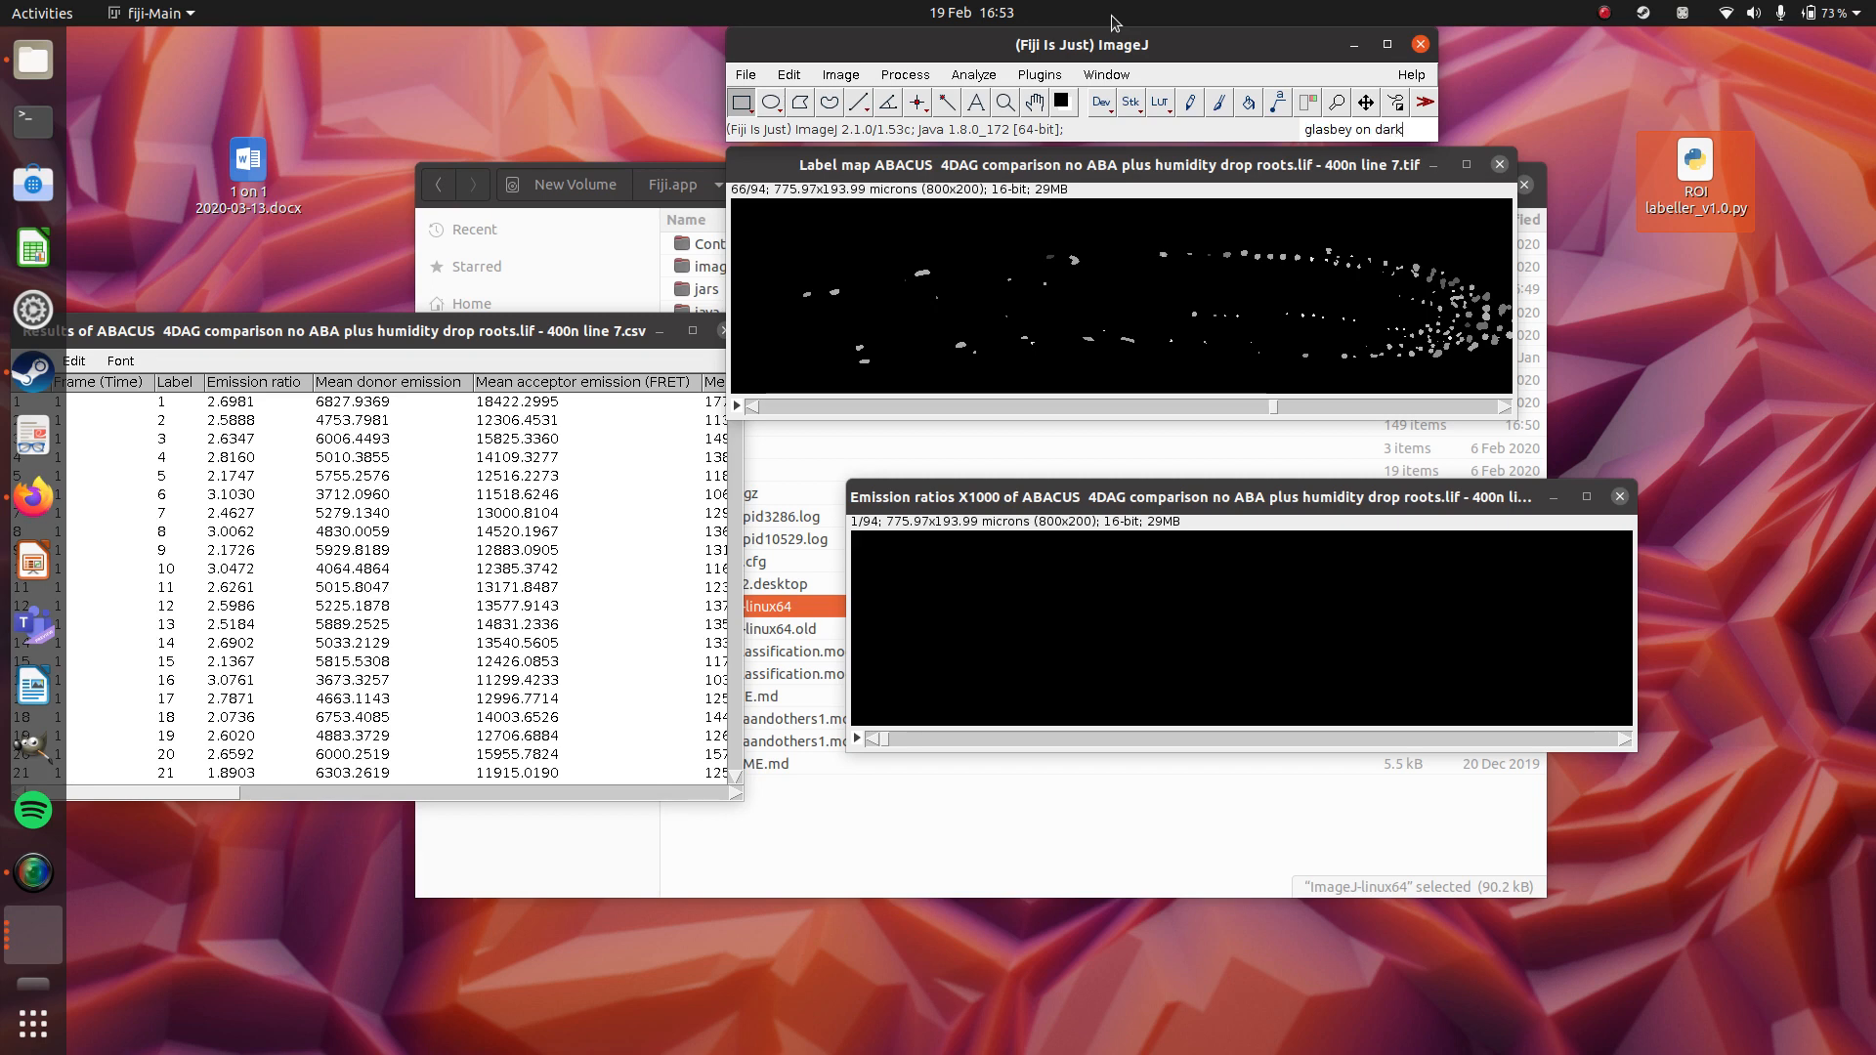
pyautogui.press('Return')
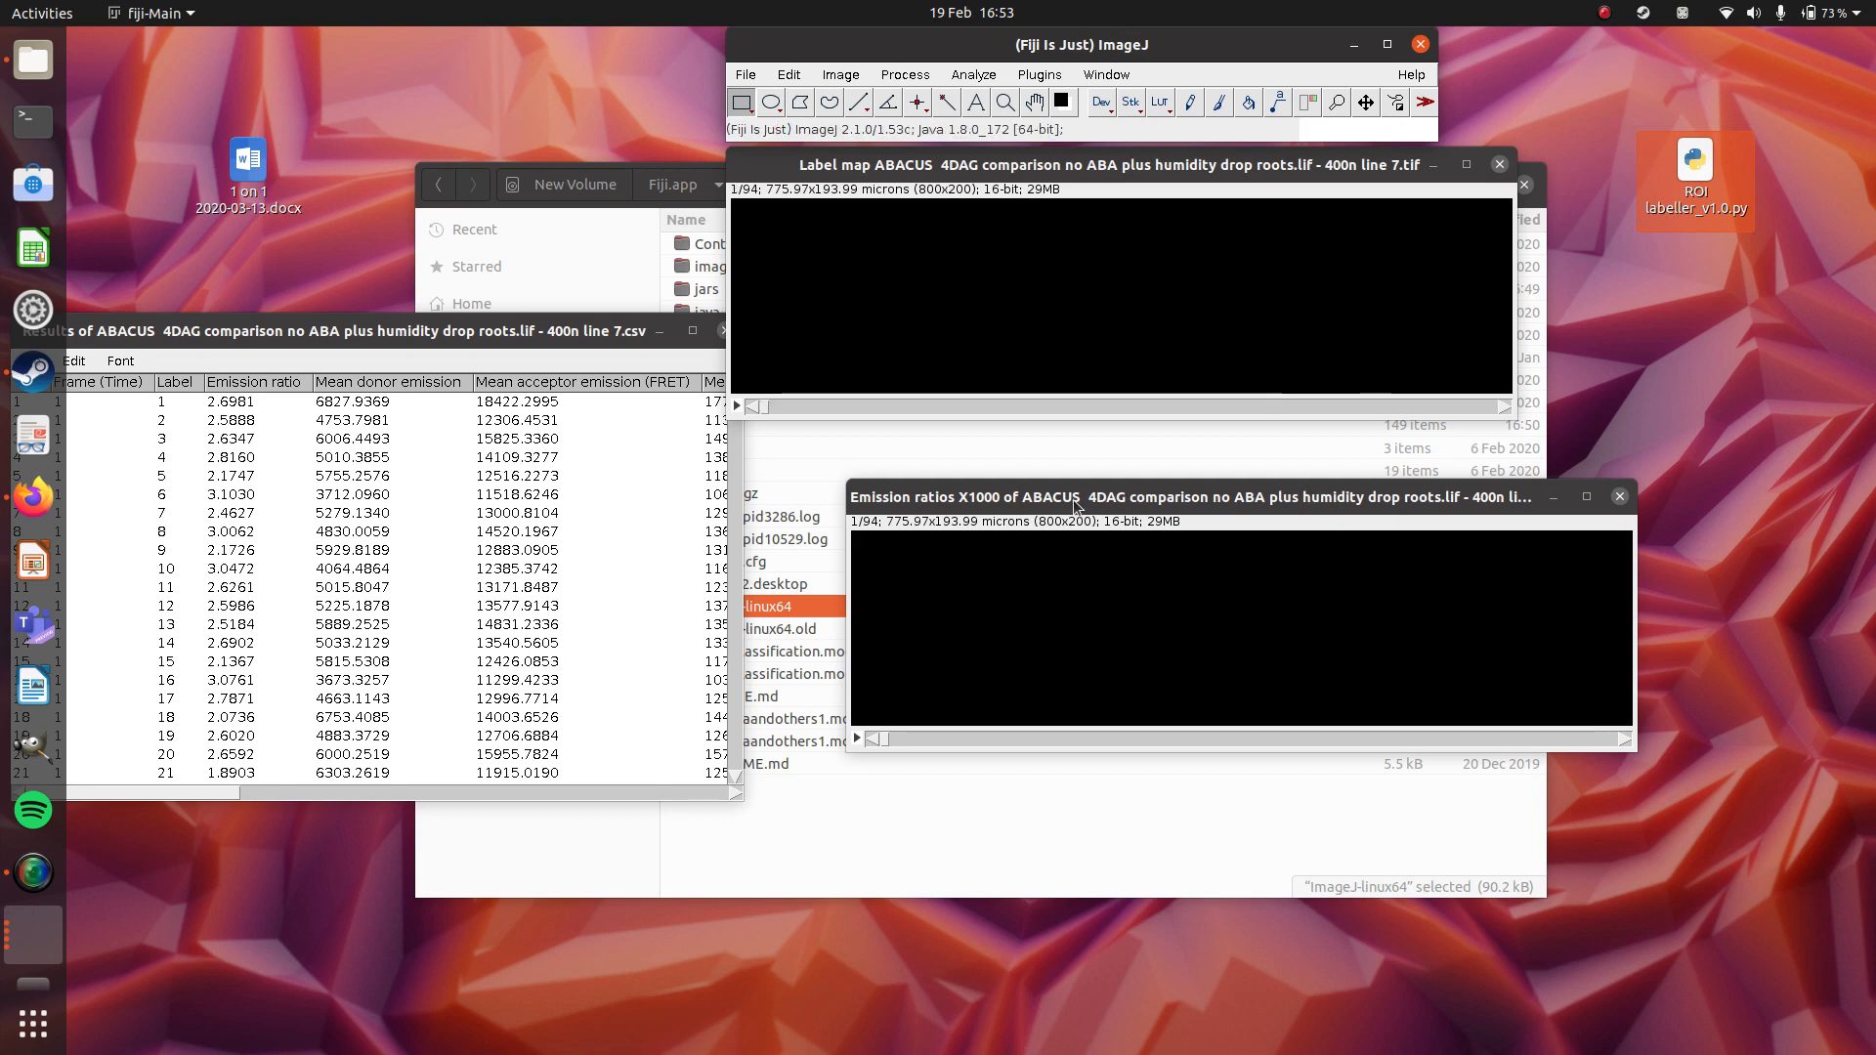
pyautogui.moveTo(762, 408); pyautogui.dragTo(1160, 426)
# Align the emission ratios image beneath the label map, apply the 000 Turbo lookup table to it, and show slice 61.
pyautogui.moveTo(1254, 503); pyautogui.dragTo(1136, 471)
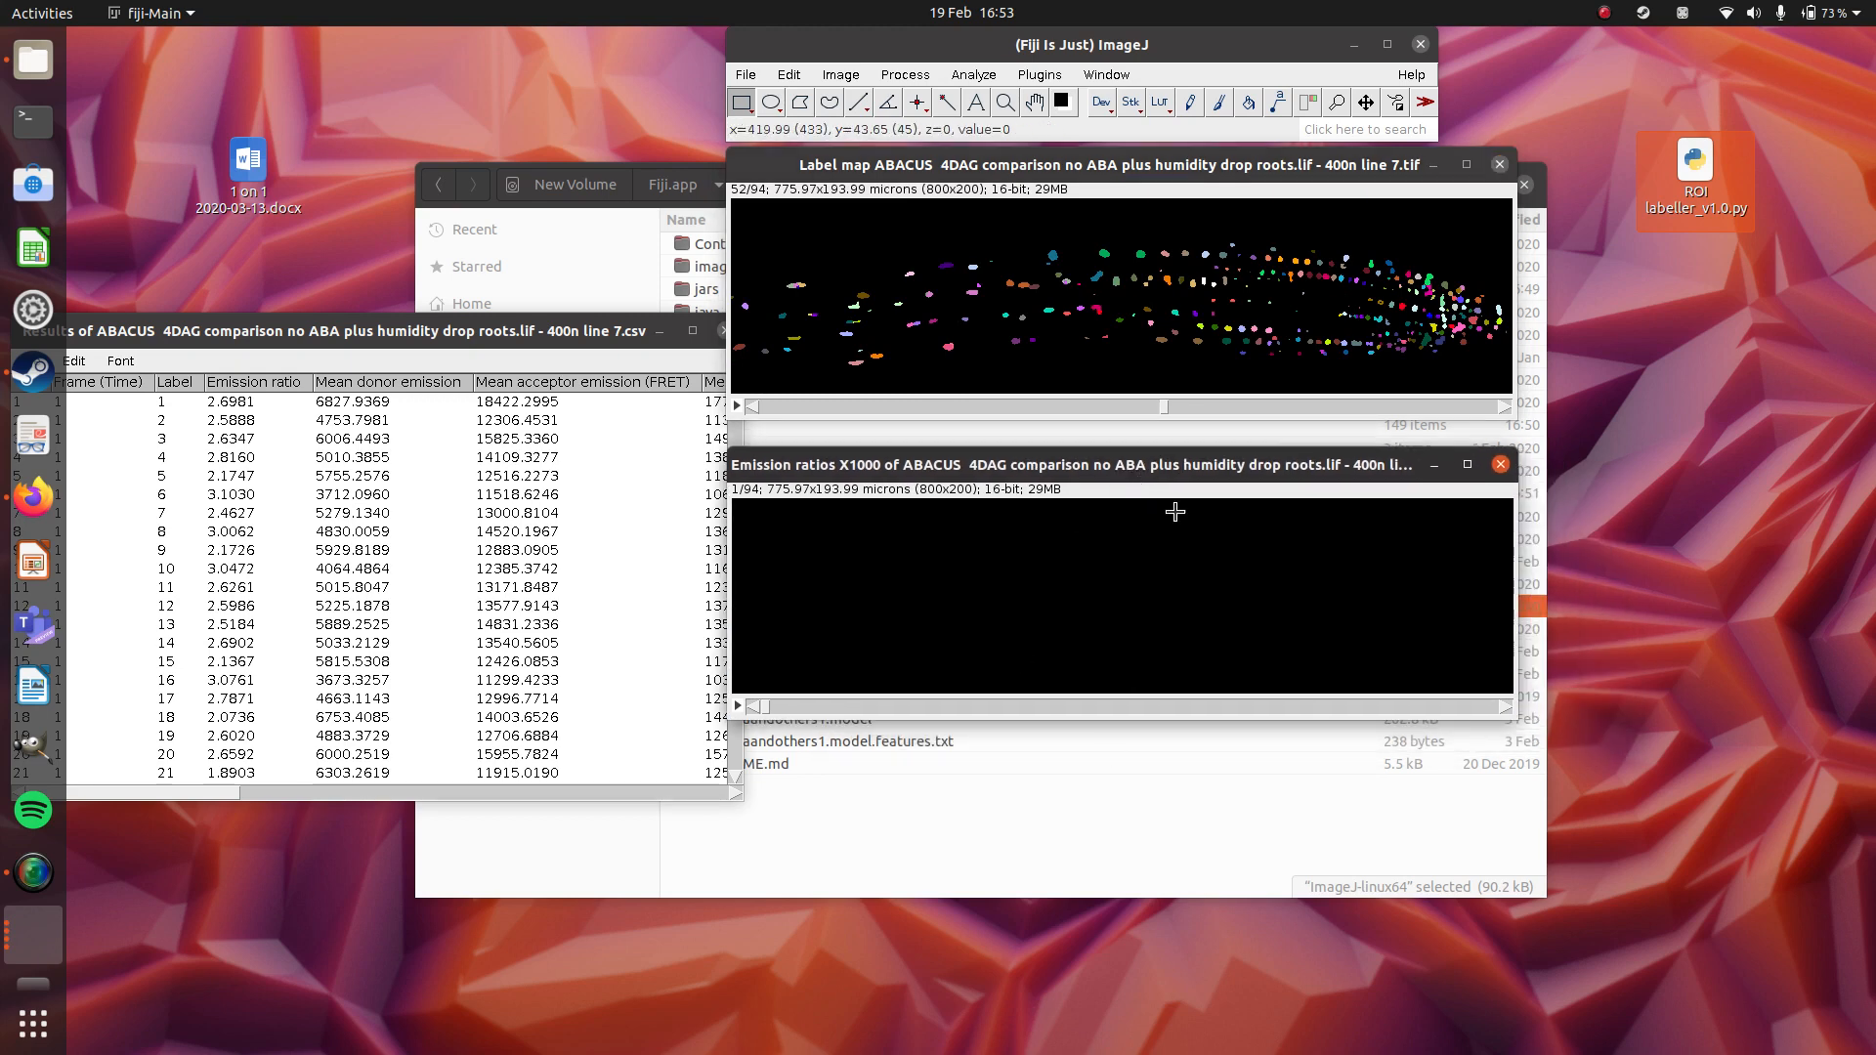
pyautogui.click(1363, 132)
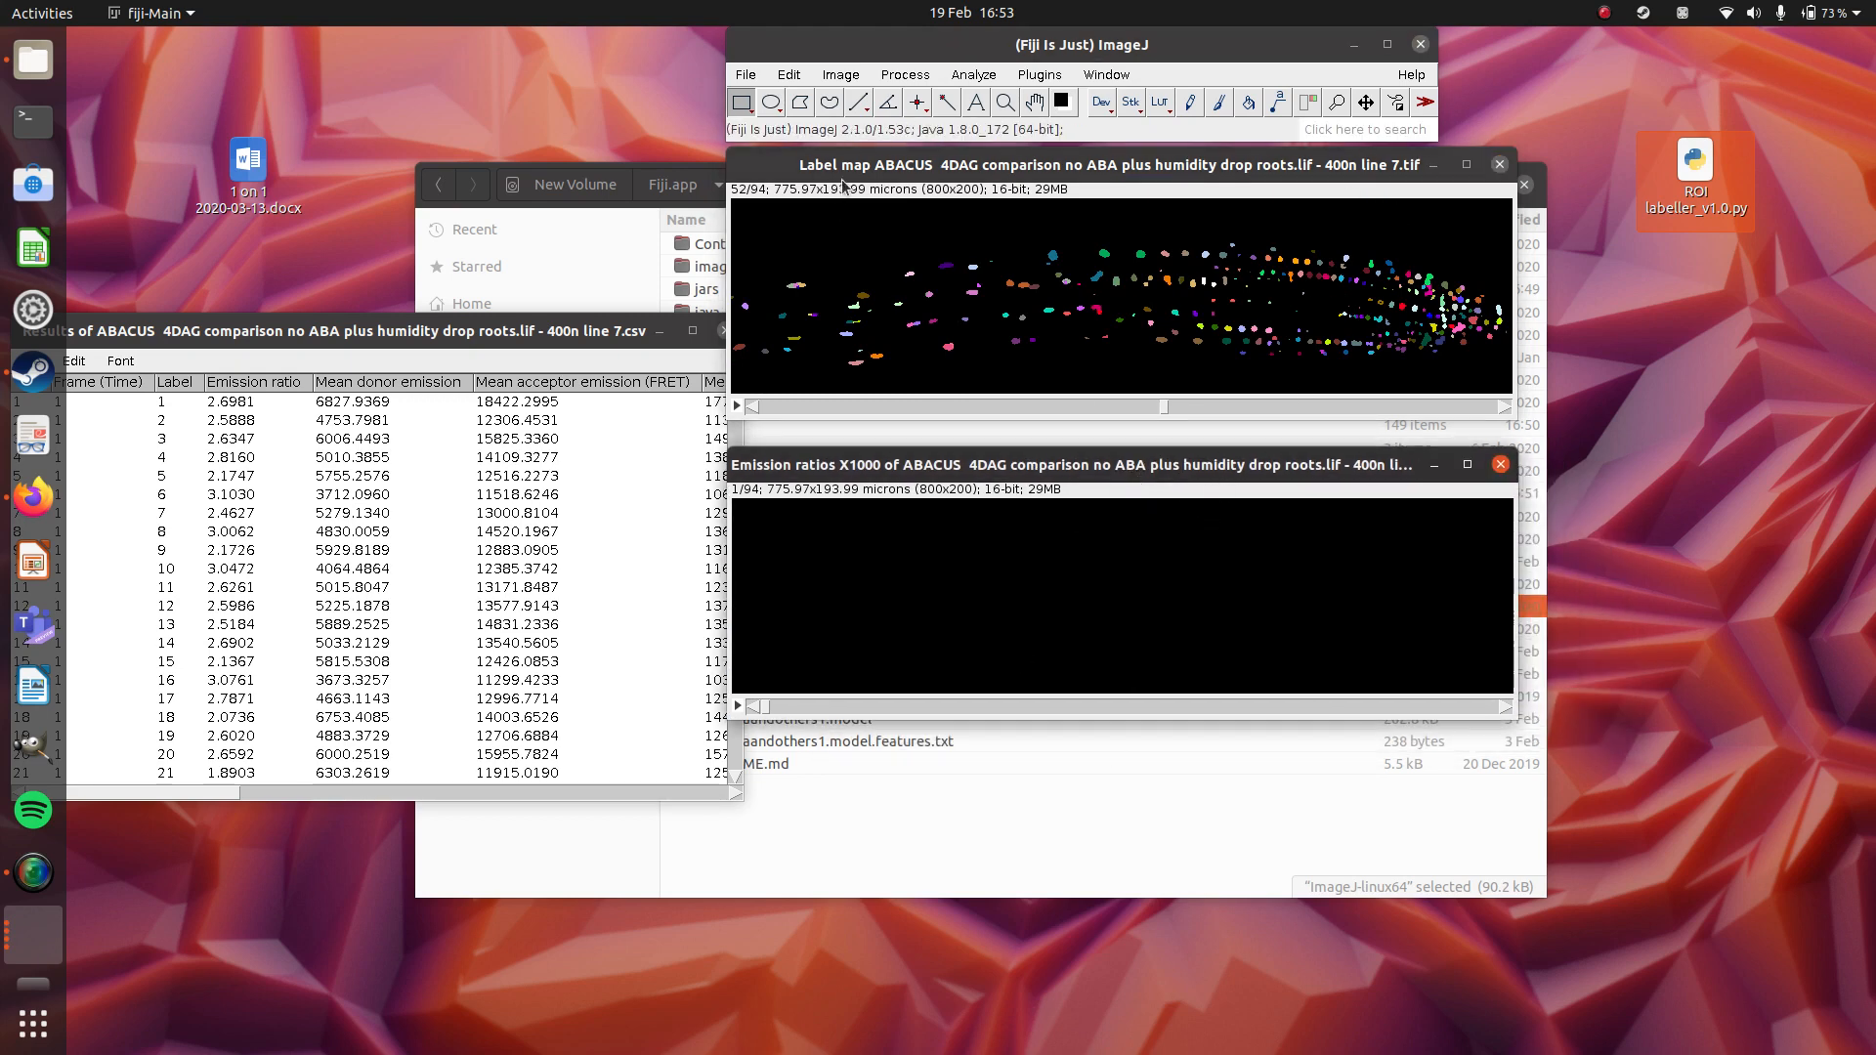
pyautogui.click(840, 74)
pyautogui.moveTo(915, 382)
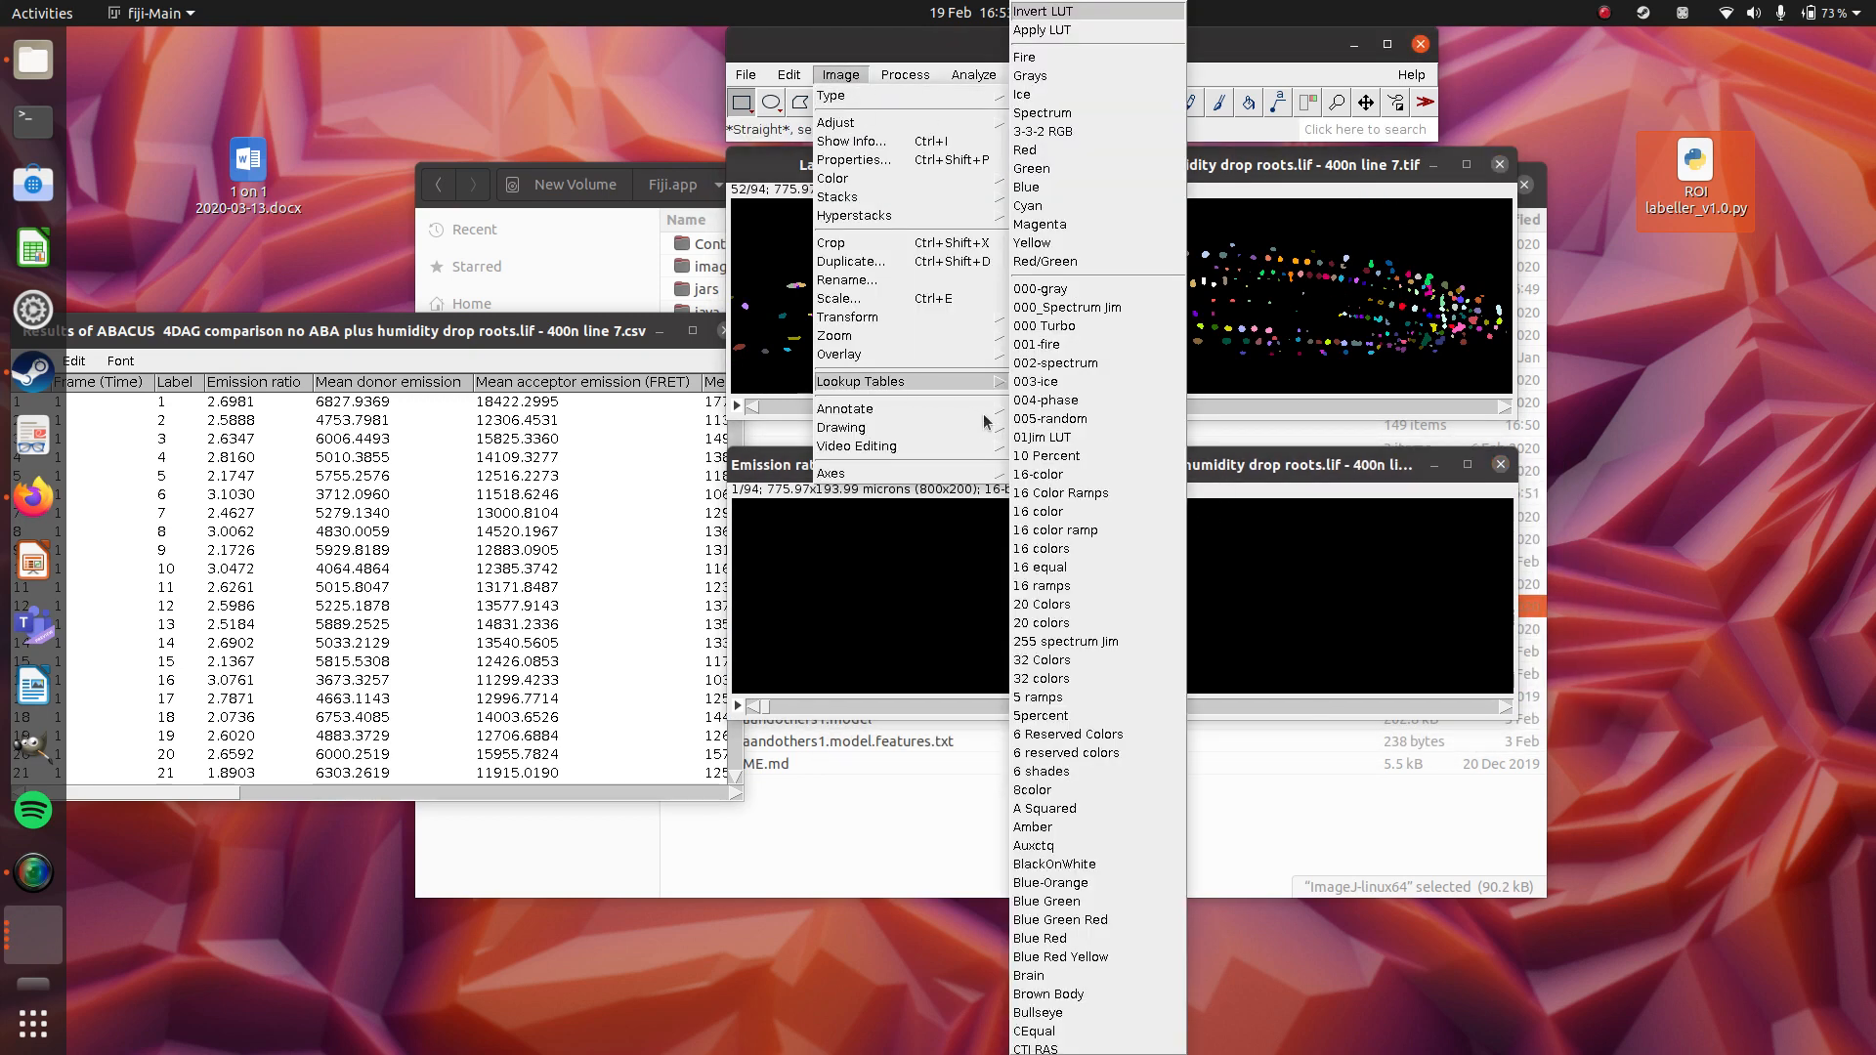
pyautogui.click(1054, 327)
pyautogui.moveTo(765, 705); pyautogui.dragTo(1236, 711)
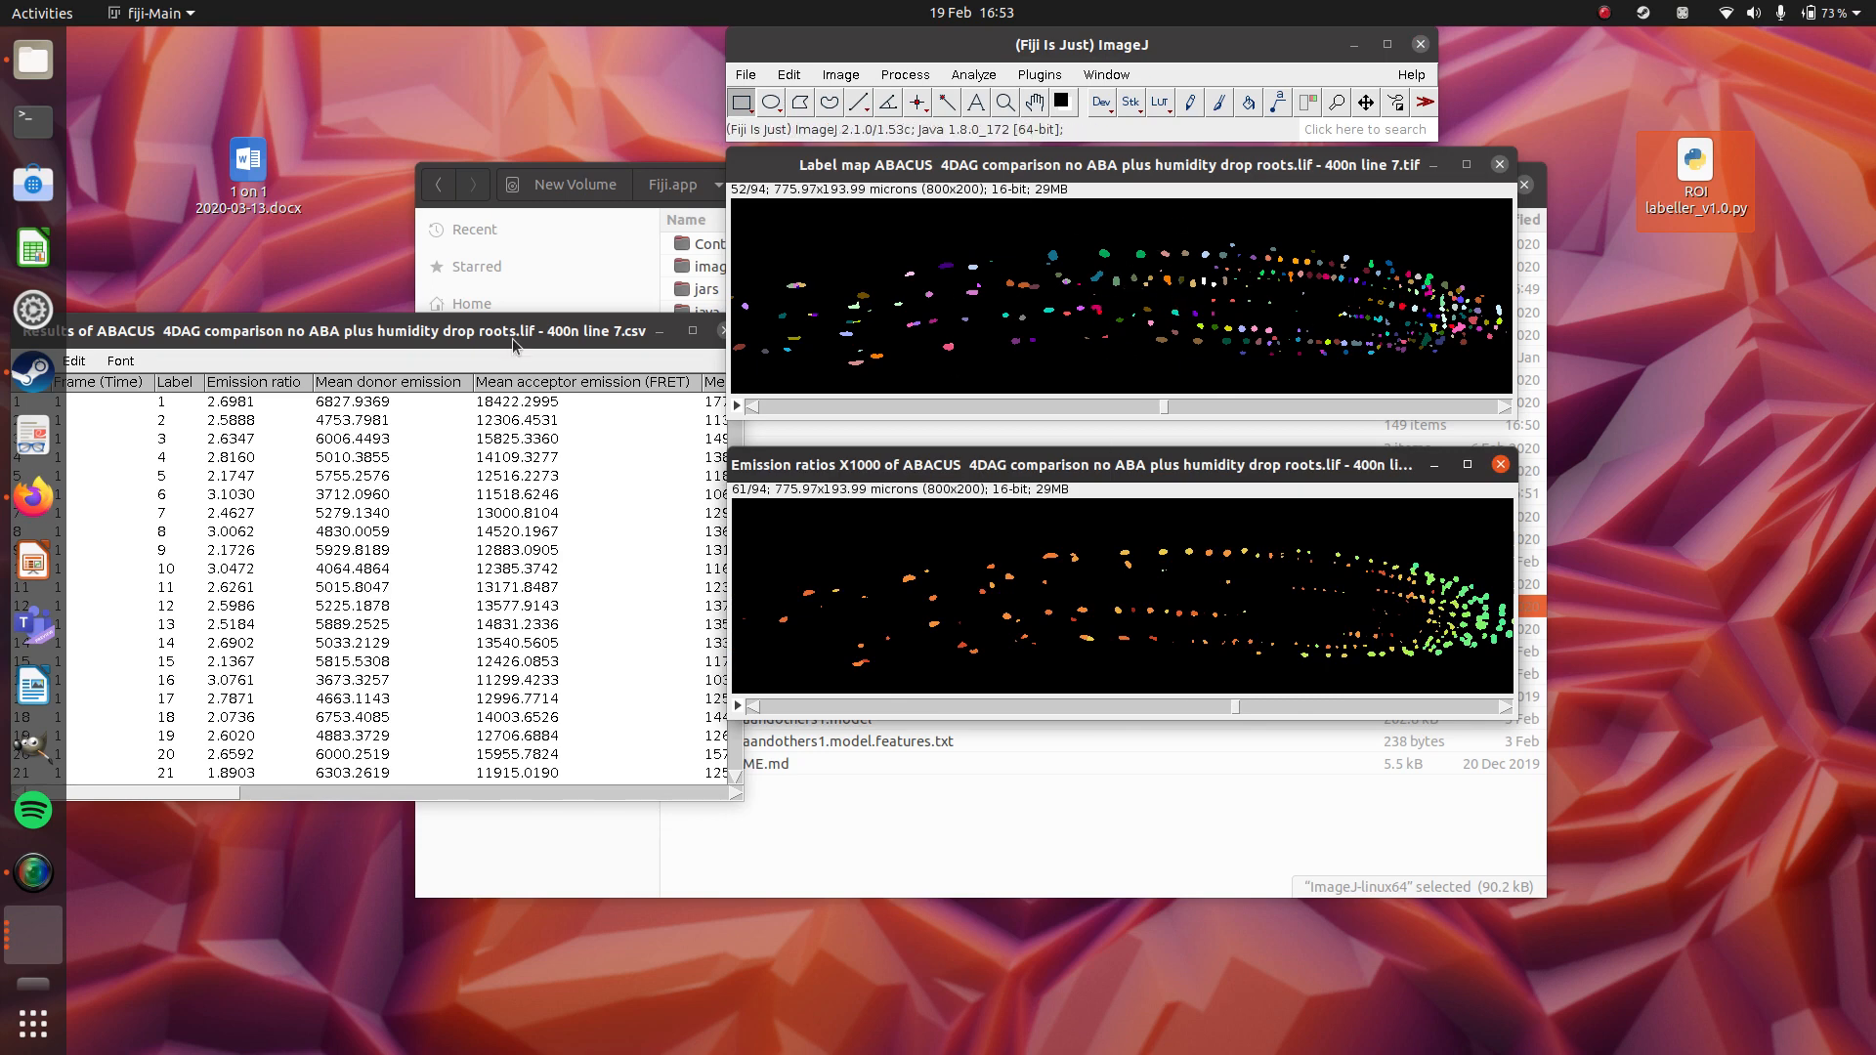
# Reposition the results table to the lower left of the images so all its first columns are visible and the label map is uncovered.
pyautogui.moveTo(513, 332); pyautogui.dragTo(874, 251)
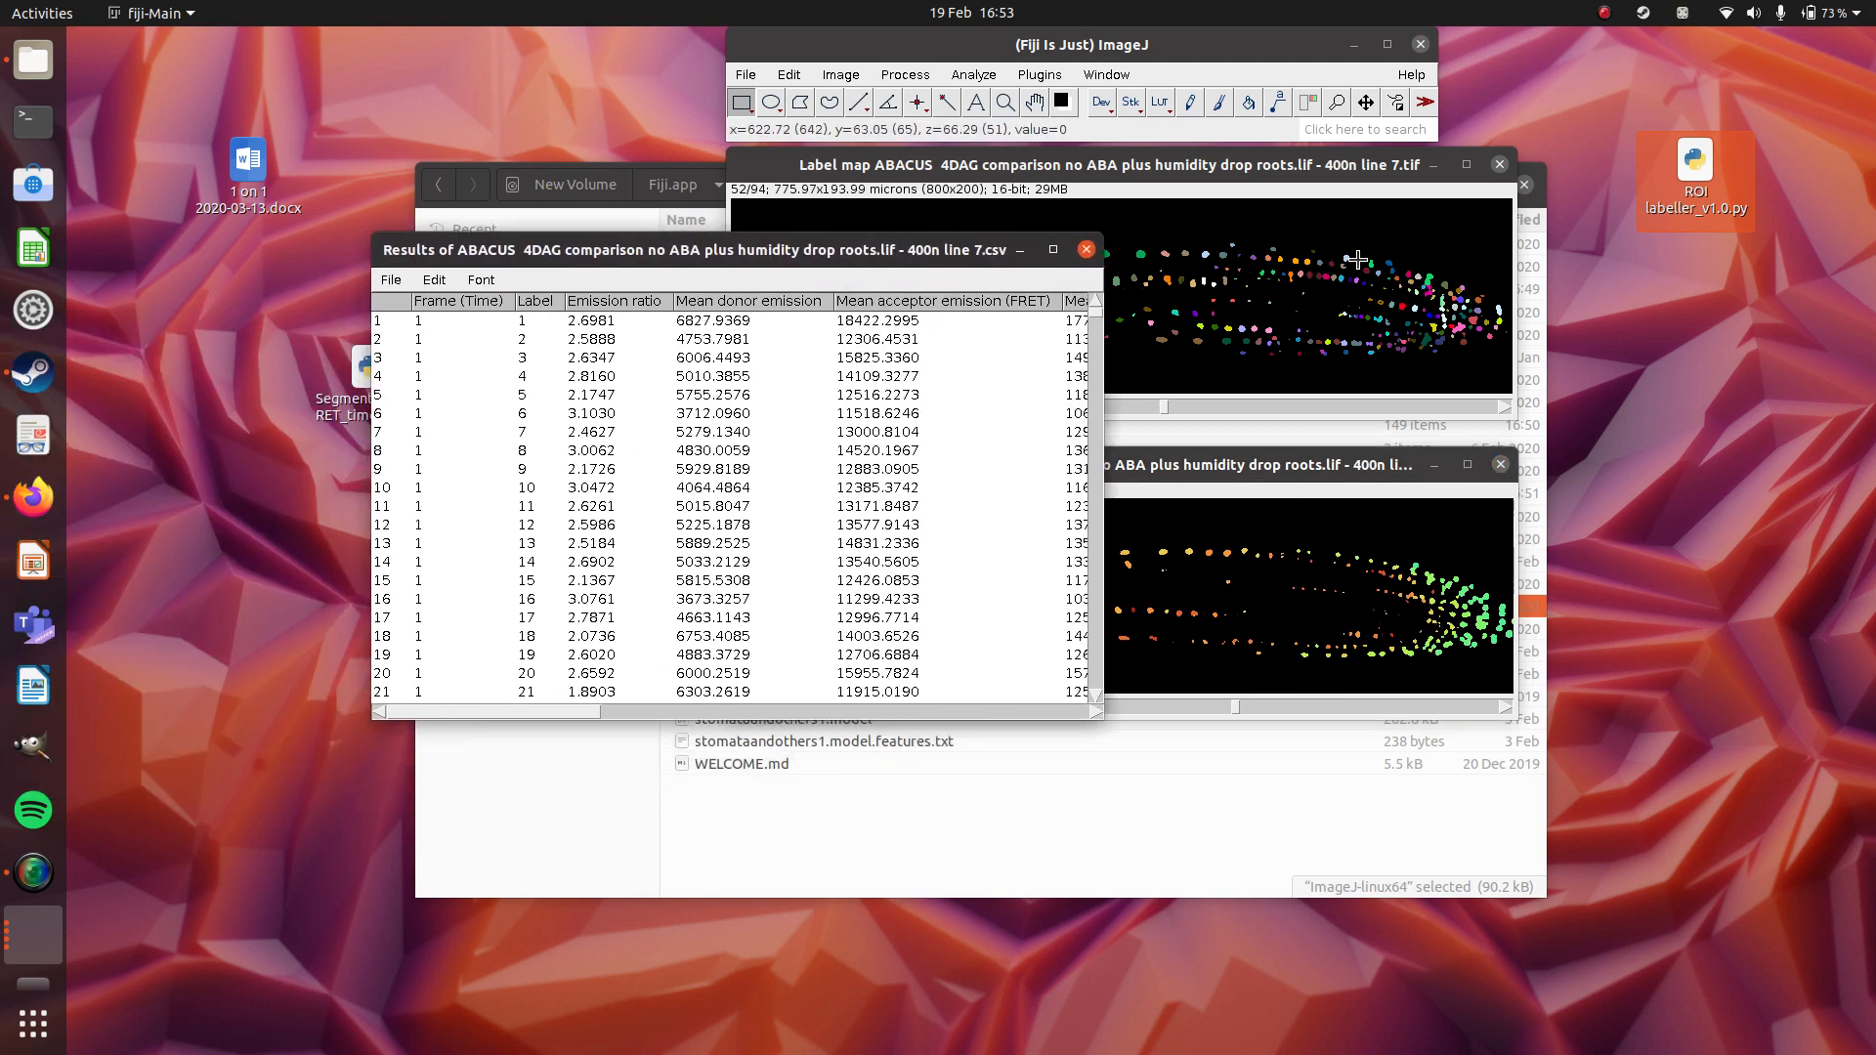
pyautogui.moveTo(501, 718); pyautogui.dragTo(293, 731)
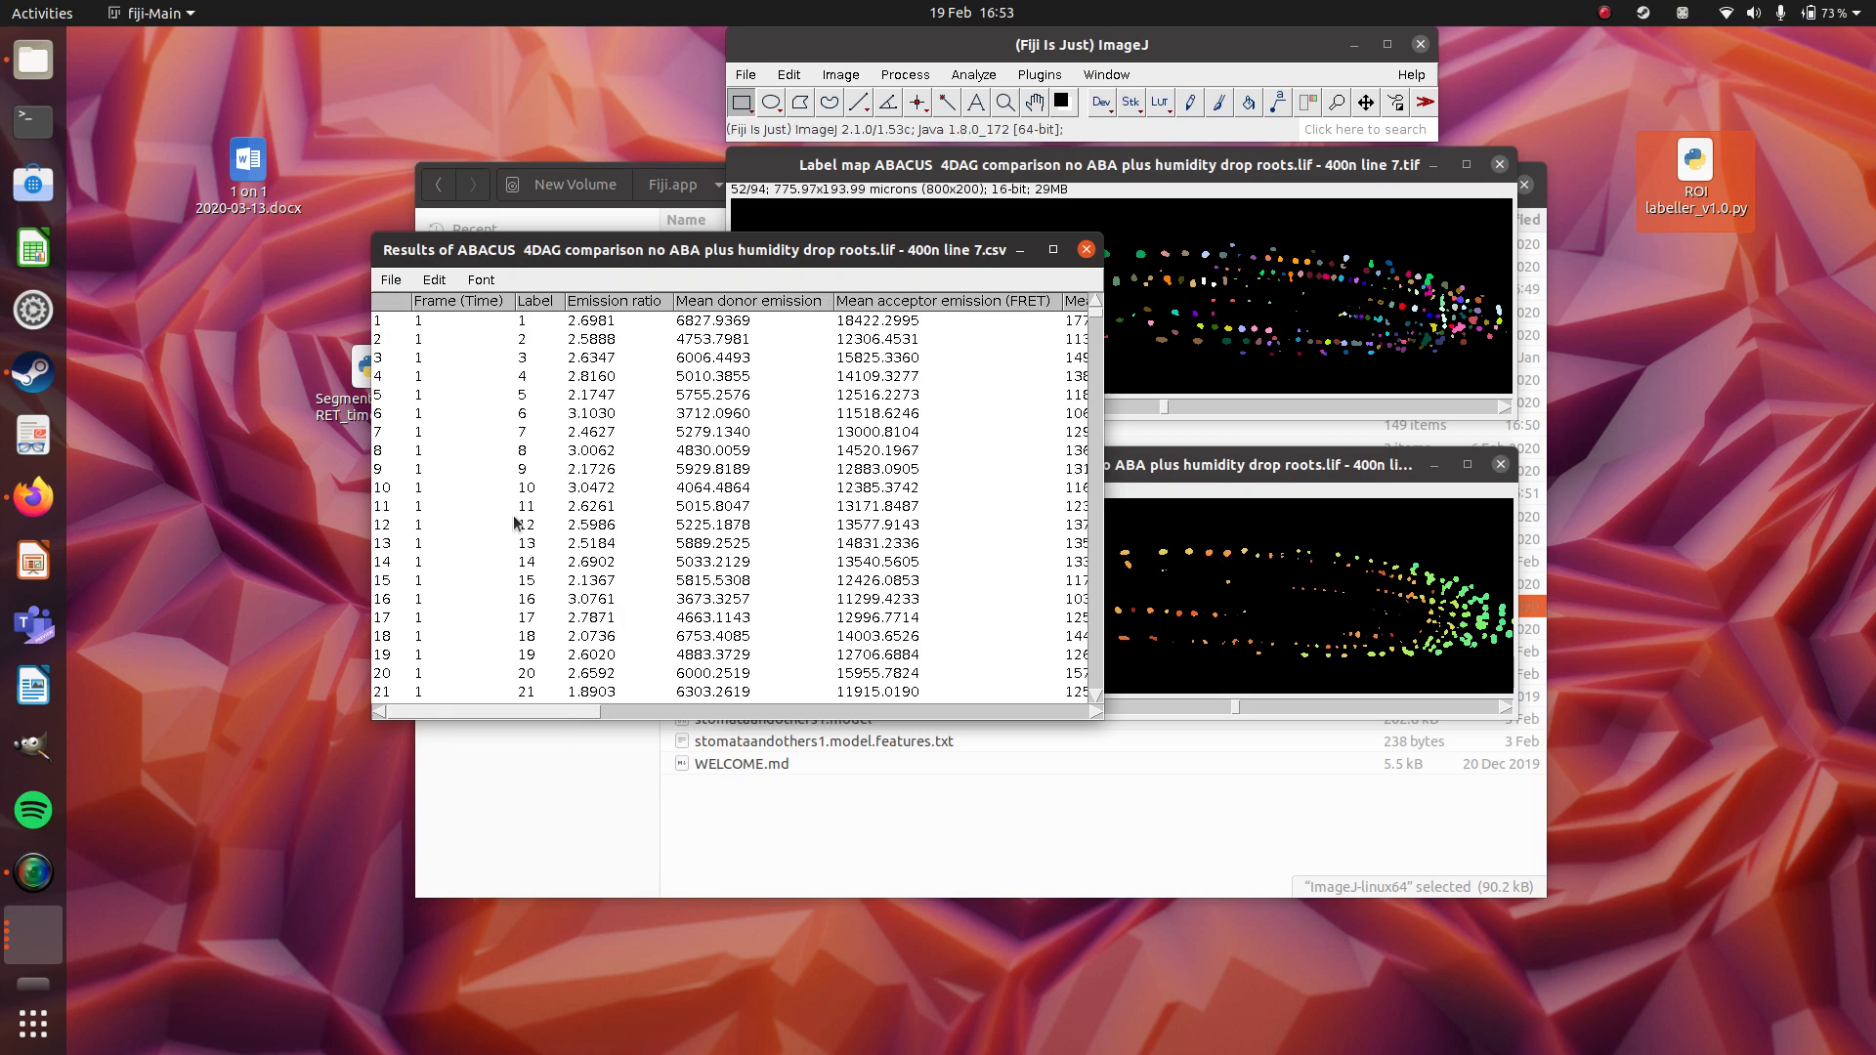
pyautogui.moveTo(579, 722)
pyautogui.mouseDown()
pyautogui.moveTo(1065, 718)
pyautogui.moveTo(578, 721)
pyautogui.mouseUp()
pyautogui.moveTo(826, 258); pyautogui.dragTo(607, 525)
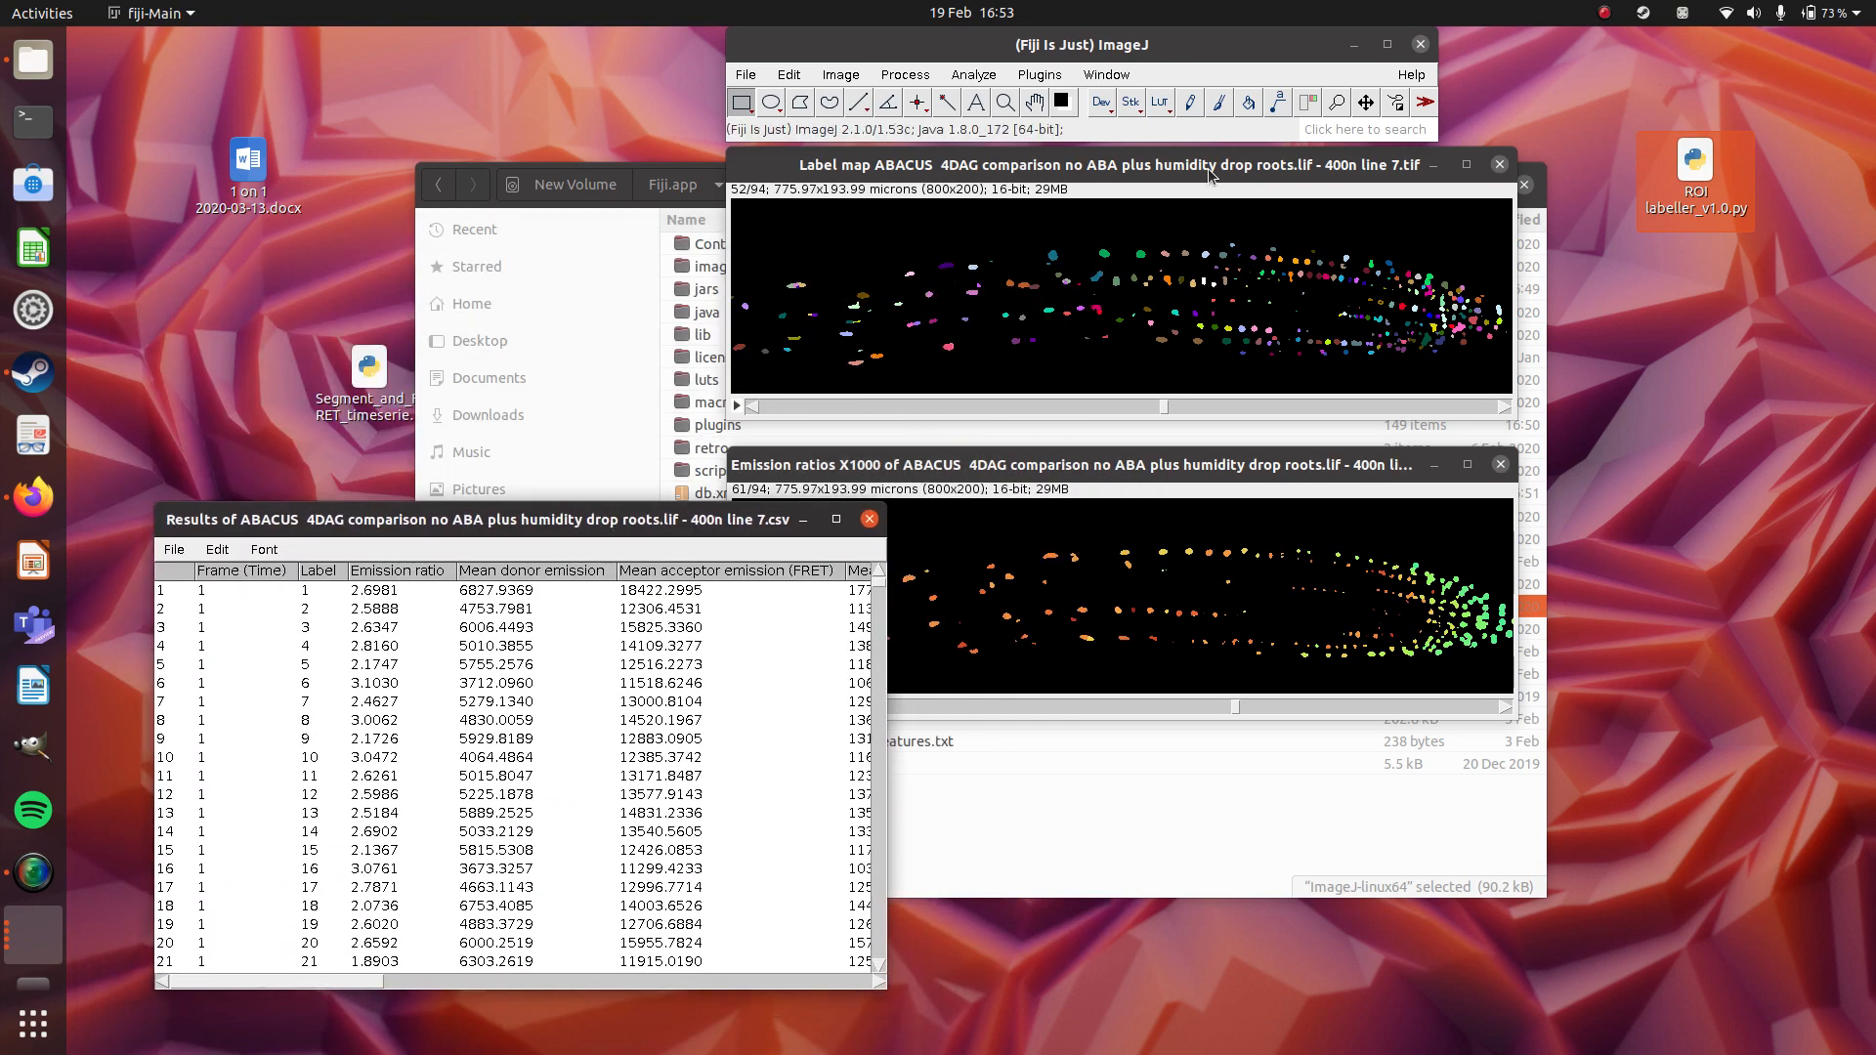
# Make the label map the active image, find ROI labeller v1.0 by searching for "roi", and run it.
pyautogui.click(1210, 168)
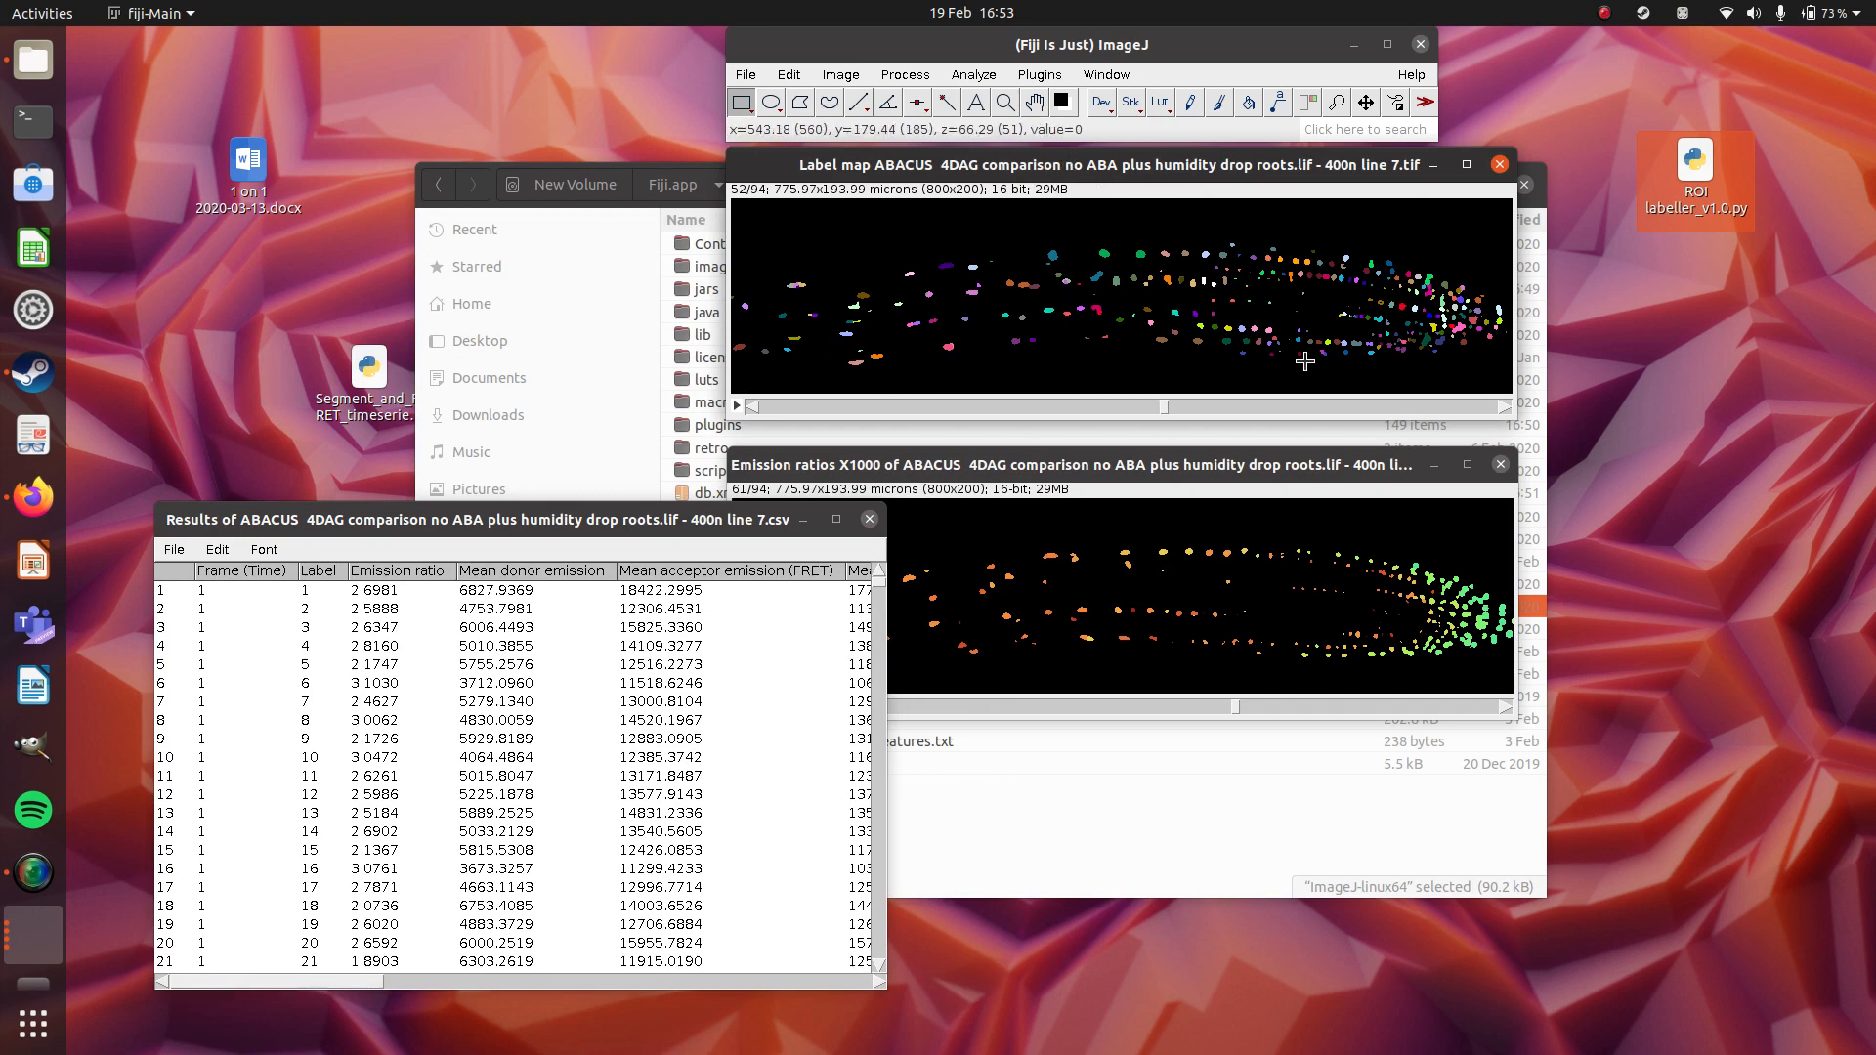
pyautogui.click(1378, 128)
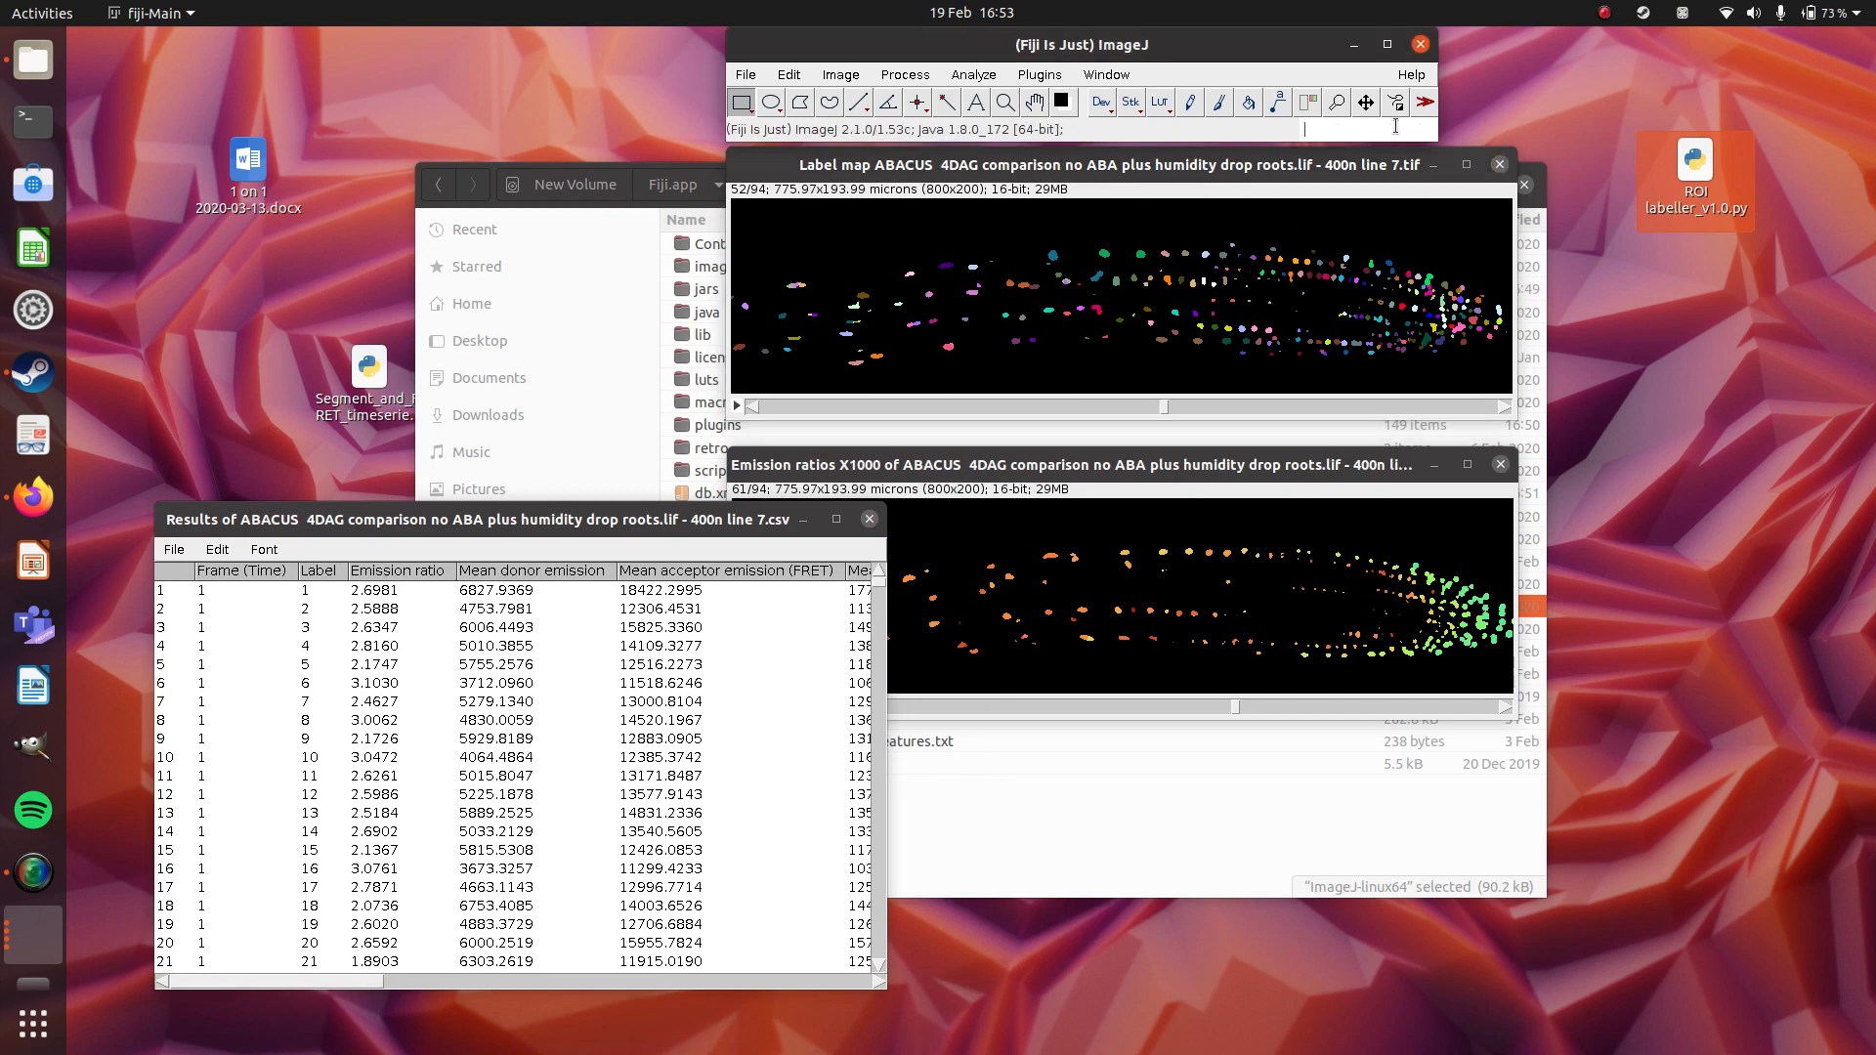
pyautogui.write('roi')
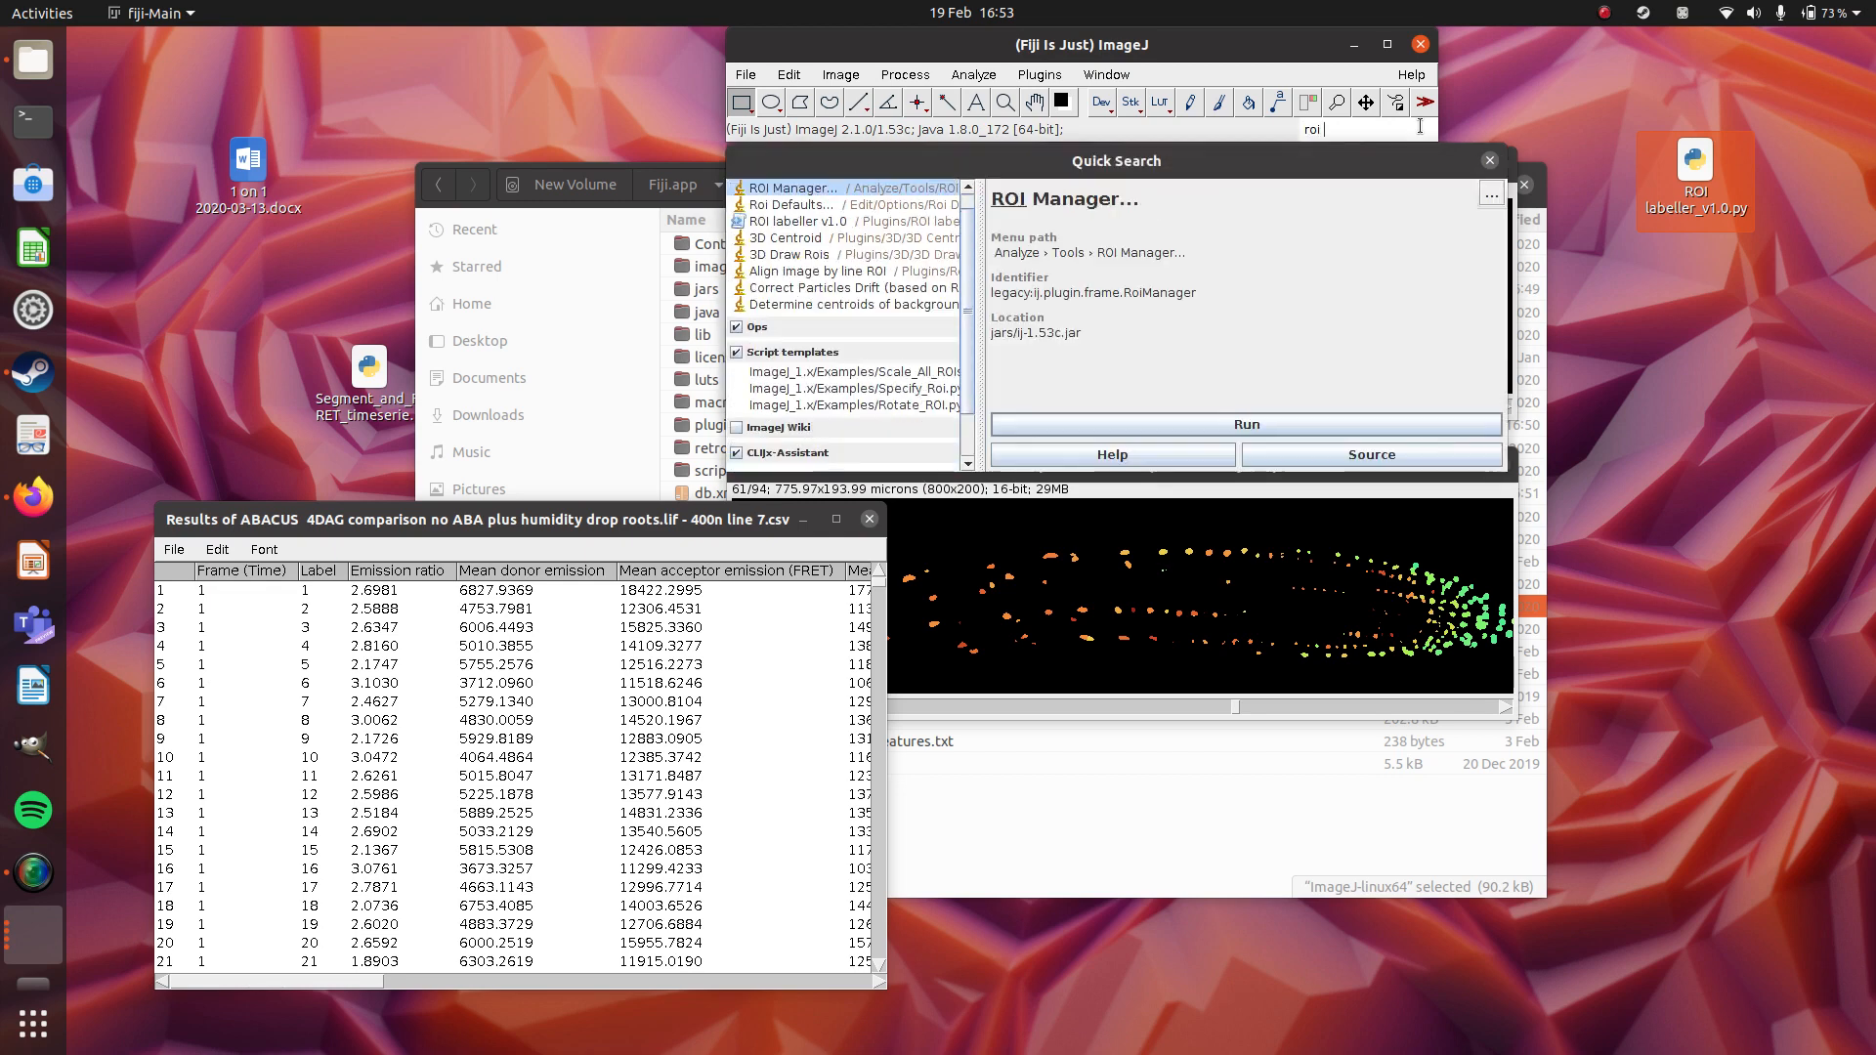
pyautogui.doubleClick(794, 220)
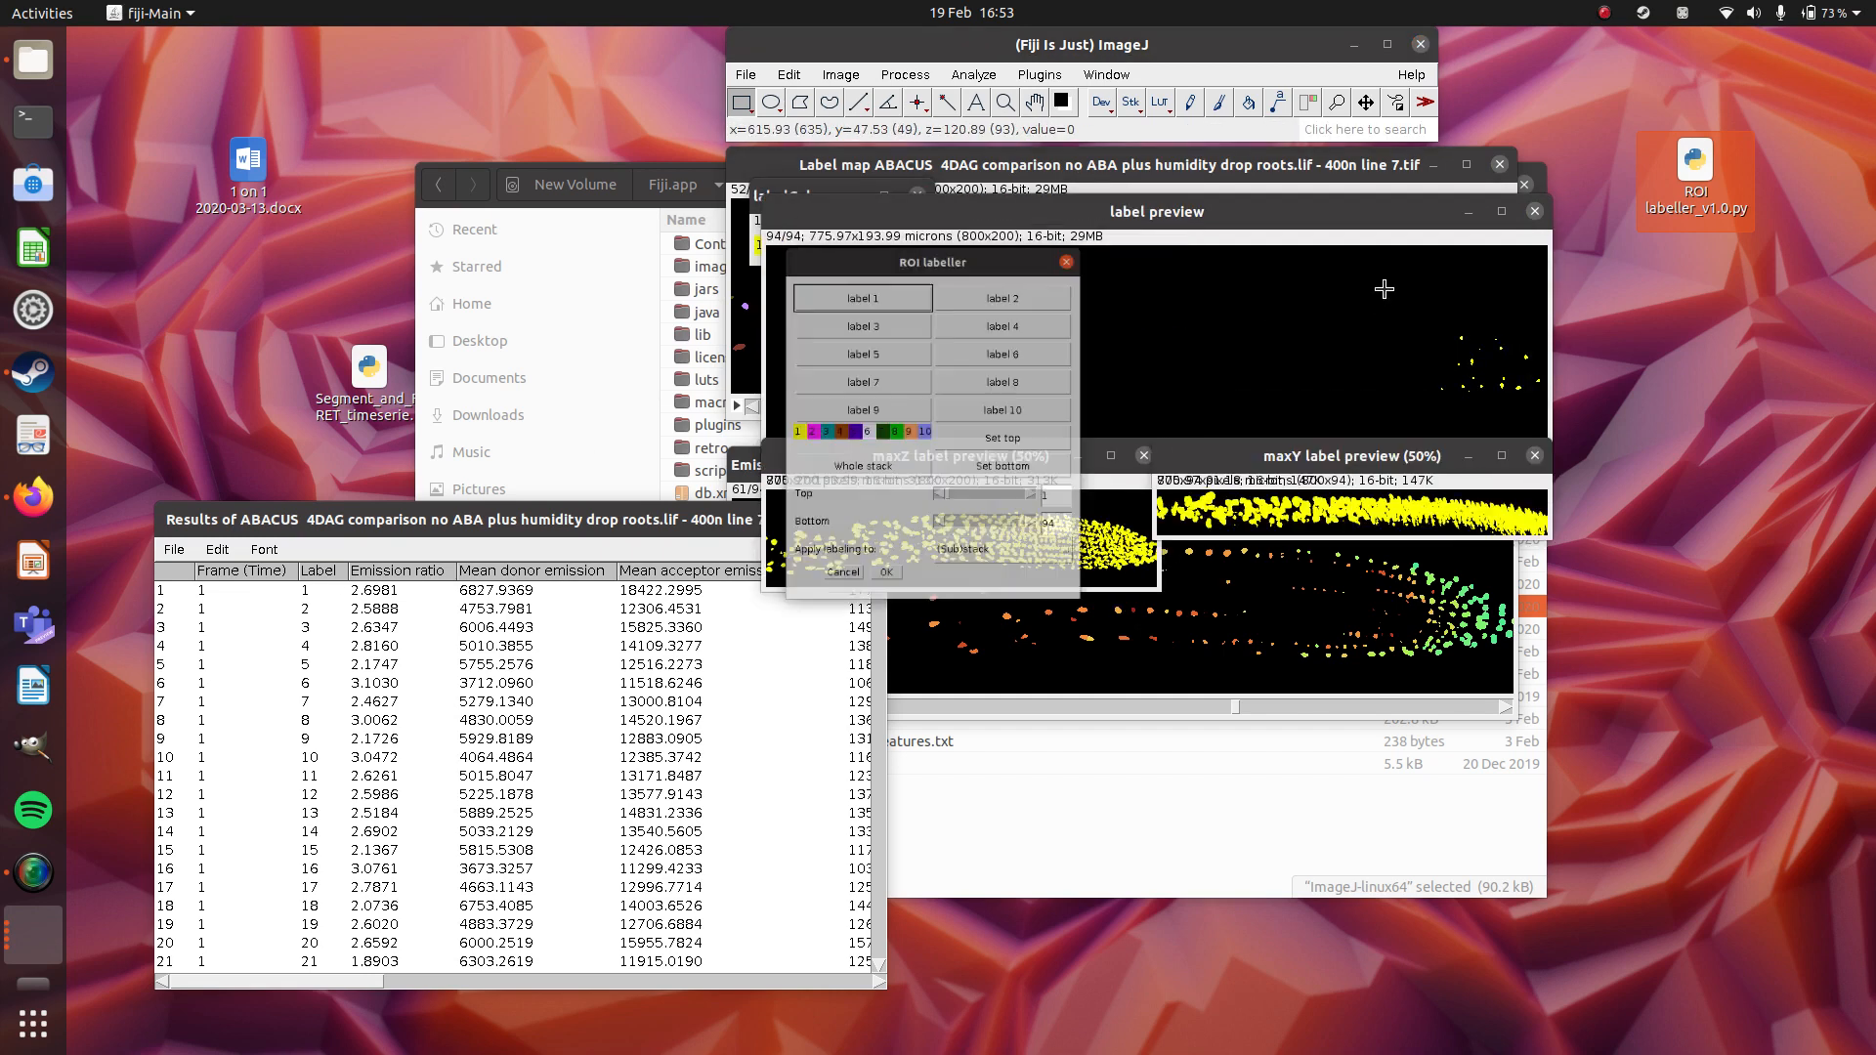
# Move the ROI labeller dialog clear of the label preview images.
pyautogui.moveTo(964, 181); pyautogui.dragTo(583, 200)
pyautogui.click(1055, 215)
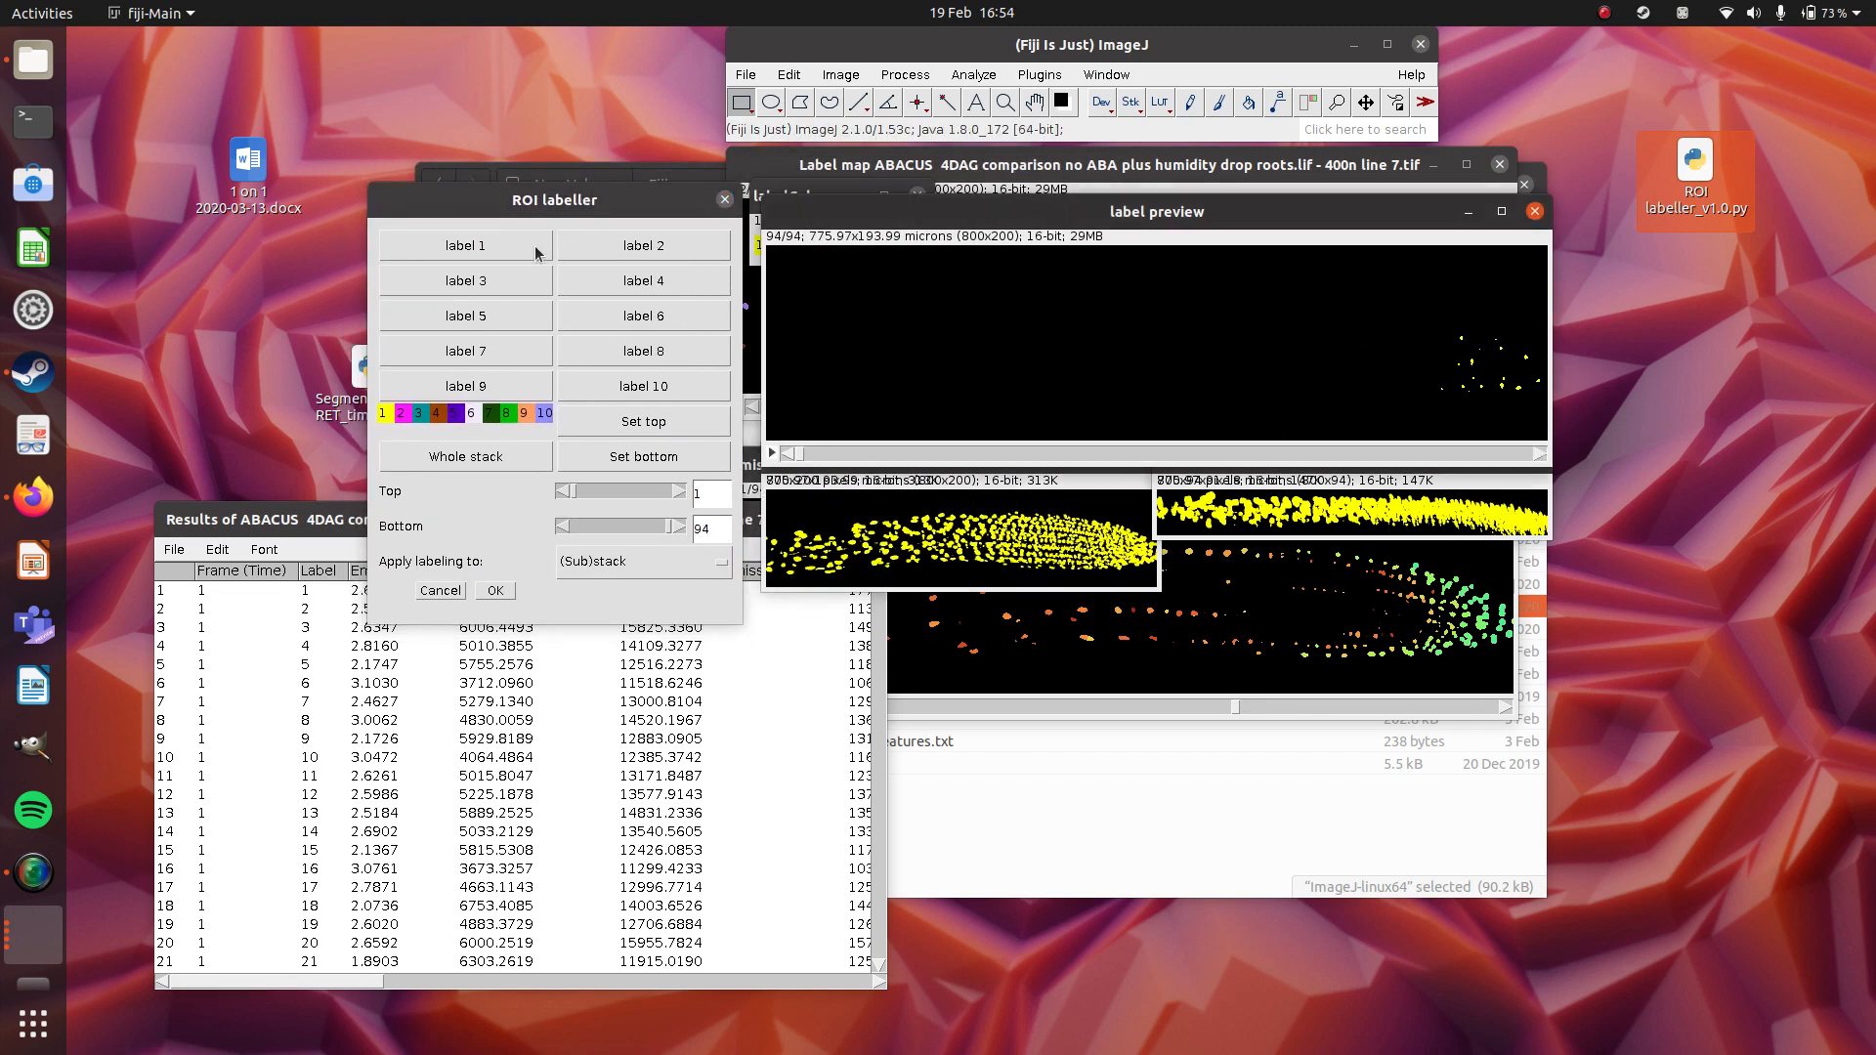
pyautogui.click(567, 207)
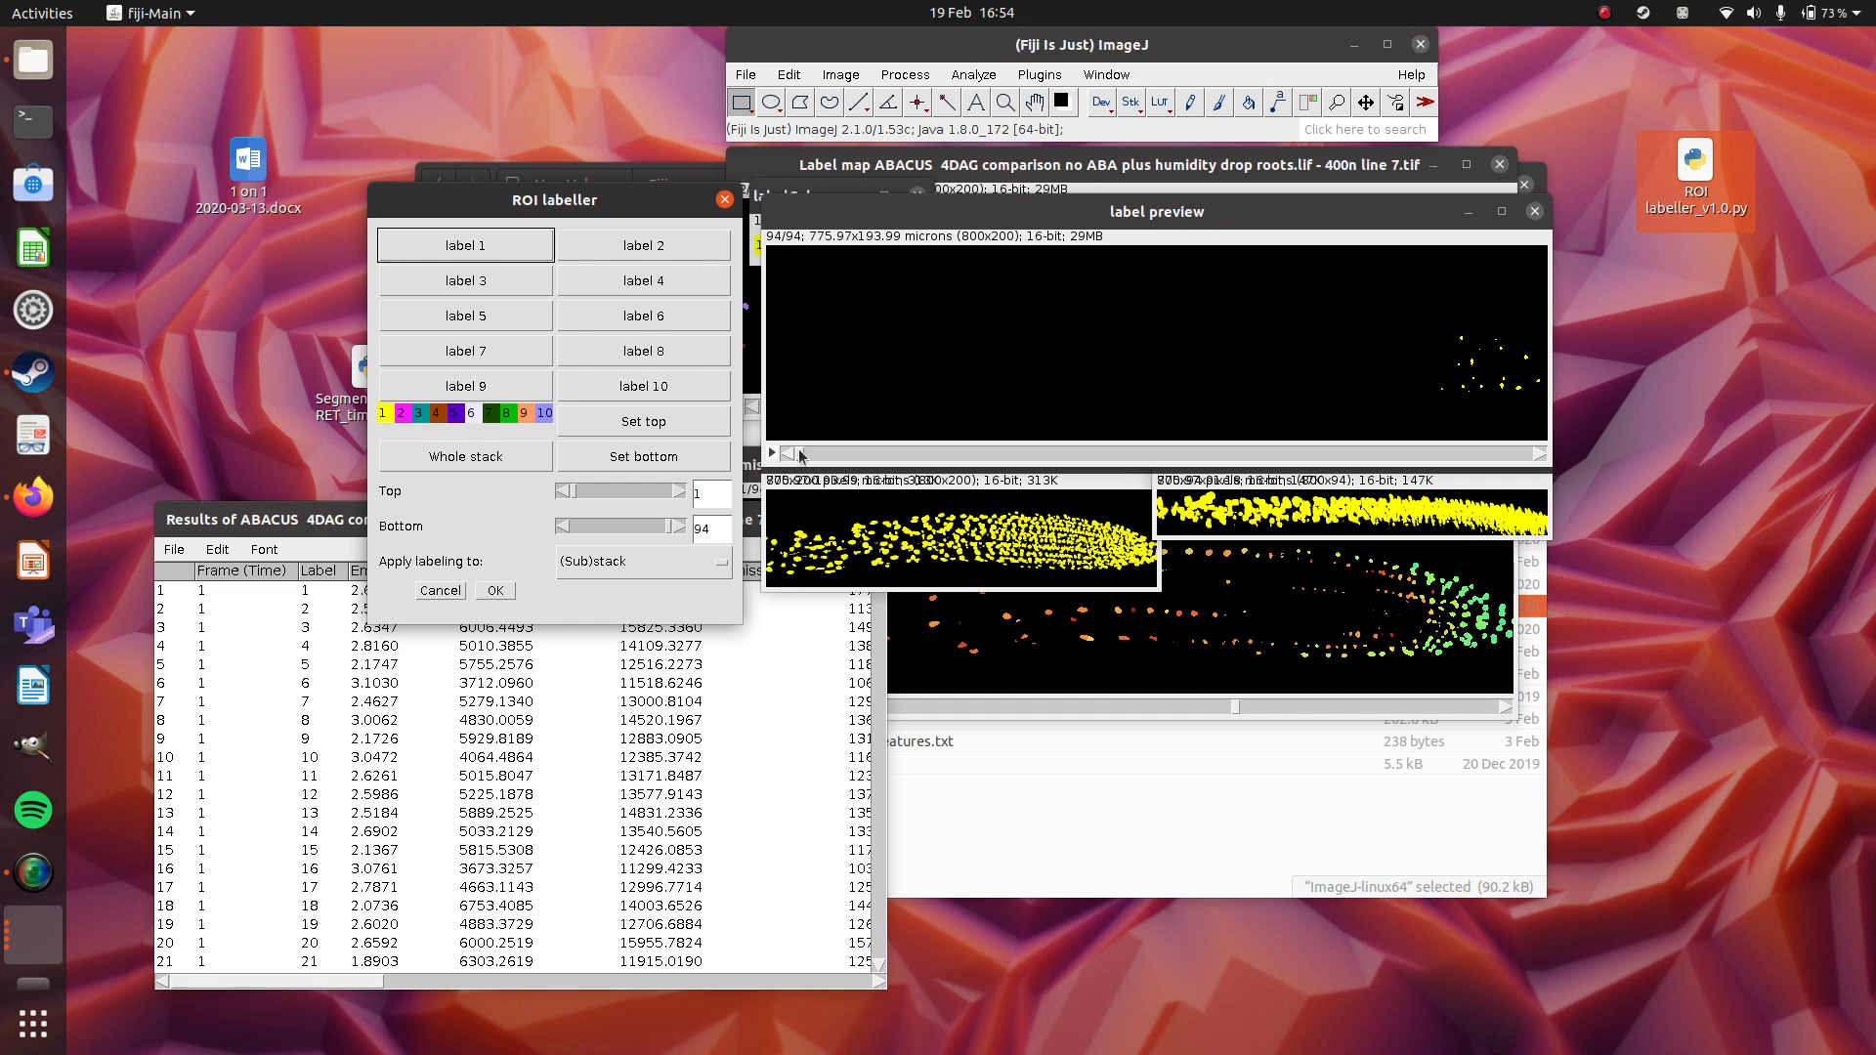
# On slice 48 of the label preview, enclose the left part of the root in a rectangle and assign label 2 to it.
pyautogui.moveTo(803, 451); pyautogui.dragTo(1172, 440)
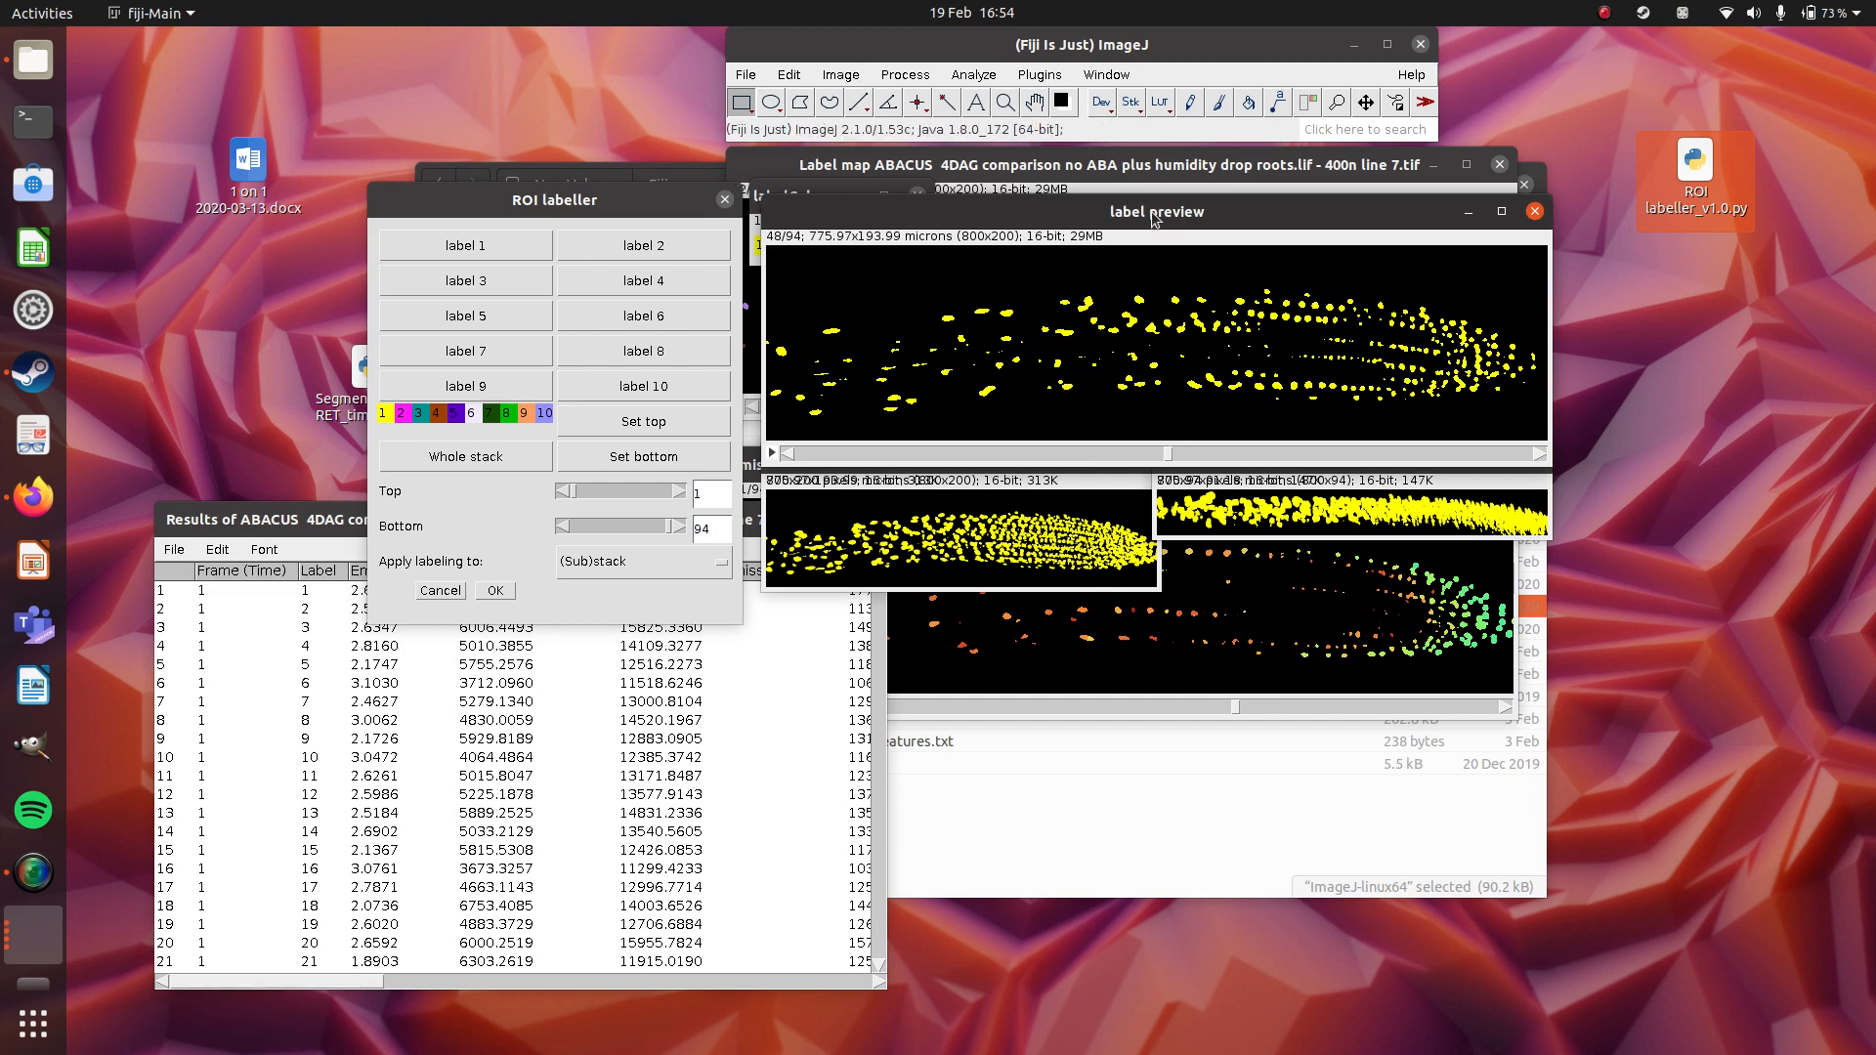
pyautogui.moveTo(1122, 274); pyautogui.dragTo(767, 433)
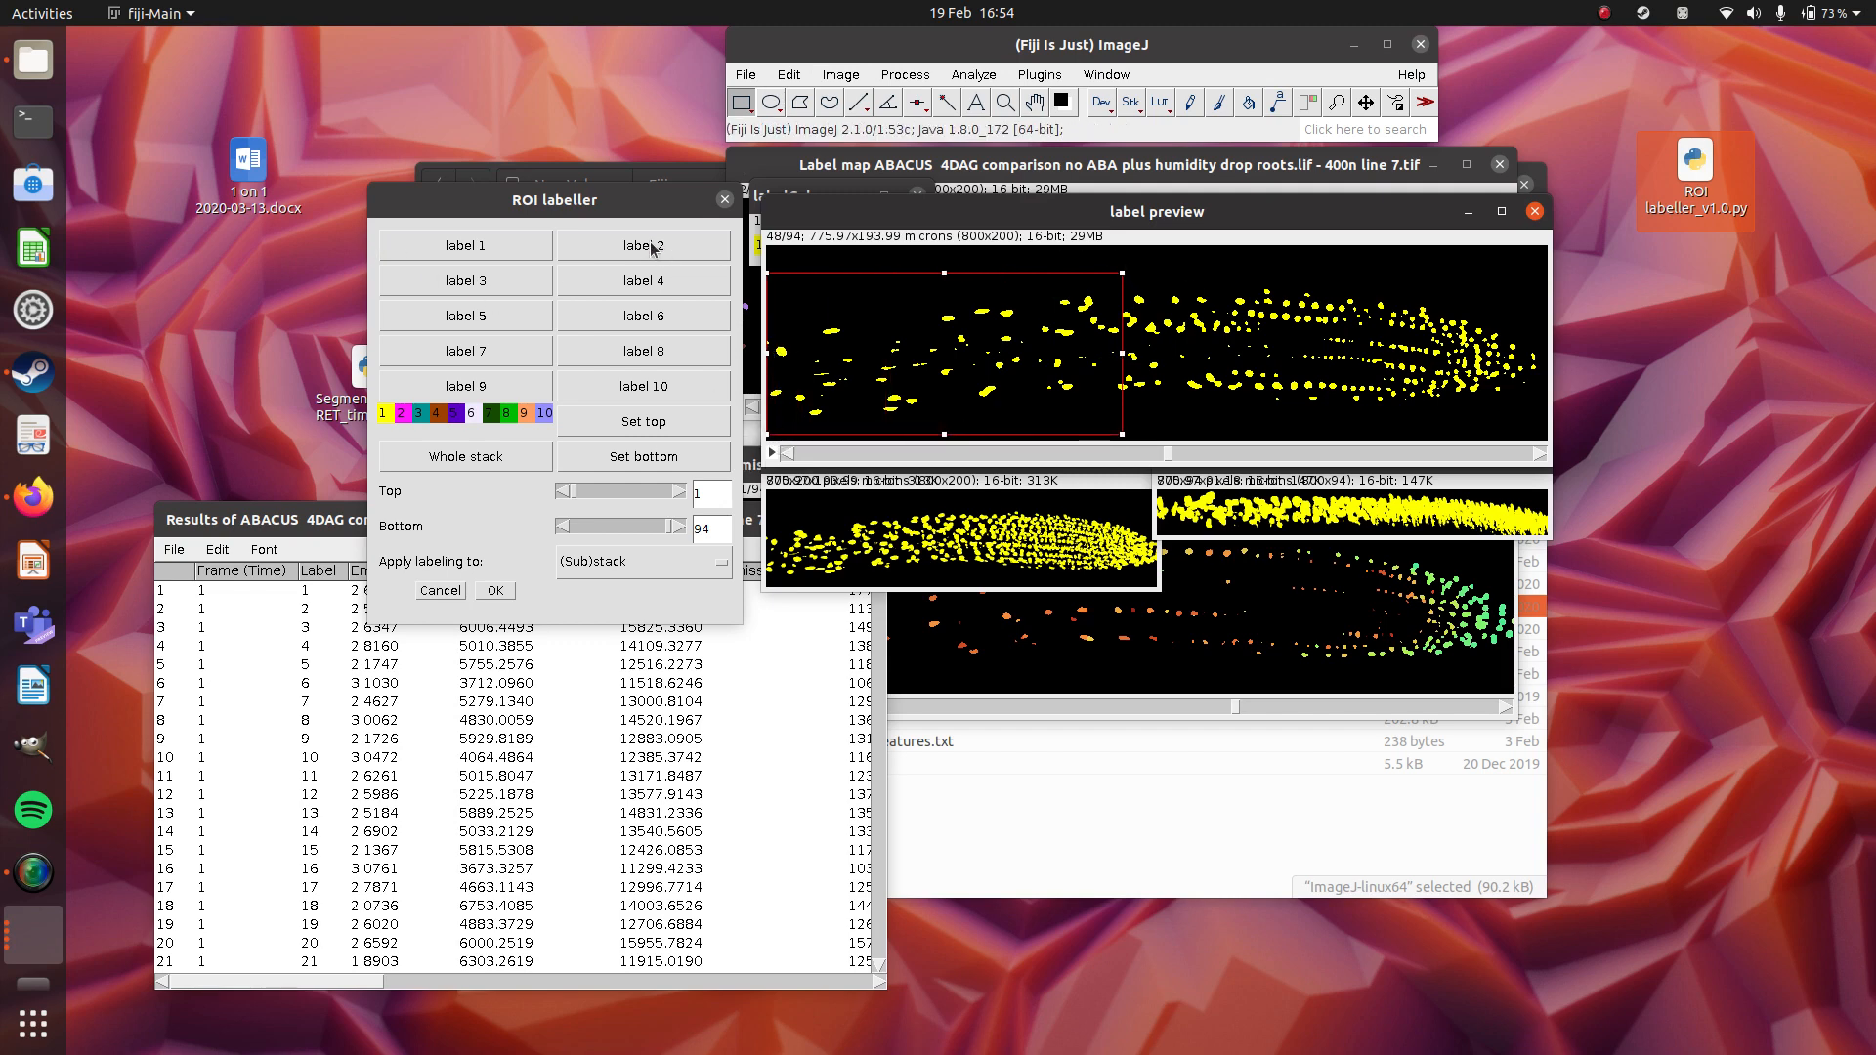
pyautogui.click(681, 250)
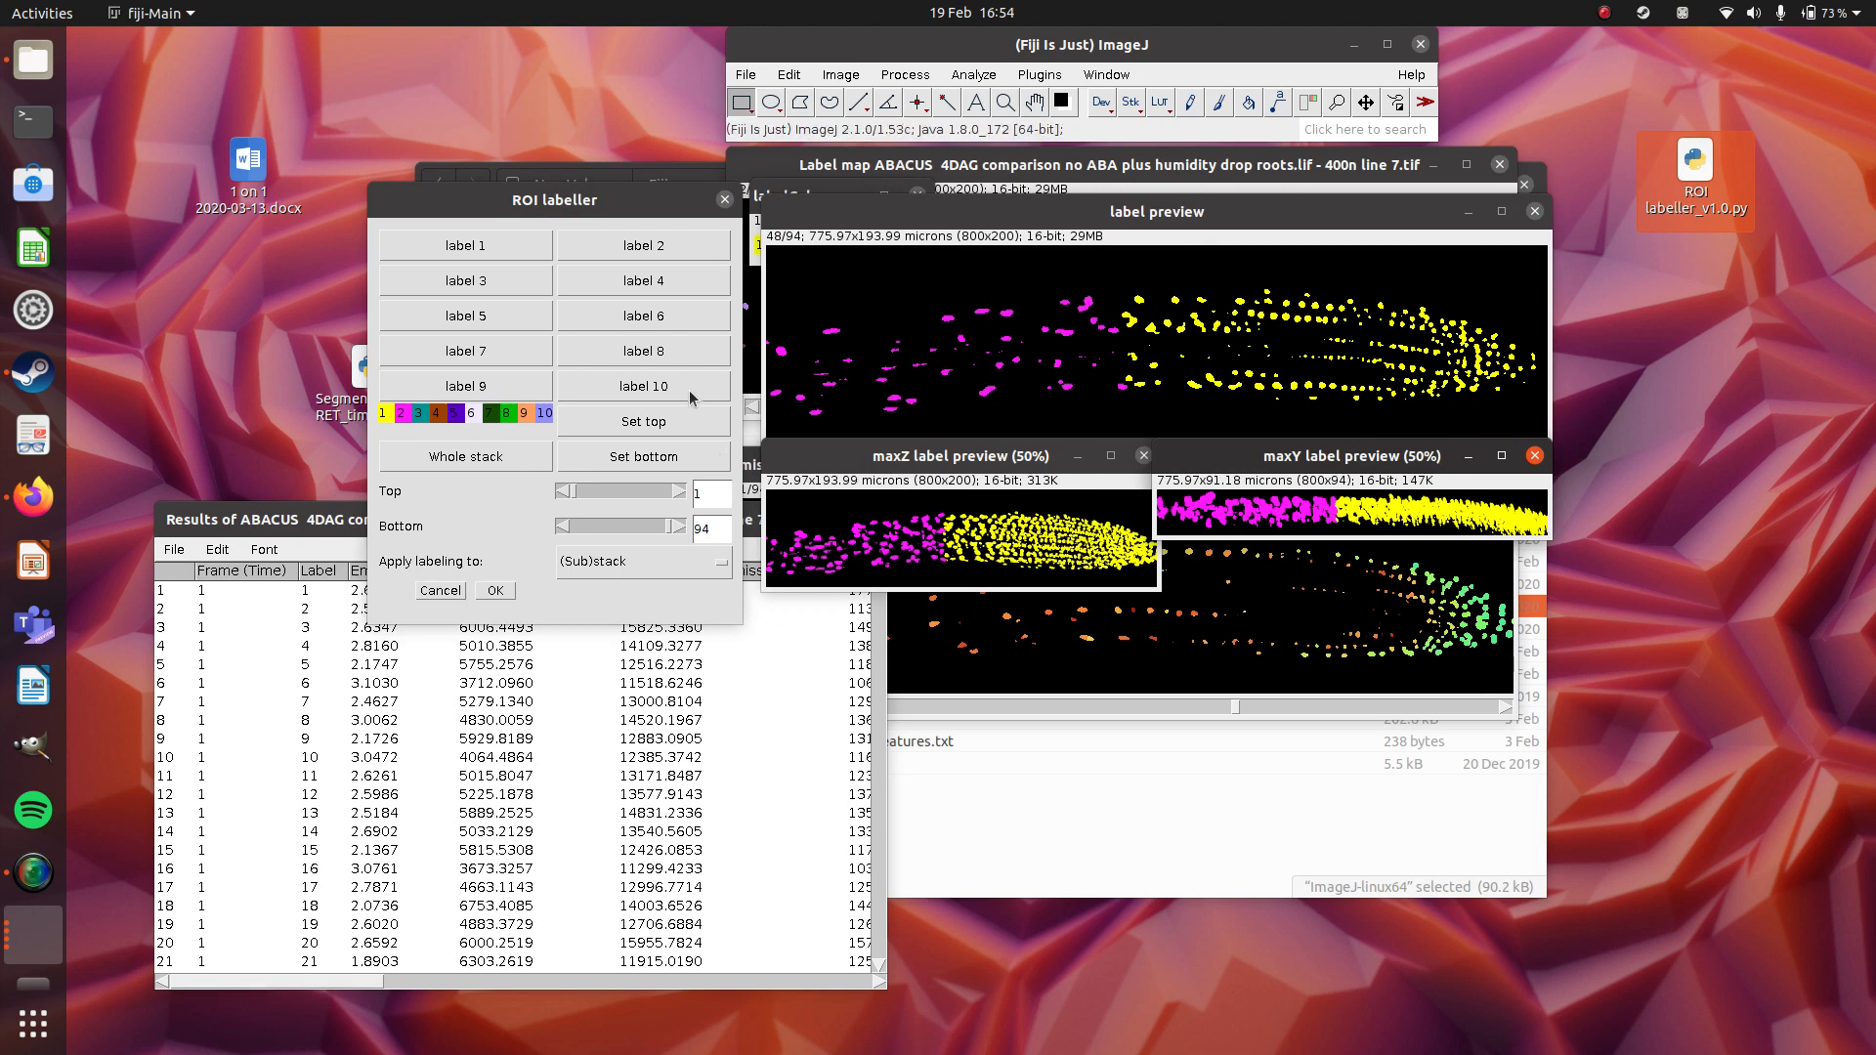
# Apply labelling to Slice only, and assign label 3 to a rectangle about 363 by 168 microns around the magenta cells.
pyautogui.click(717, 573)
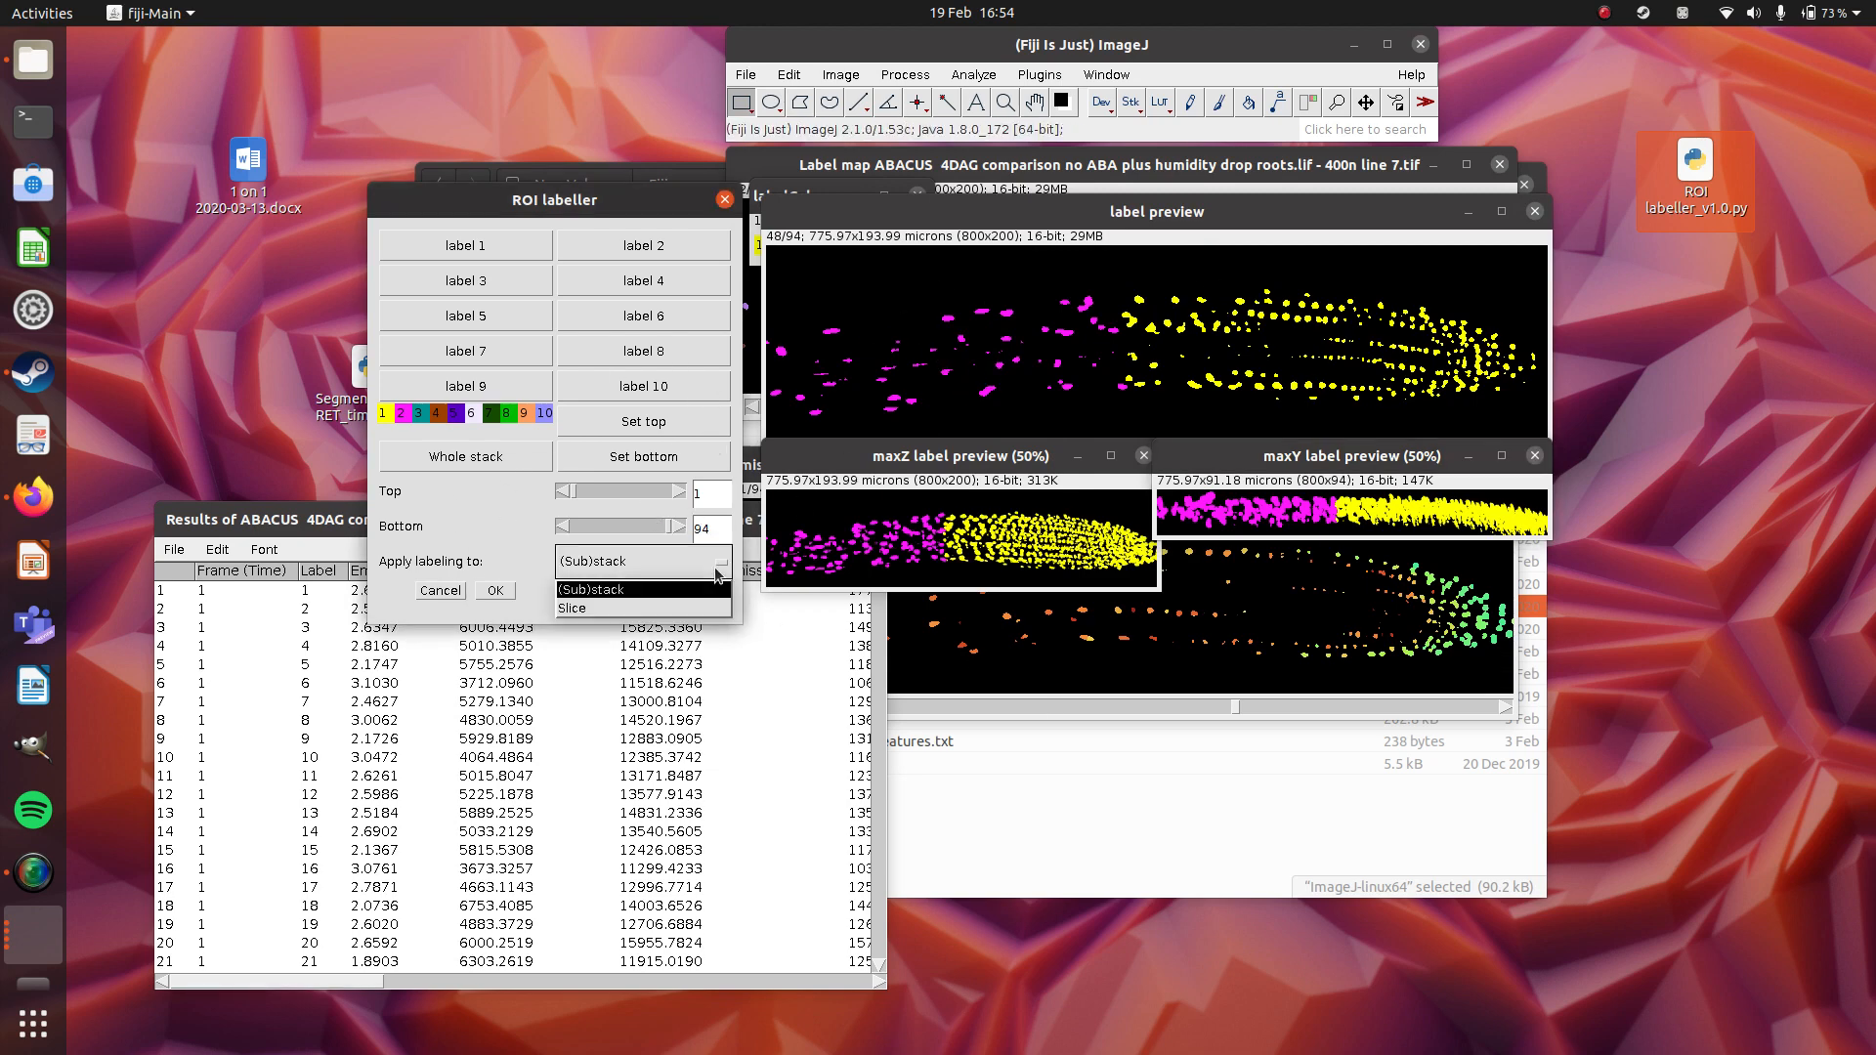
pyautogui.click(616, 610)
pyautogui.click(981, 210)
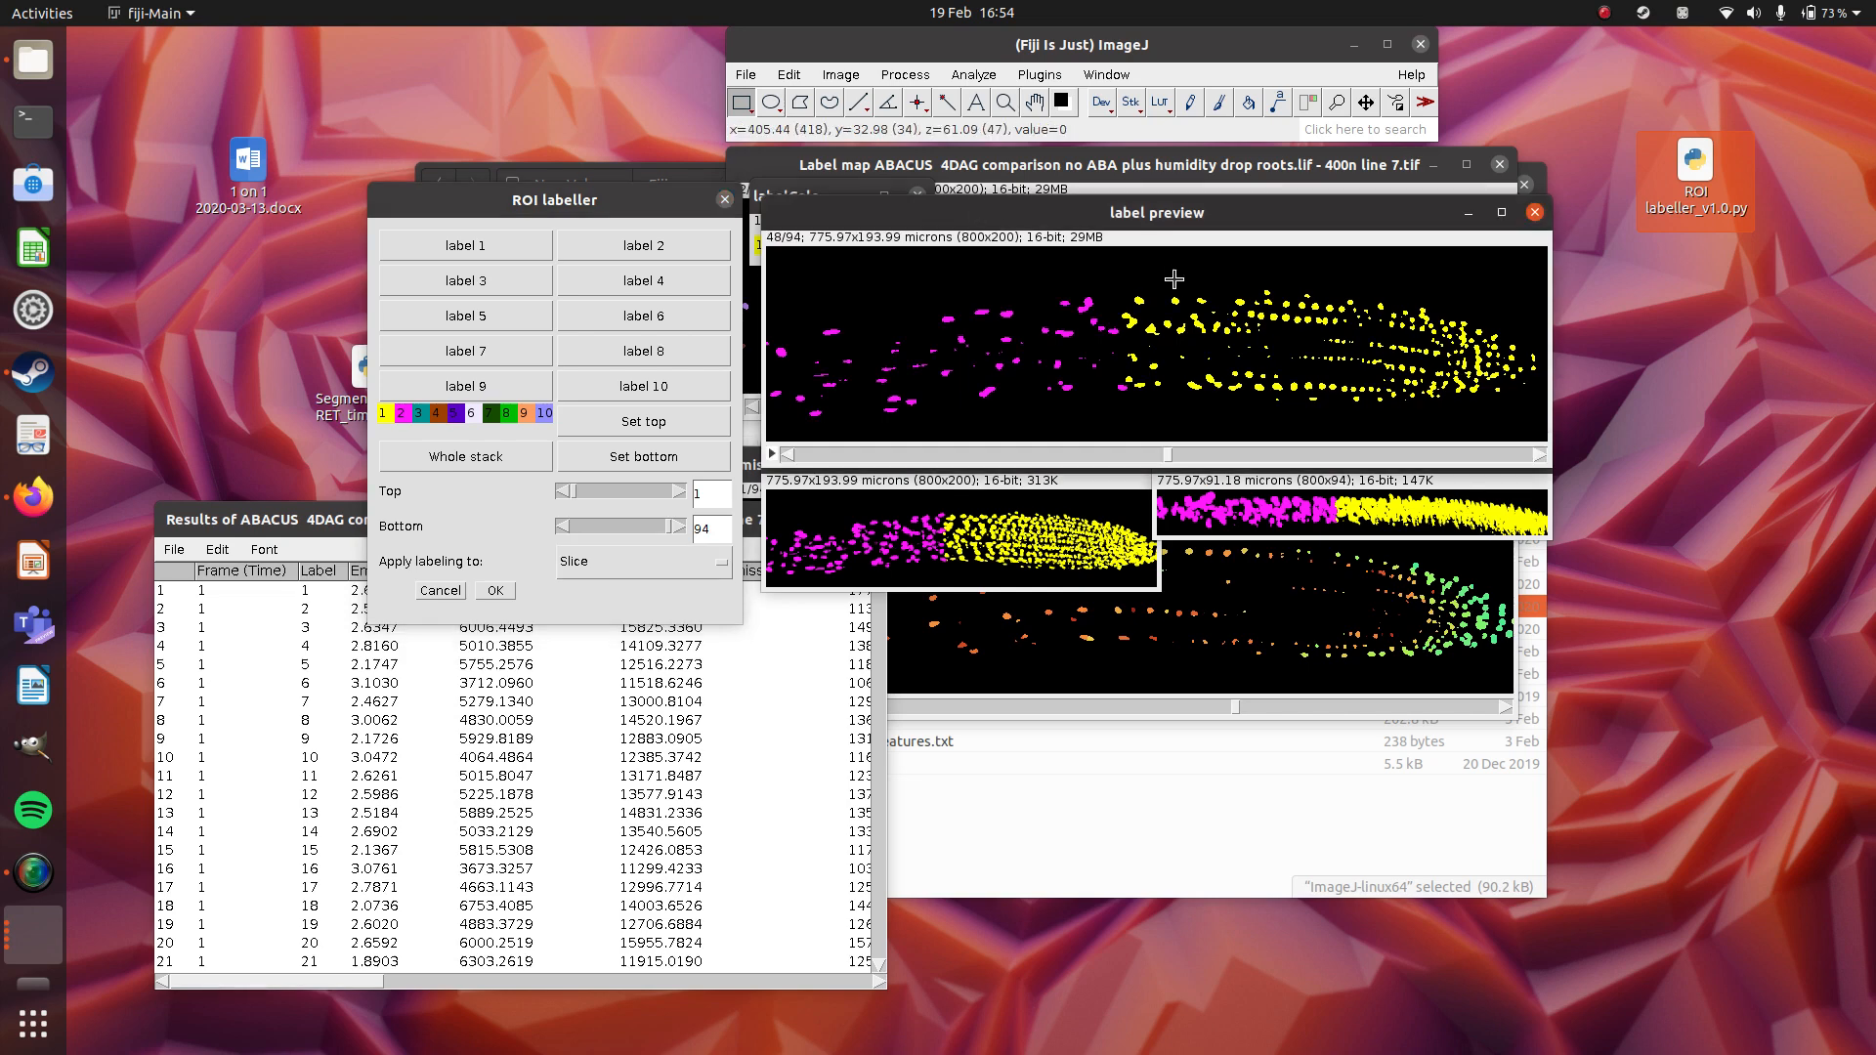
pyautogui.moveTo(1131, 273); pyautogui.dragTo(591, 495)
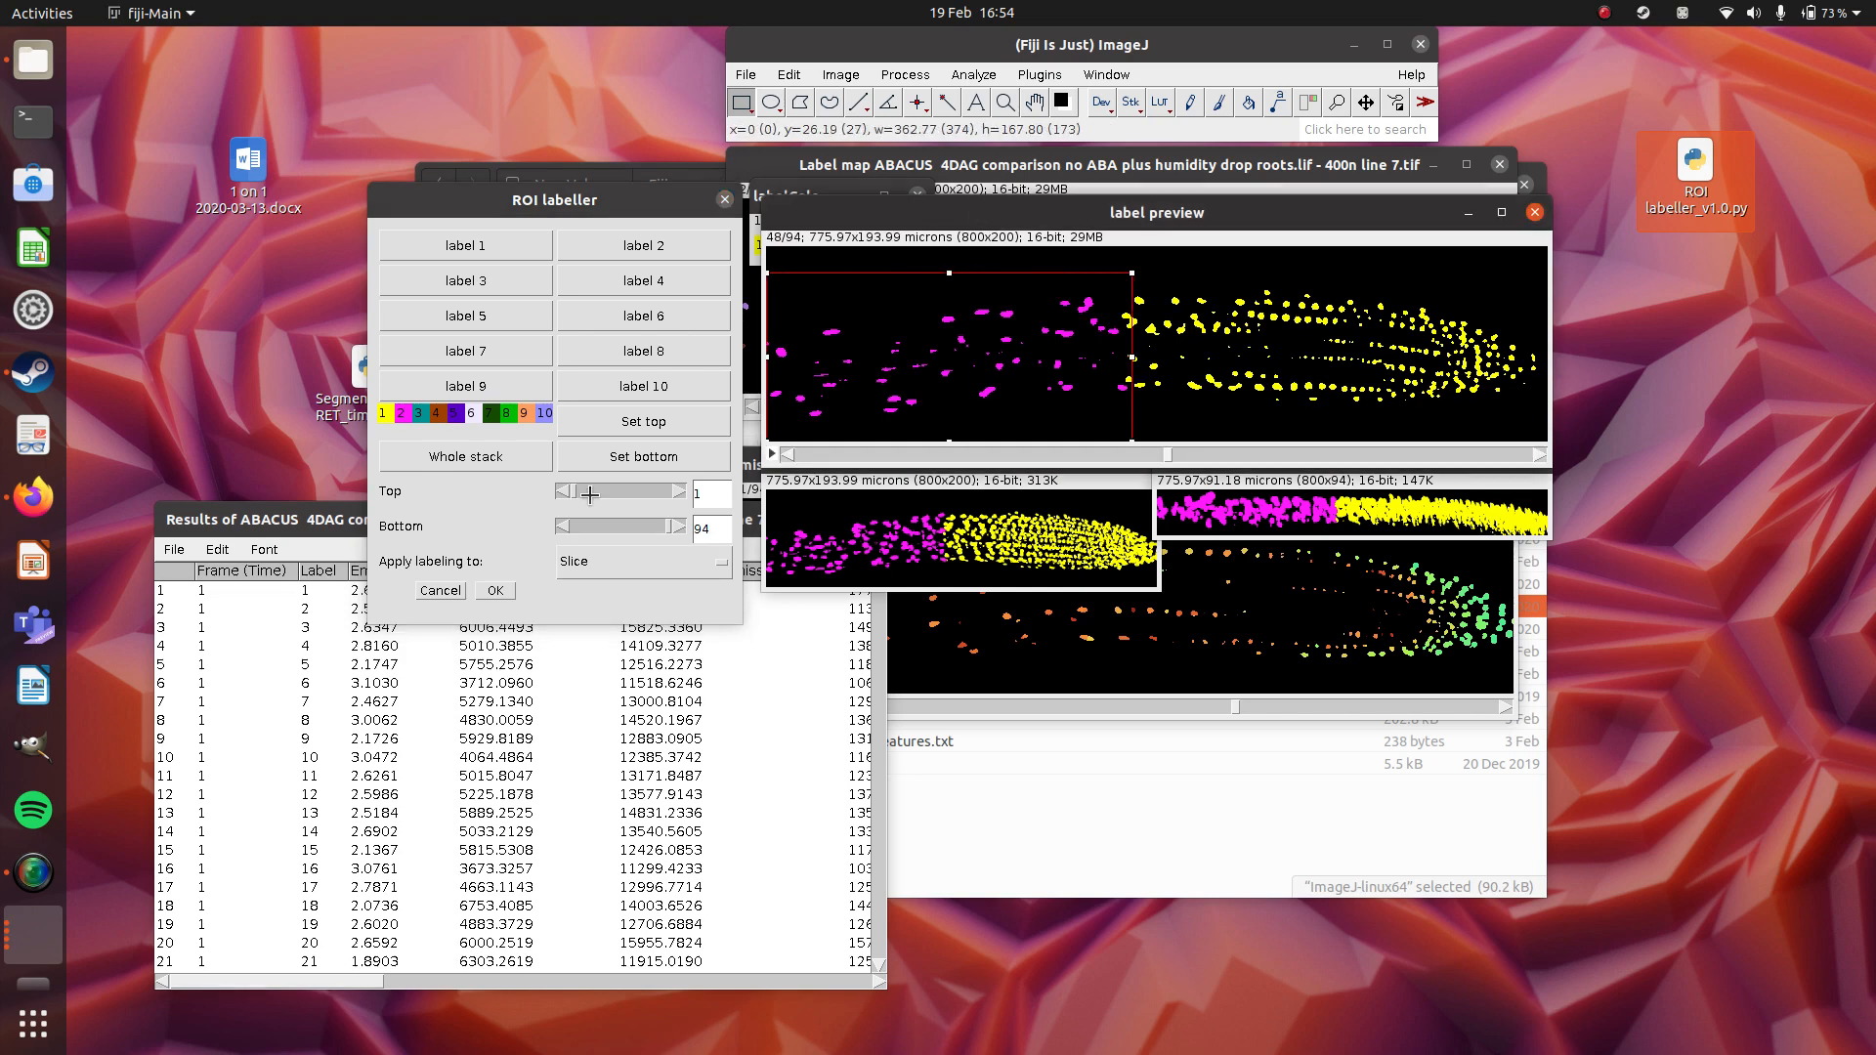
pyautogui.click(487, 293)
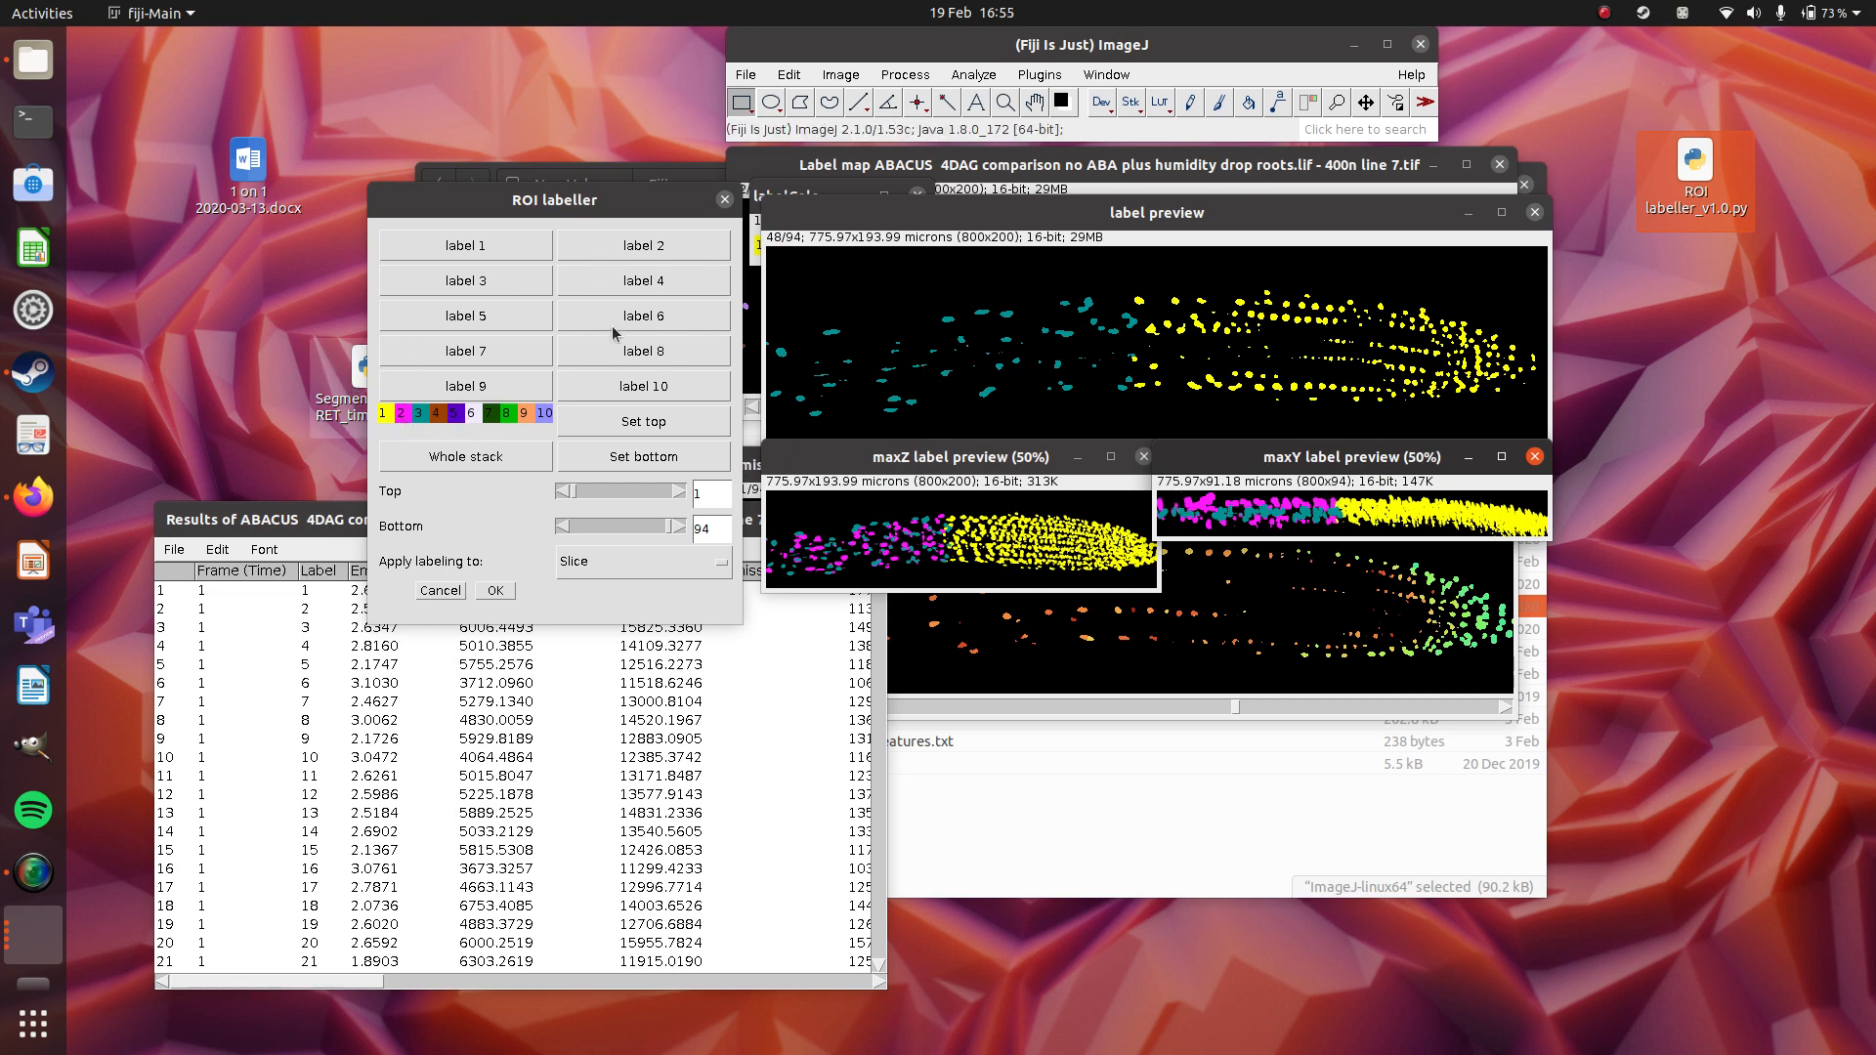
# Set the labelling to apply to the (Sub)stack again.
pyautogui.click(1117, 232)
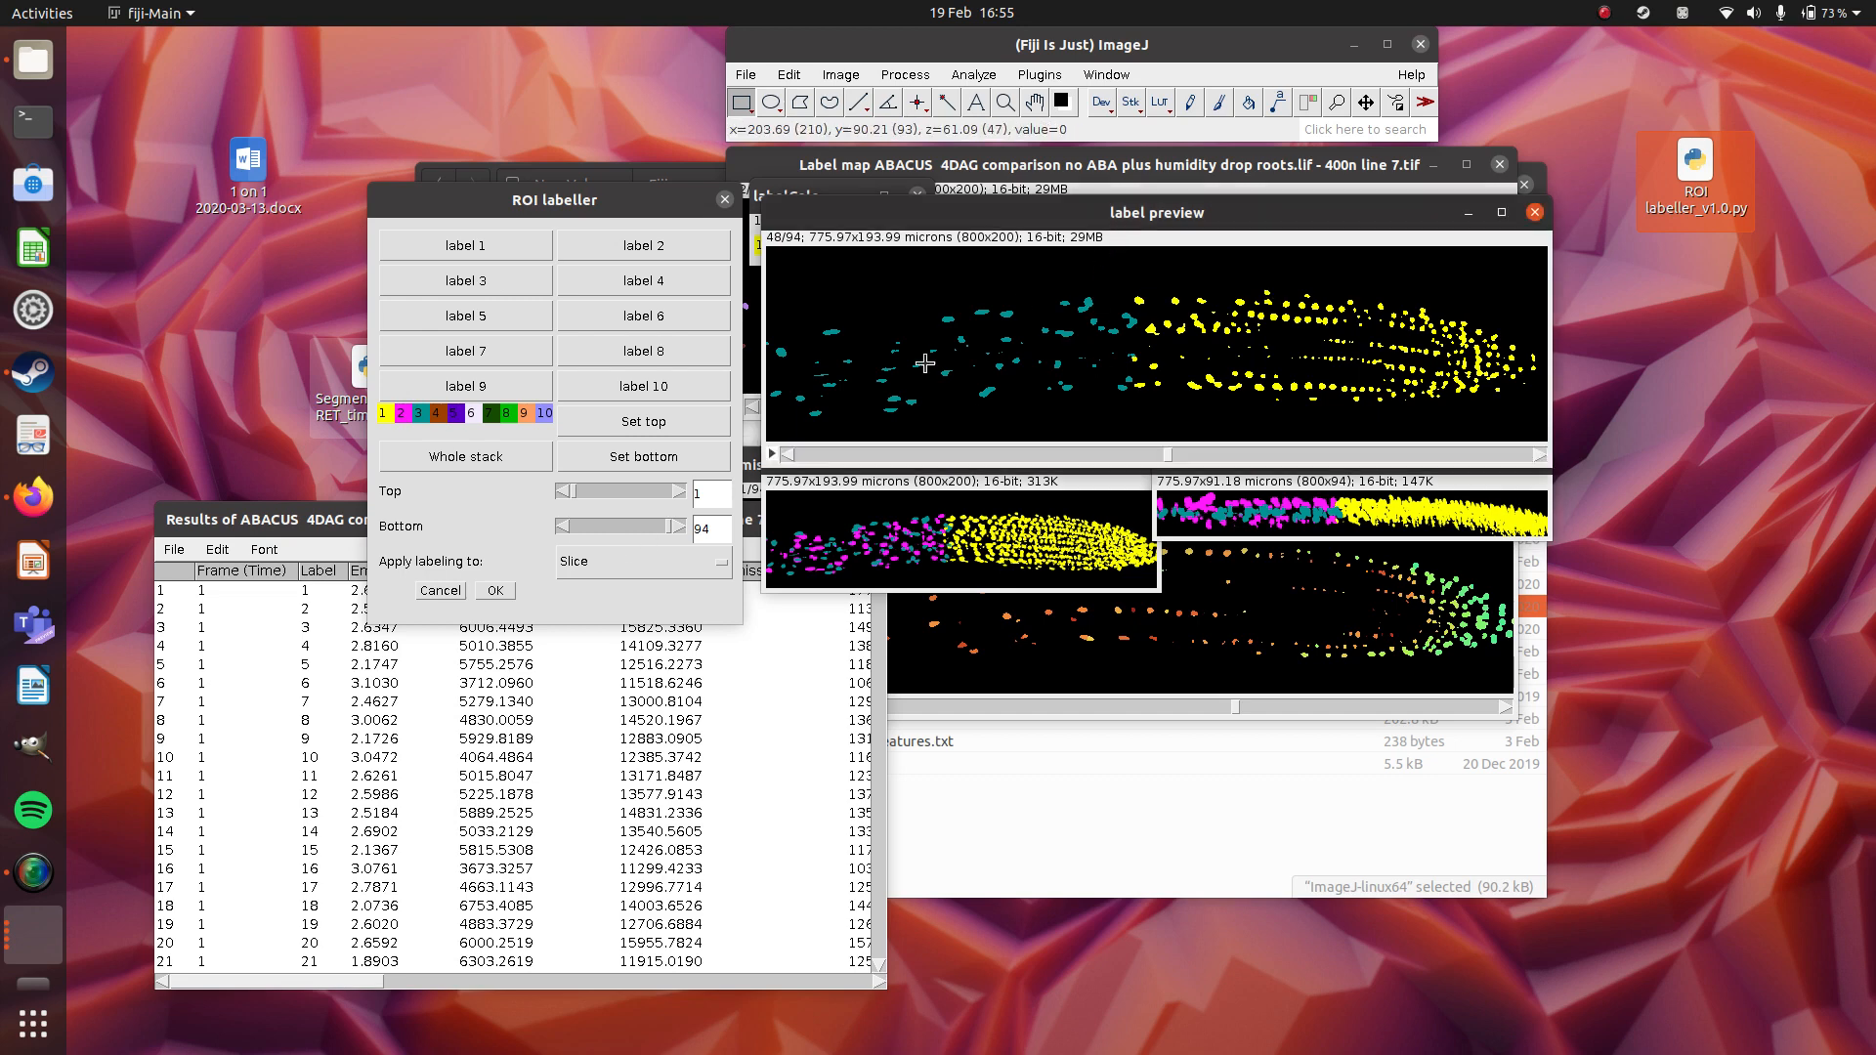
pyautogui.click(723, 571)
pyautogui.click(677, 591)
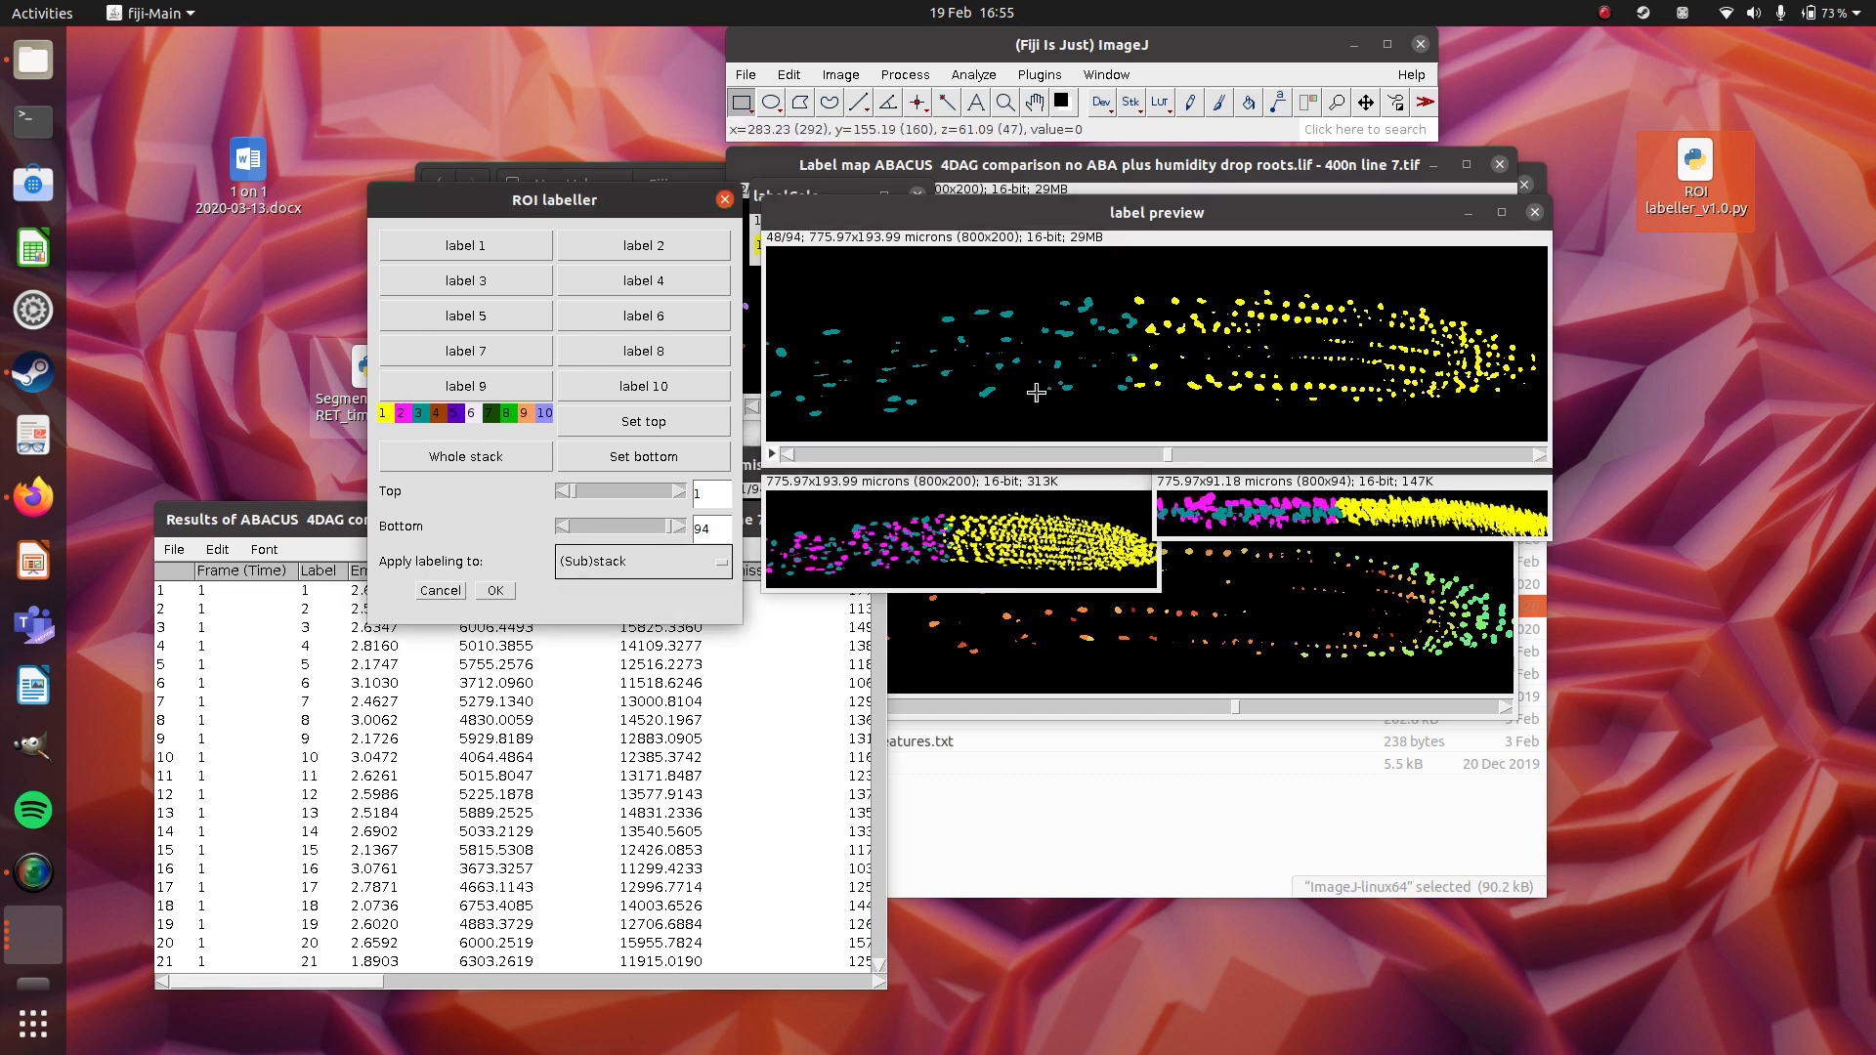
pyautogui.moveTo(1170, 455)
pyautogui.mouseDown()
pyautogui.moveTo(1037, 451)
pyautogui.moveTo(1168, 452)
pyautogui.mouseUp()
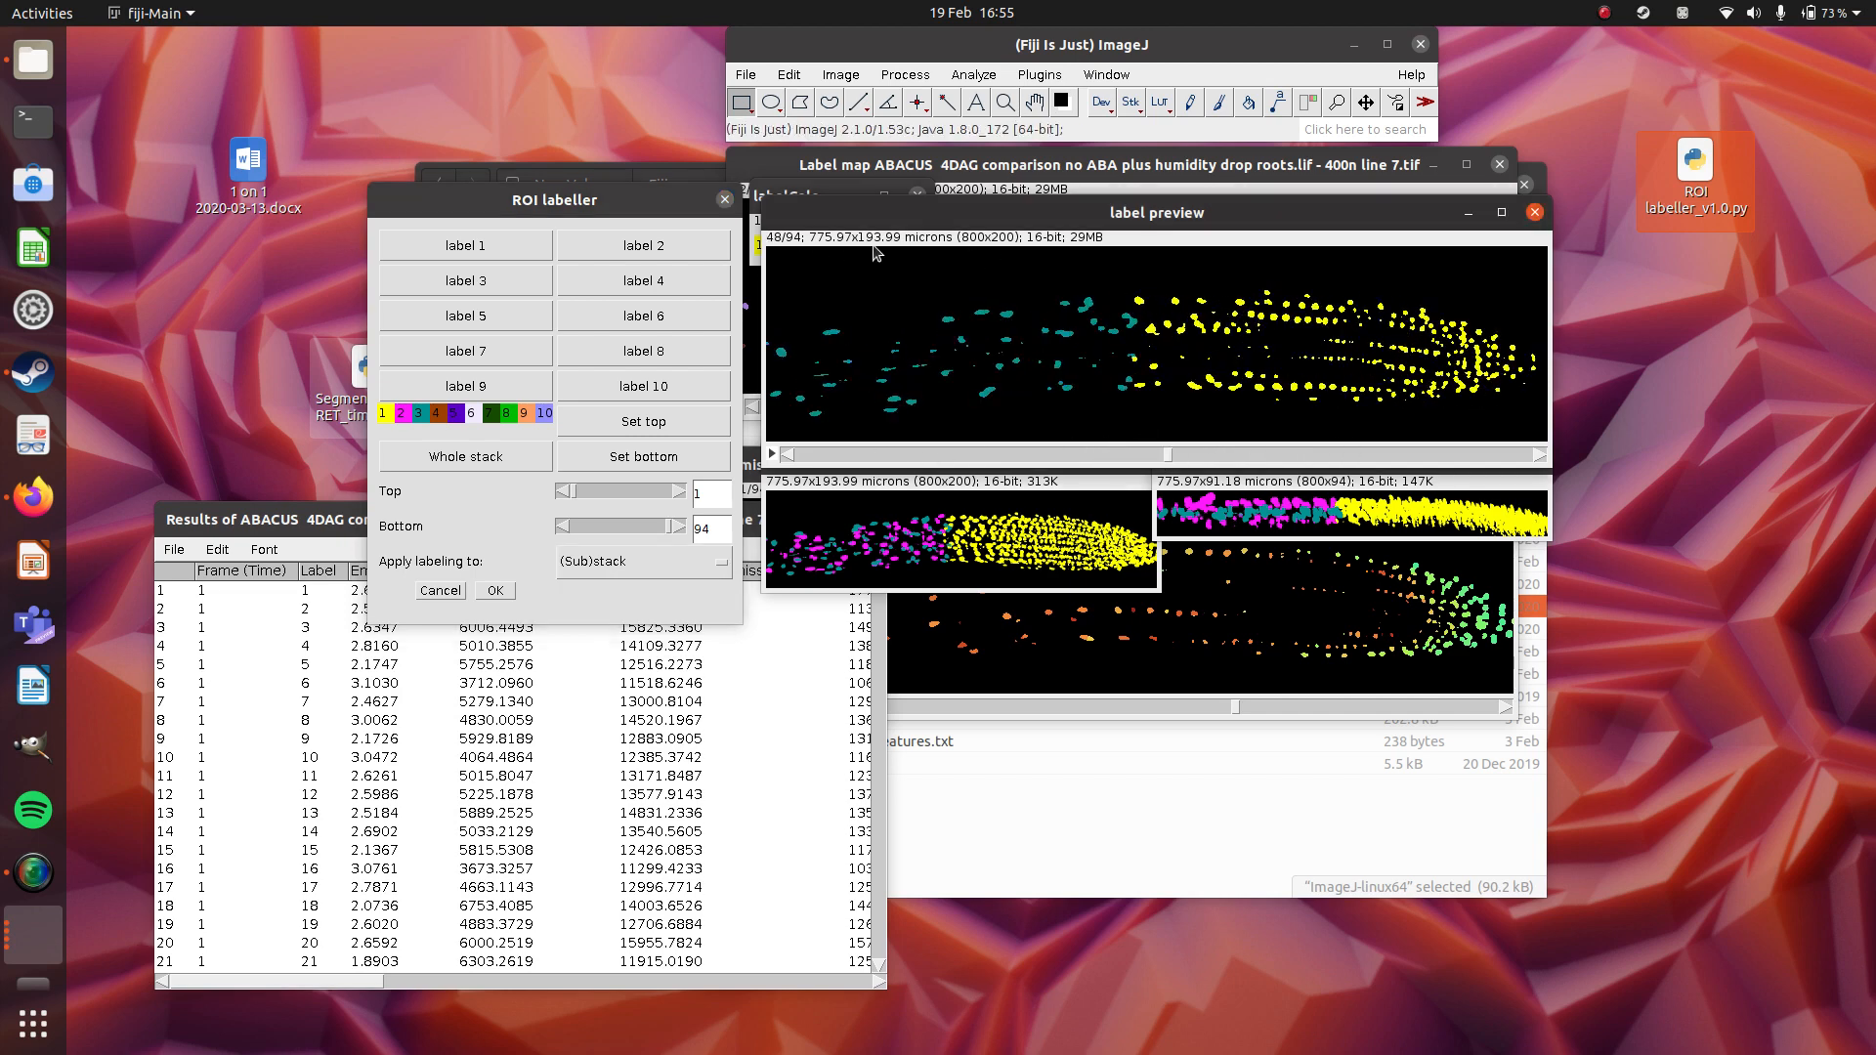
# Draw a rectangular selection on the label preview and specify its size as 100 by 100 in scaled units (microns).
pyautogui.moveTo(1169, 256); pyautogui.dragTo(713, 427)
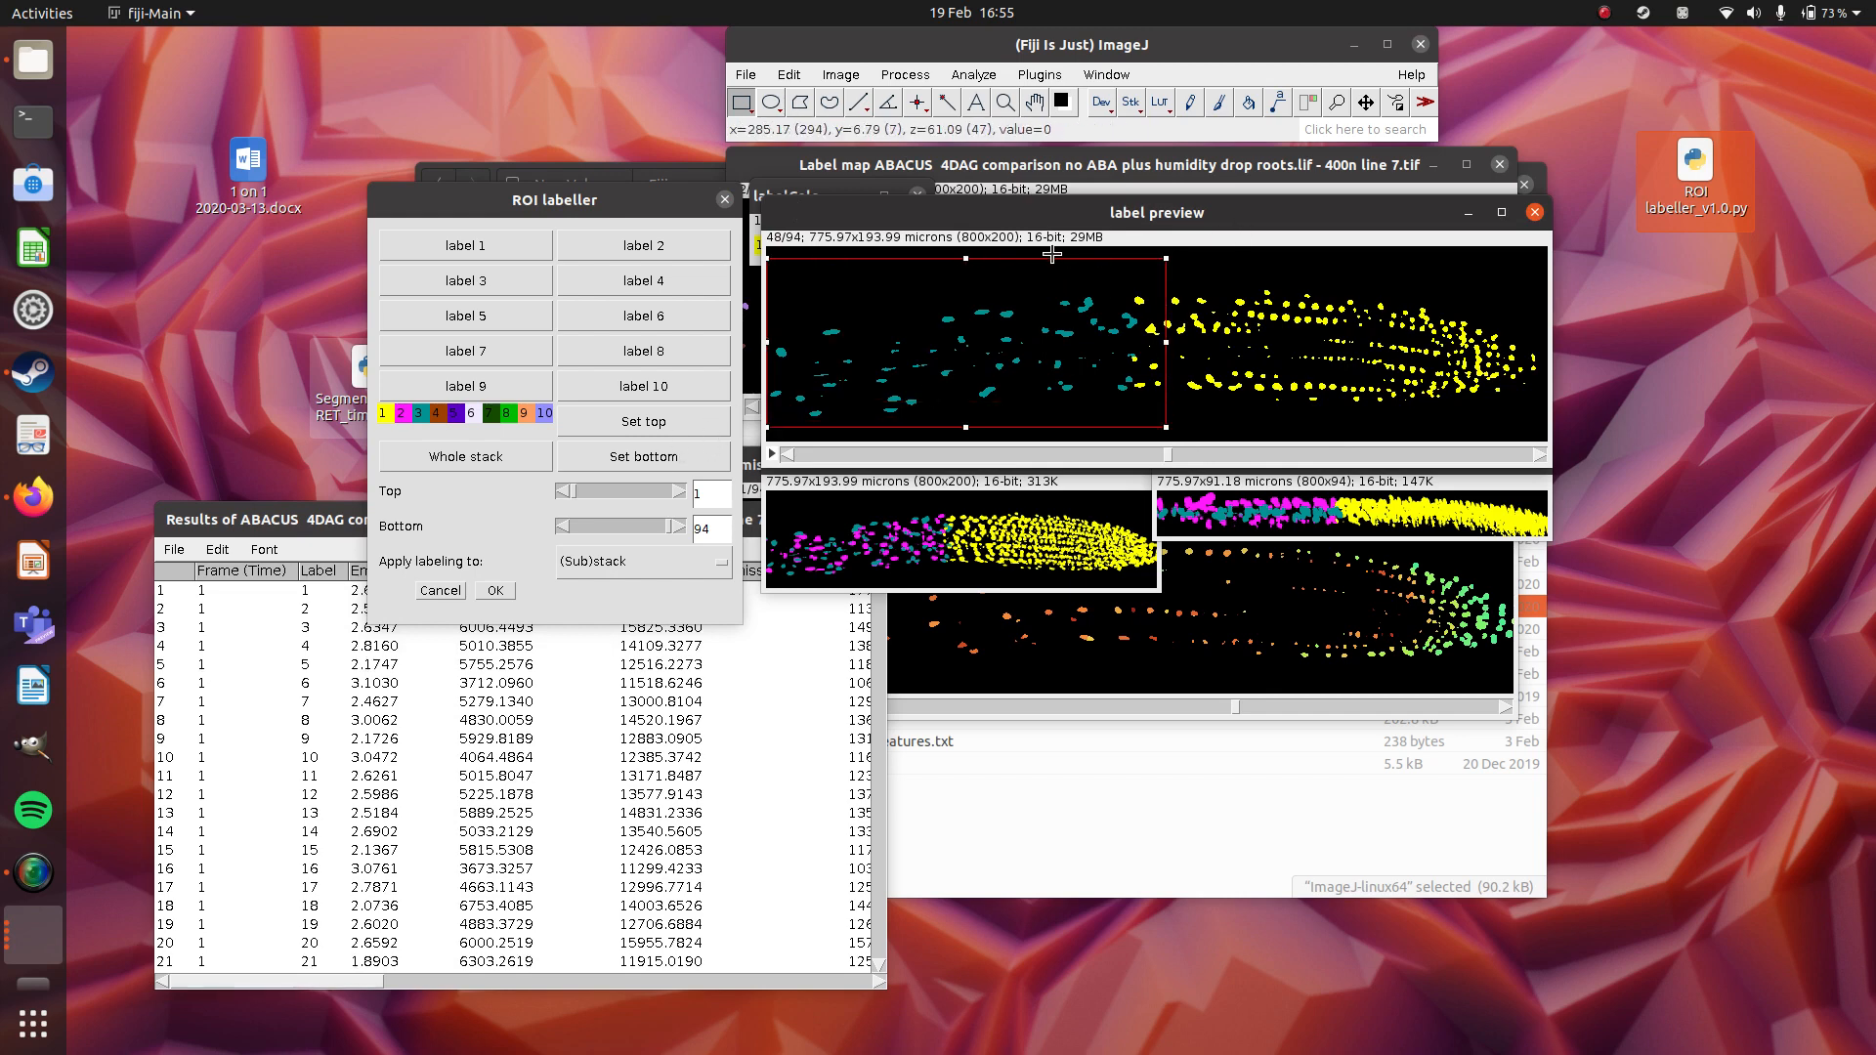
pyautogui.click(854, 80)
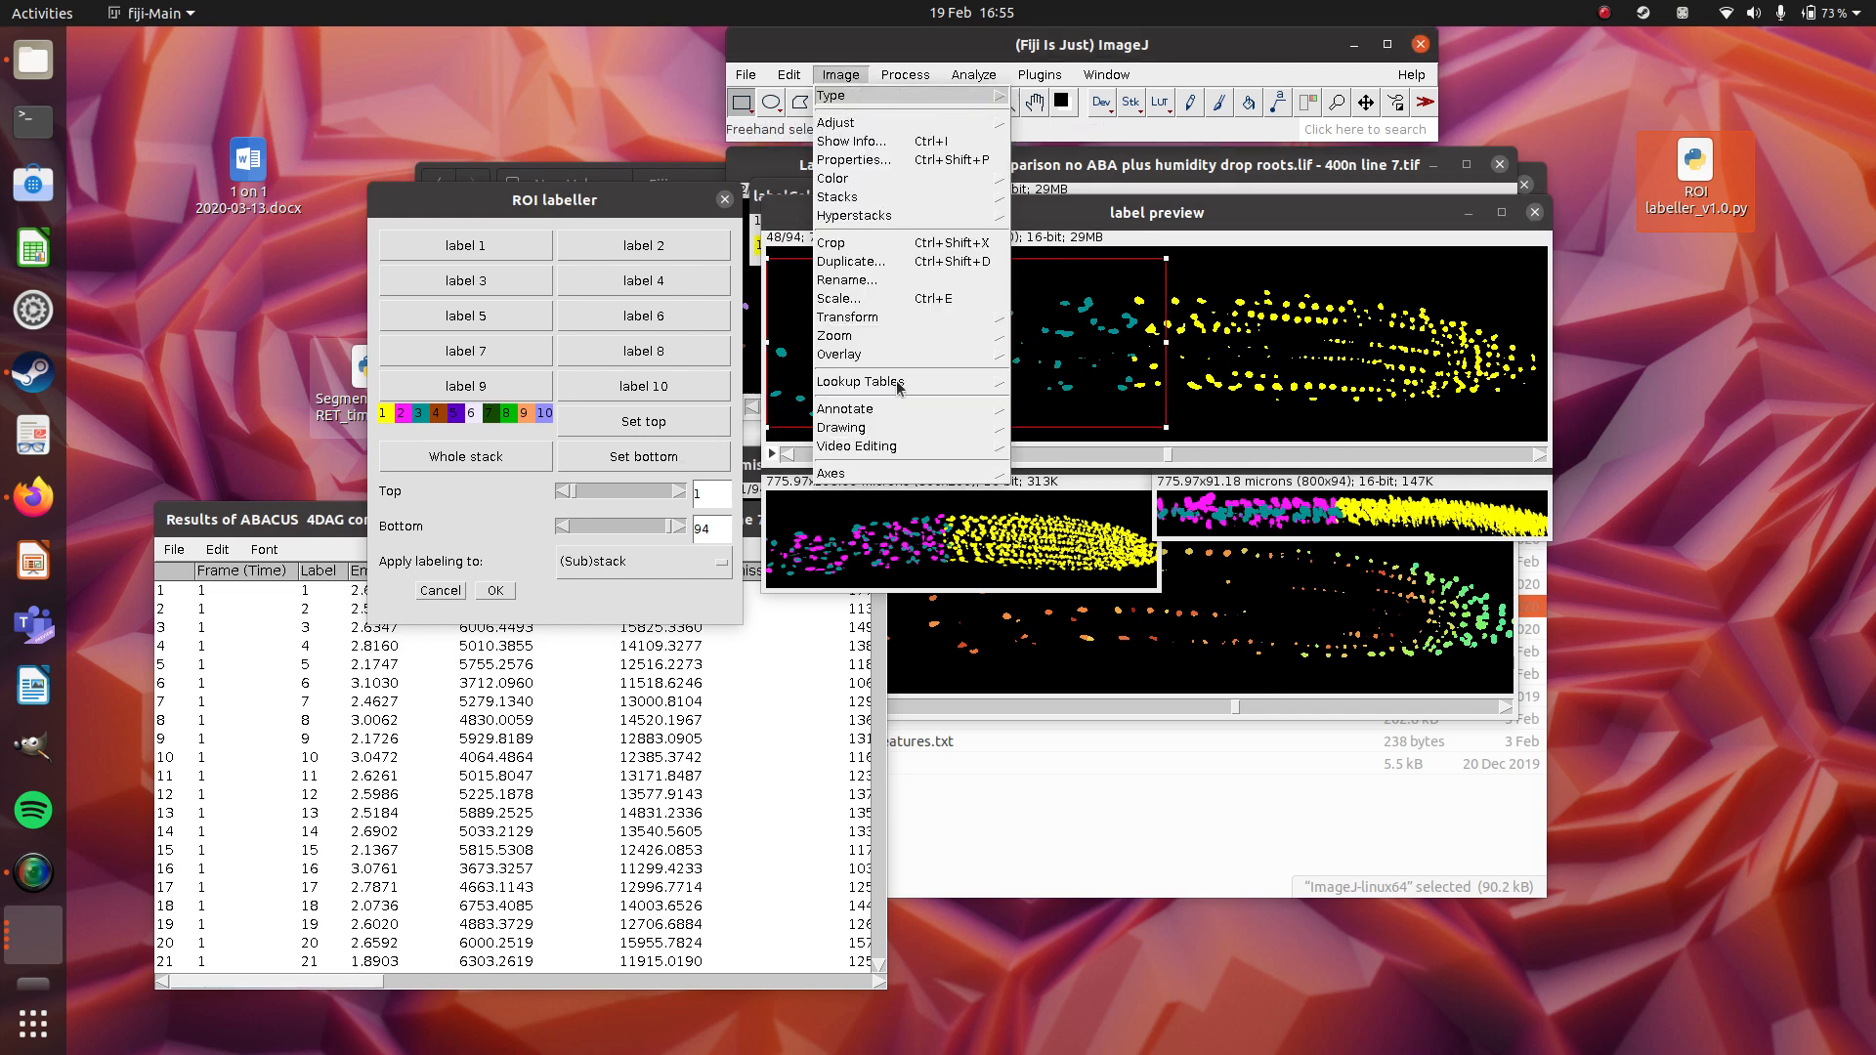
pyautogui.moveTo(789, 79)
pyautogui.moveTo(848, 328)
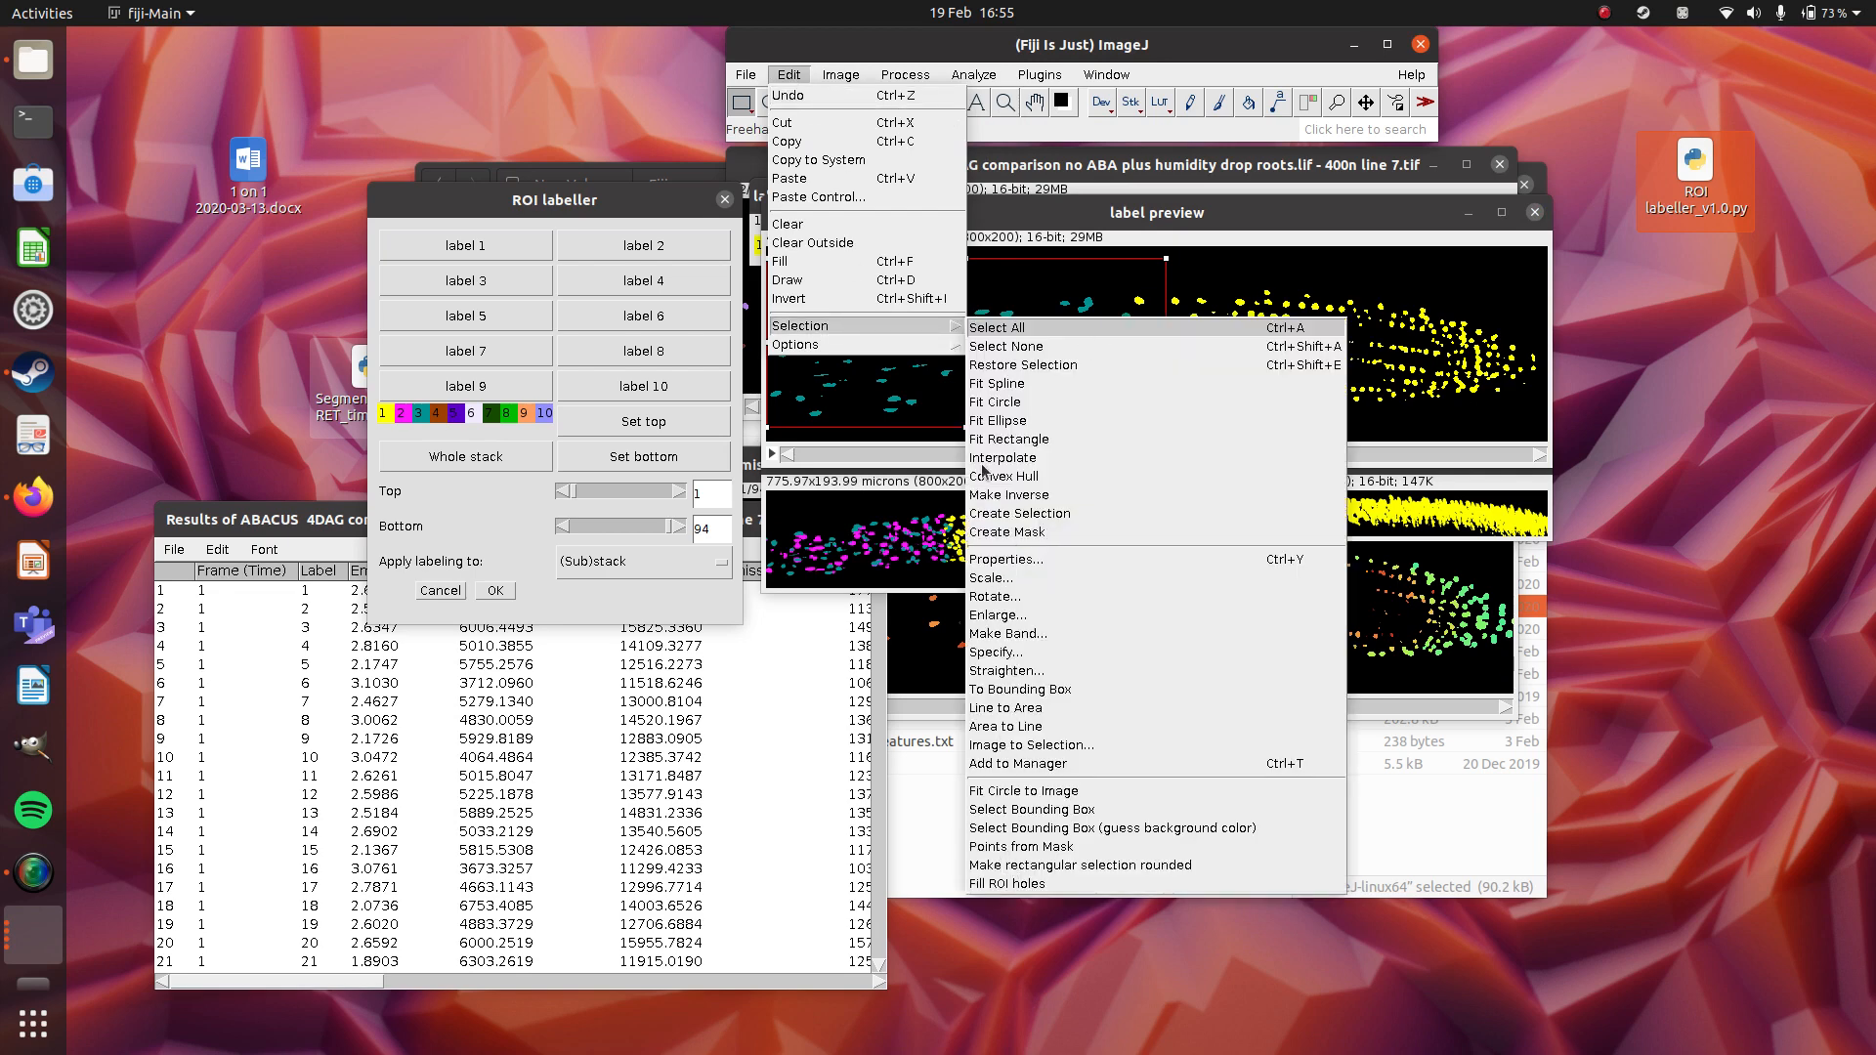
pyautogui.click(1012, 652)
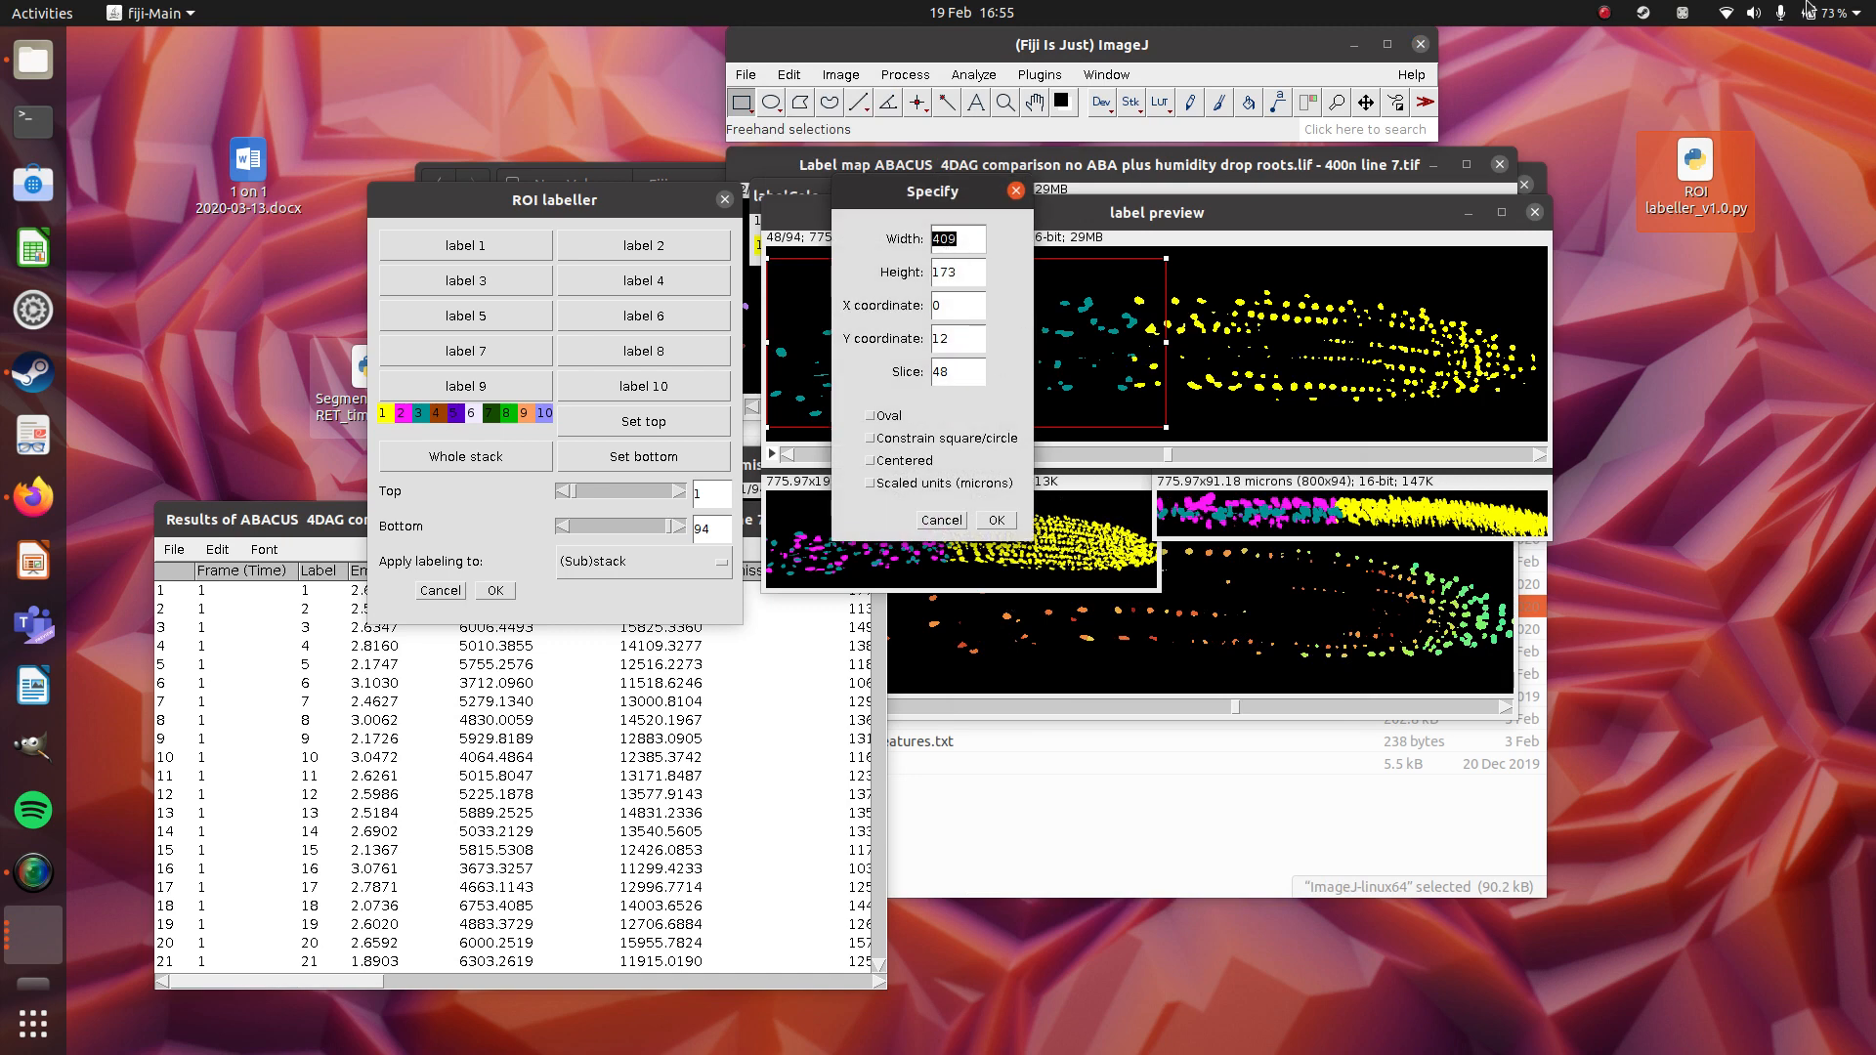
pyautogui.click(938, 486)
pyautogui.doubleClick(965, 238)
pyautogui.write('100')
pyautogui.press('Tab')
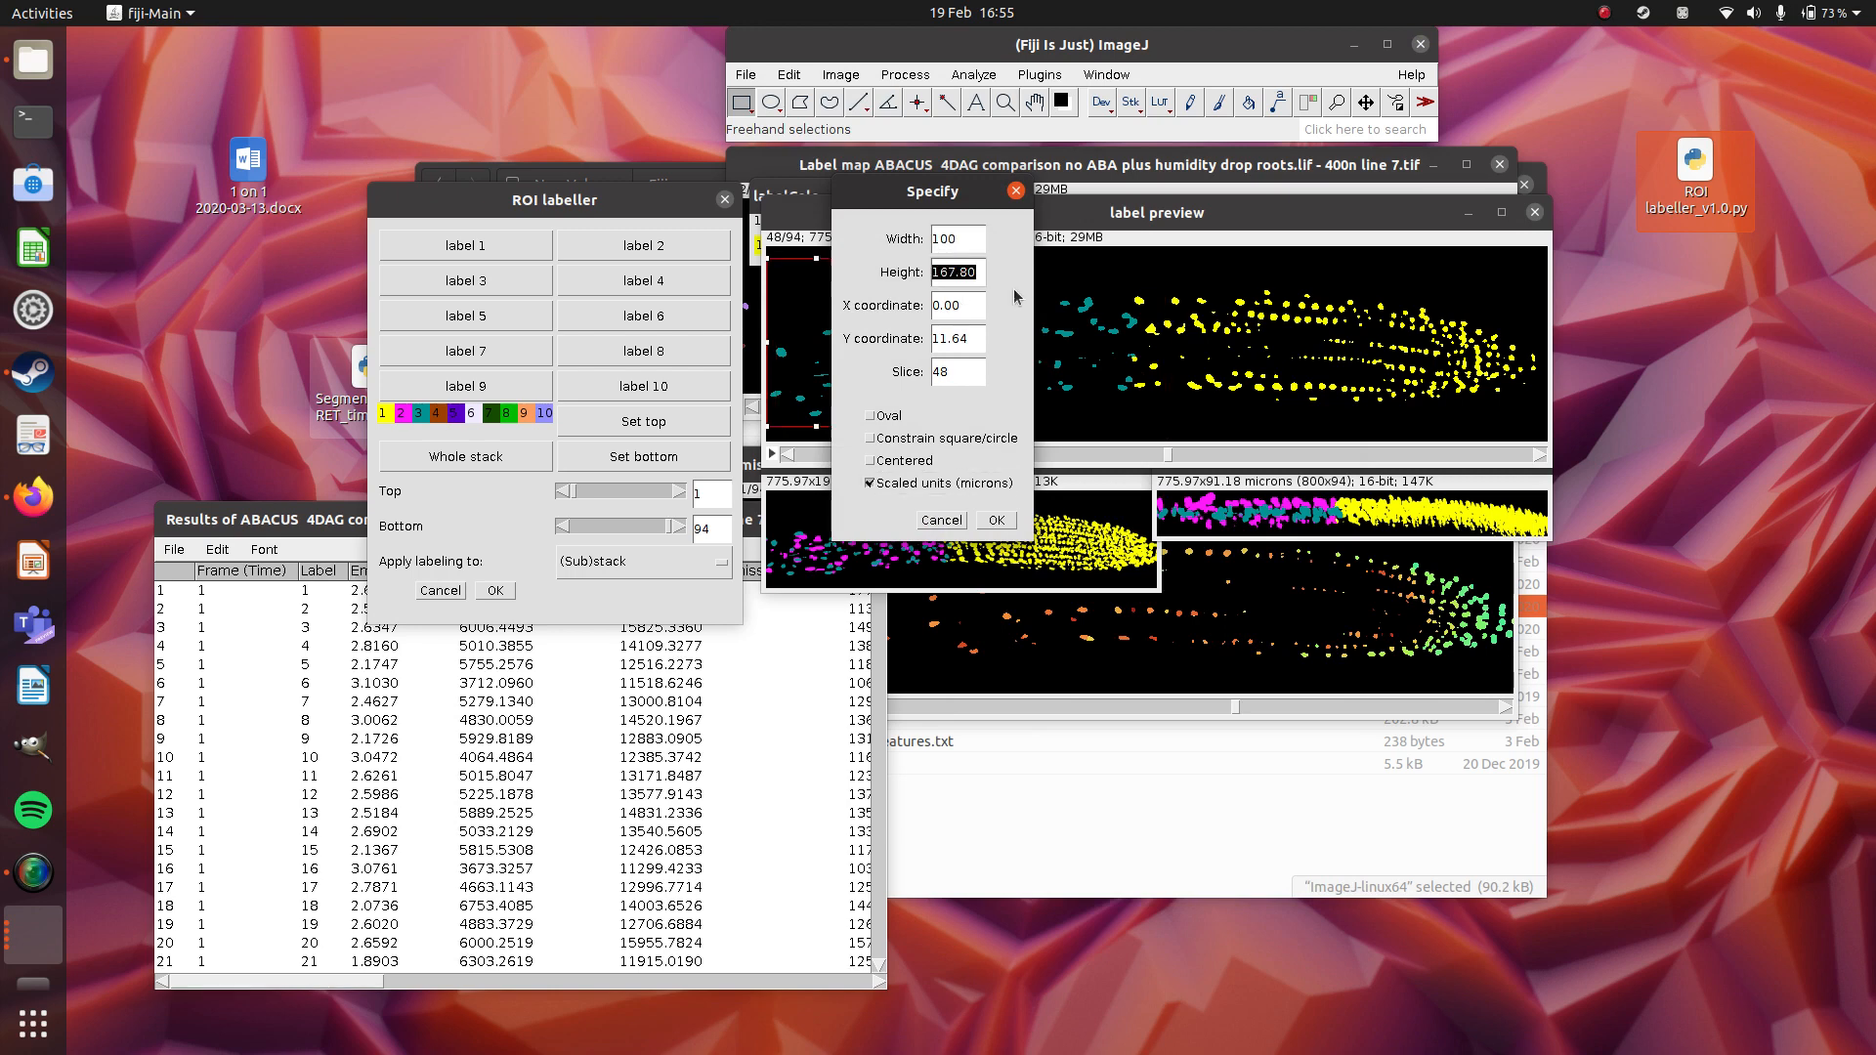
pyautogui.write('100')
pyautogui.click(995, 520)
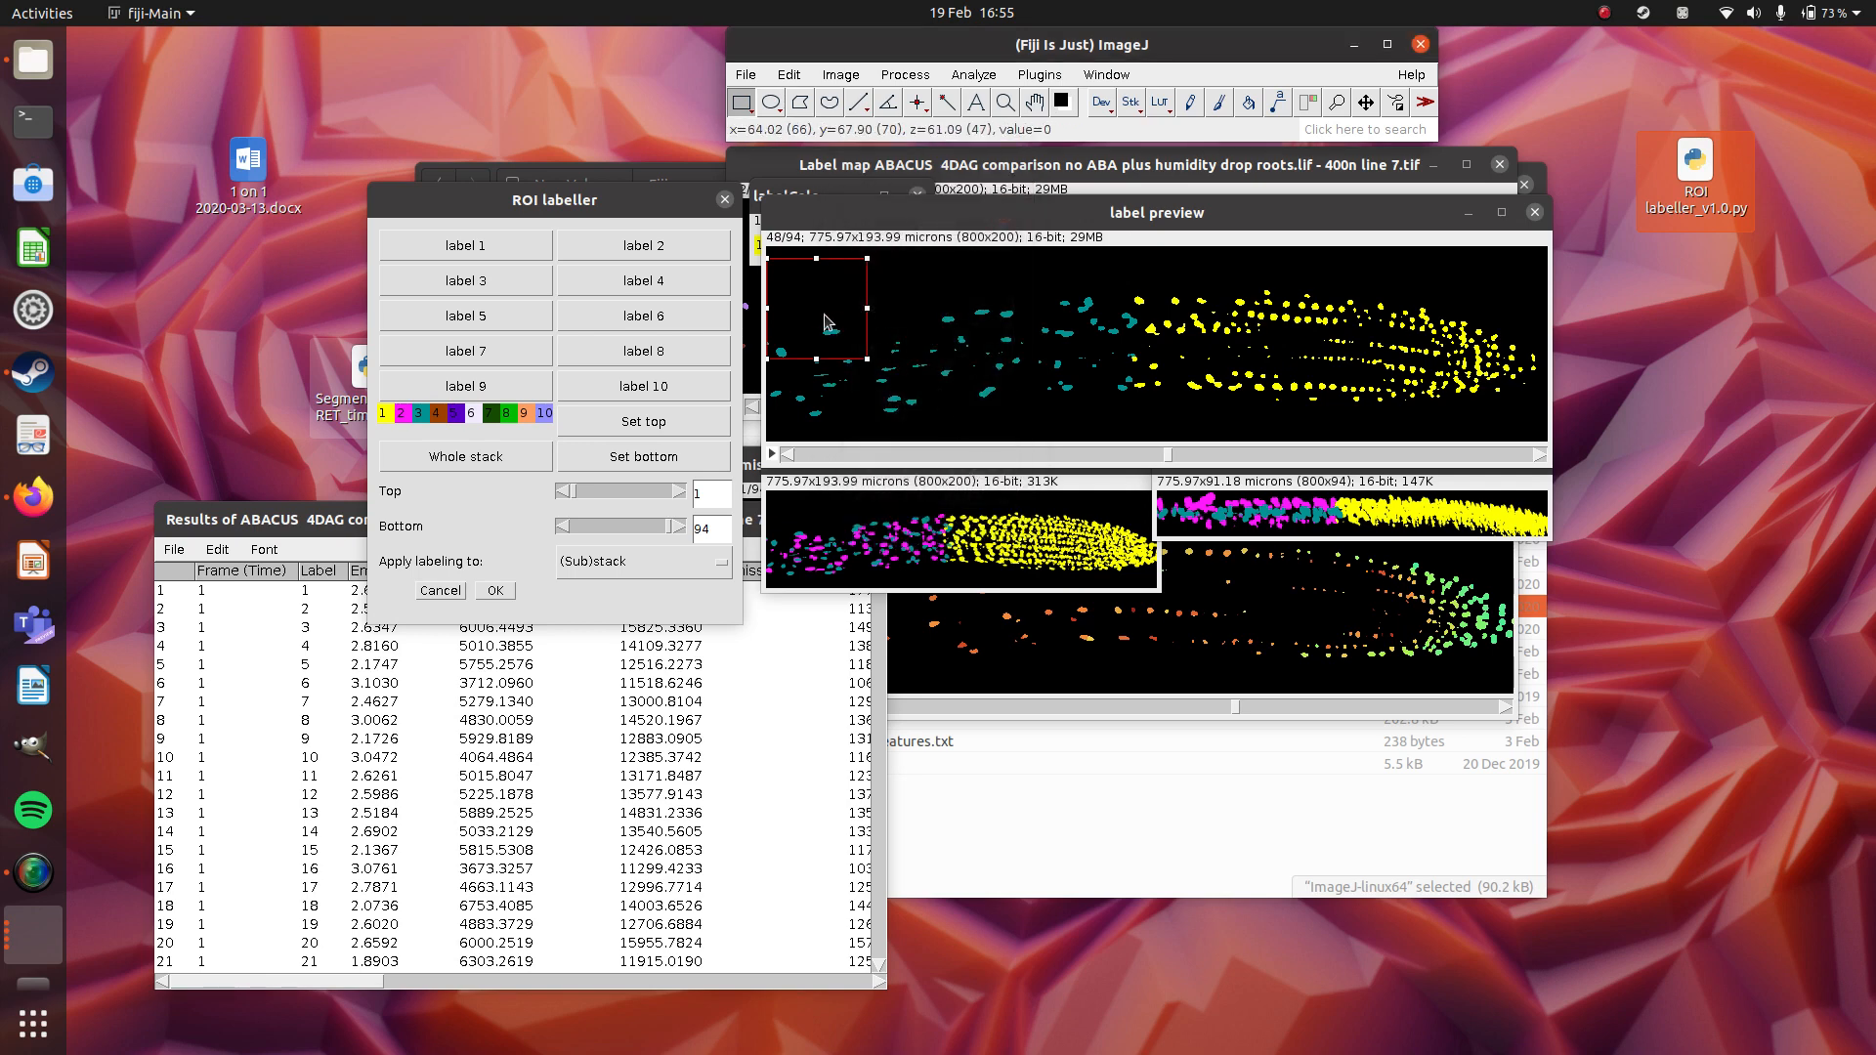
# Move the square selection onto the yellow cells just behind the root tip and assign label 4 to them.
pyautogui.moveTo(827, 320); pyautogui.dragTo(1249, 356)
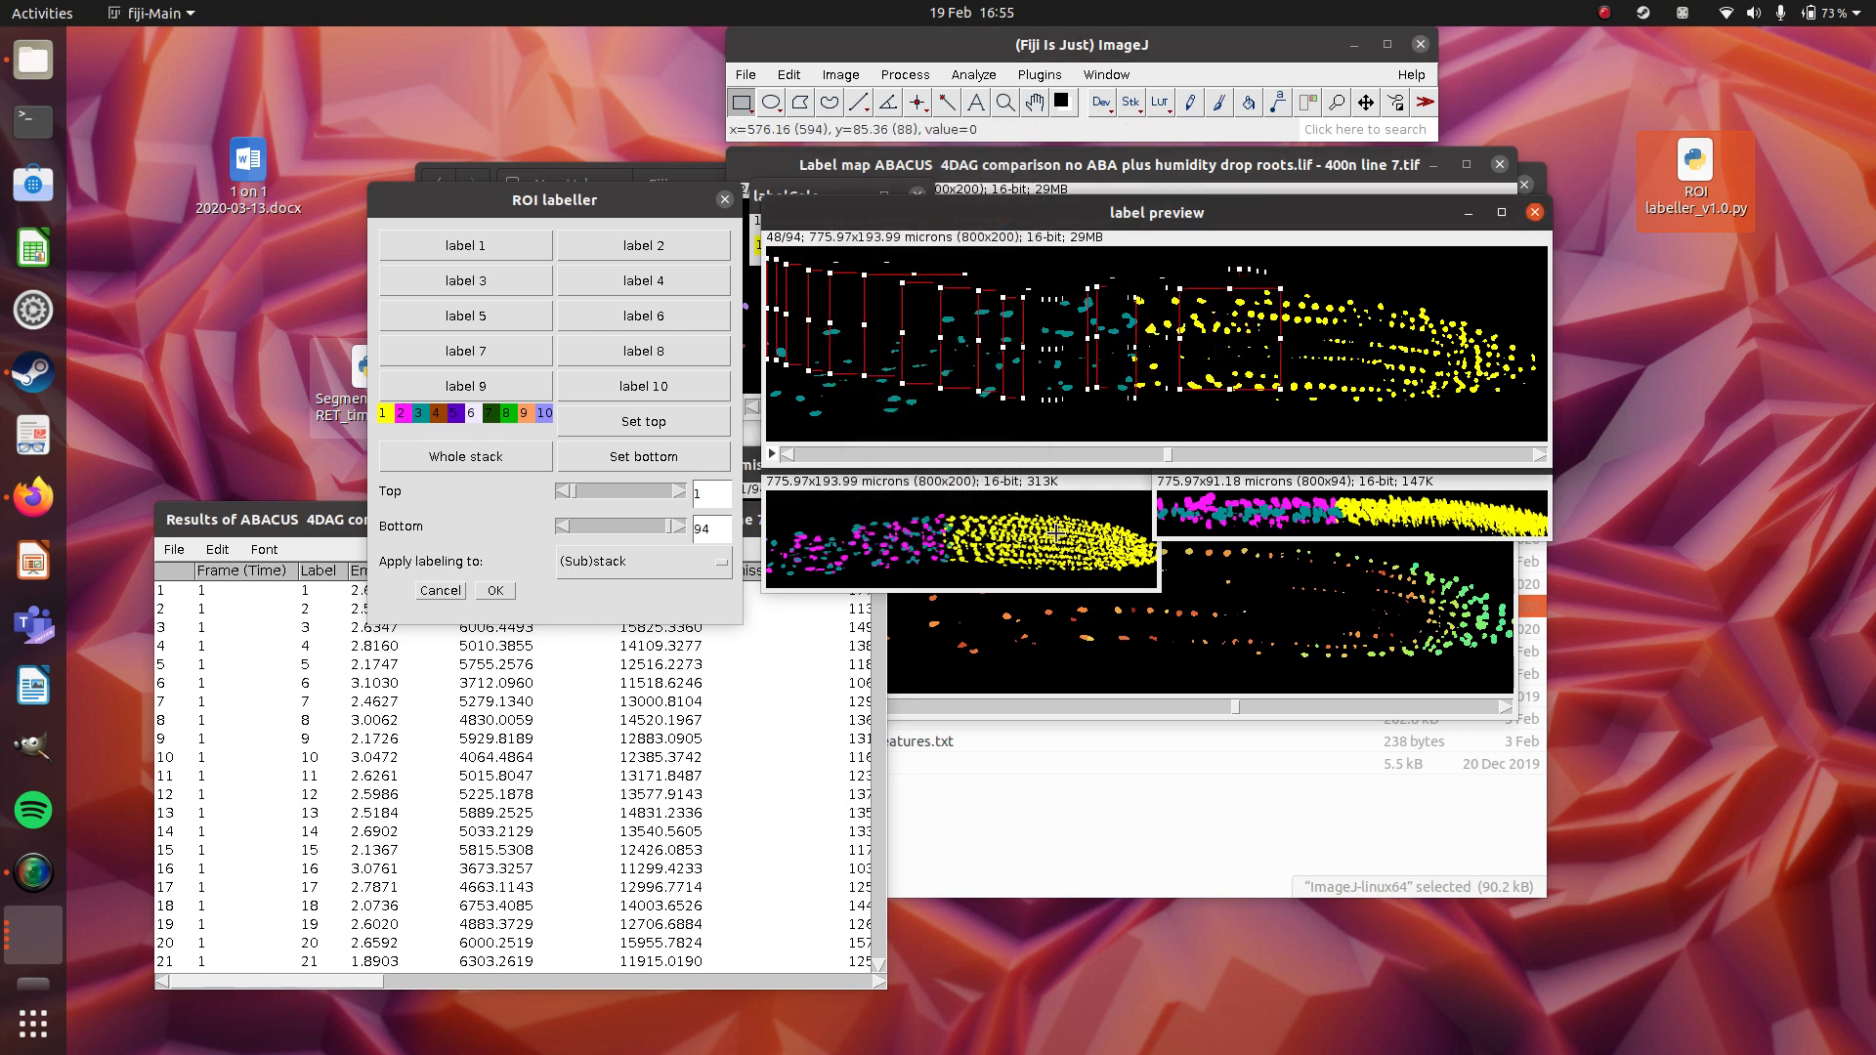
pyautogui.click(669, 273)
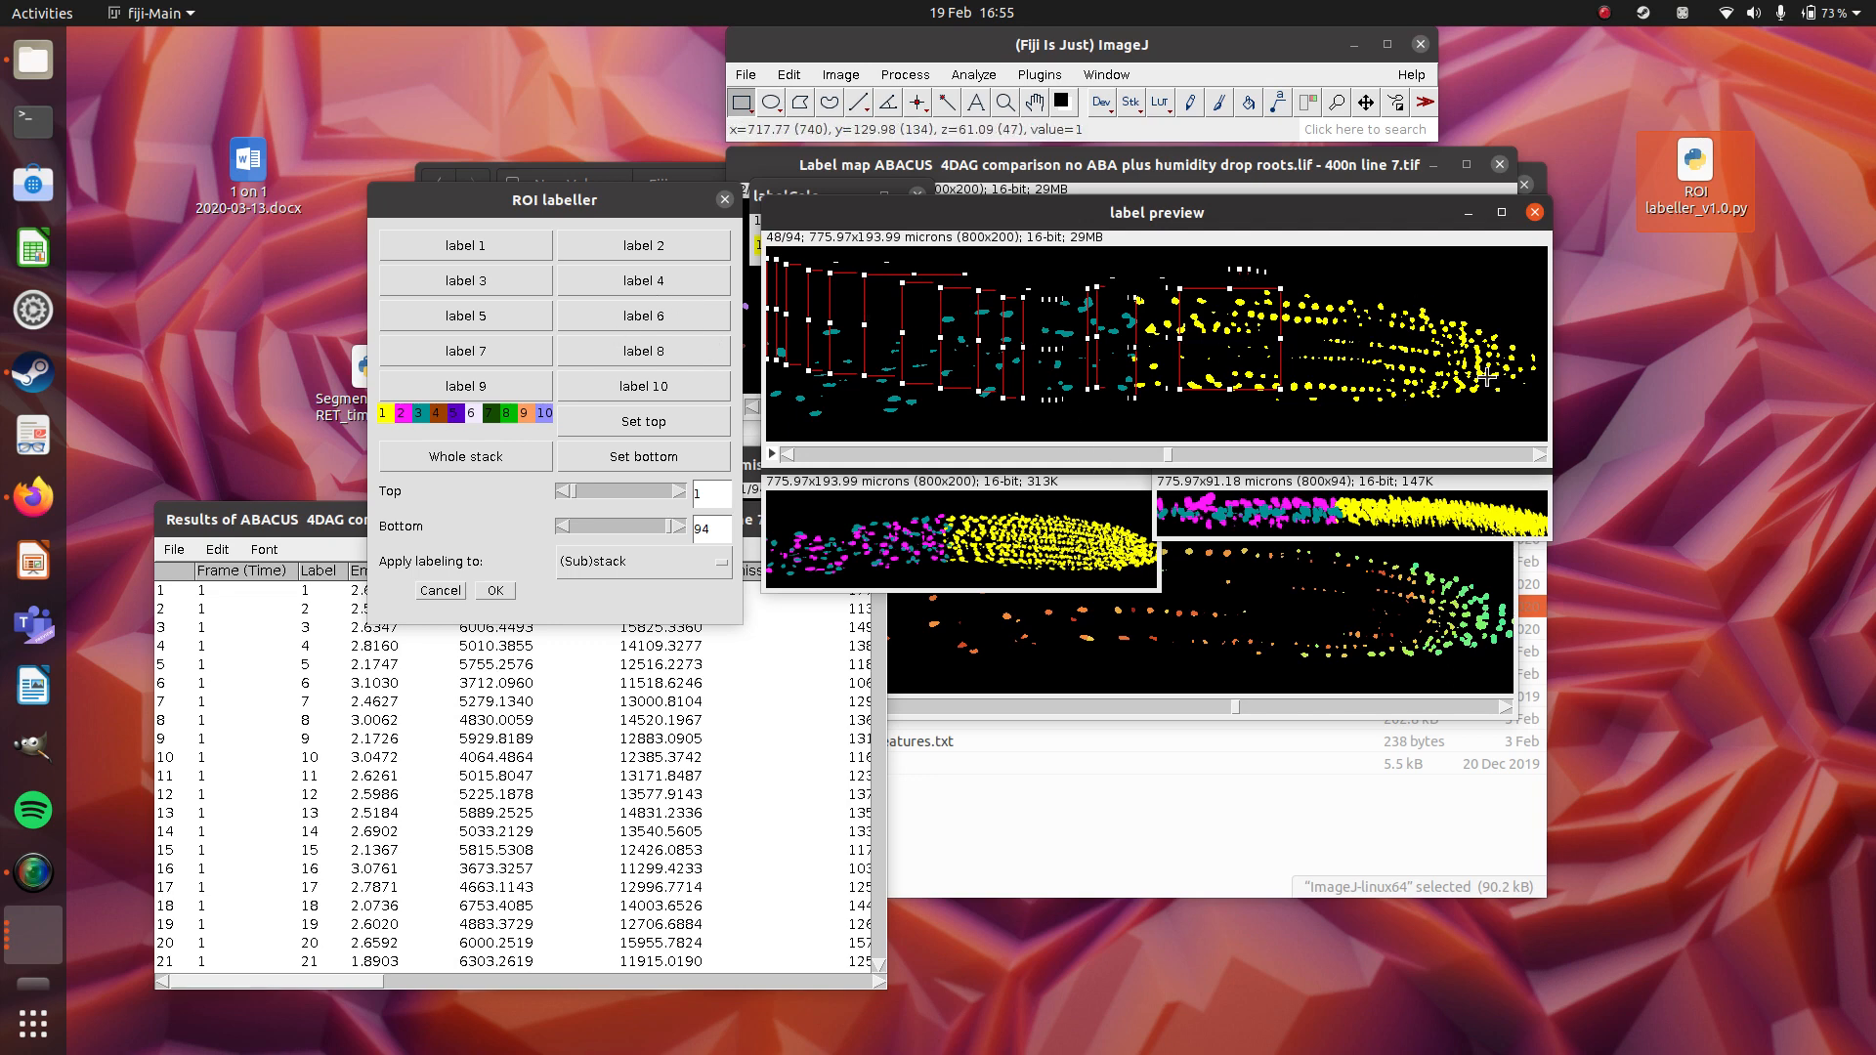
pyautogui.moveTo(1246, 341); pyautogui.dragTo(1401, 352)
pyautogui.click(642, 280)
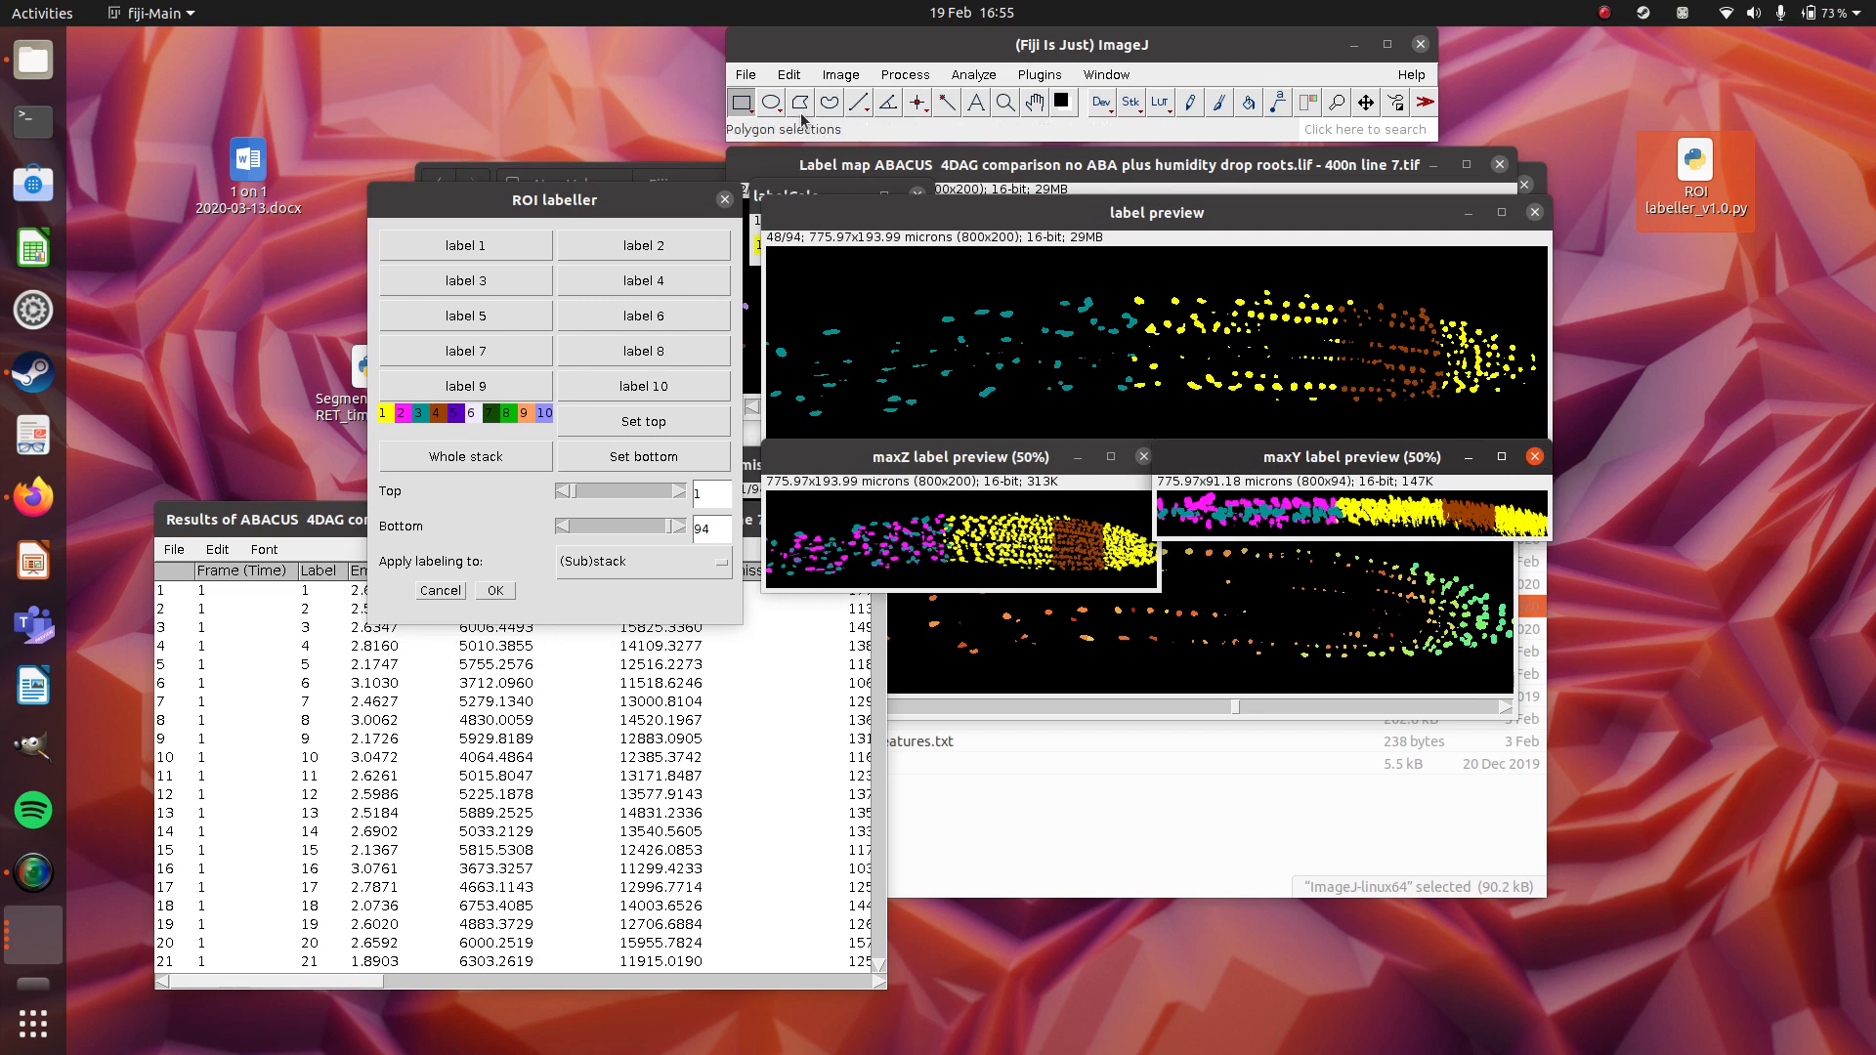
# Set the width of the line selection tool to 21.
pyautogui.click(864, 108)
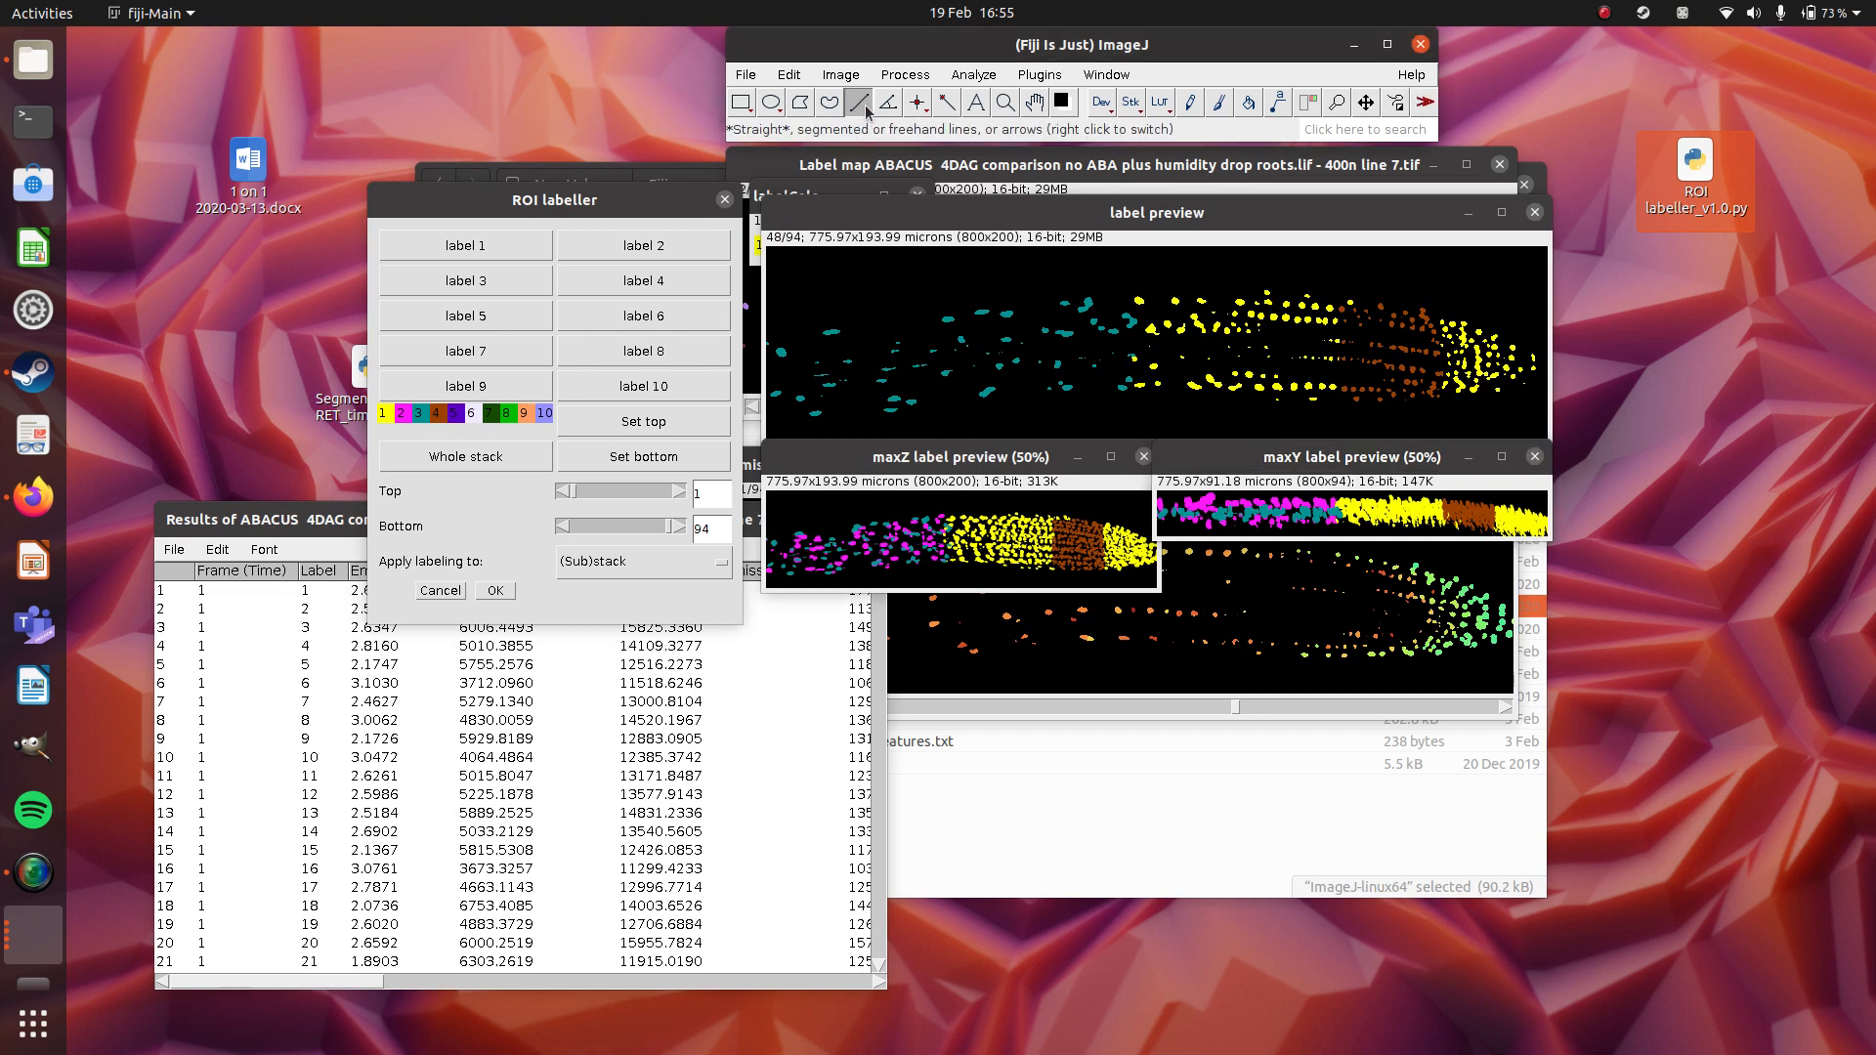
pyautogui.doubleClick(866, 109)
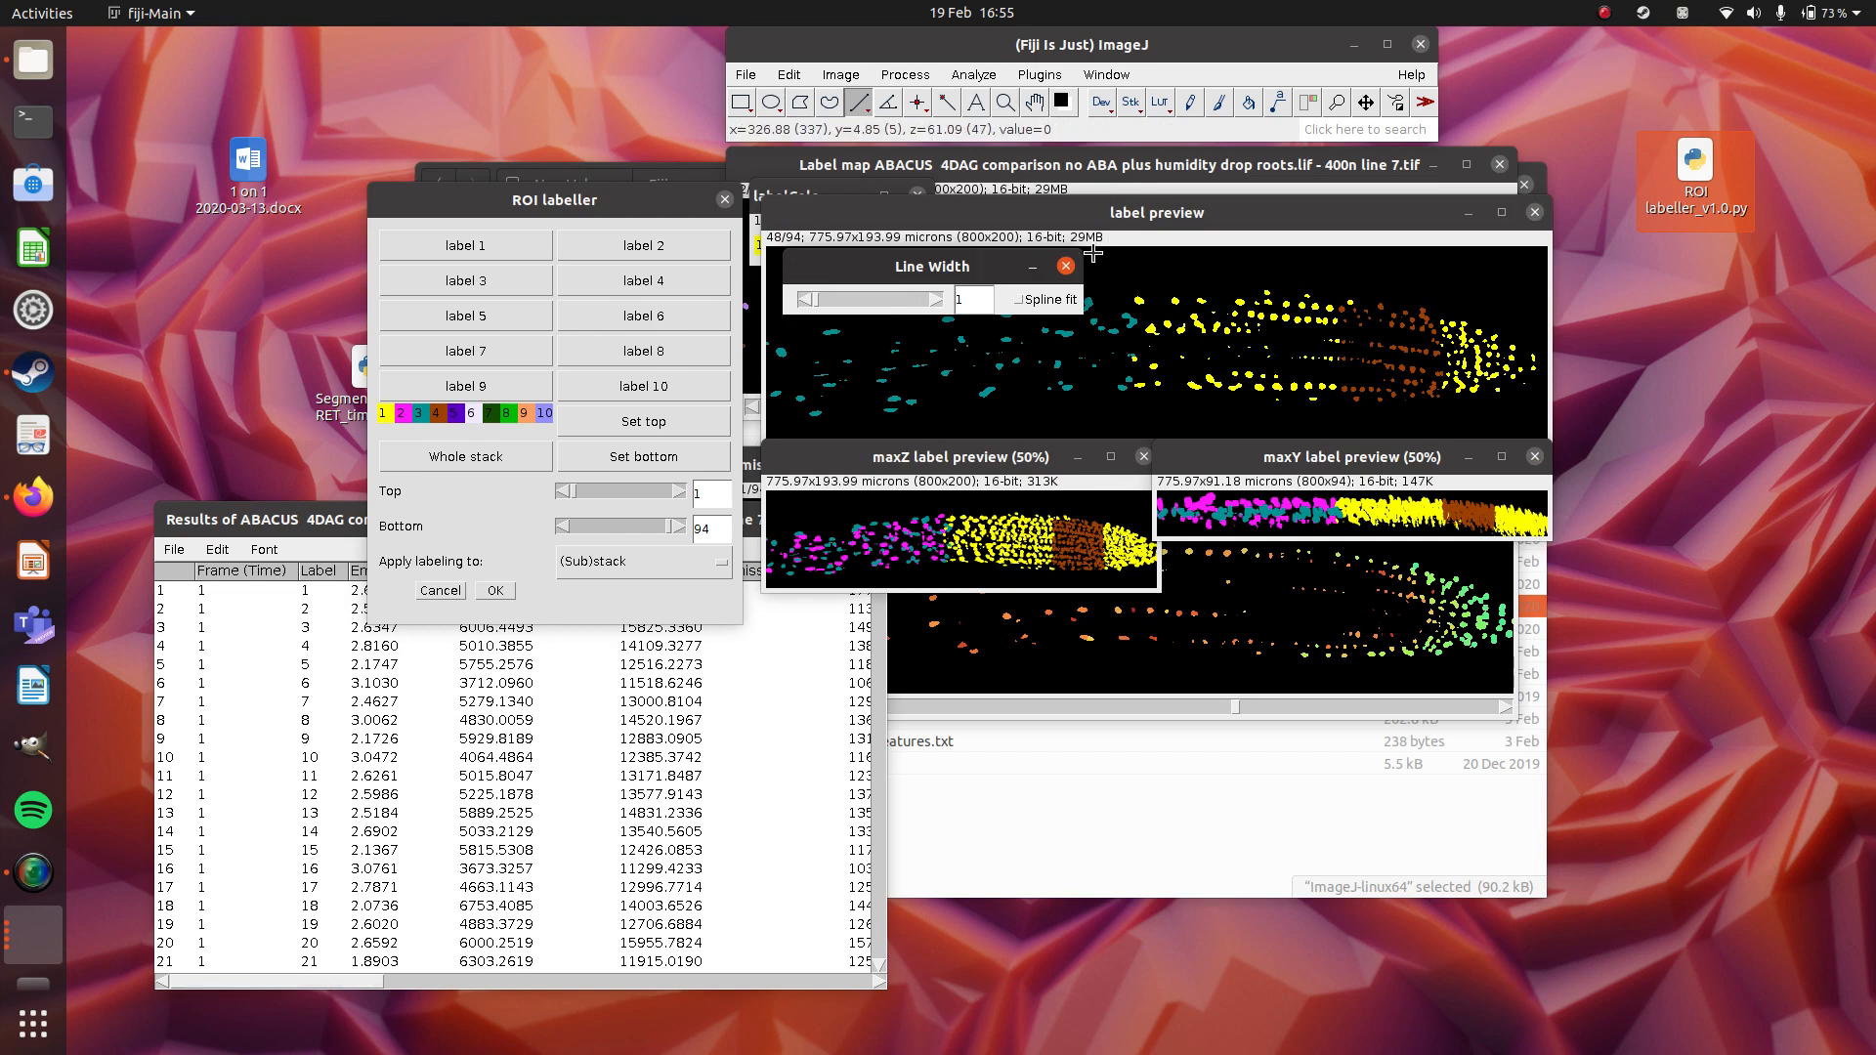
pyautogui.click(1065, 266)
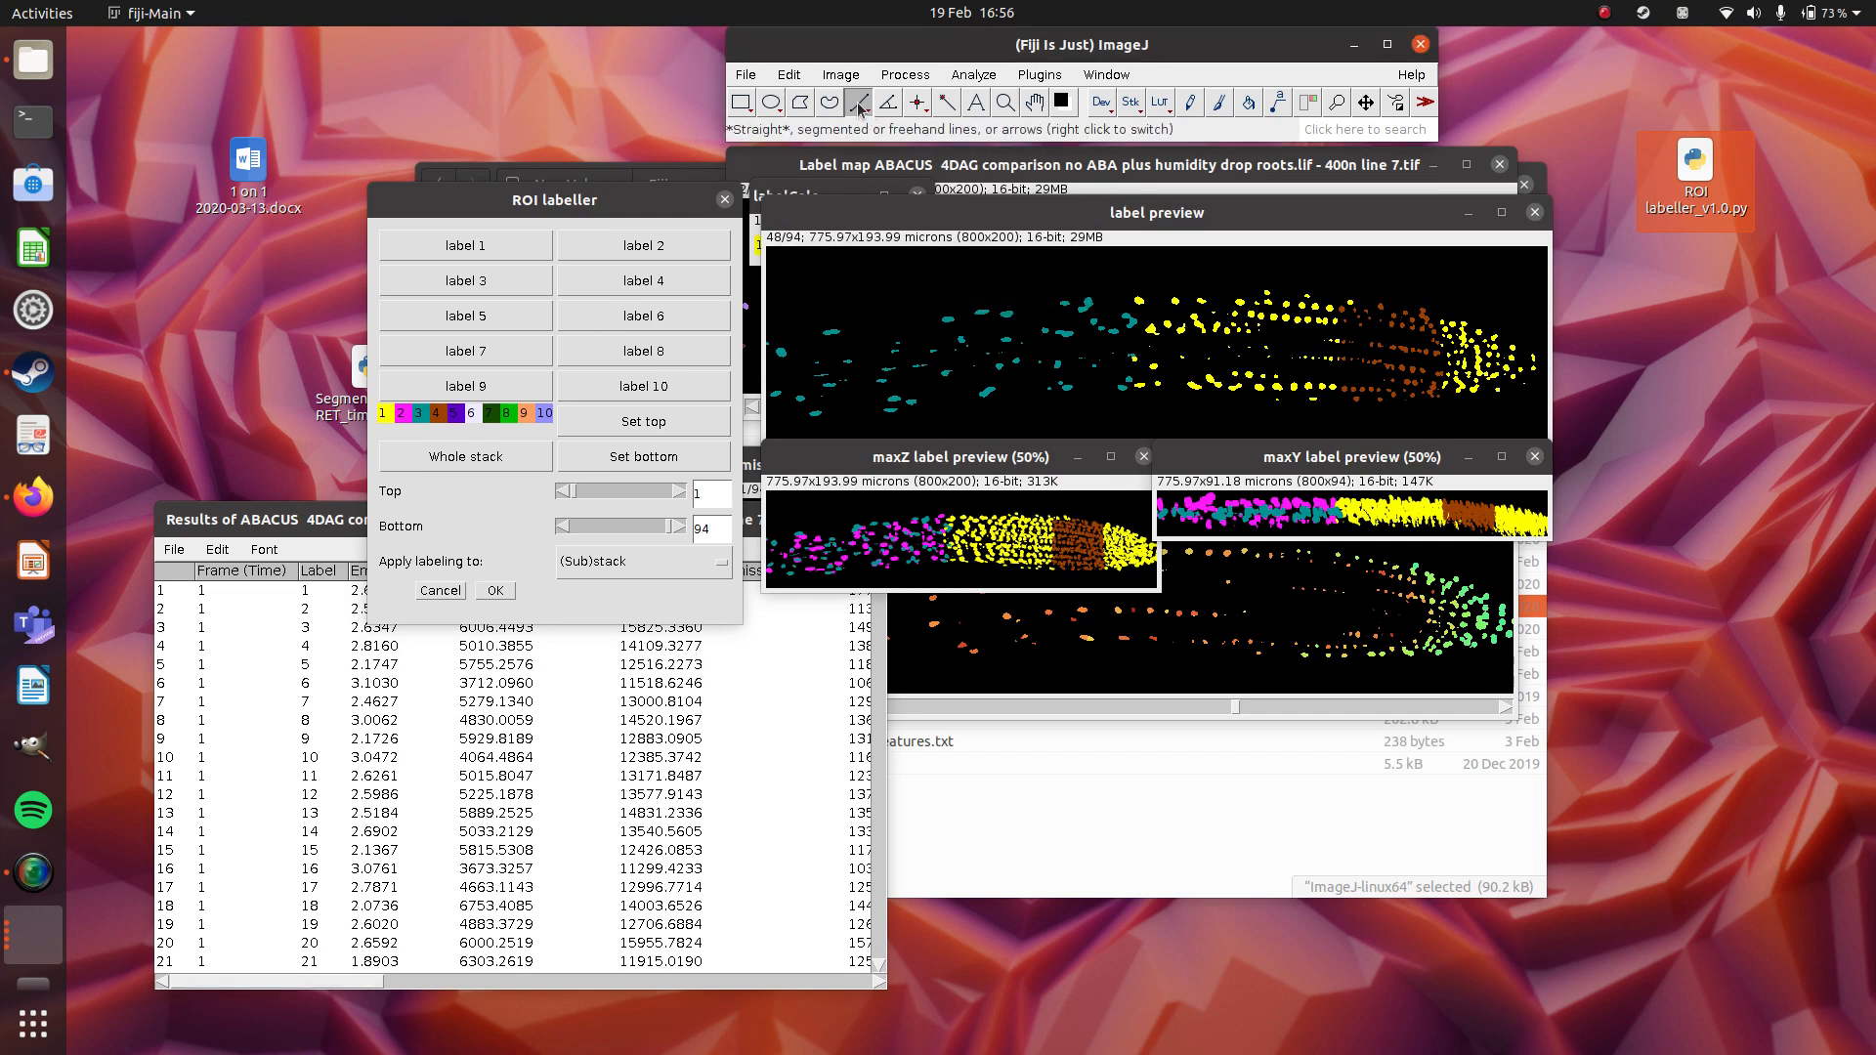
pyautogui.doubleClick(860, 107)
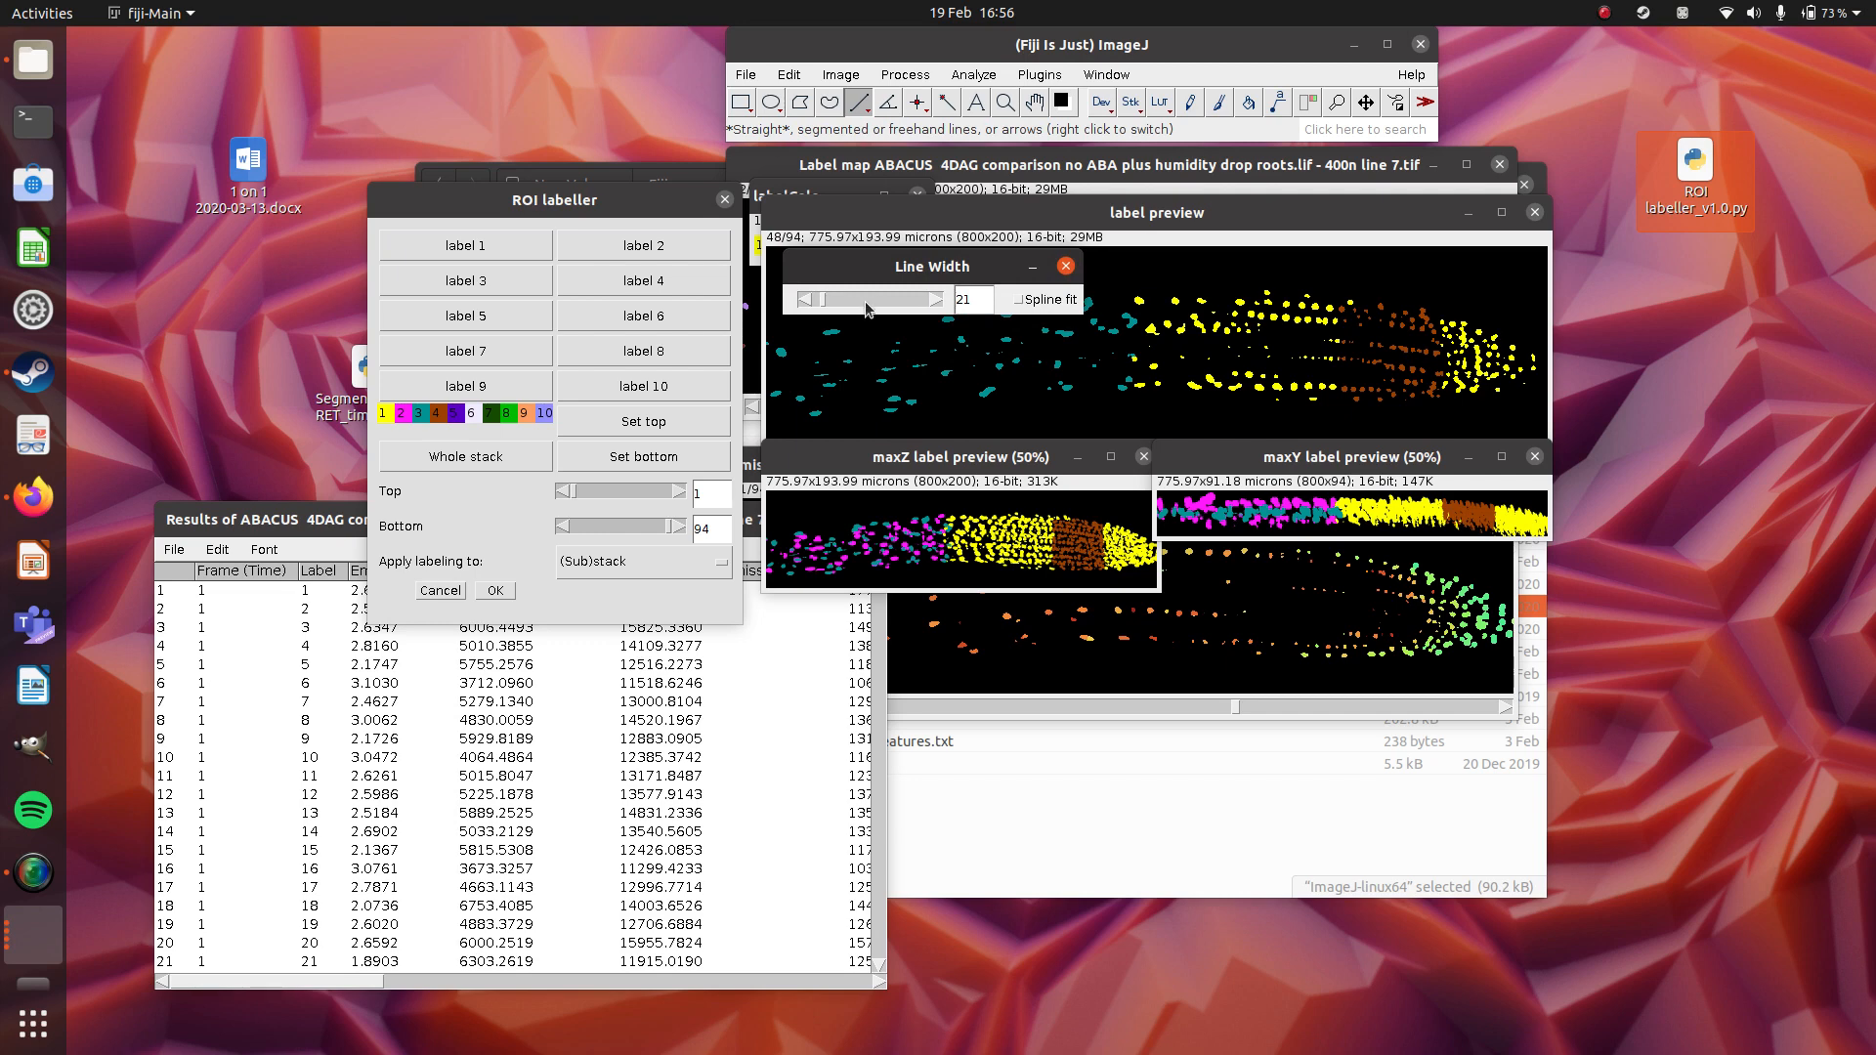
pyautogui.click(1066, 267)
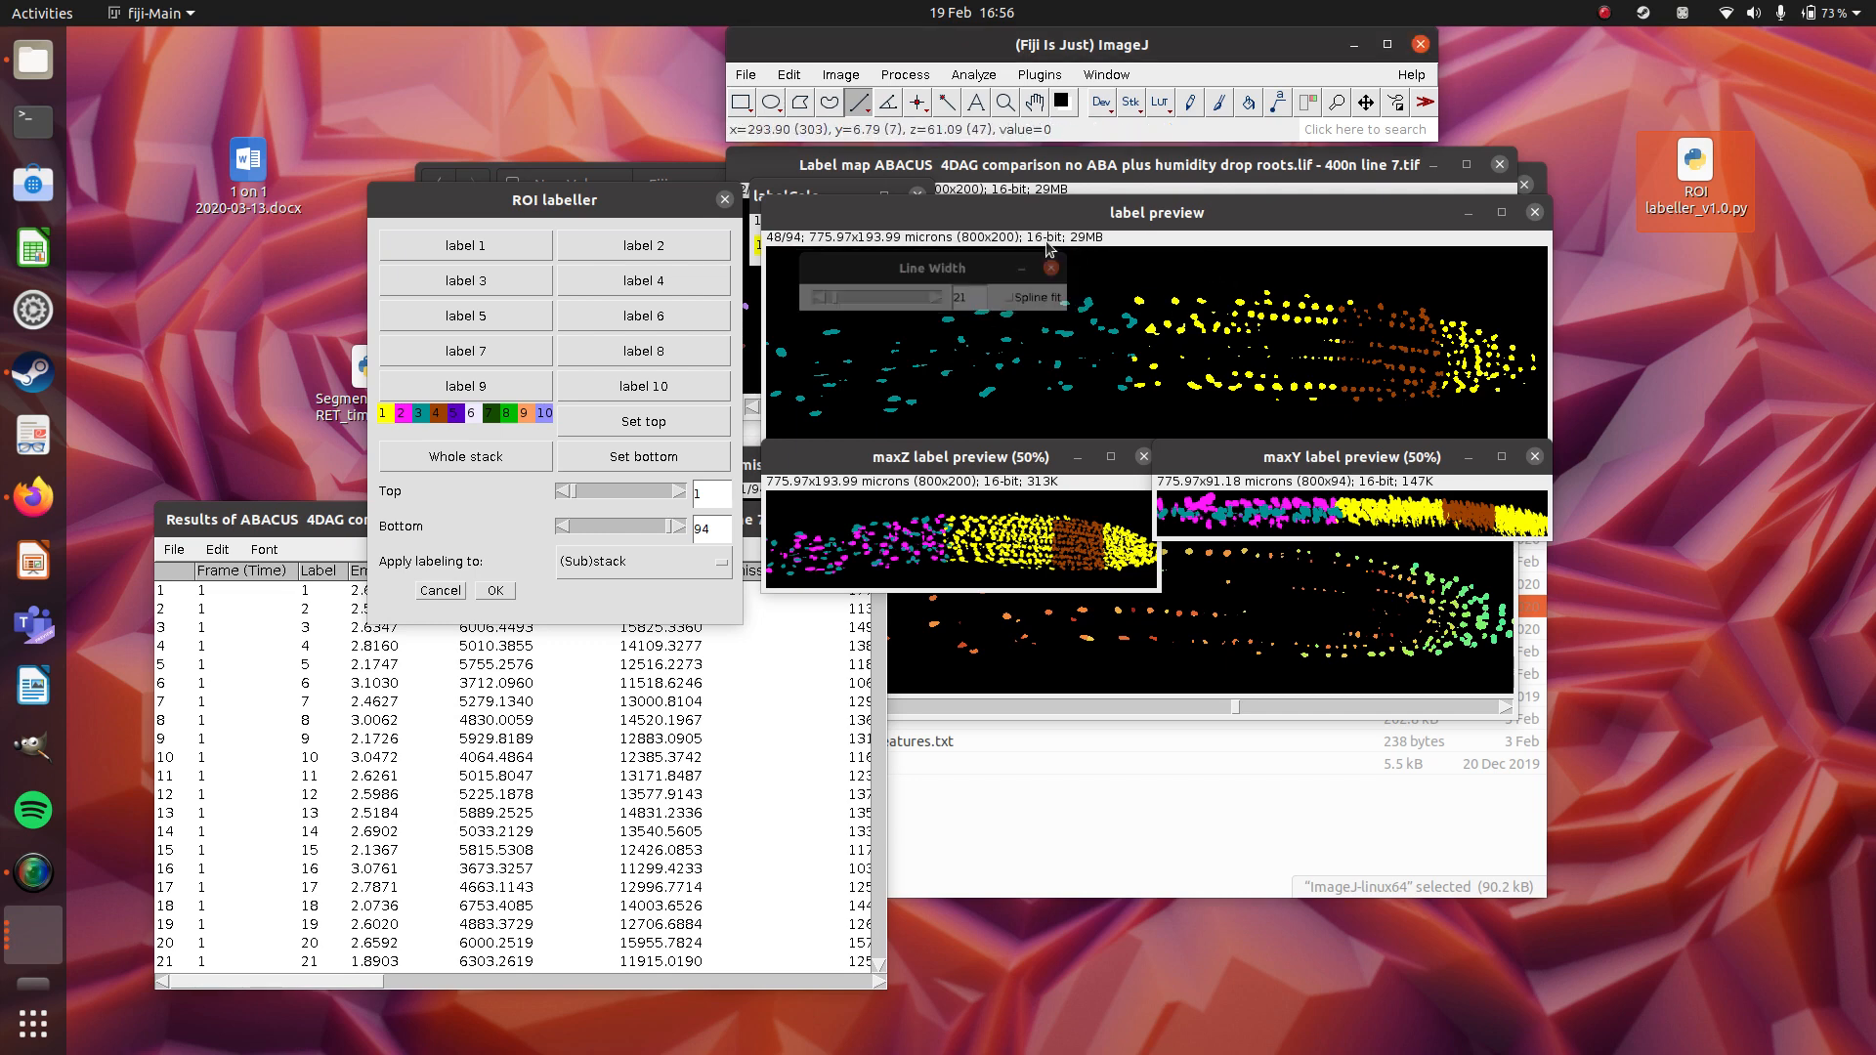
# Draw a freehand line along the upper outer cell file on the label preview, ending in the yellow cells, and assign label 5 to it.
pyautogui.rightClick(861, 108)
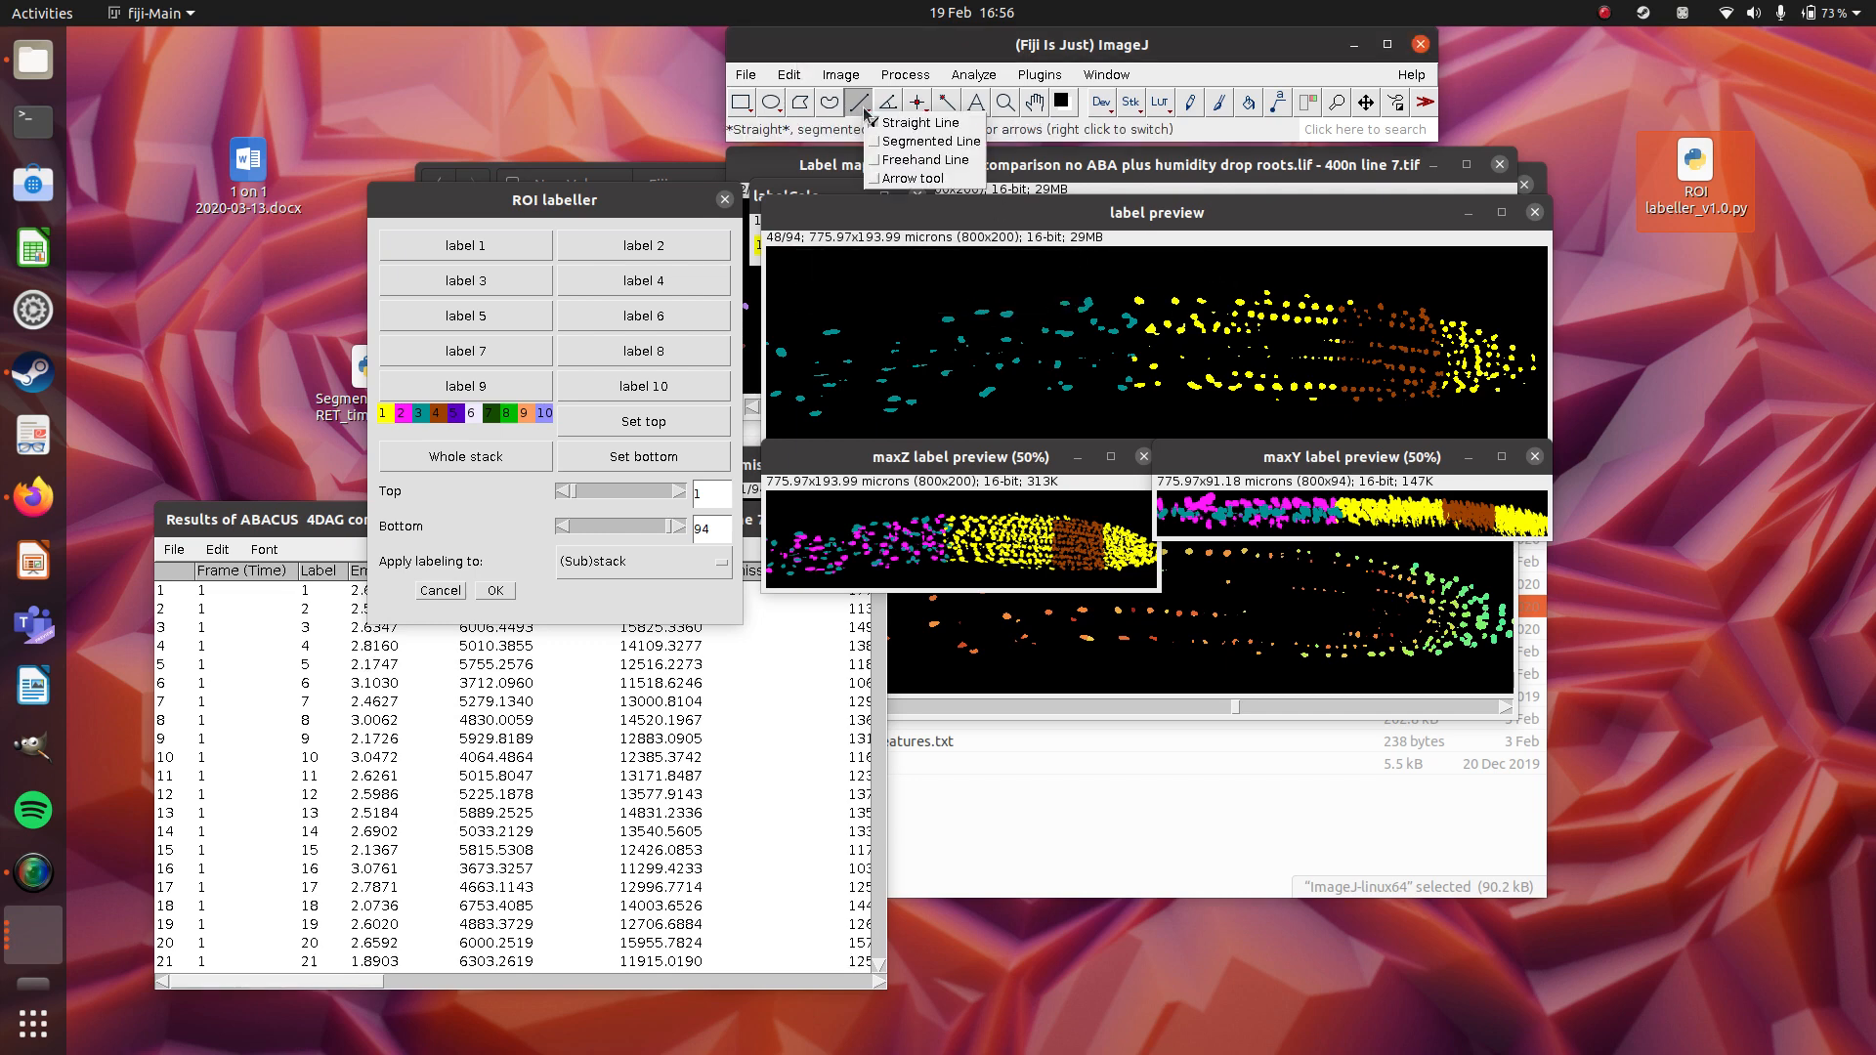
pyautogui.click(891, 161)
pyautogui.click(793, 337)
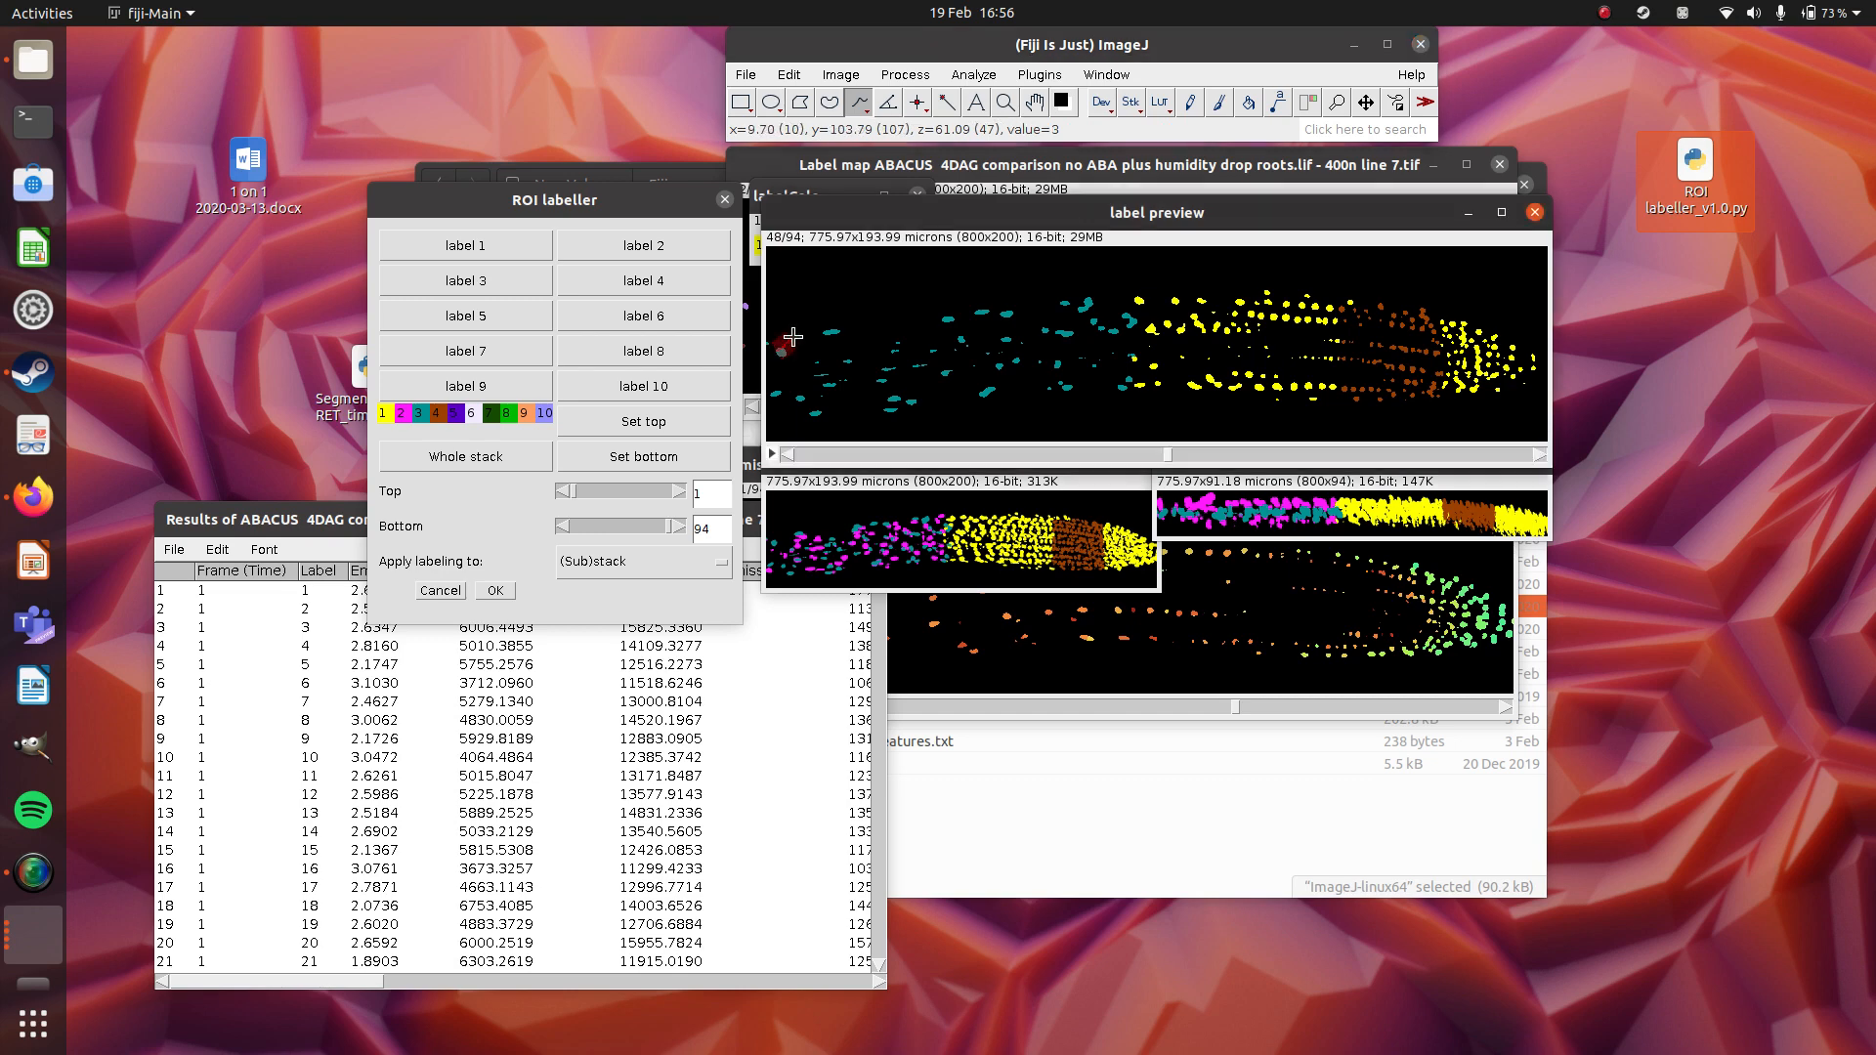
pyautogui.moveTo(792, 337); pyautogui.dragTo(854, 304)
pyautogui.moveTo(1445, 317)
pyautogui.mouseDown()
pyautogui.moveTo(1099, 311)
pyautogui.moveTo(724, 357)
pyautogui.mouseUp()
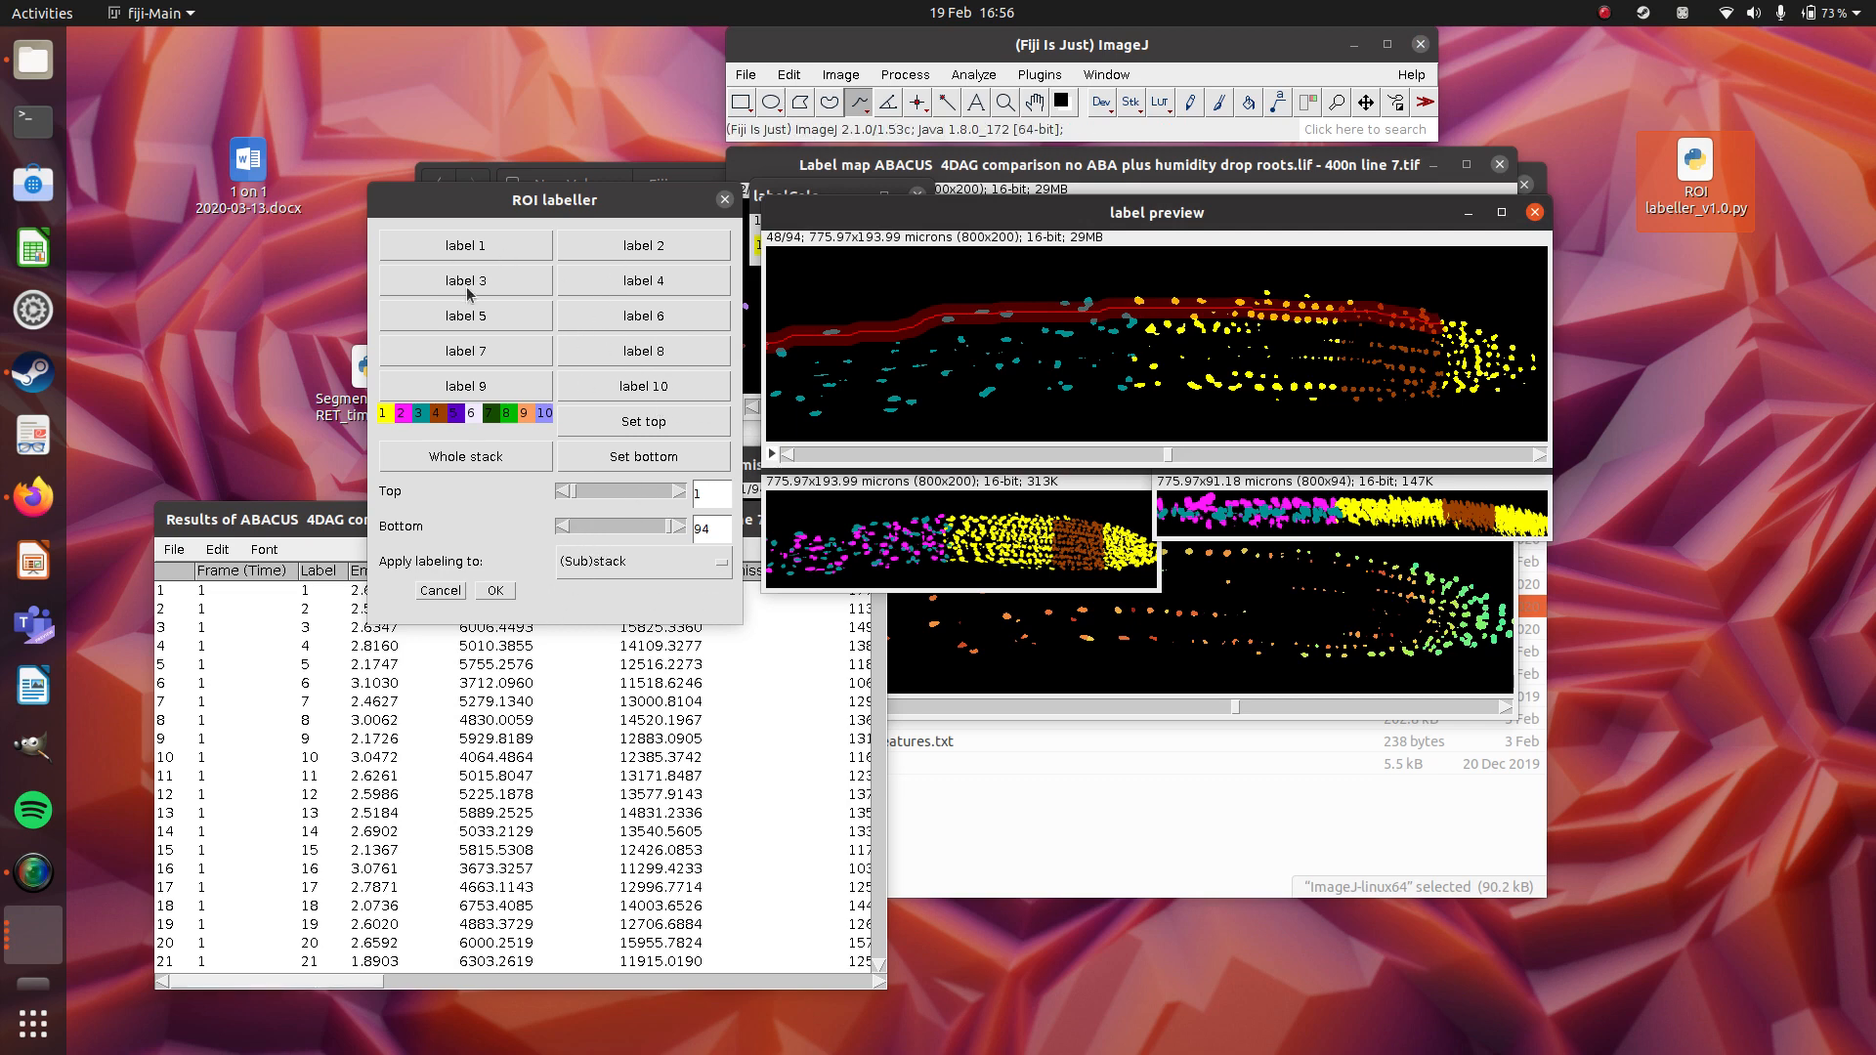
pyautogui.click(1285, 266)
pyautogui.moveTo(1232, 298); pyautogui.dragTo(746, 341)
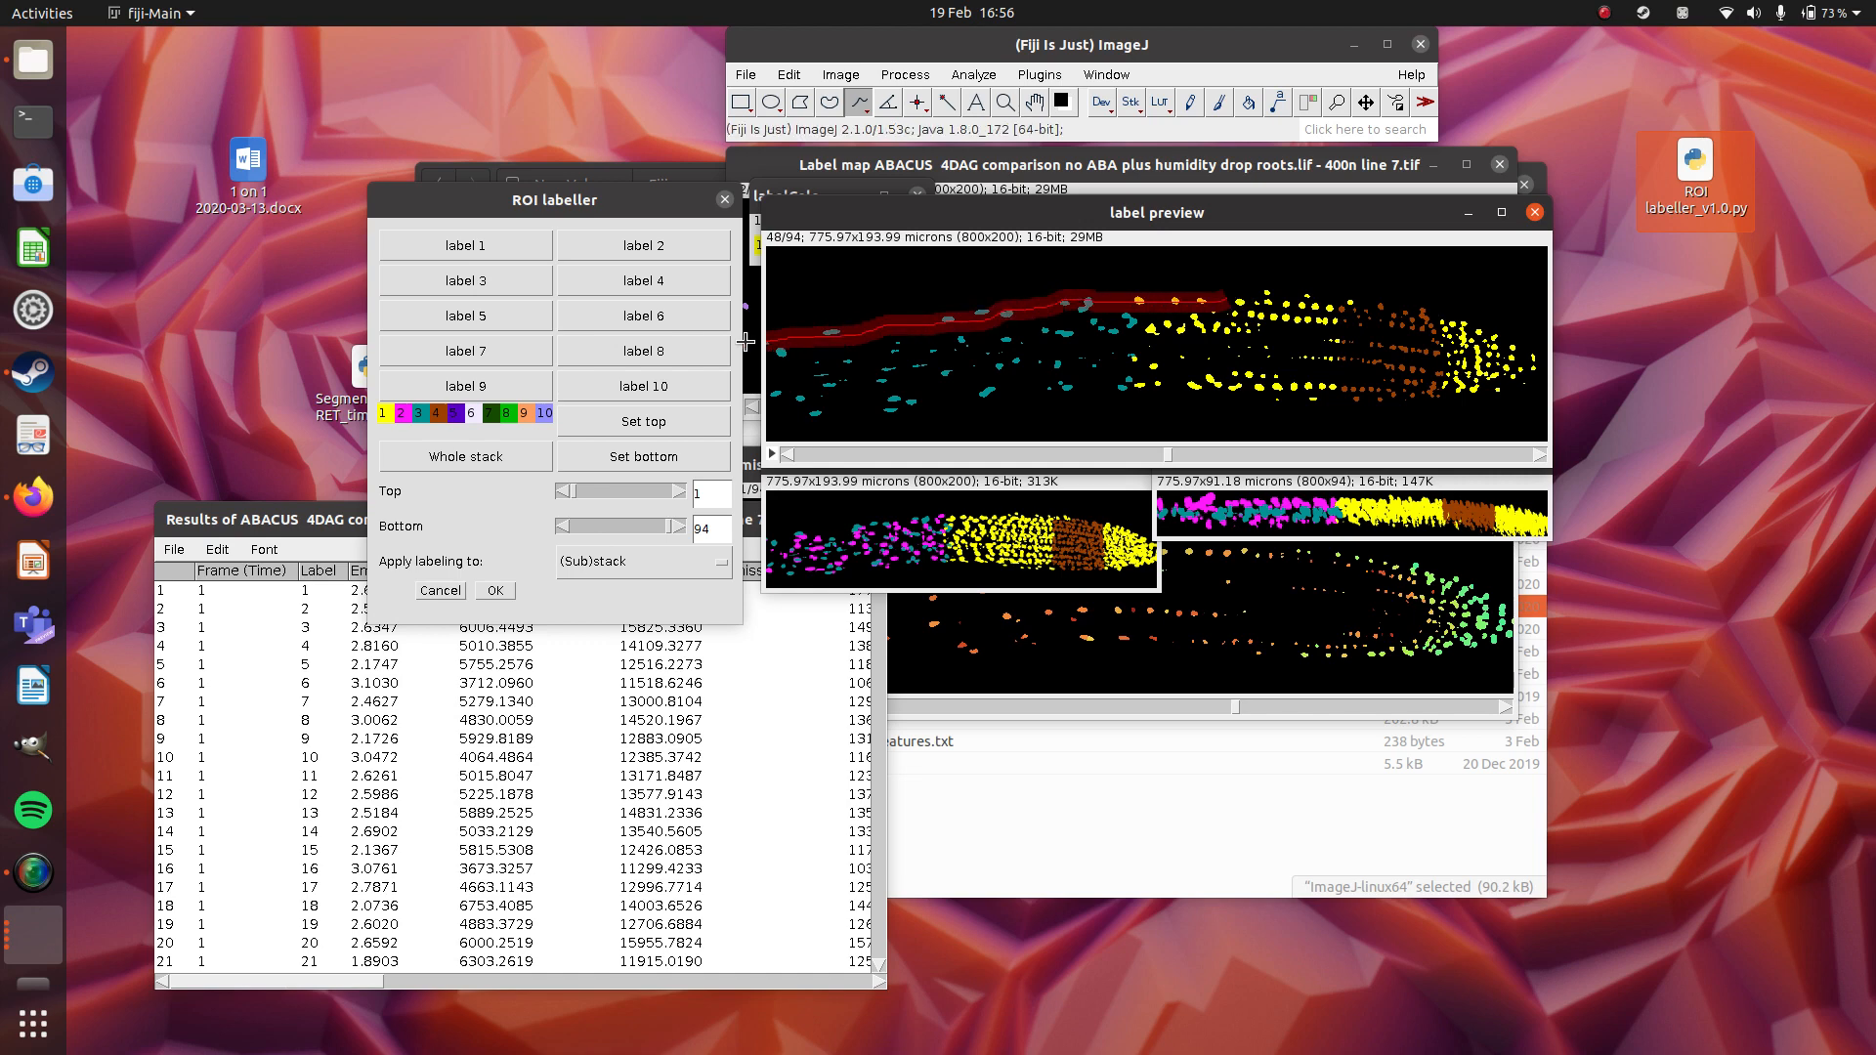
pyautogui.click(466, 319)
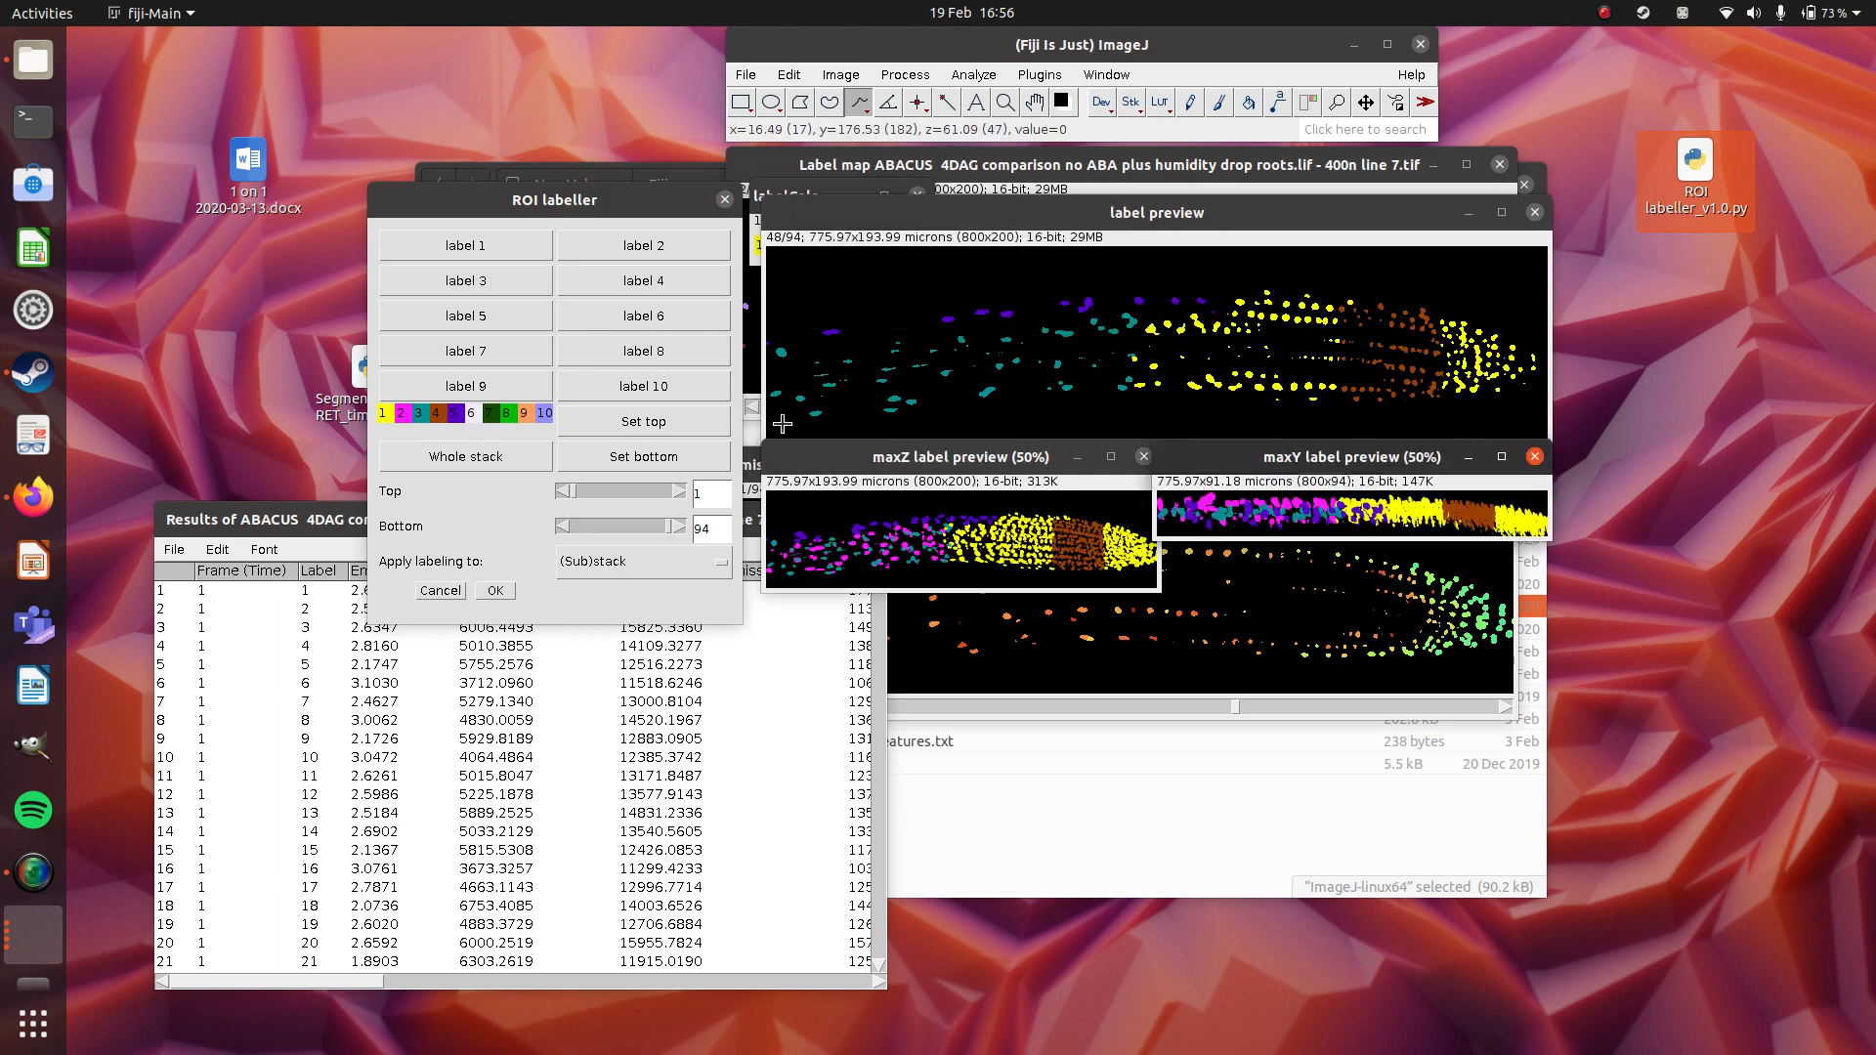
# Draw a freehand line along the lower outer cell file, assign label 5 to it, and check the labelling on other slices.
pyautogui.moveTo(782, 423)
pyautogui.mouseDown()
pyautogui.moveTo(1163, 369)
pyautogui.moveTo(1221, 393)
pyautogui.moveTo(768, 431)
pyautogui.mouseUp()
pyautogui.click(503, 309)
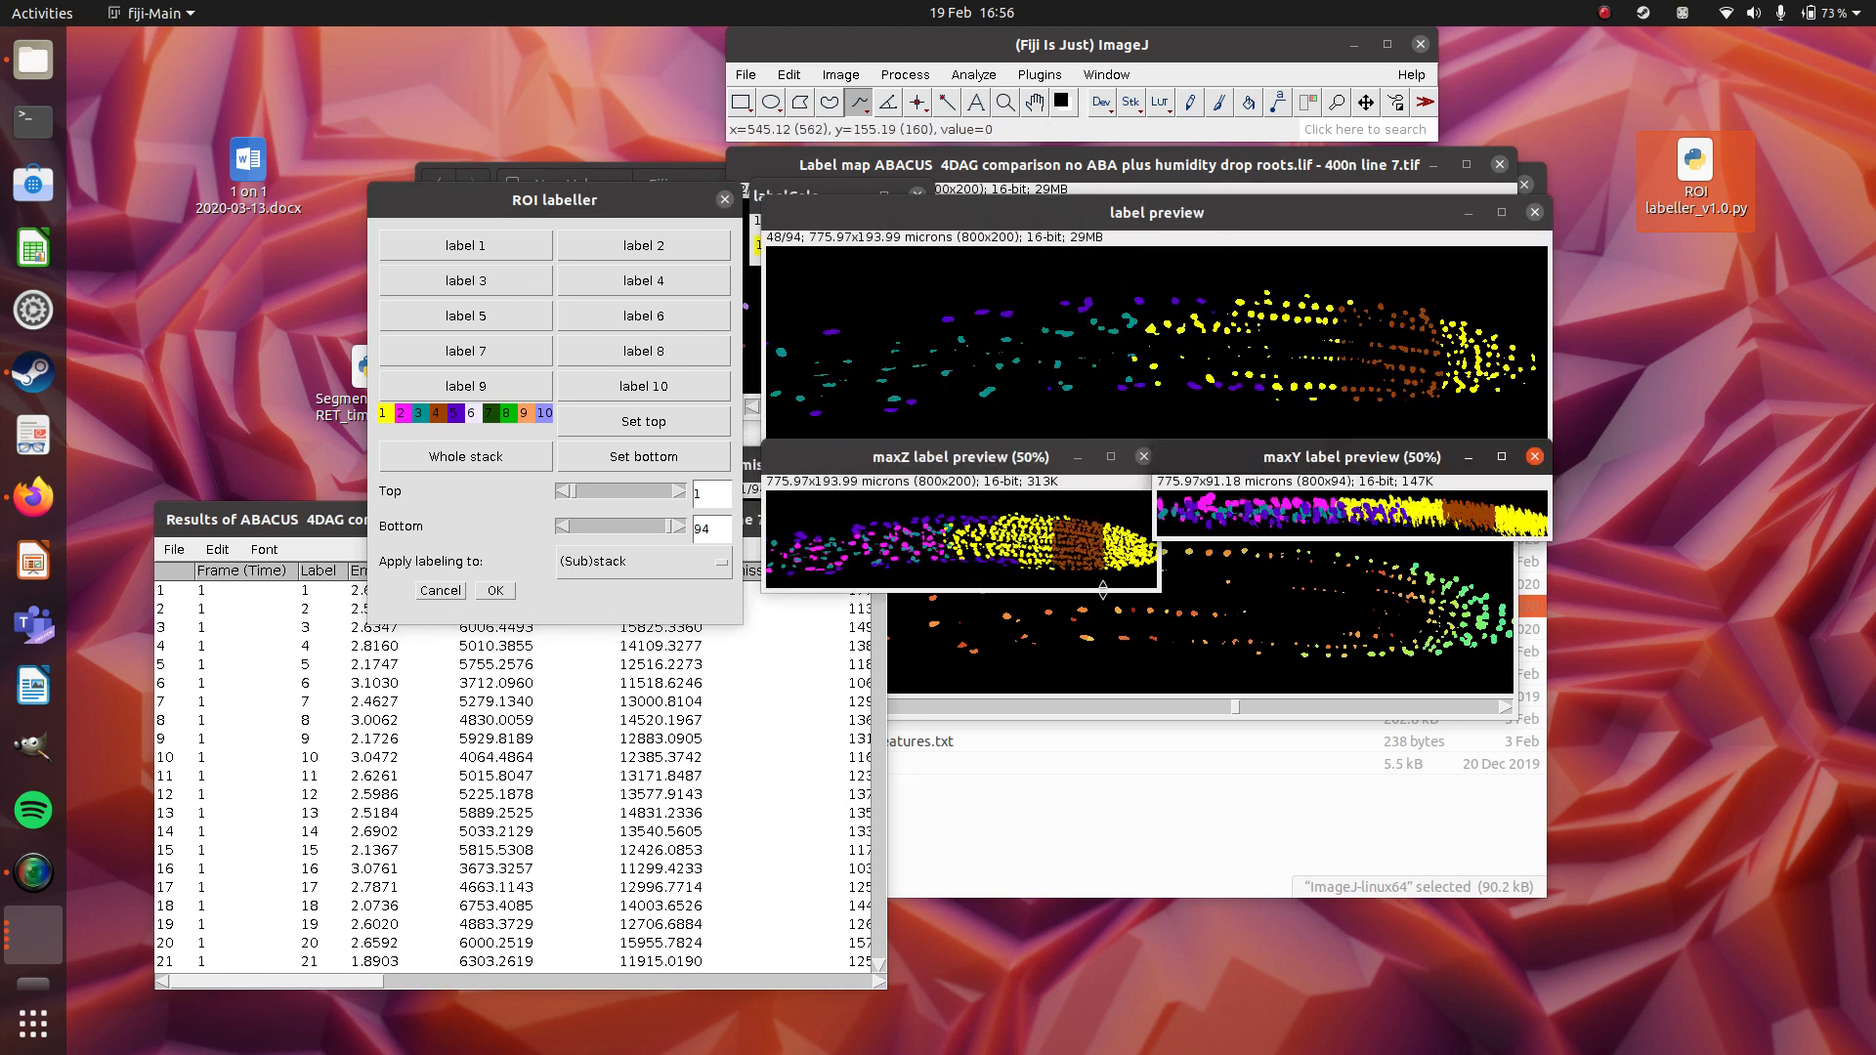
pyautogui.click(929, 226)
pyautogui.scroll(4, 1171, 454)
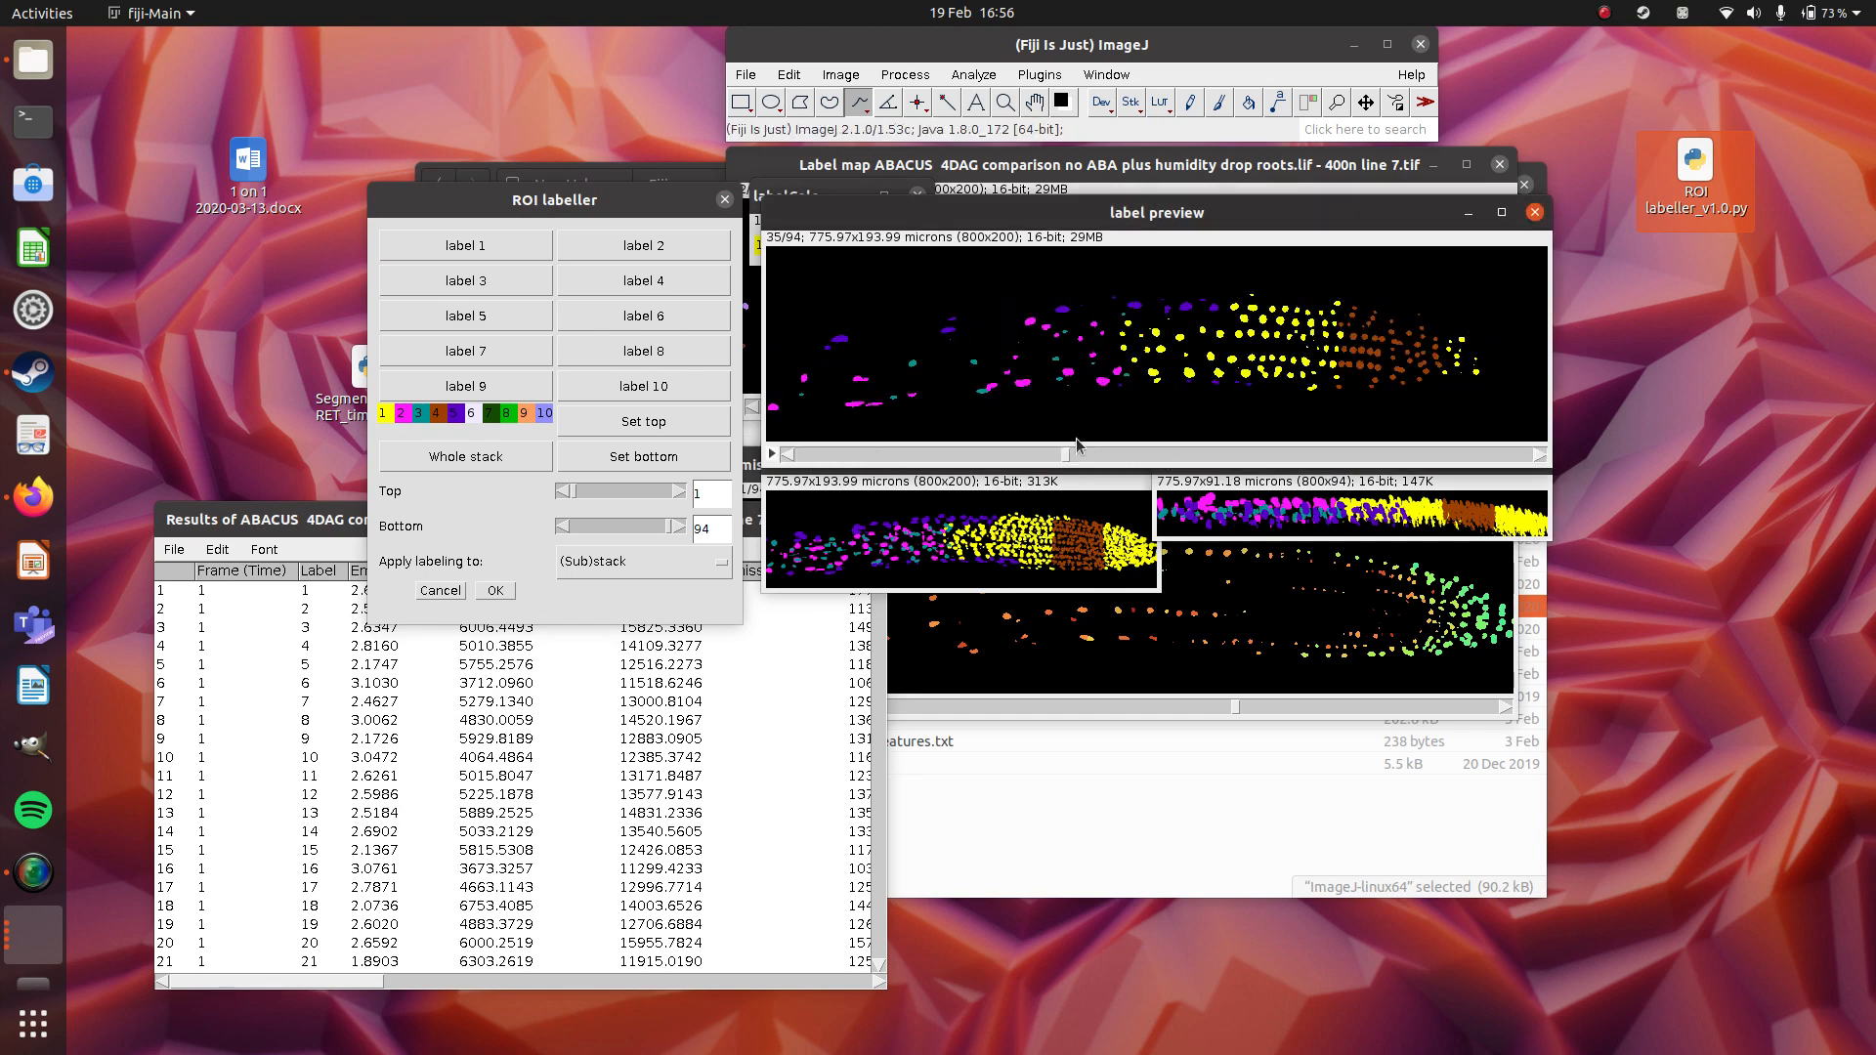
pyautogui.scroll(-9, 1168, 458)
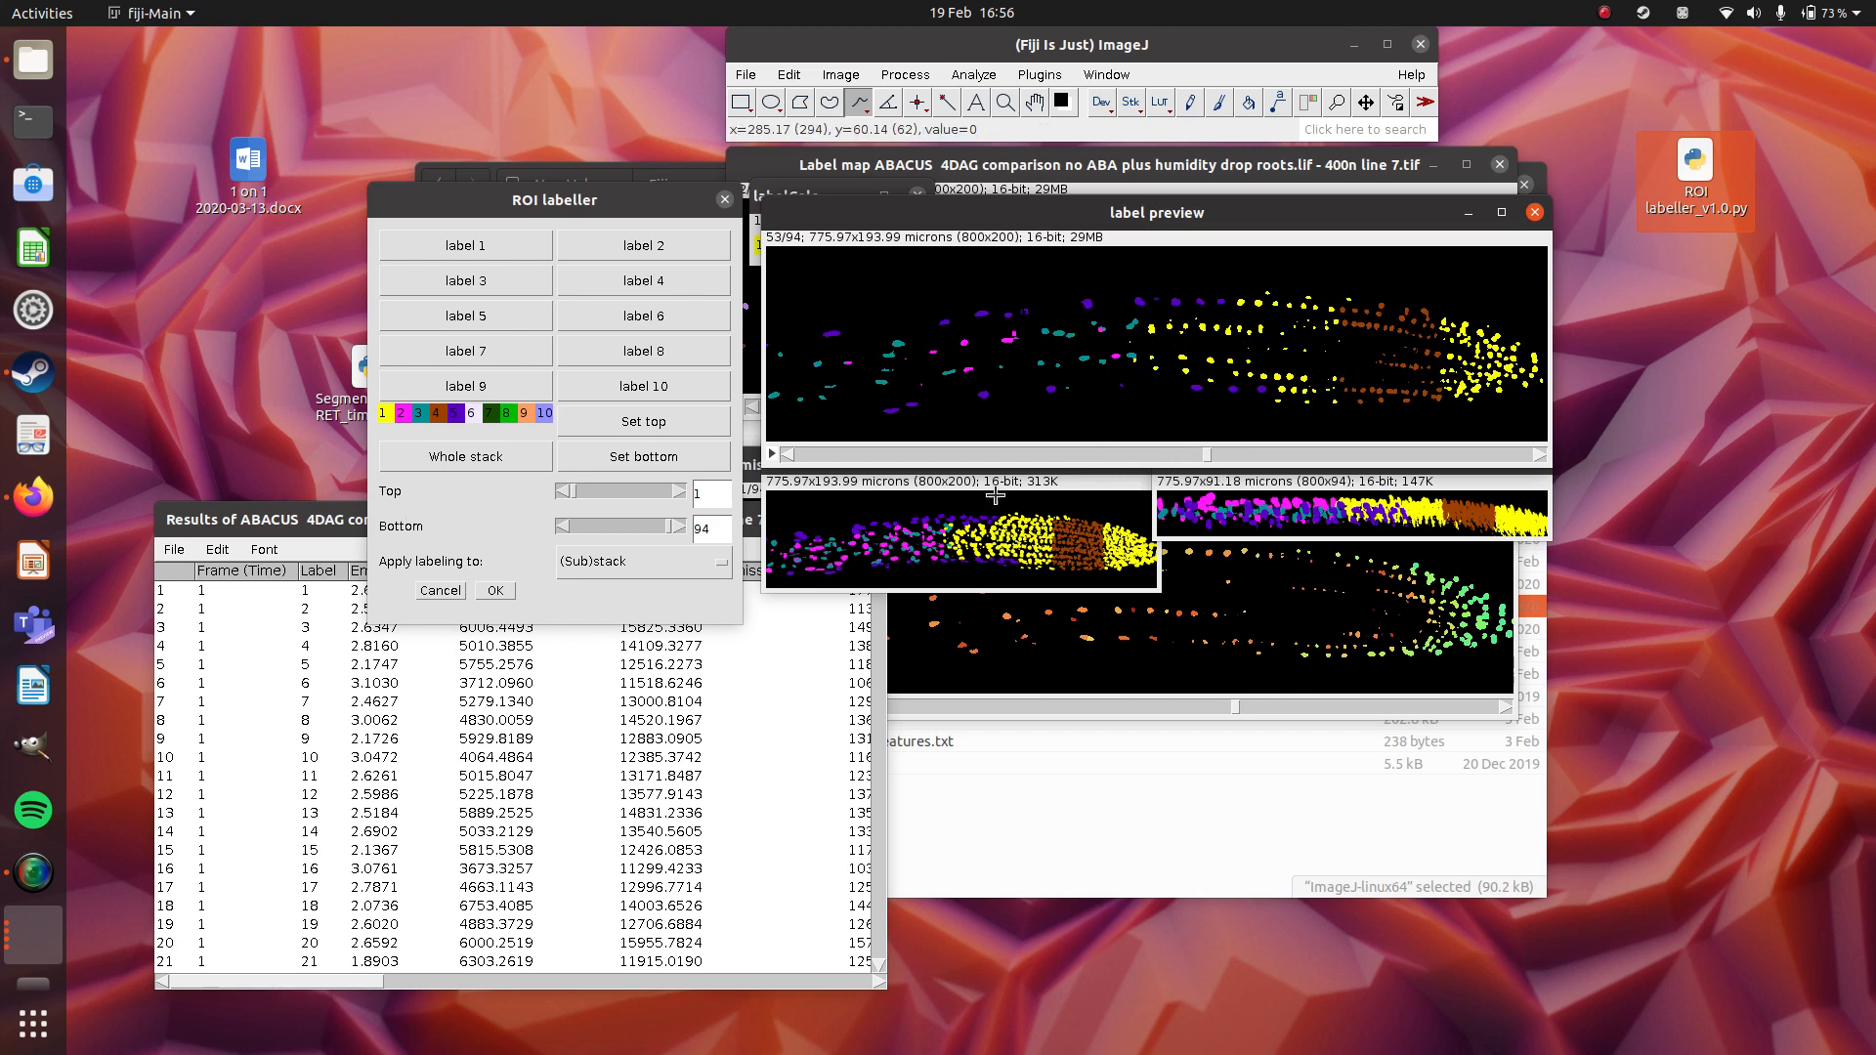
# Keep the labelling applied to the (Sub)stack and set slice 41 as the top of the substack.
pyautogui.click(671, 571)
pyautogui.click(663, 588)
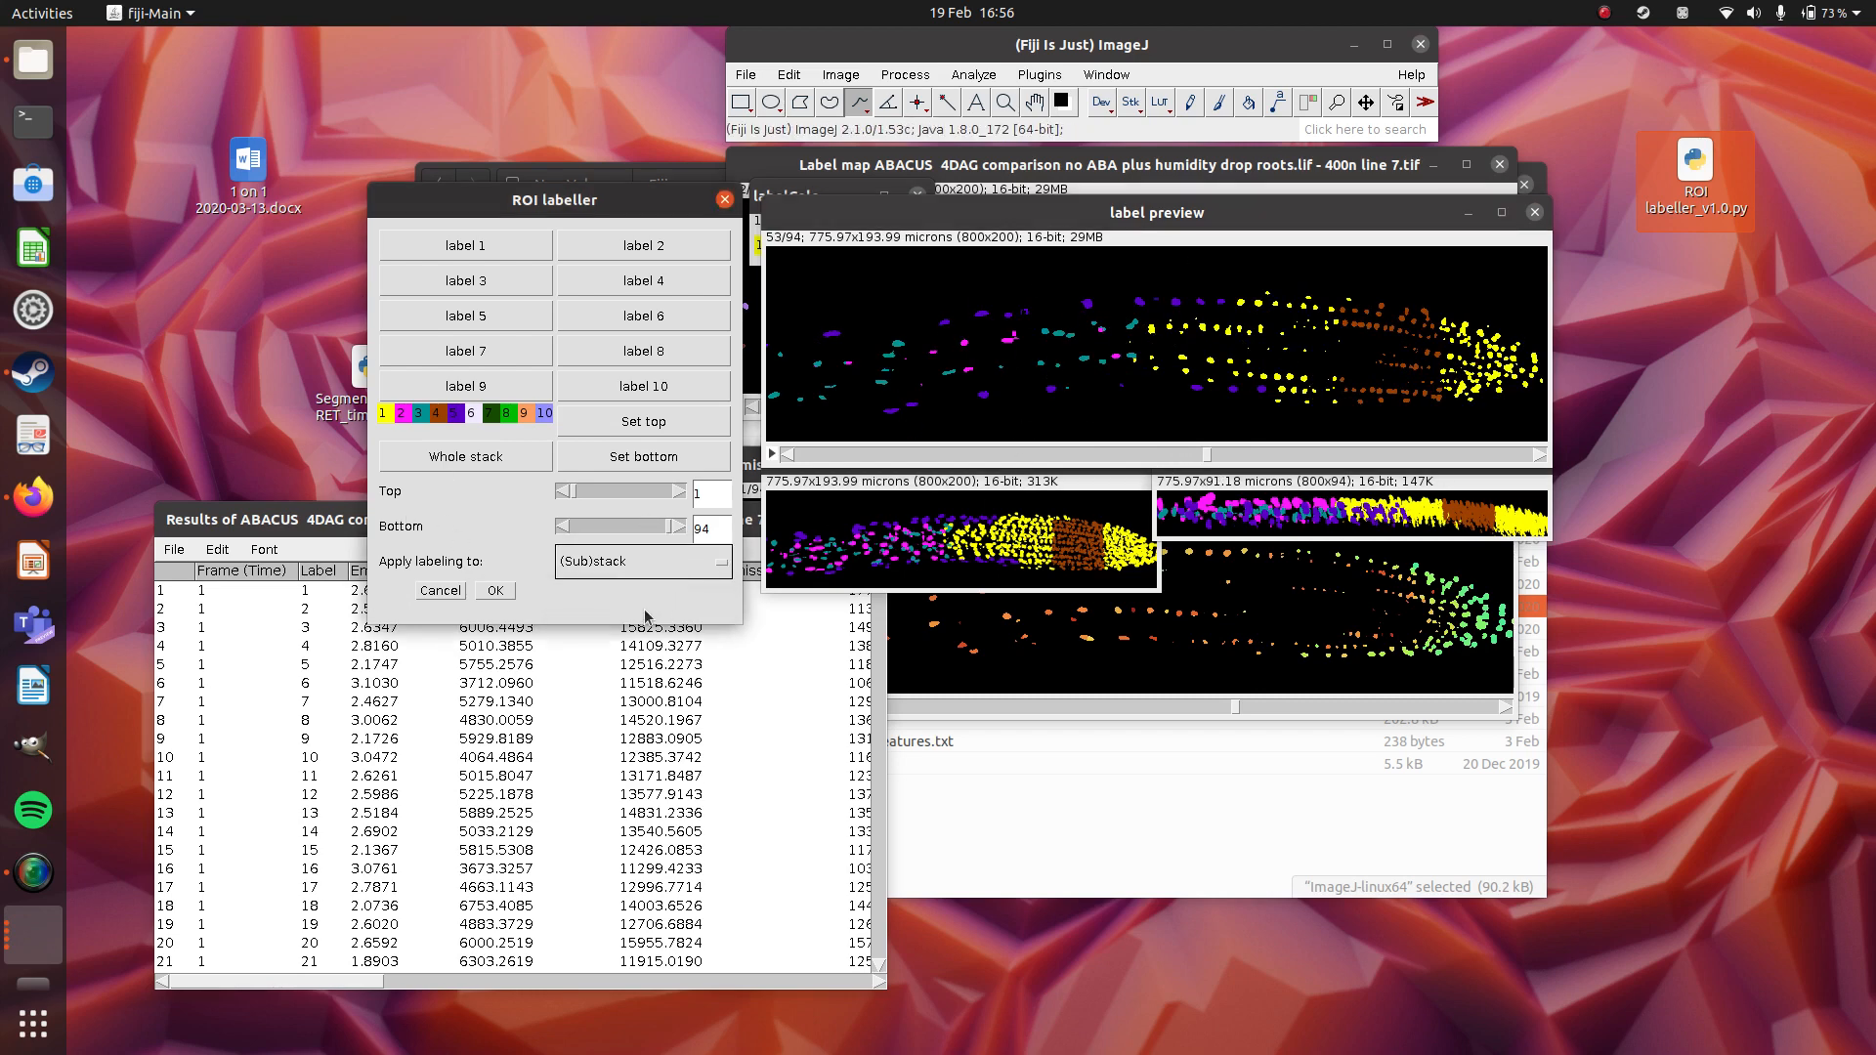
pyautogui.click(664, 562)
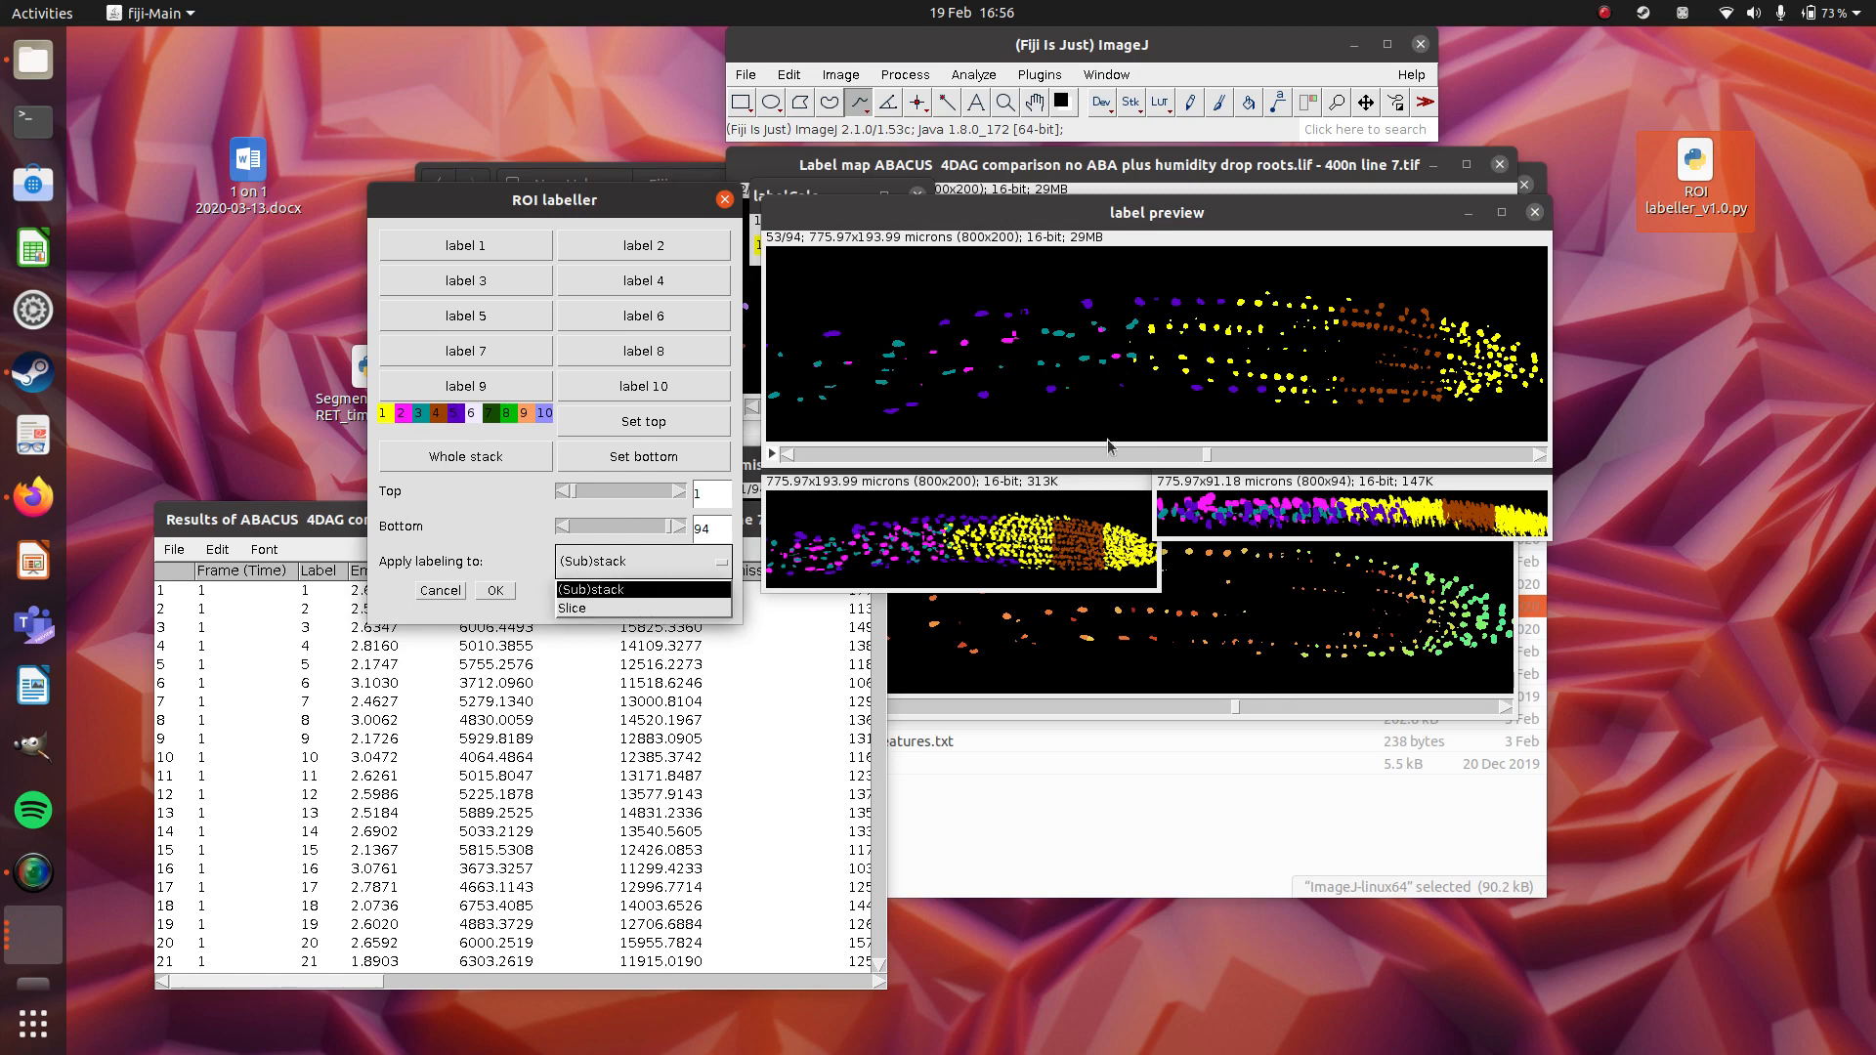
pyautogui.moveTo(1209, 457); pyautogui.dragTo(1114, 445)
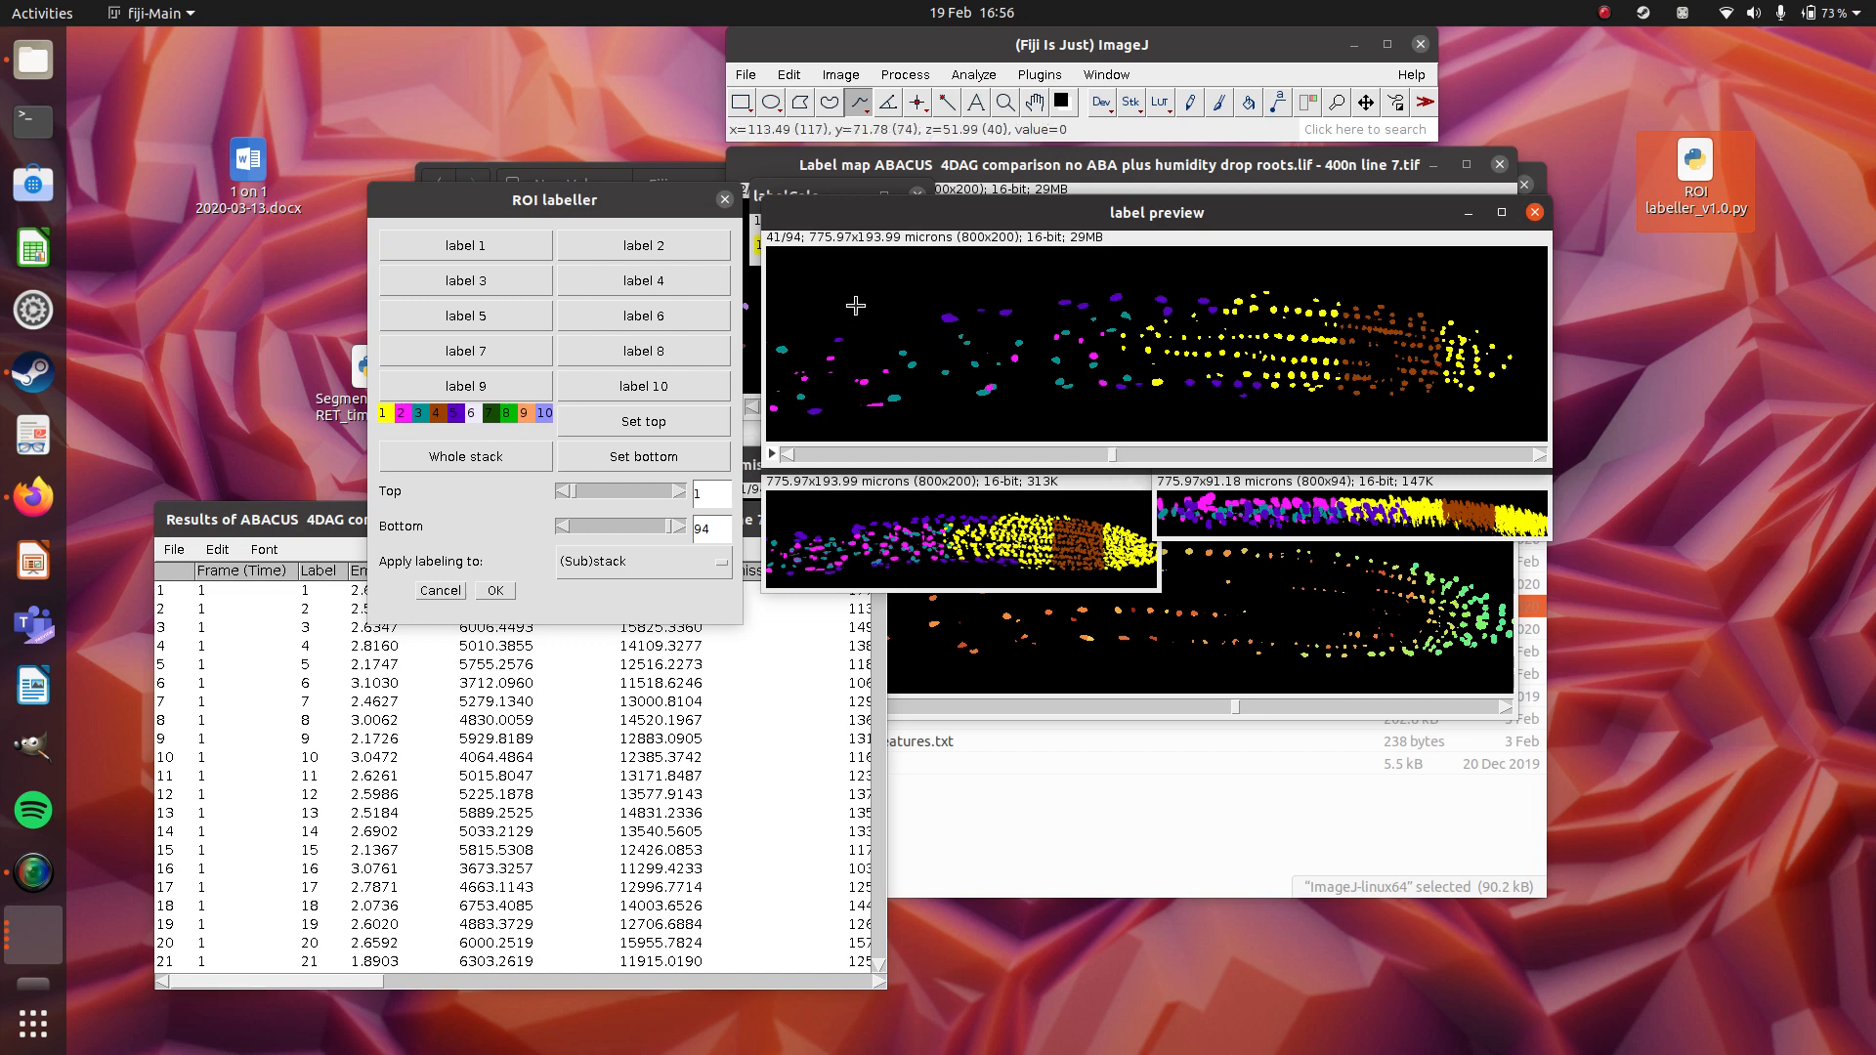
pyautogui.click(630, 424)
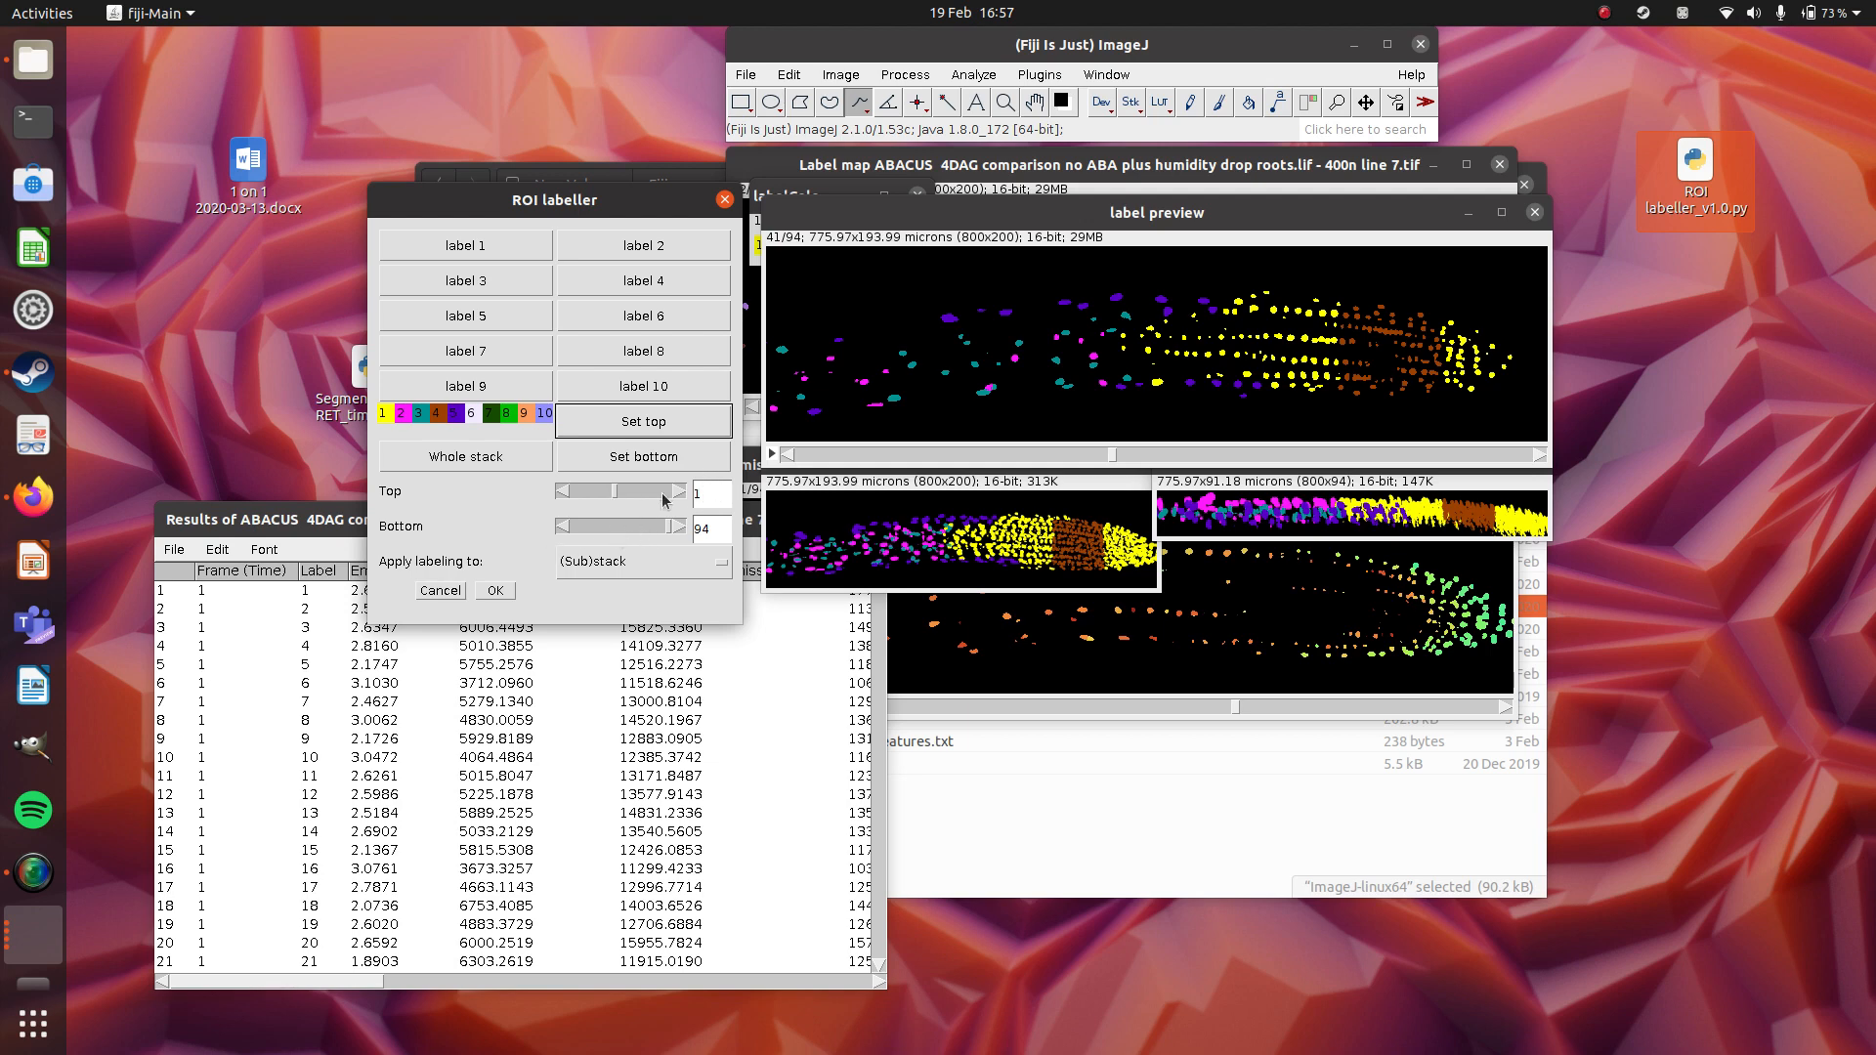
# Draw a rectangle around the yellow cells just behind the brown region on the label preview and assign label 6 to it.
pyautogui.click(741, 101)
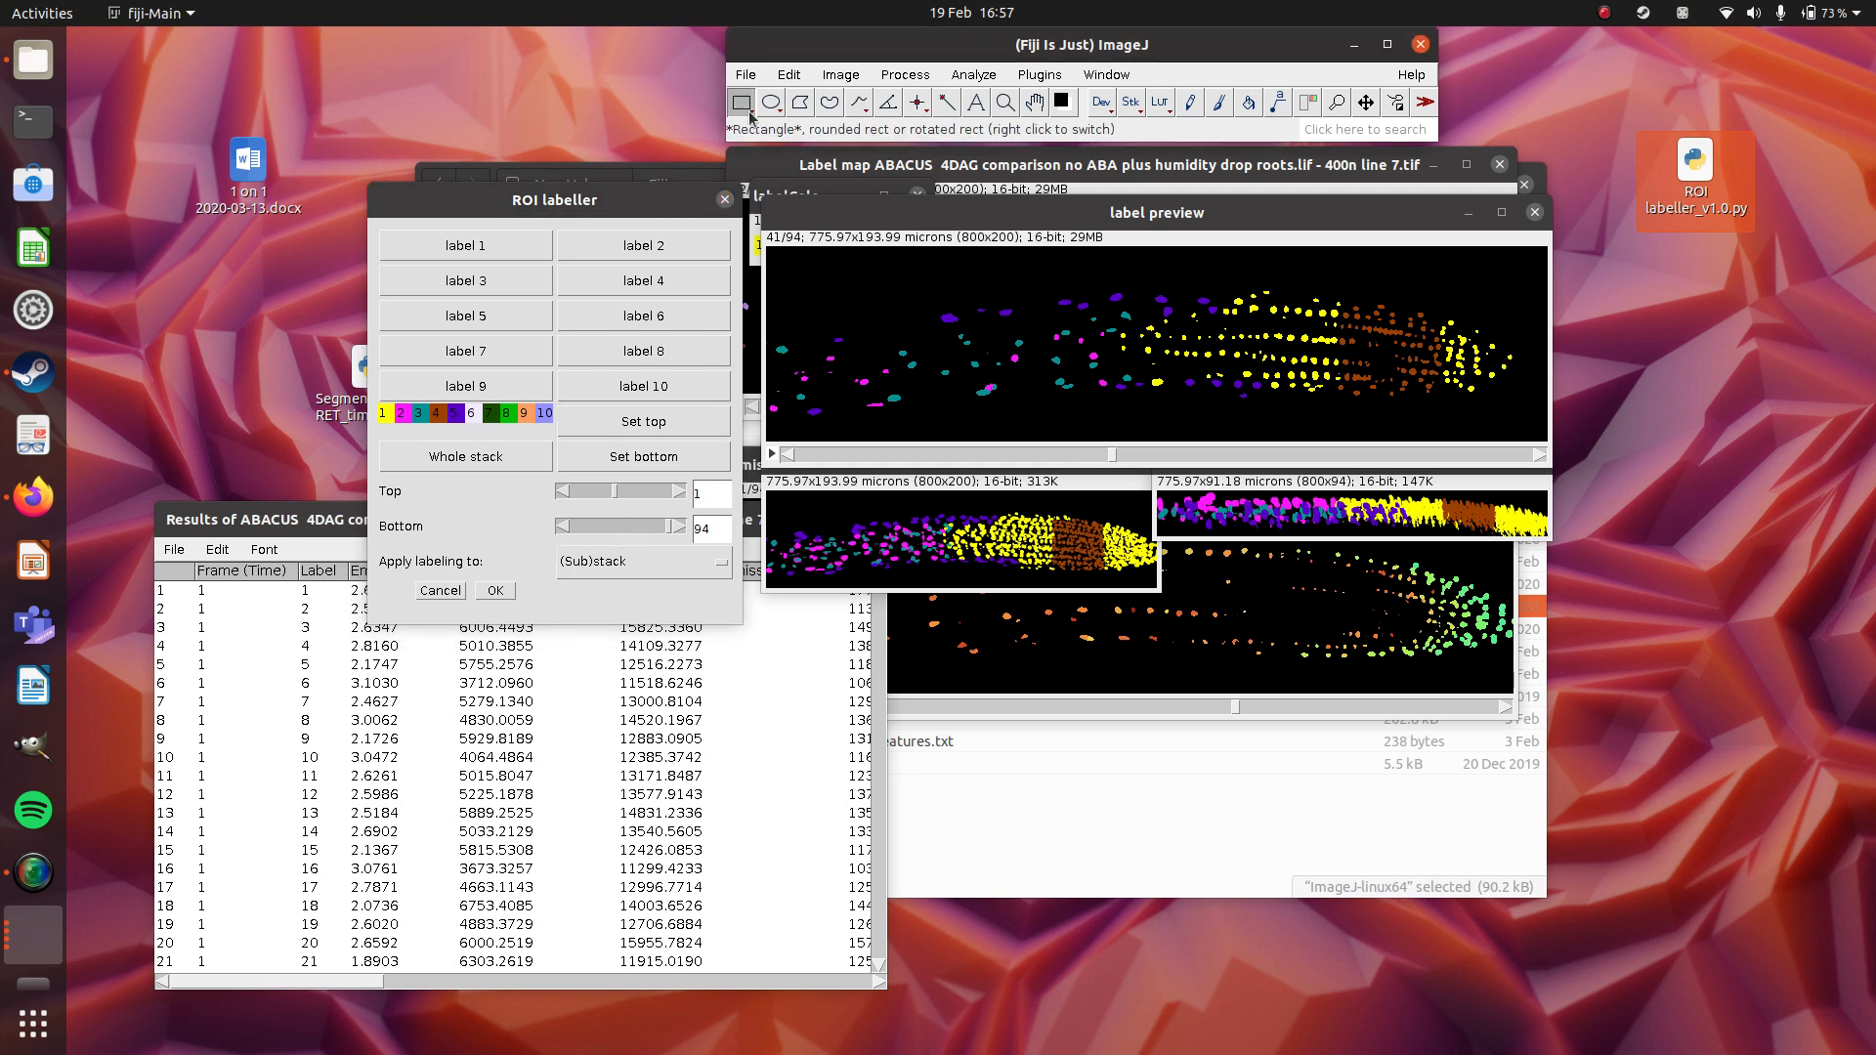
pyautogui.moveTo(1188, 255); pyautogui.dragTo(1335, 412)
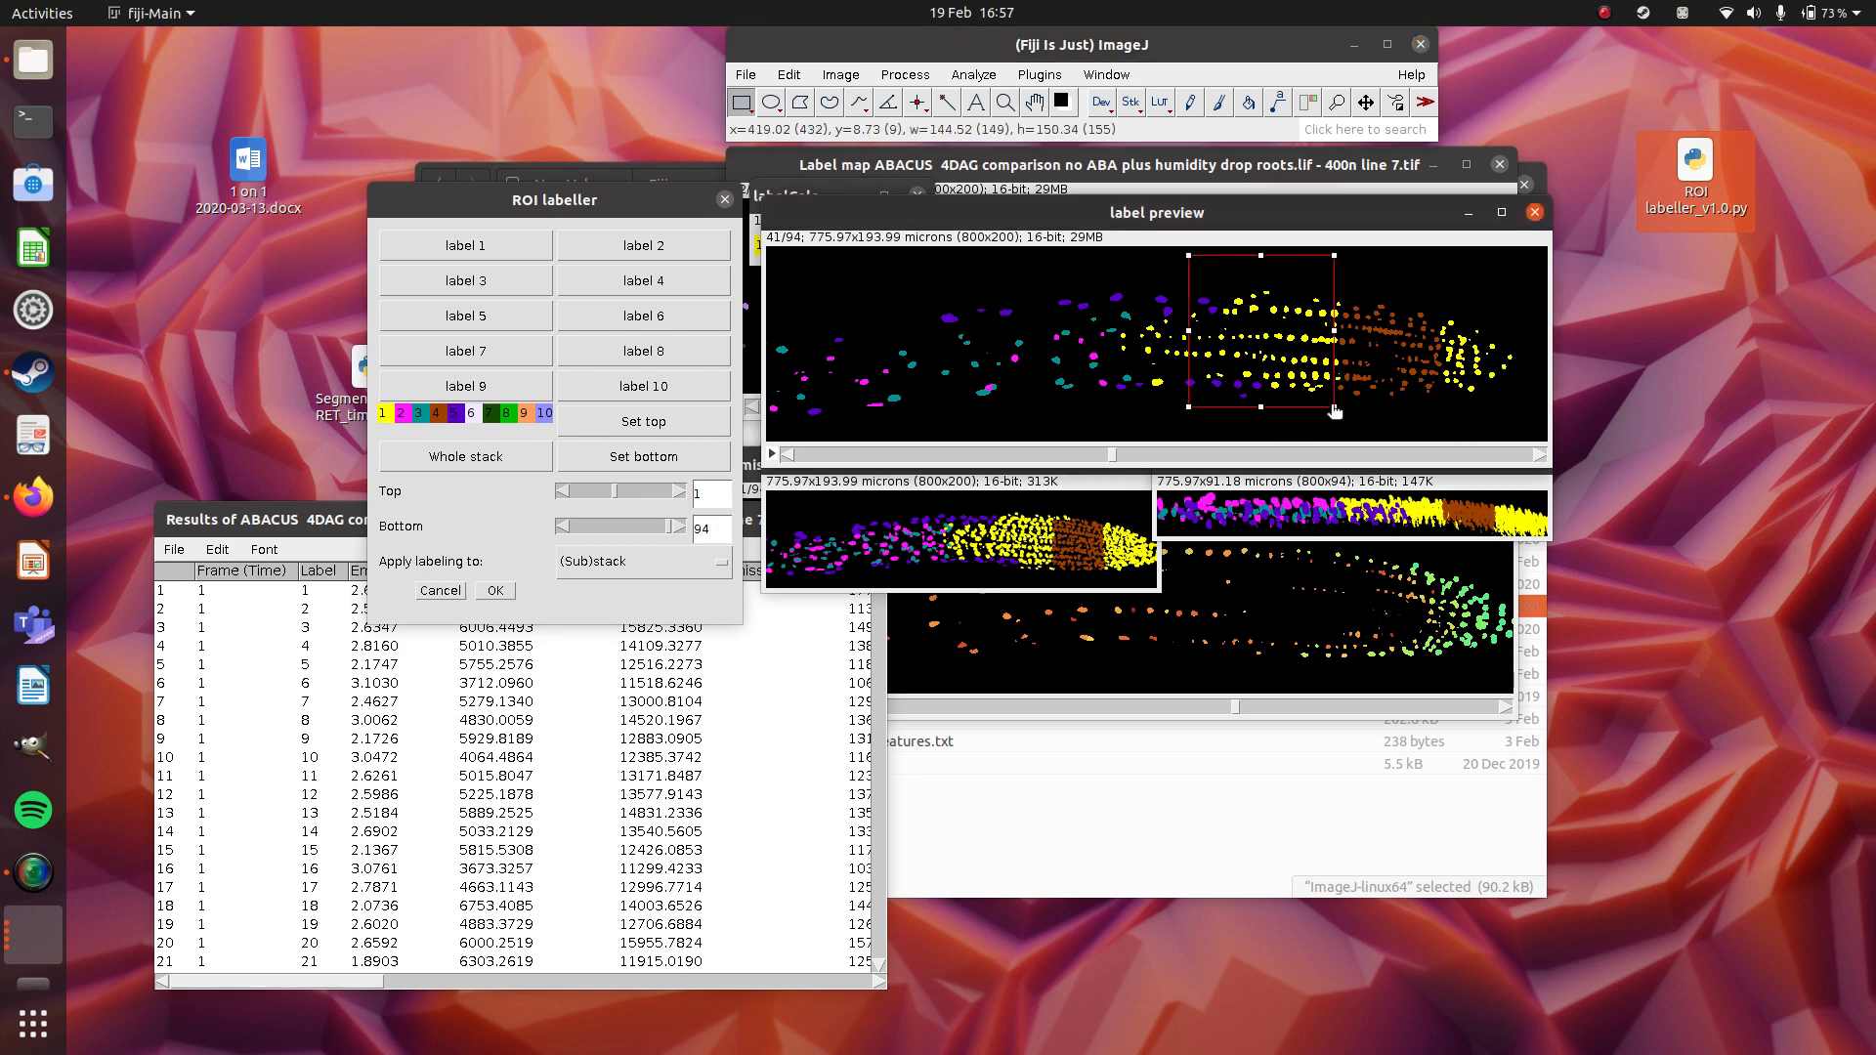
pyautogui.click(622, 322)
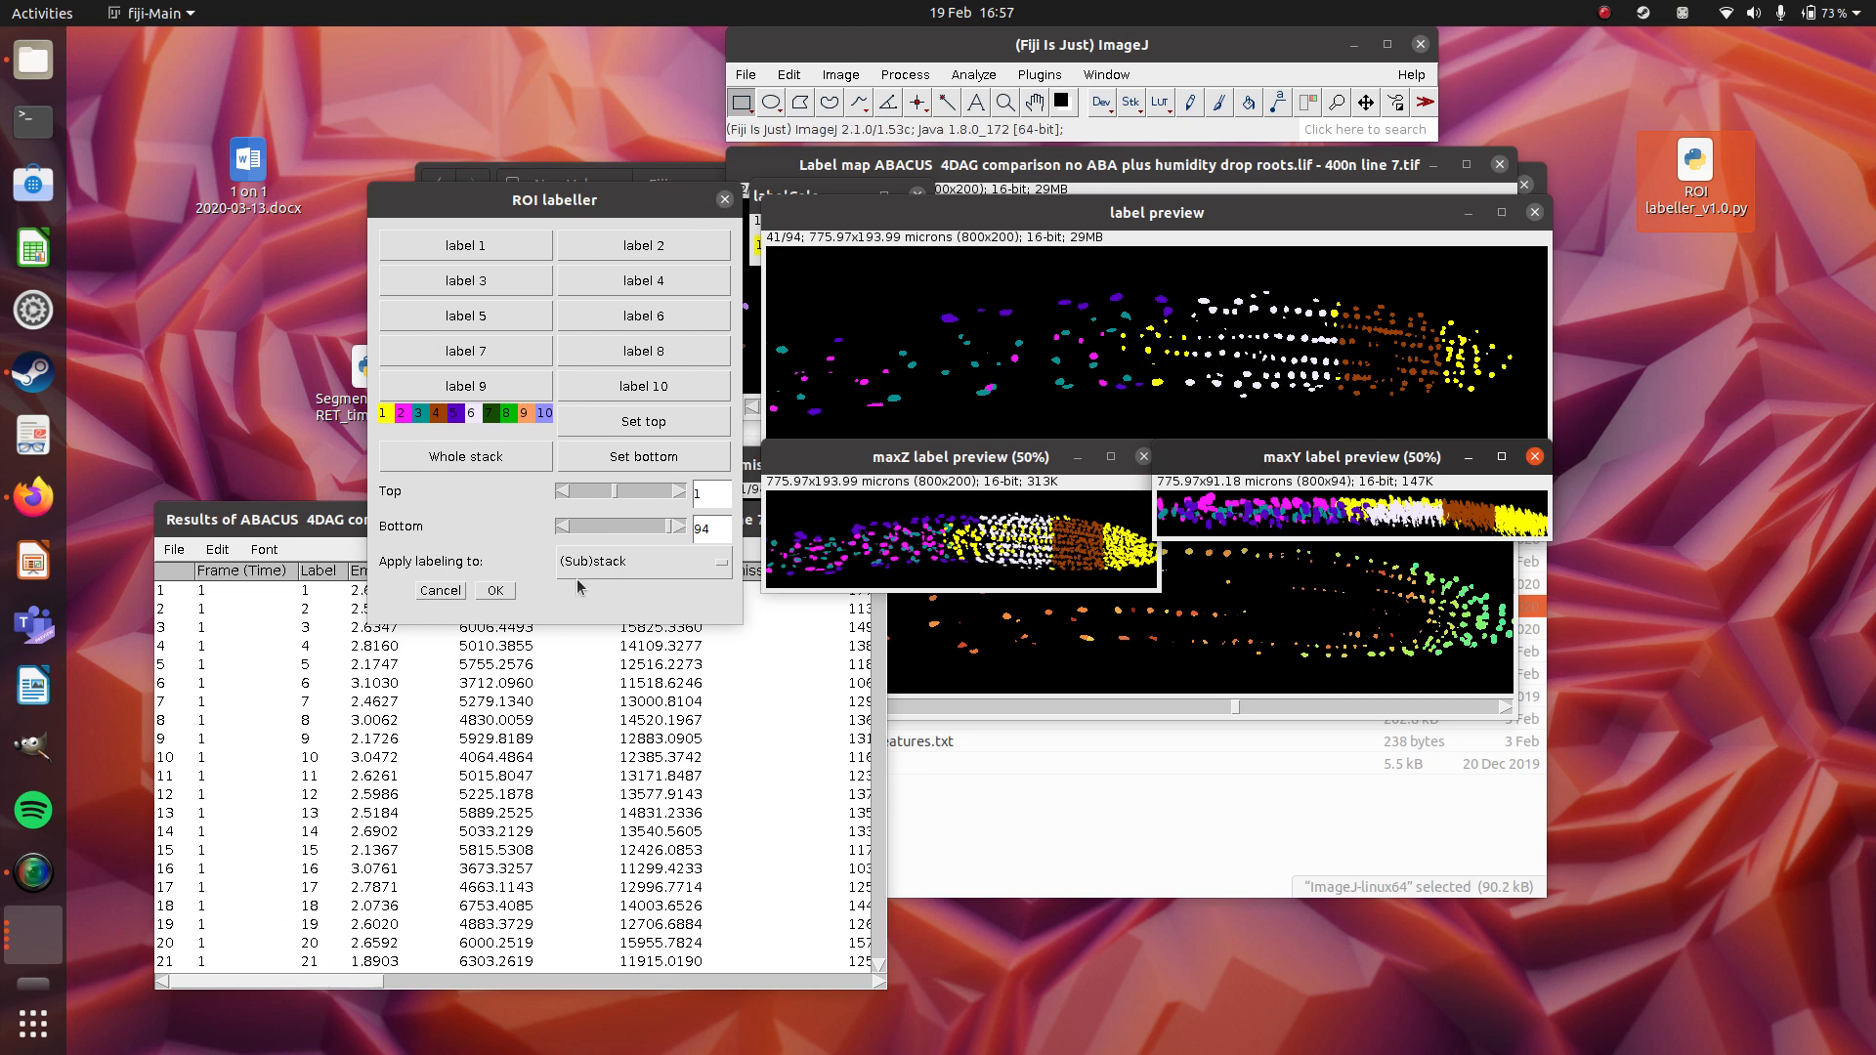
# Adjust the substack range to top 42 and bottom 76, and reset the labelling range to the whole stack.
pyautogui.moveTo(667, 531); pyautogui.dragTo(621, 502)
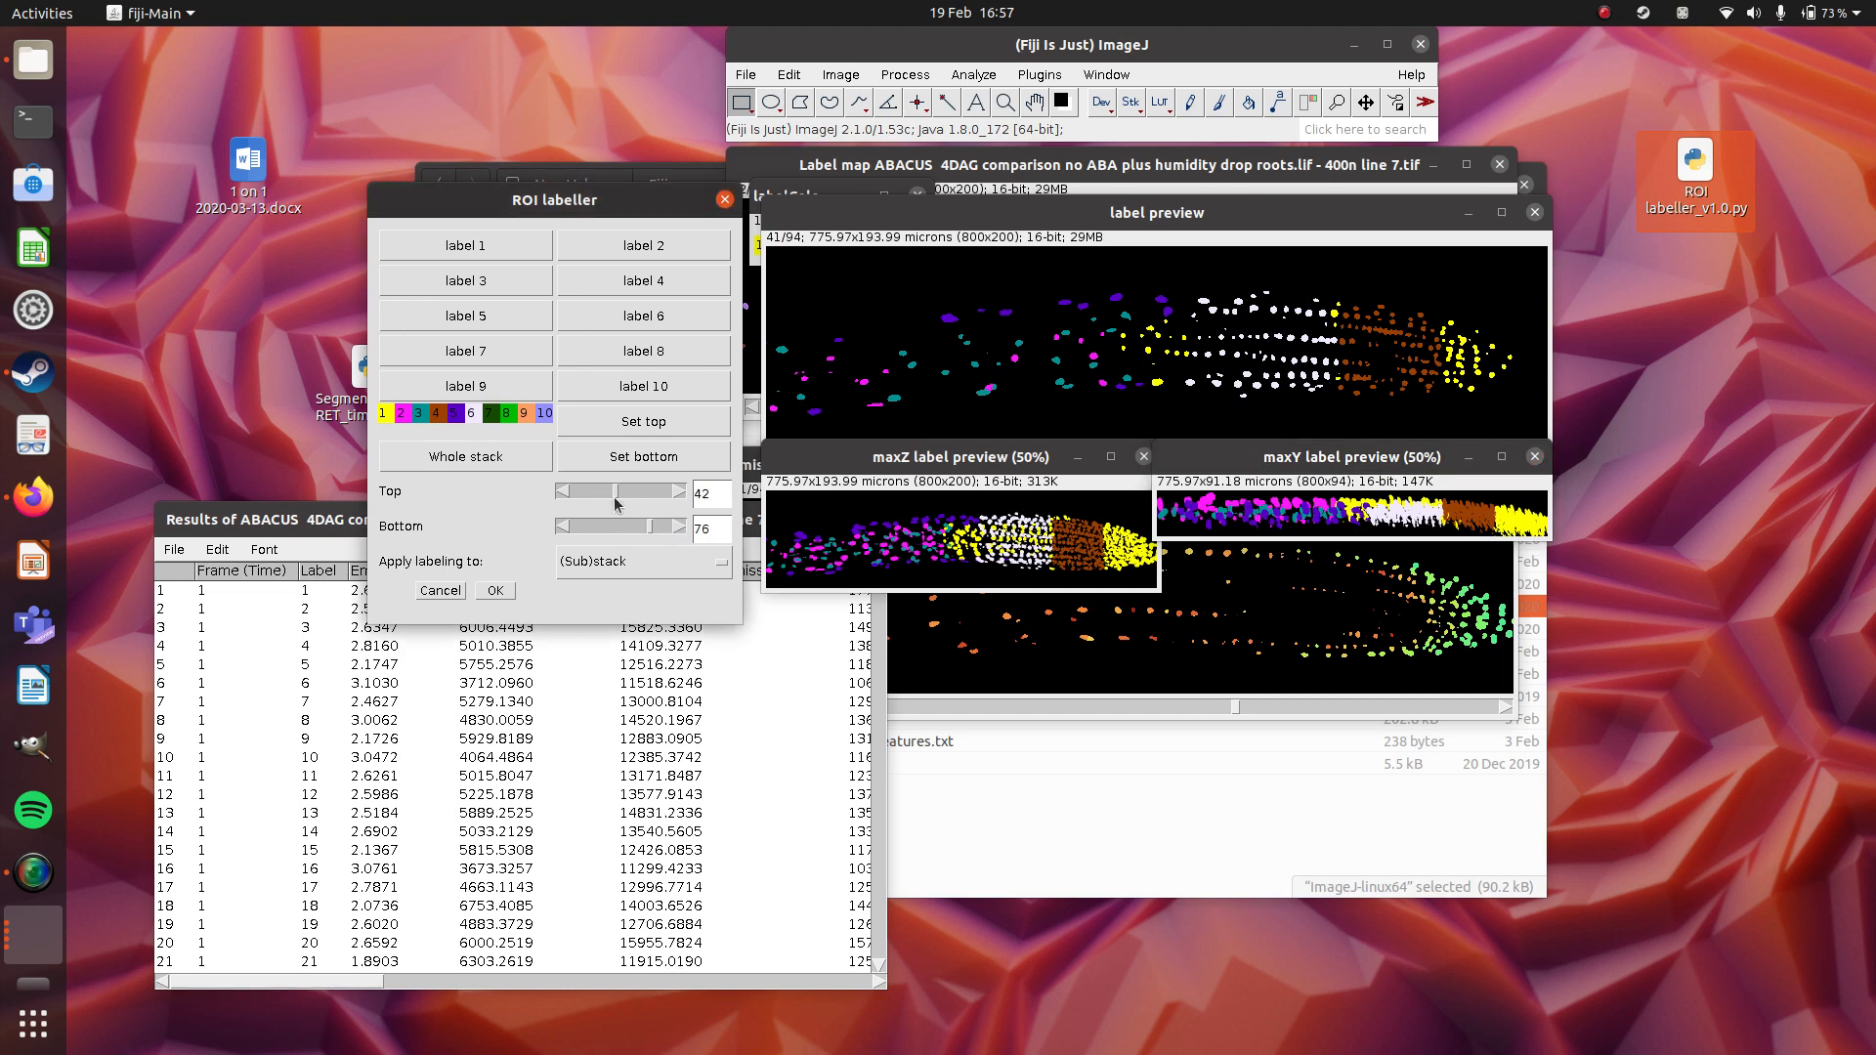
pyautogui.click(451, 459)
pyautogui.click(657, 452)
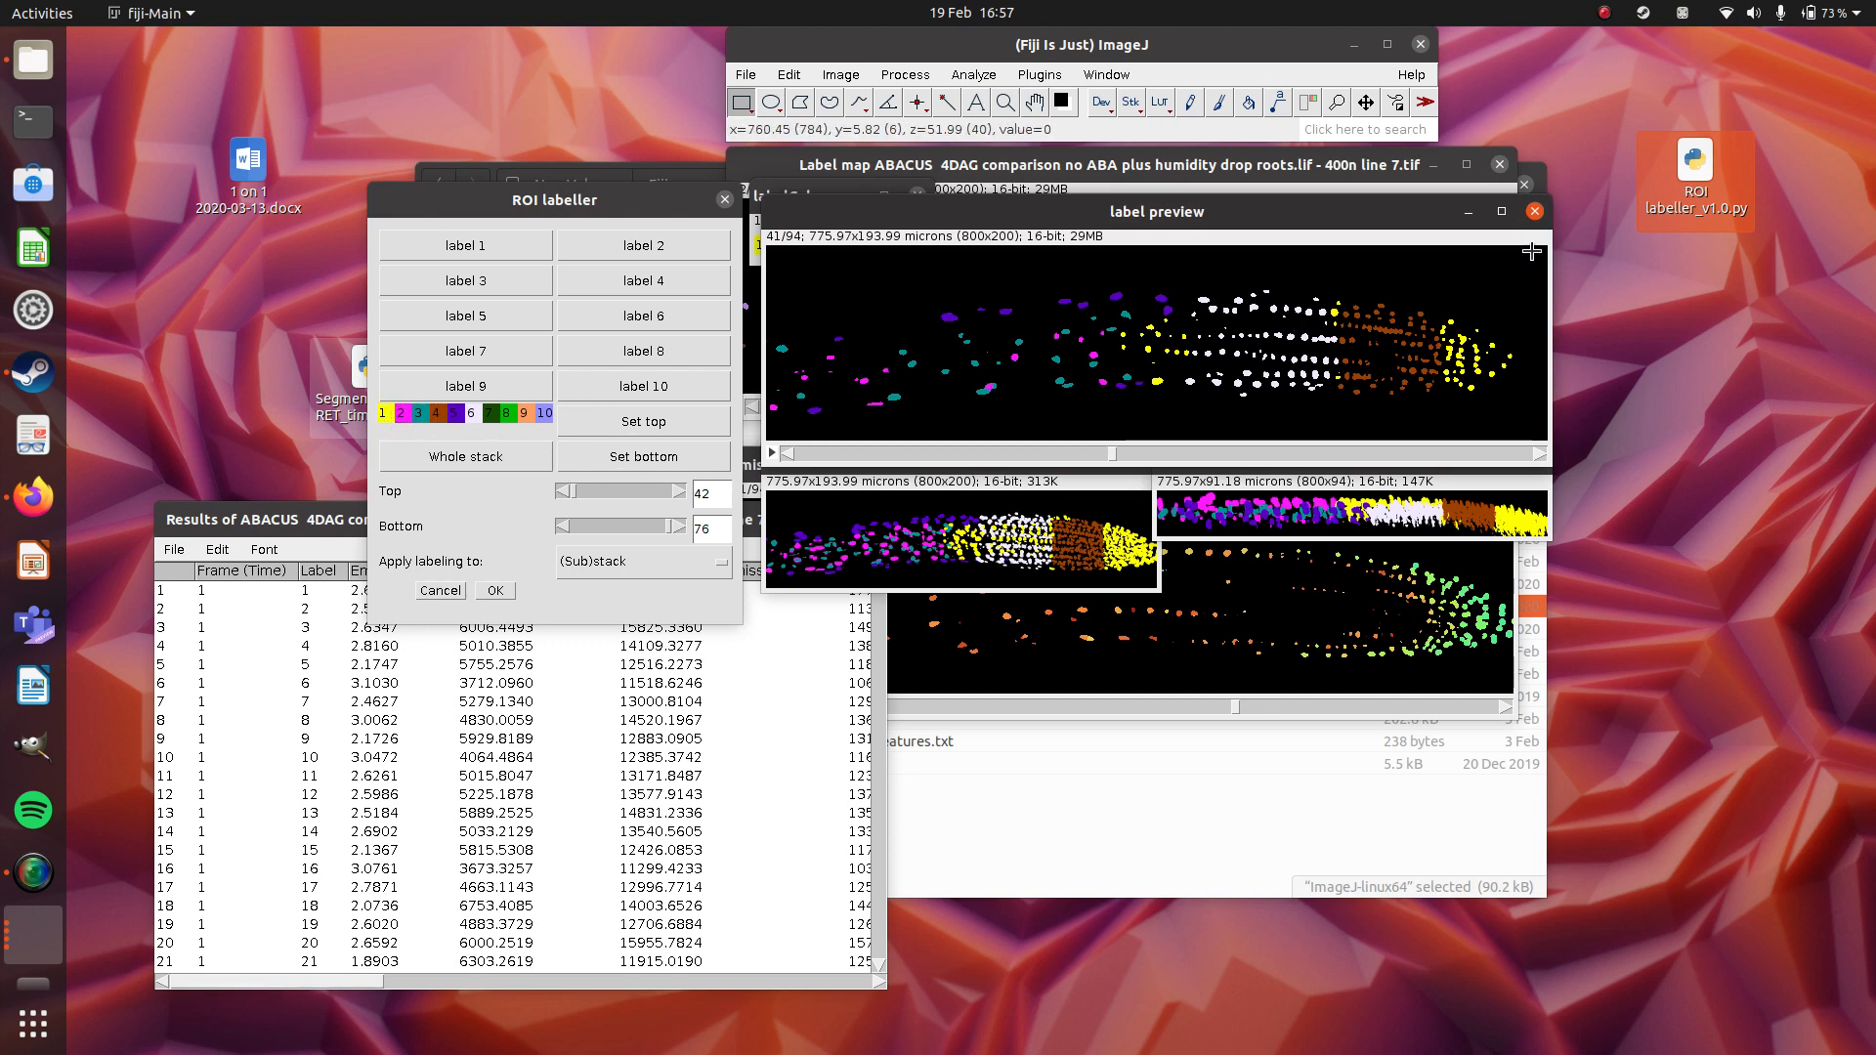
# Draw a rectangle about 766 by 181 microns around the entire root on the label preview and assign label 1 to it.
pyautogui.moveTo(1538, 258); pyautogui.dragTo(766, 441)
pyautogui.click(501, 242)
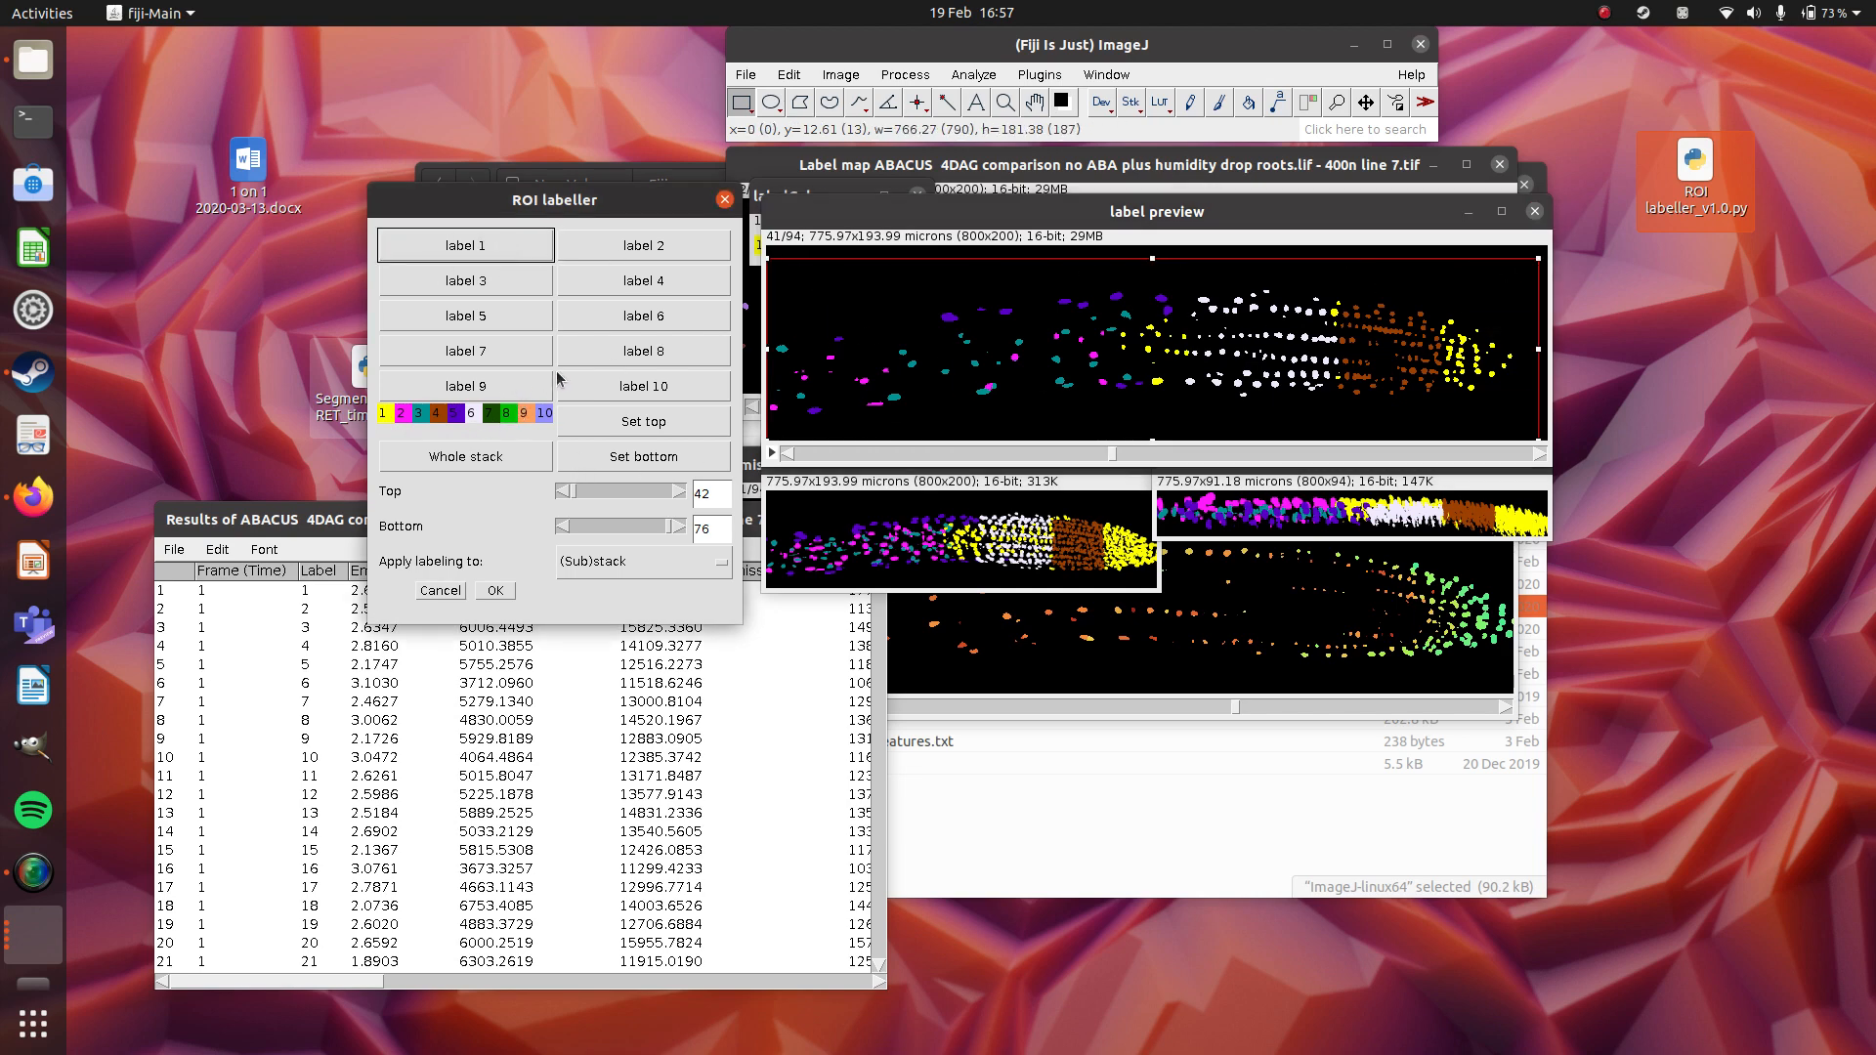
pyautogui.click(527, 260)
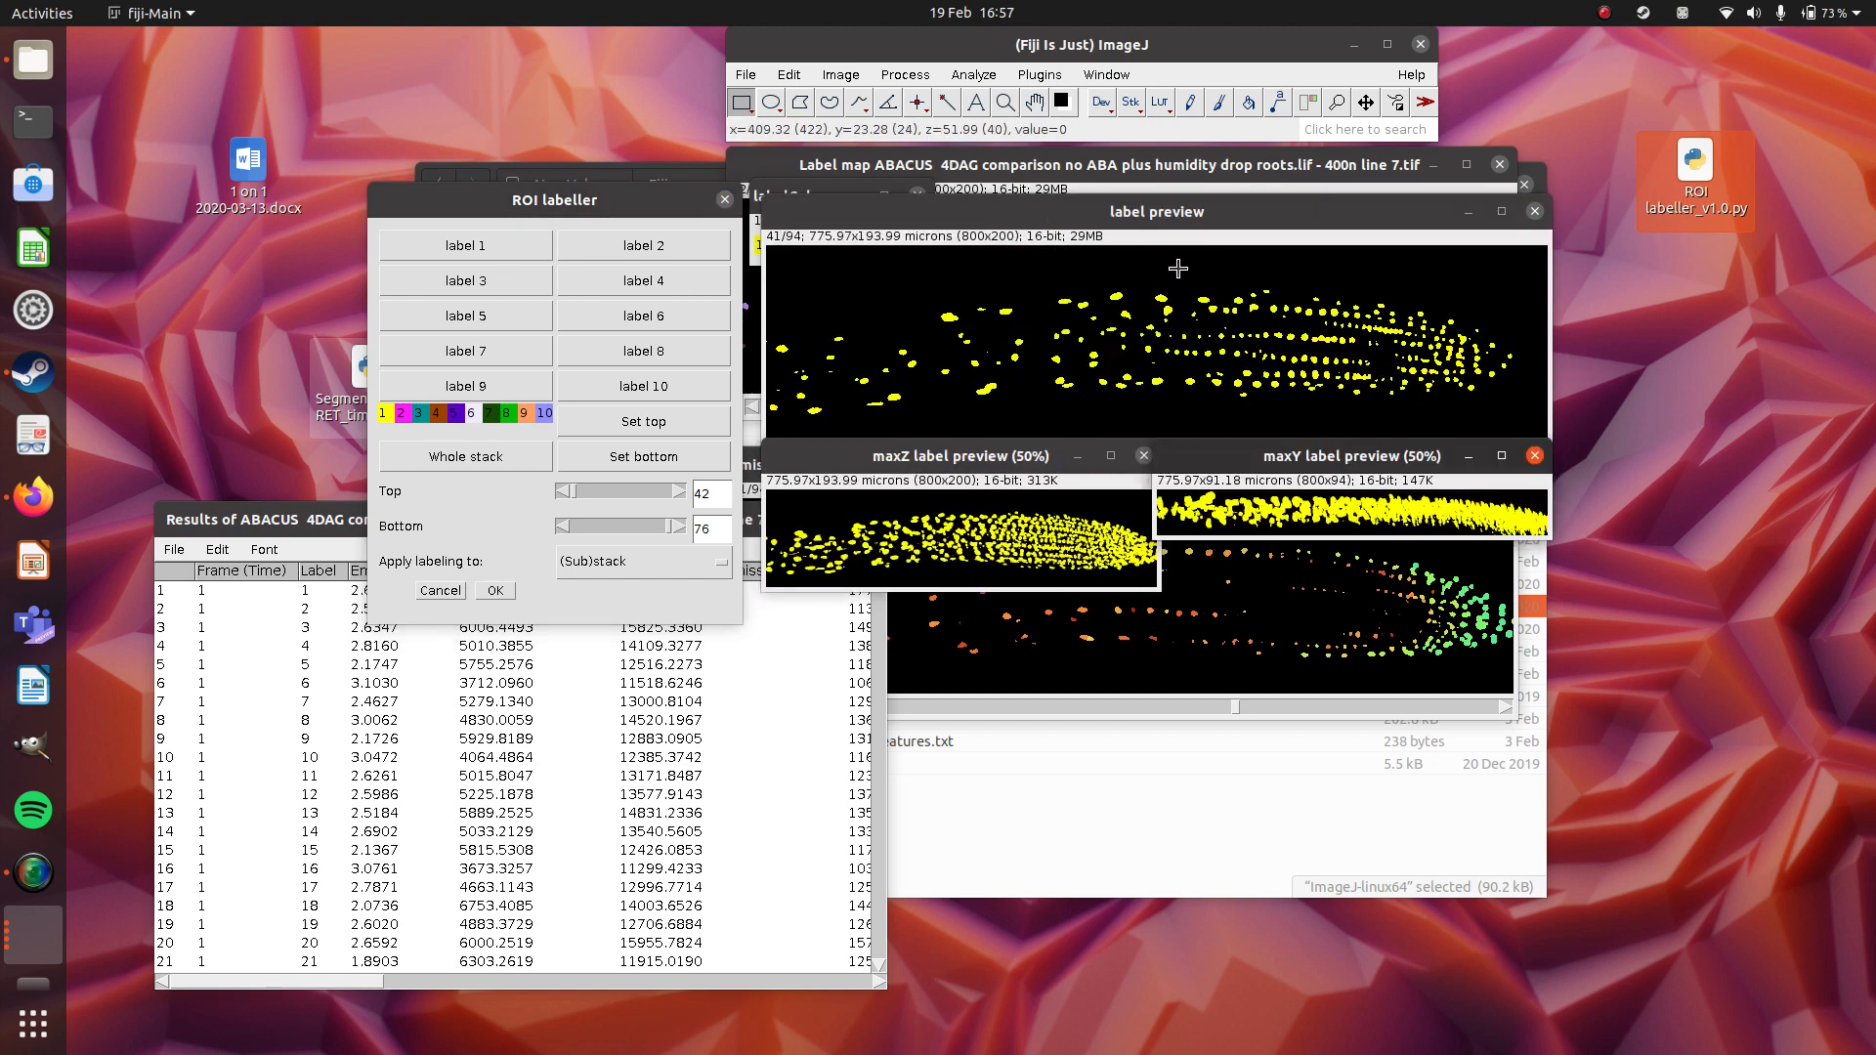
# Draw a rectangle over the full height of the root's rear half, away from the tip, and assign label 2 to it.
pyautogui.click(1338, 217)
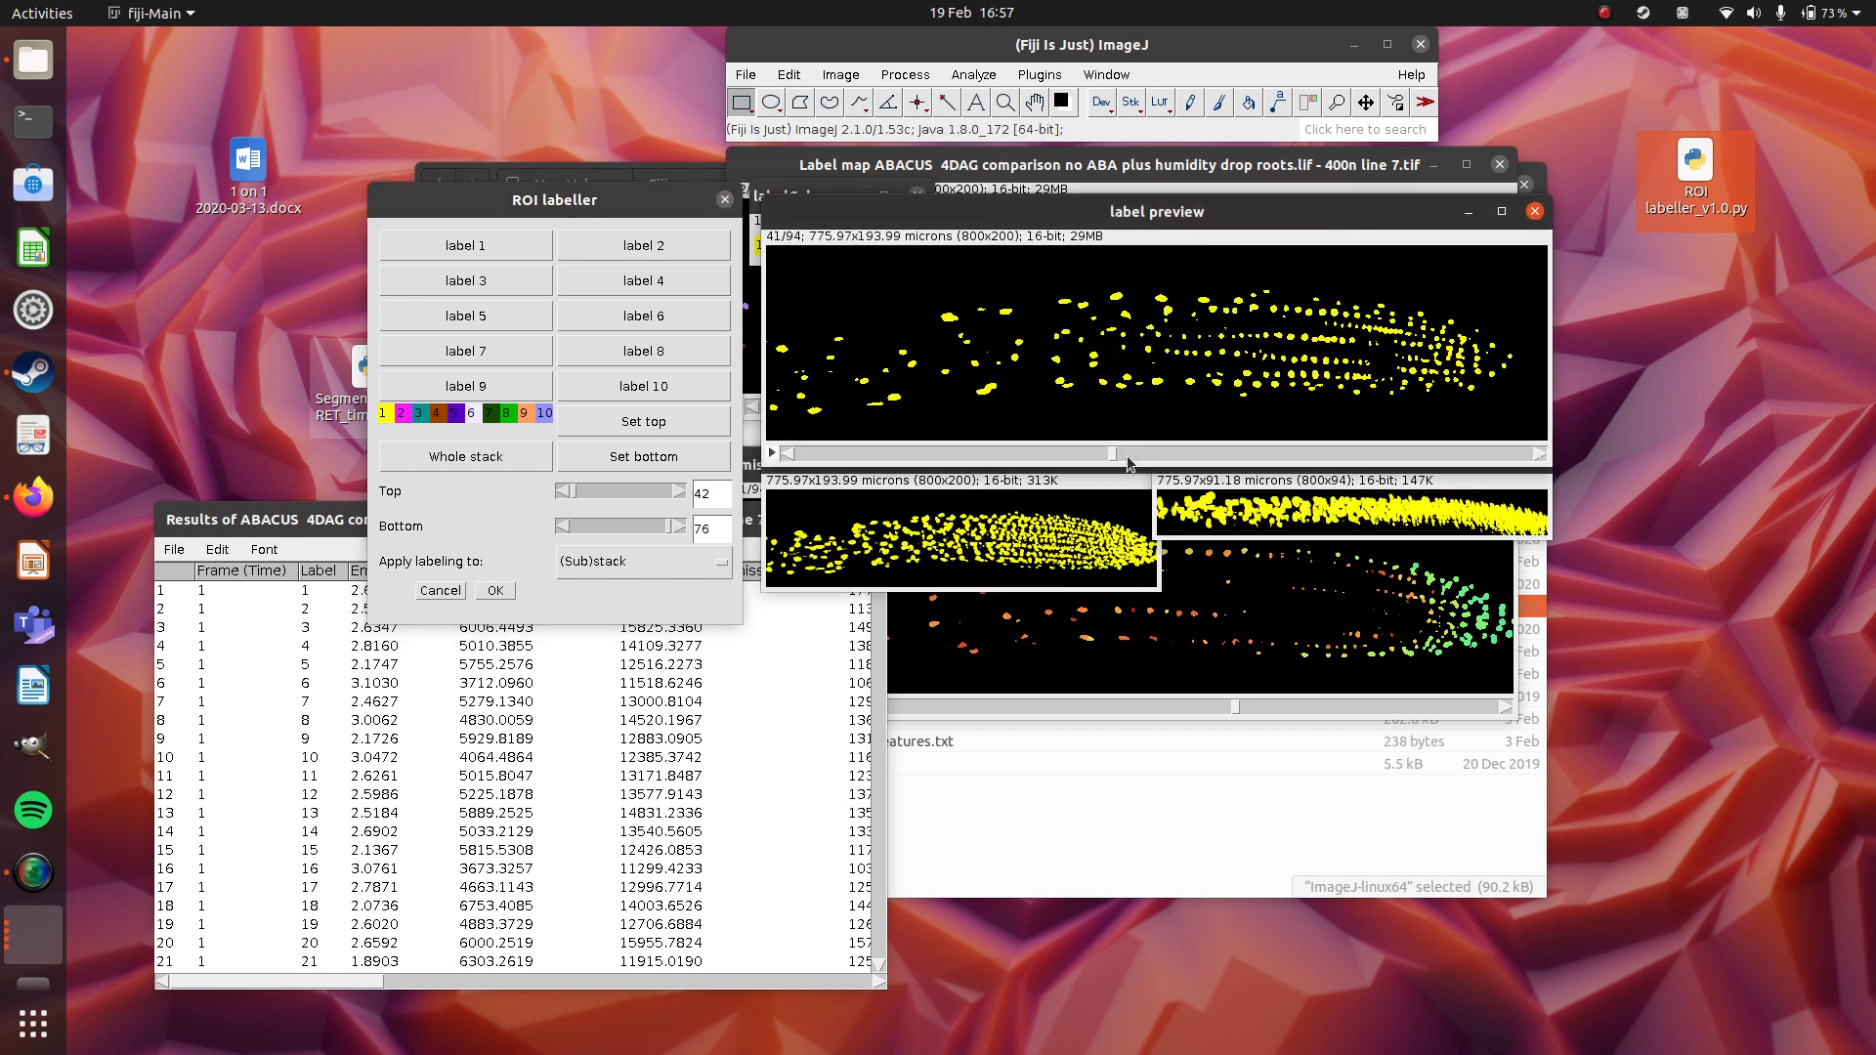
pyautogui.moveTo(1128, 455); pyautogui.dragTo(1017, 470)
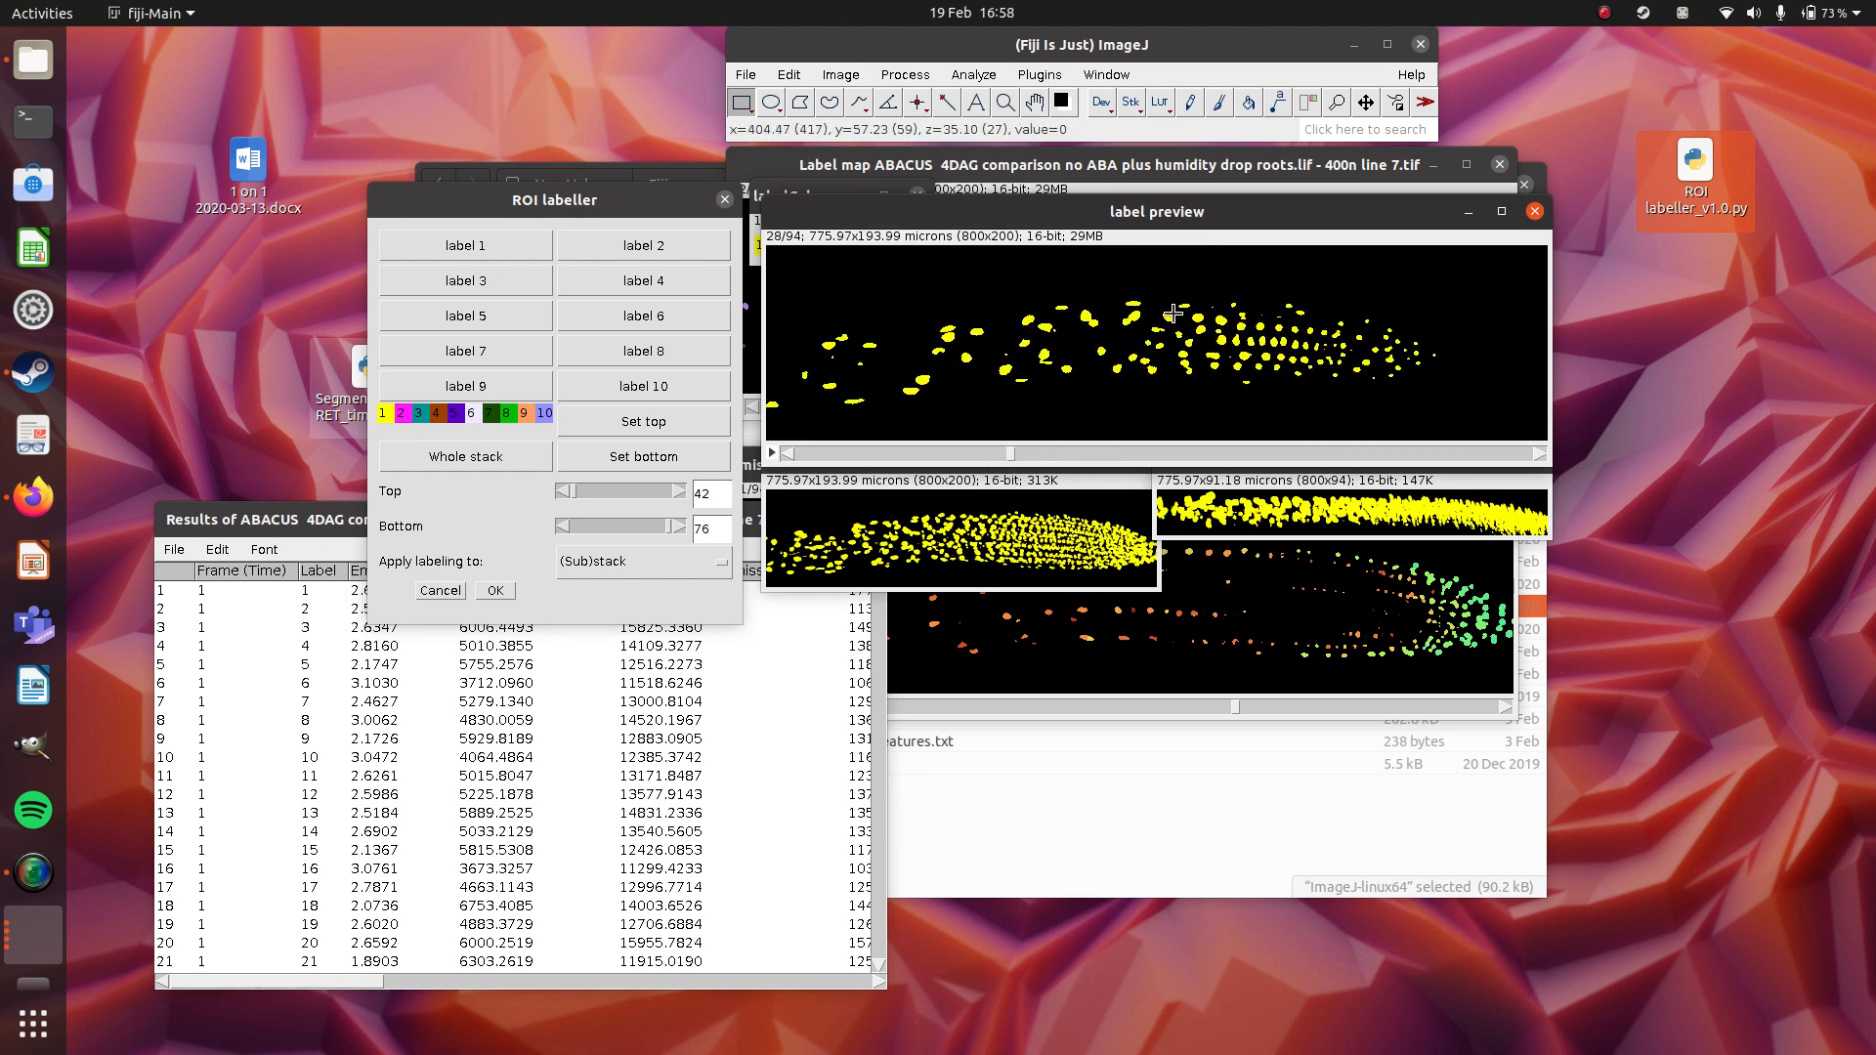
pyautogui.moveTo(1013, 461); pyautogui.dragTo(1056, 463)
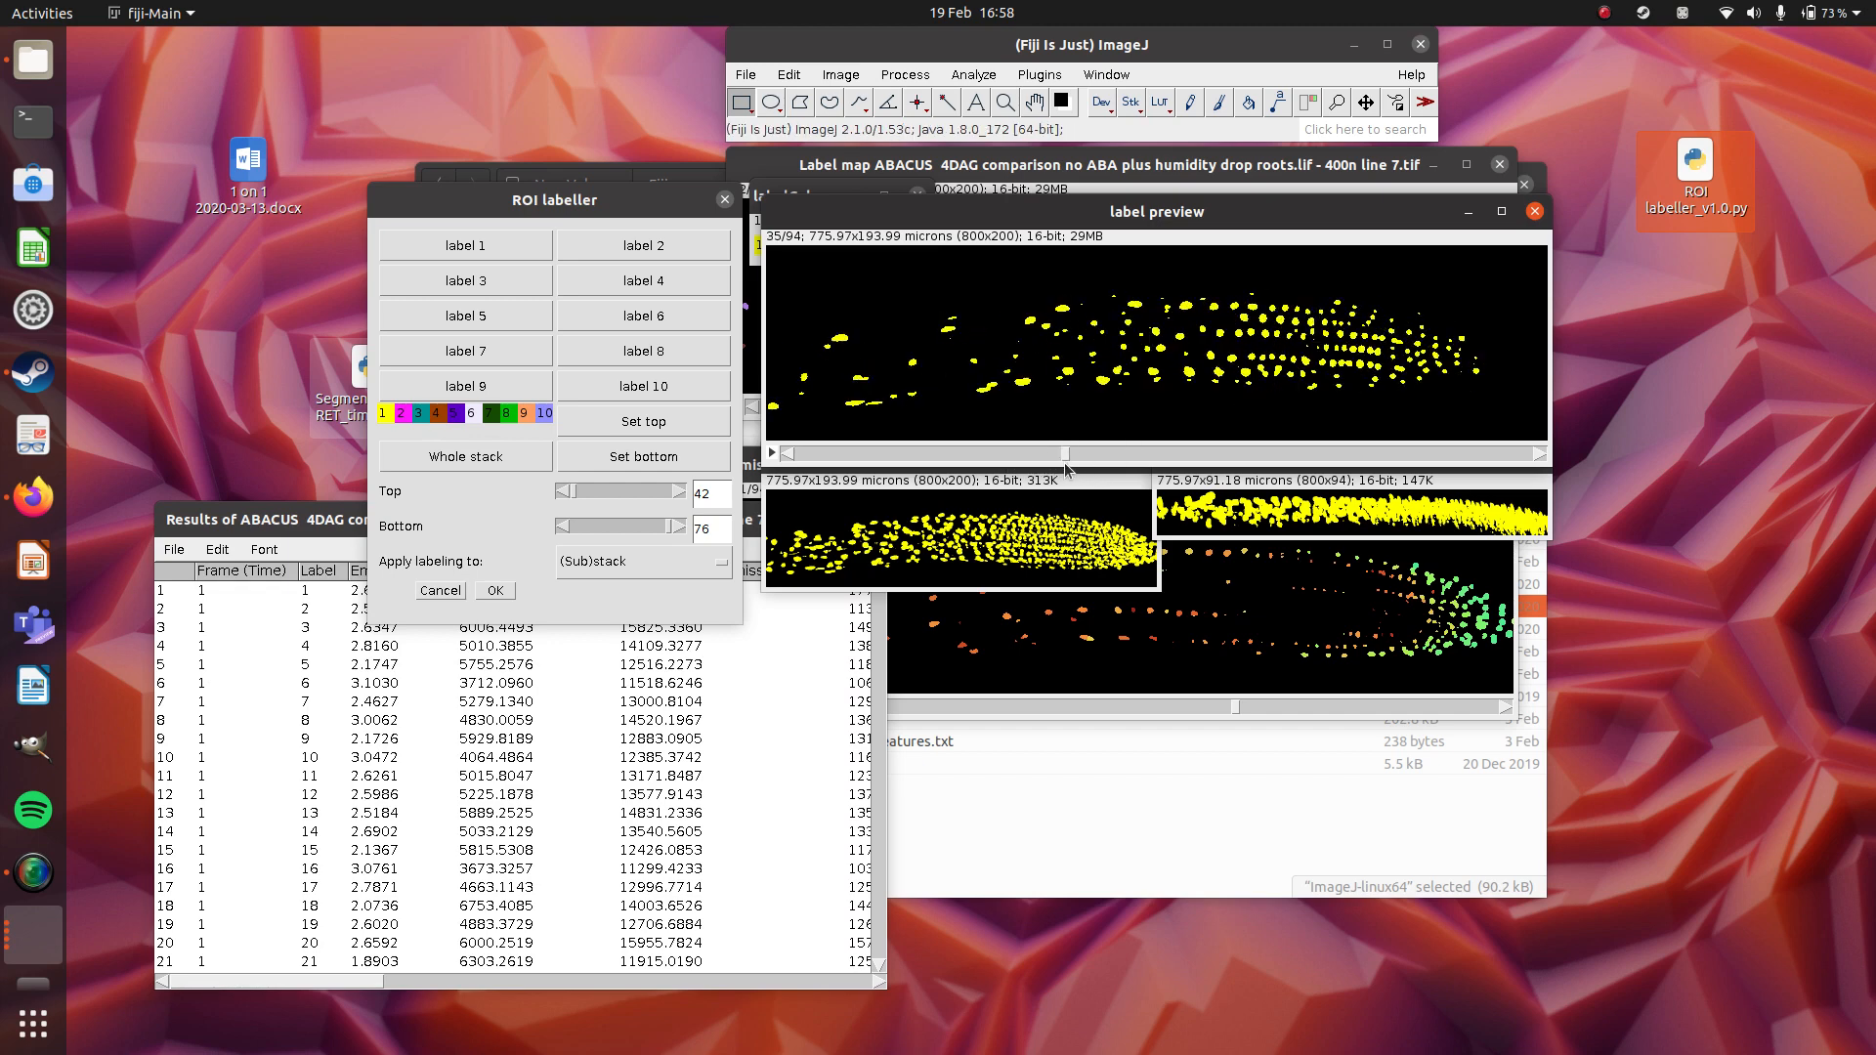
pyautogui.moveTo(1197, 272); pyautogui.dragTo(469, 557)
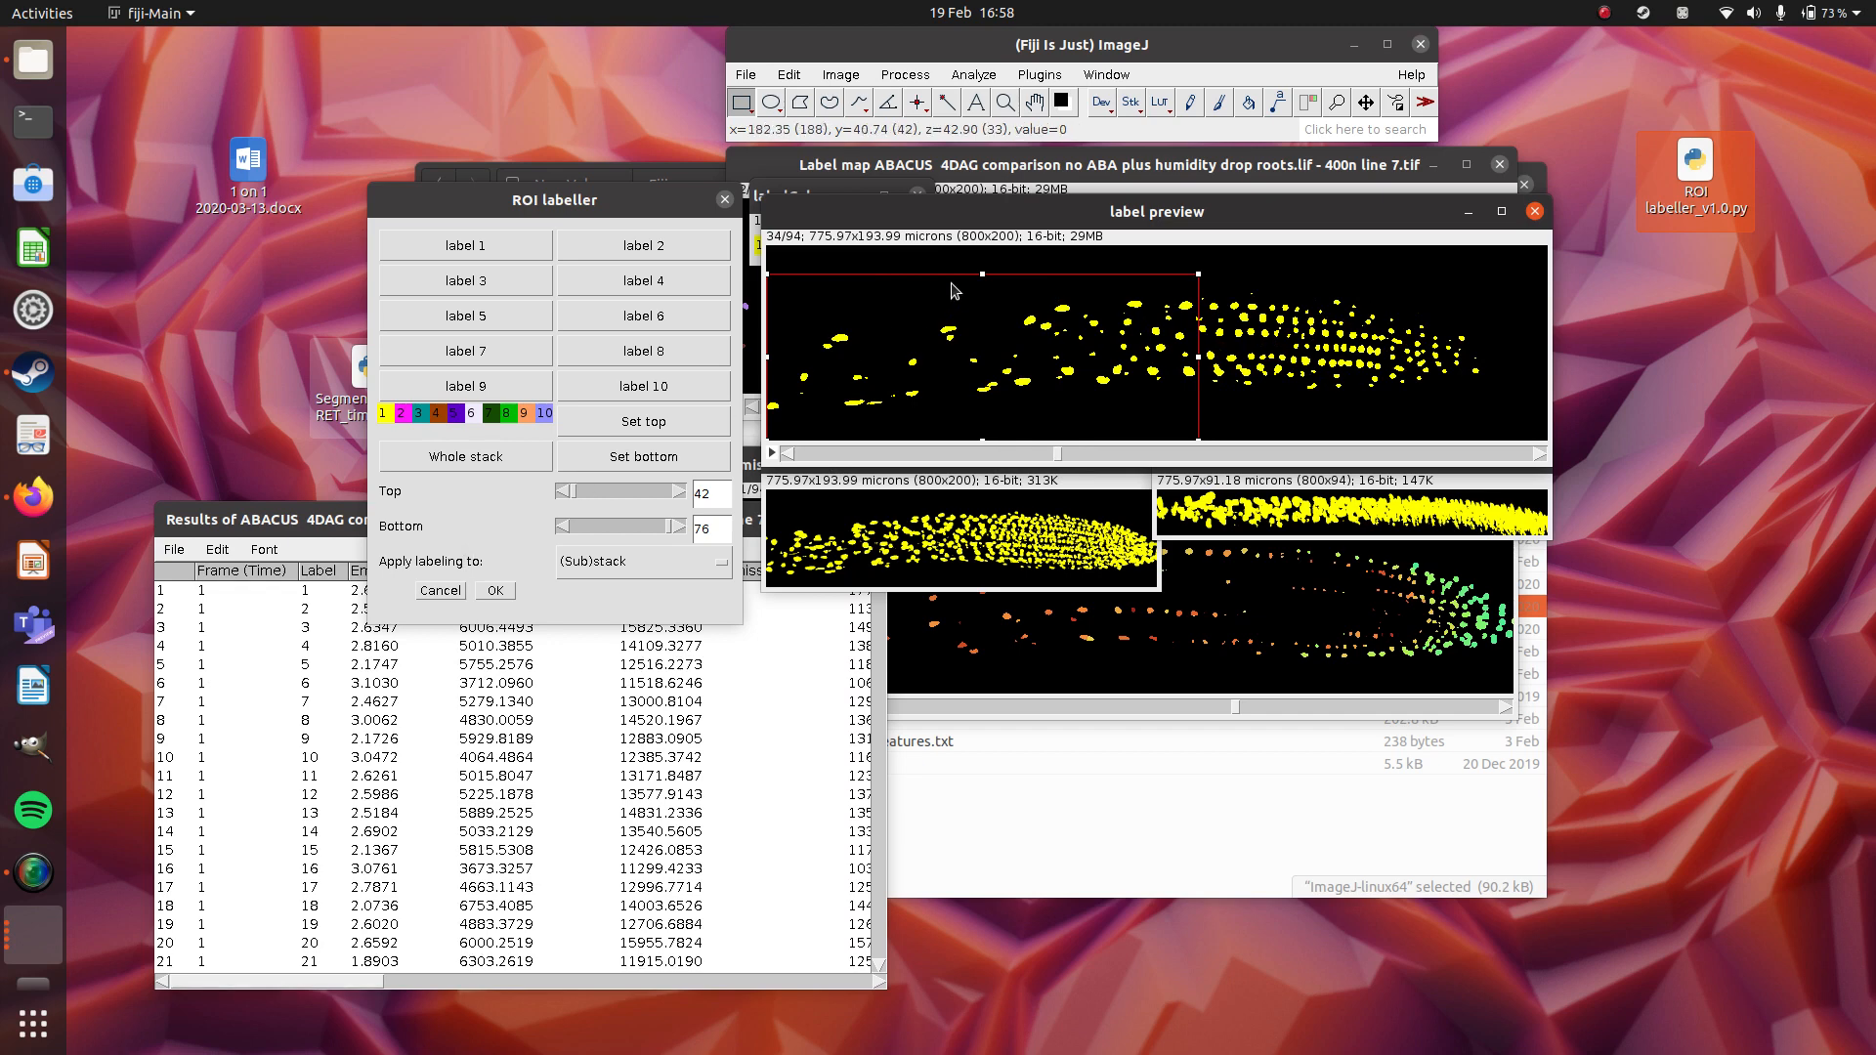
pyautogui.moveTo(982, 273); pyautogui.dragTo(981, 217)
pyautogui.click(630, 245)
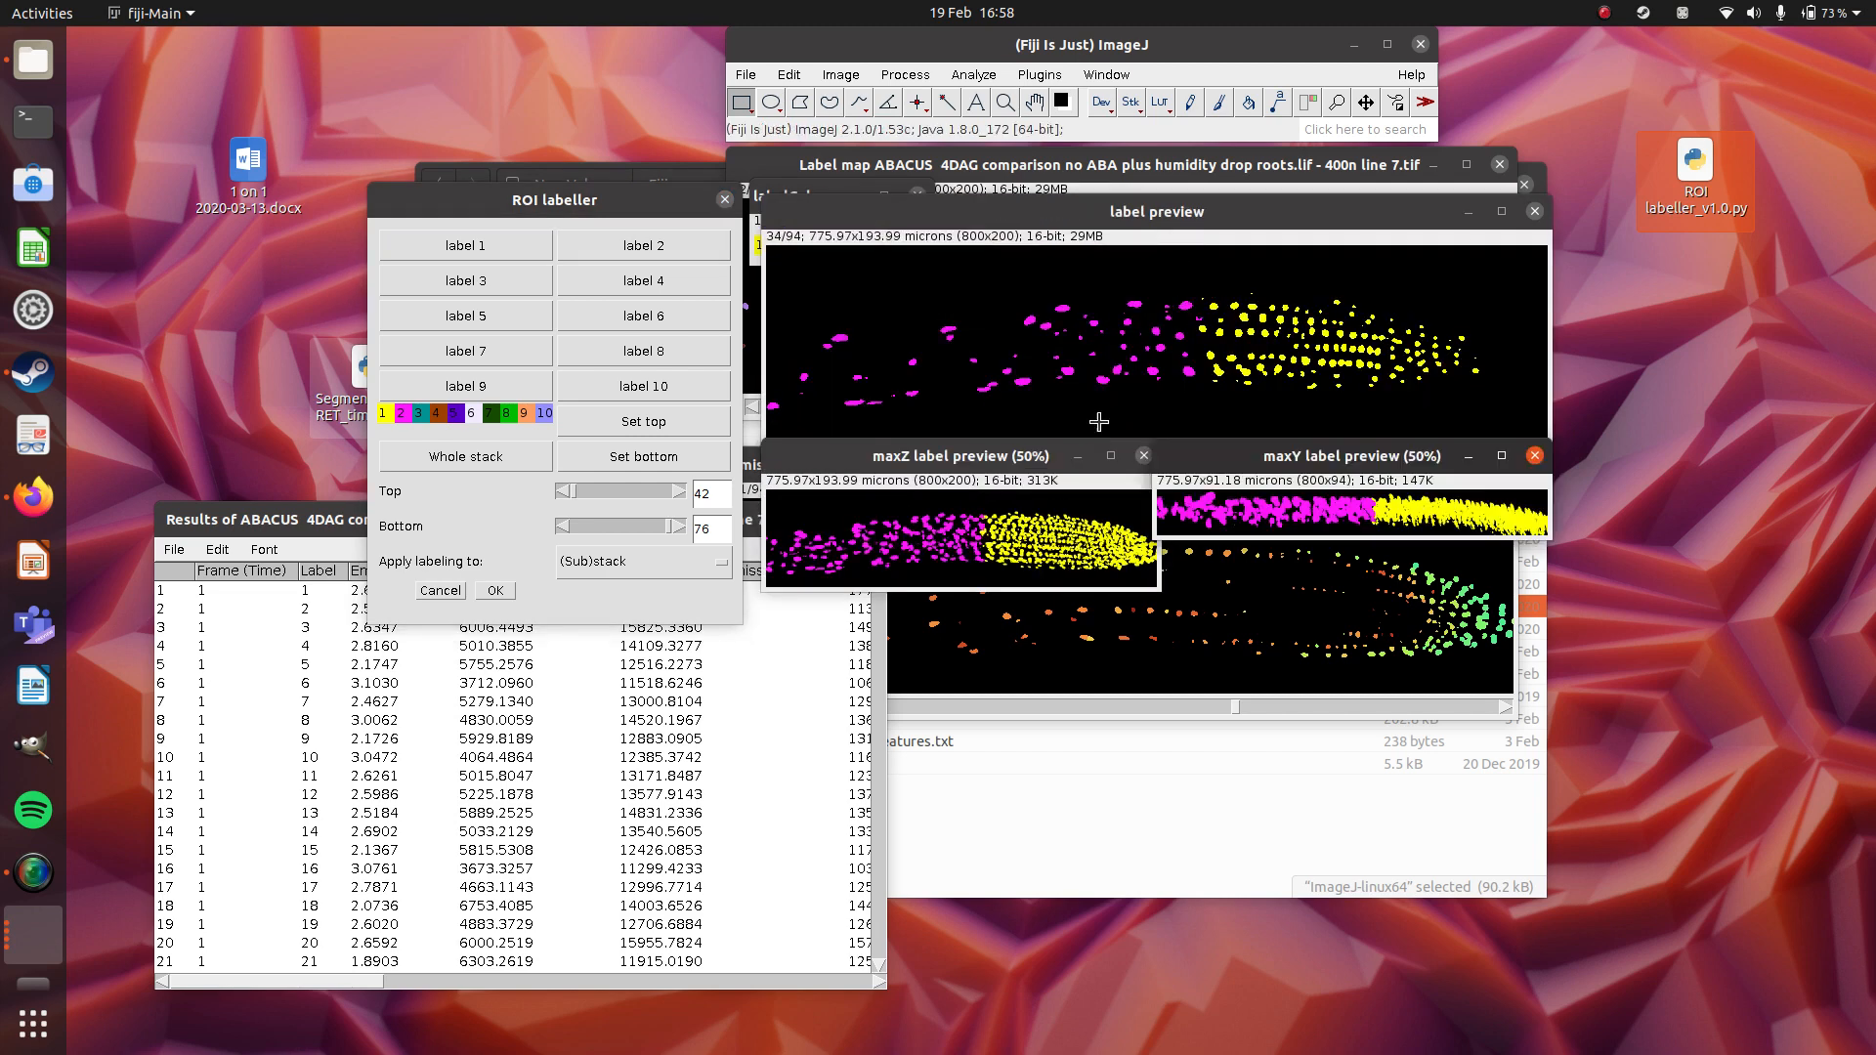
# On slice 25, draw a narrow full-height rectangle across the boundary between the magenta and yellow cells and assign label 3 to it.
pyautogui.click(1182, 223)
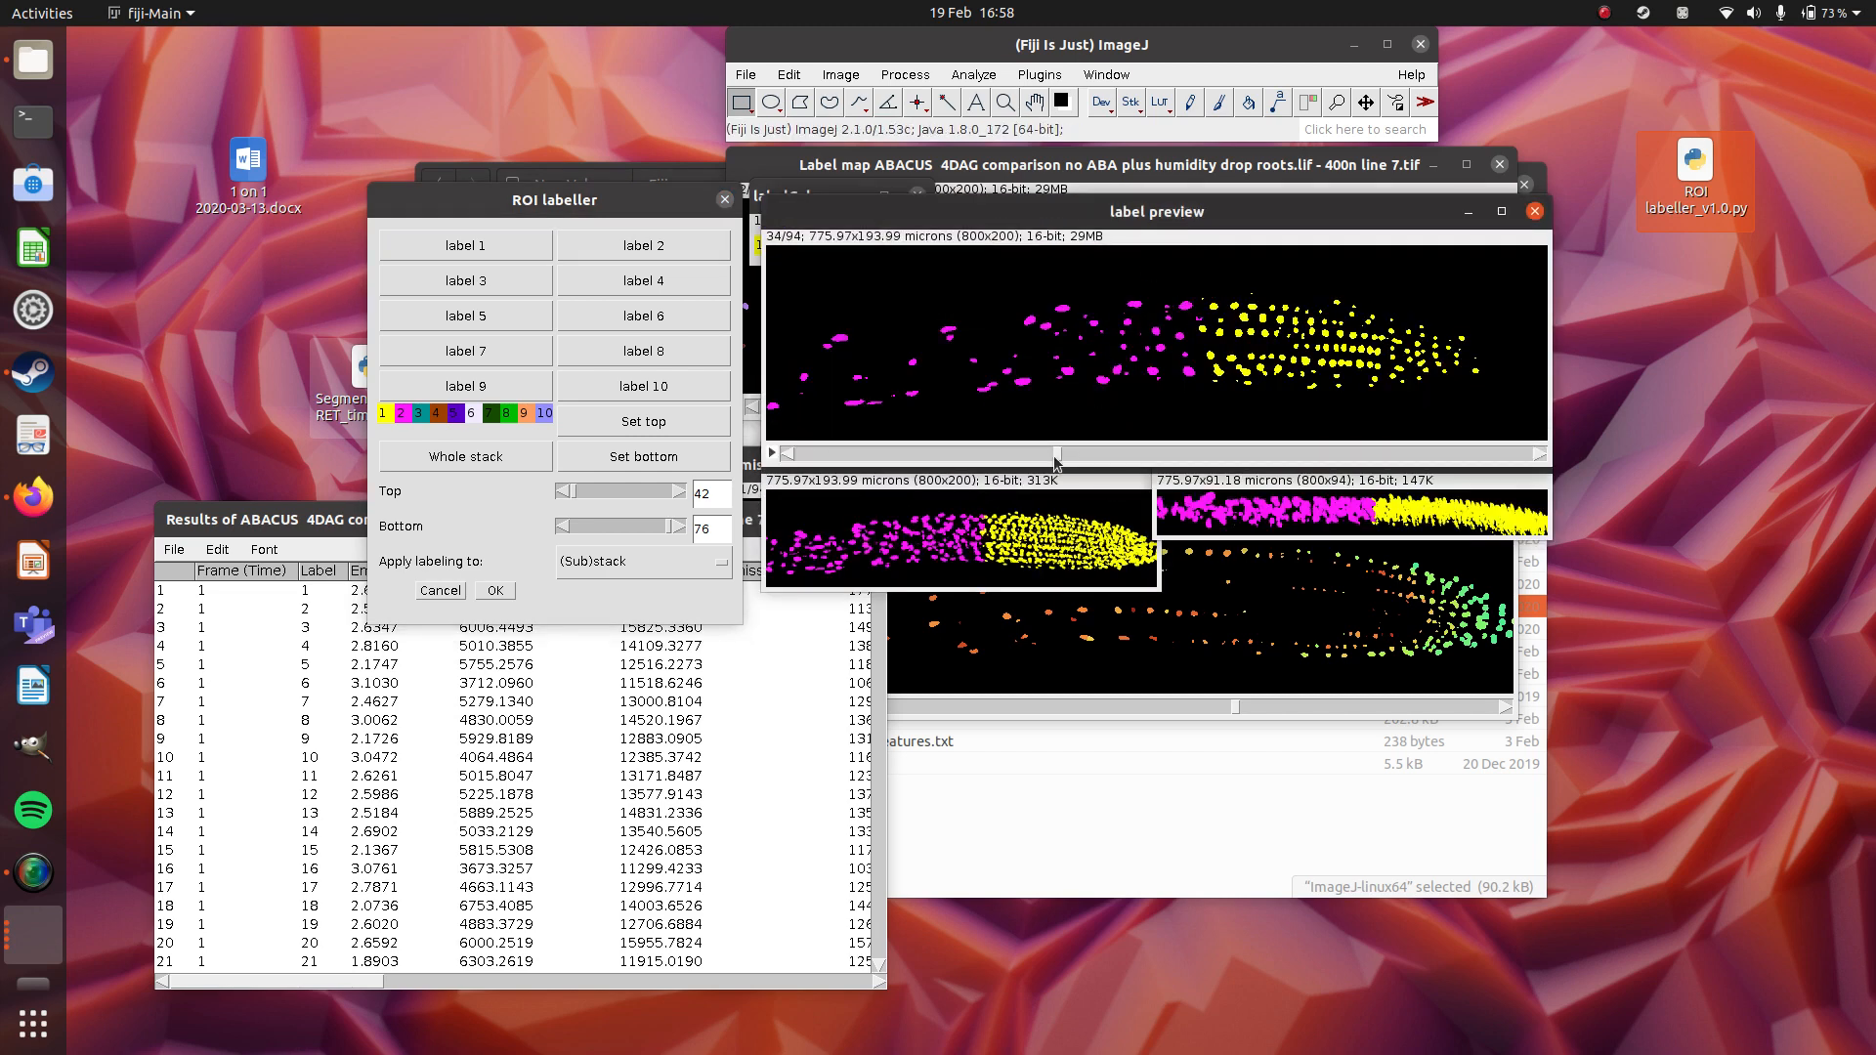
pyautogui.moveTo(1060, 459); pyautogui.dragTo(993, 461)
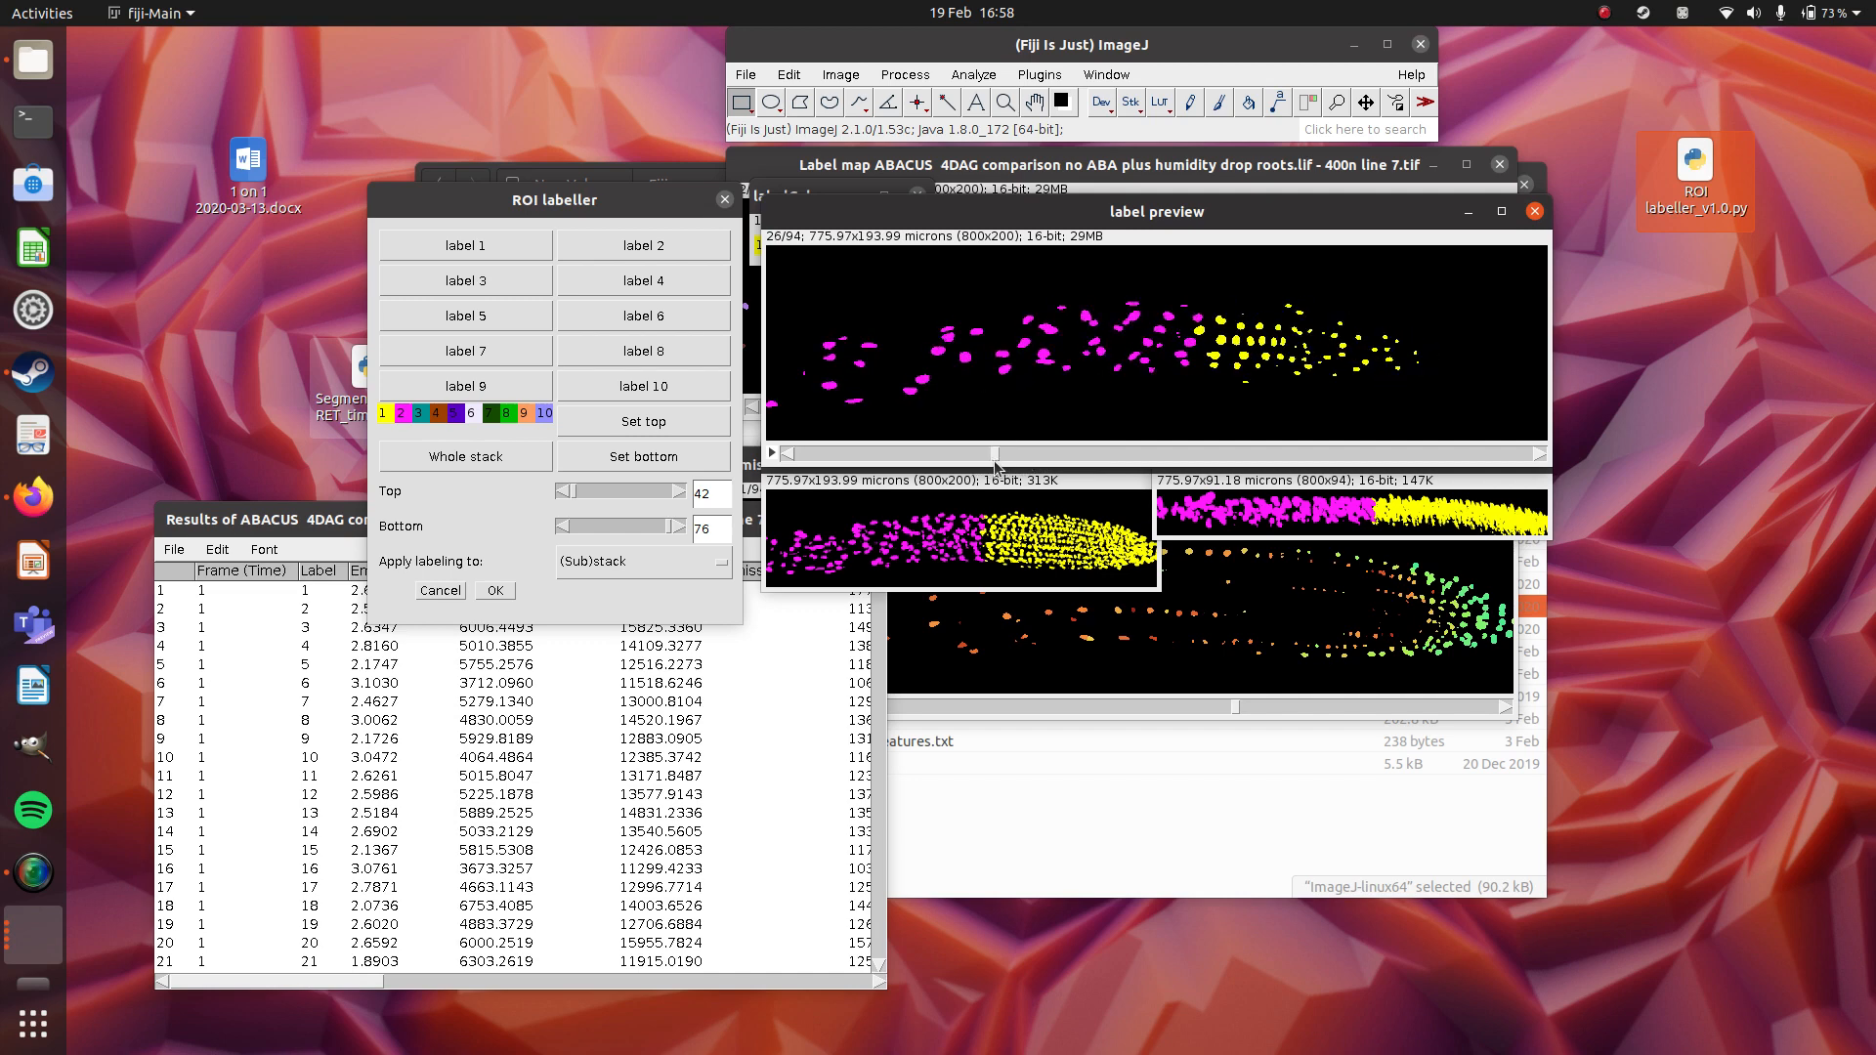
pyautogui.moveTo(1166, 256); pyautogui.dragTo(1228, 439)
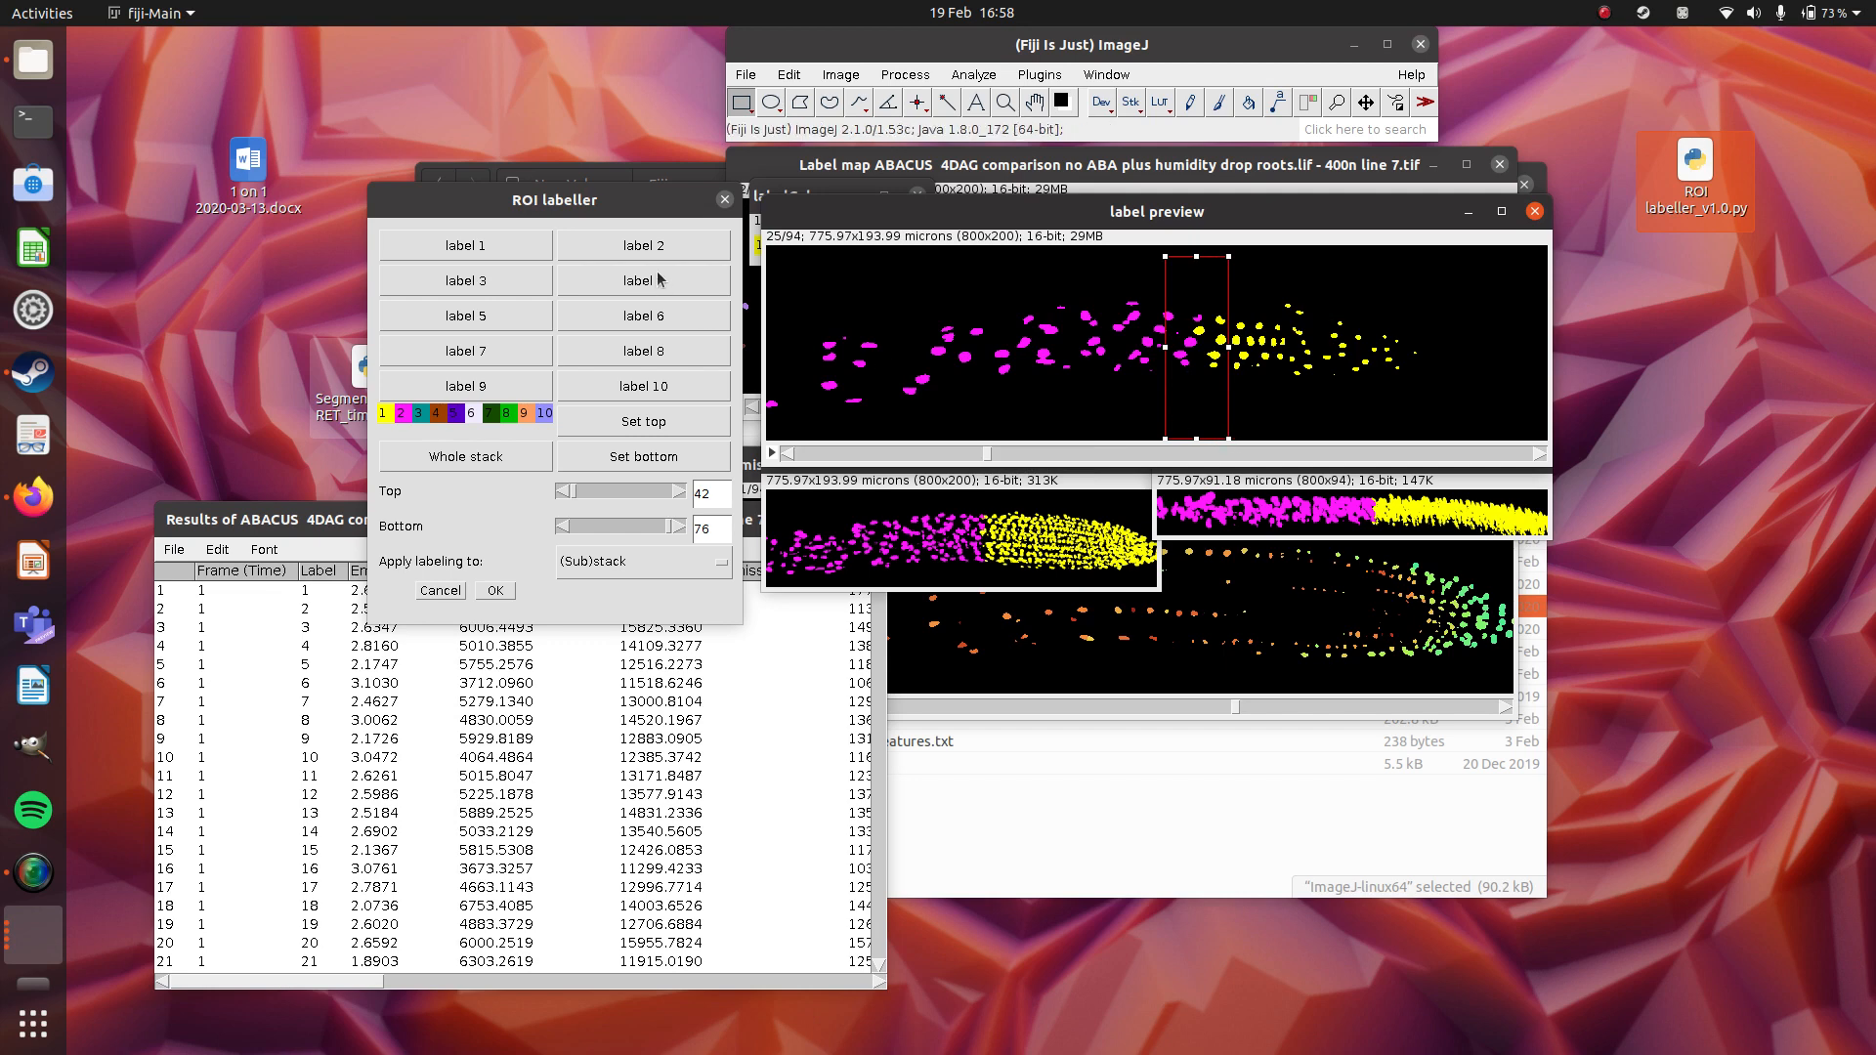
pyautogui.click(510, 289)
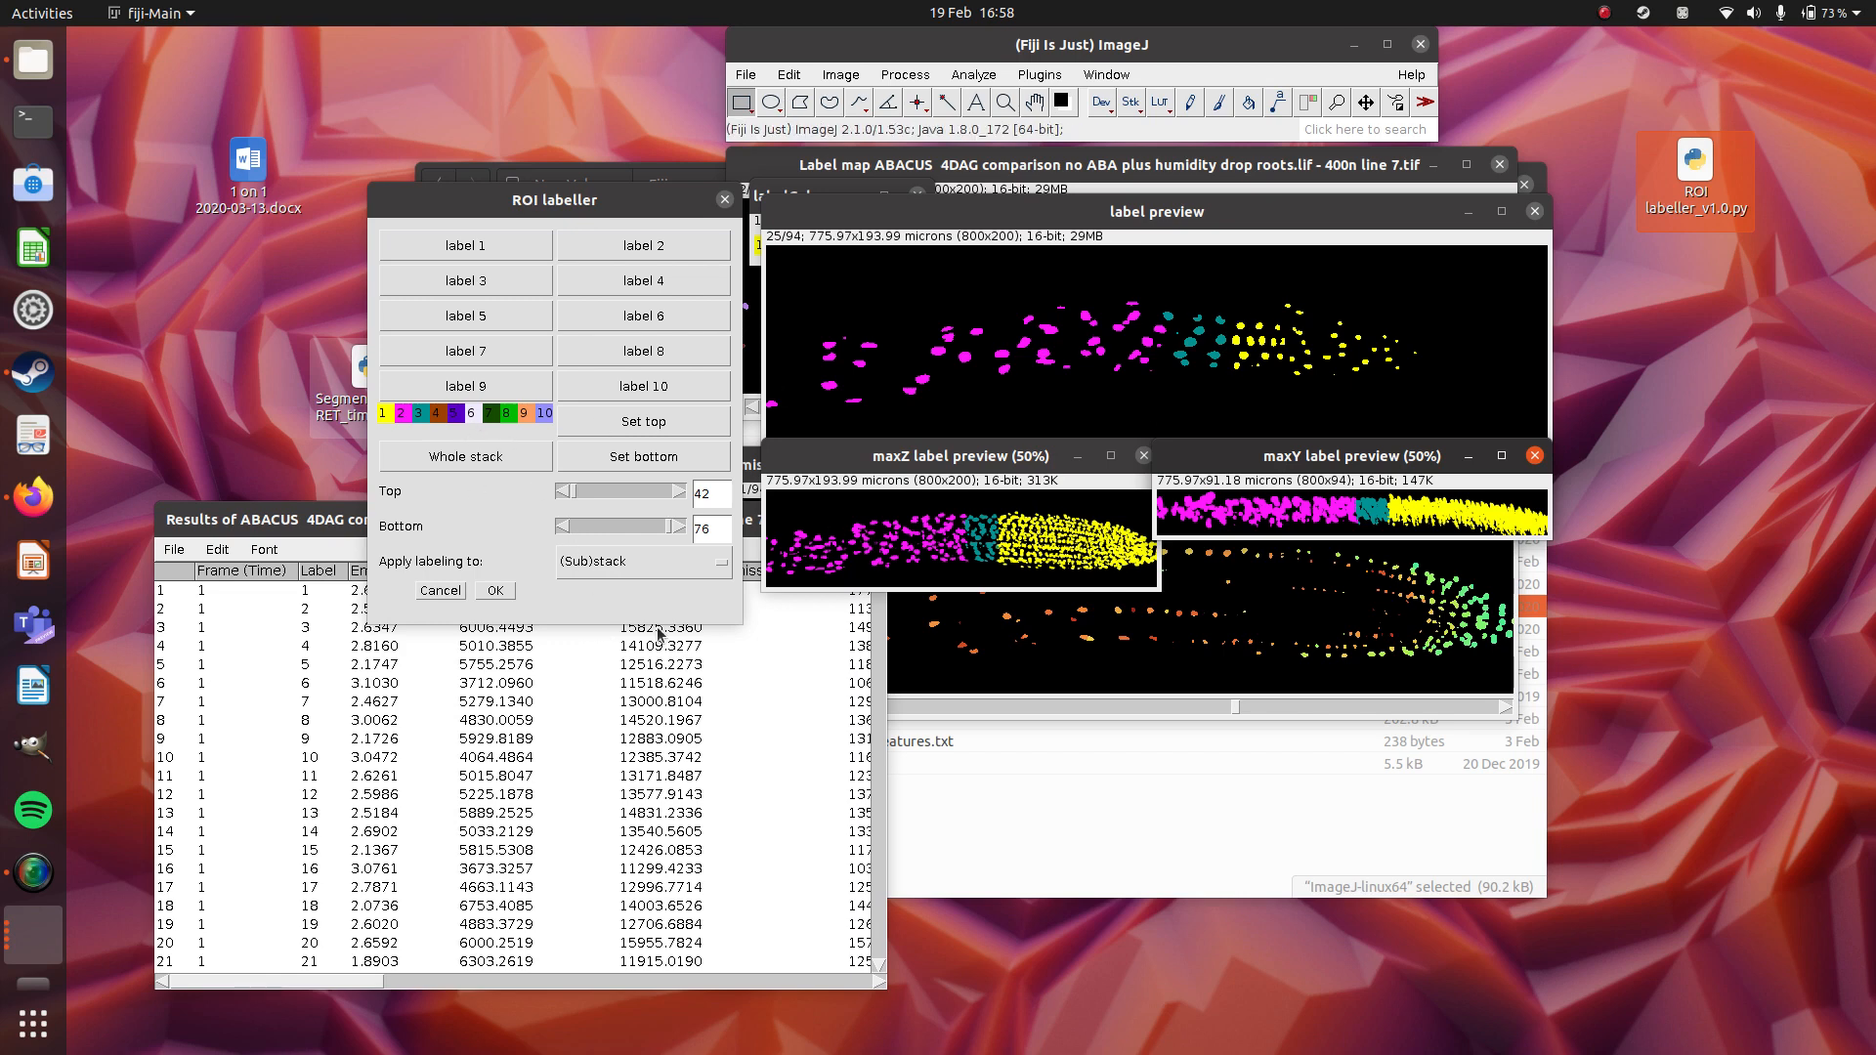
# Accept the label assignments and move the image-picking dialog below the label previews.
pyautogui.click(498, 592)
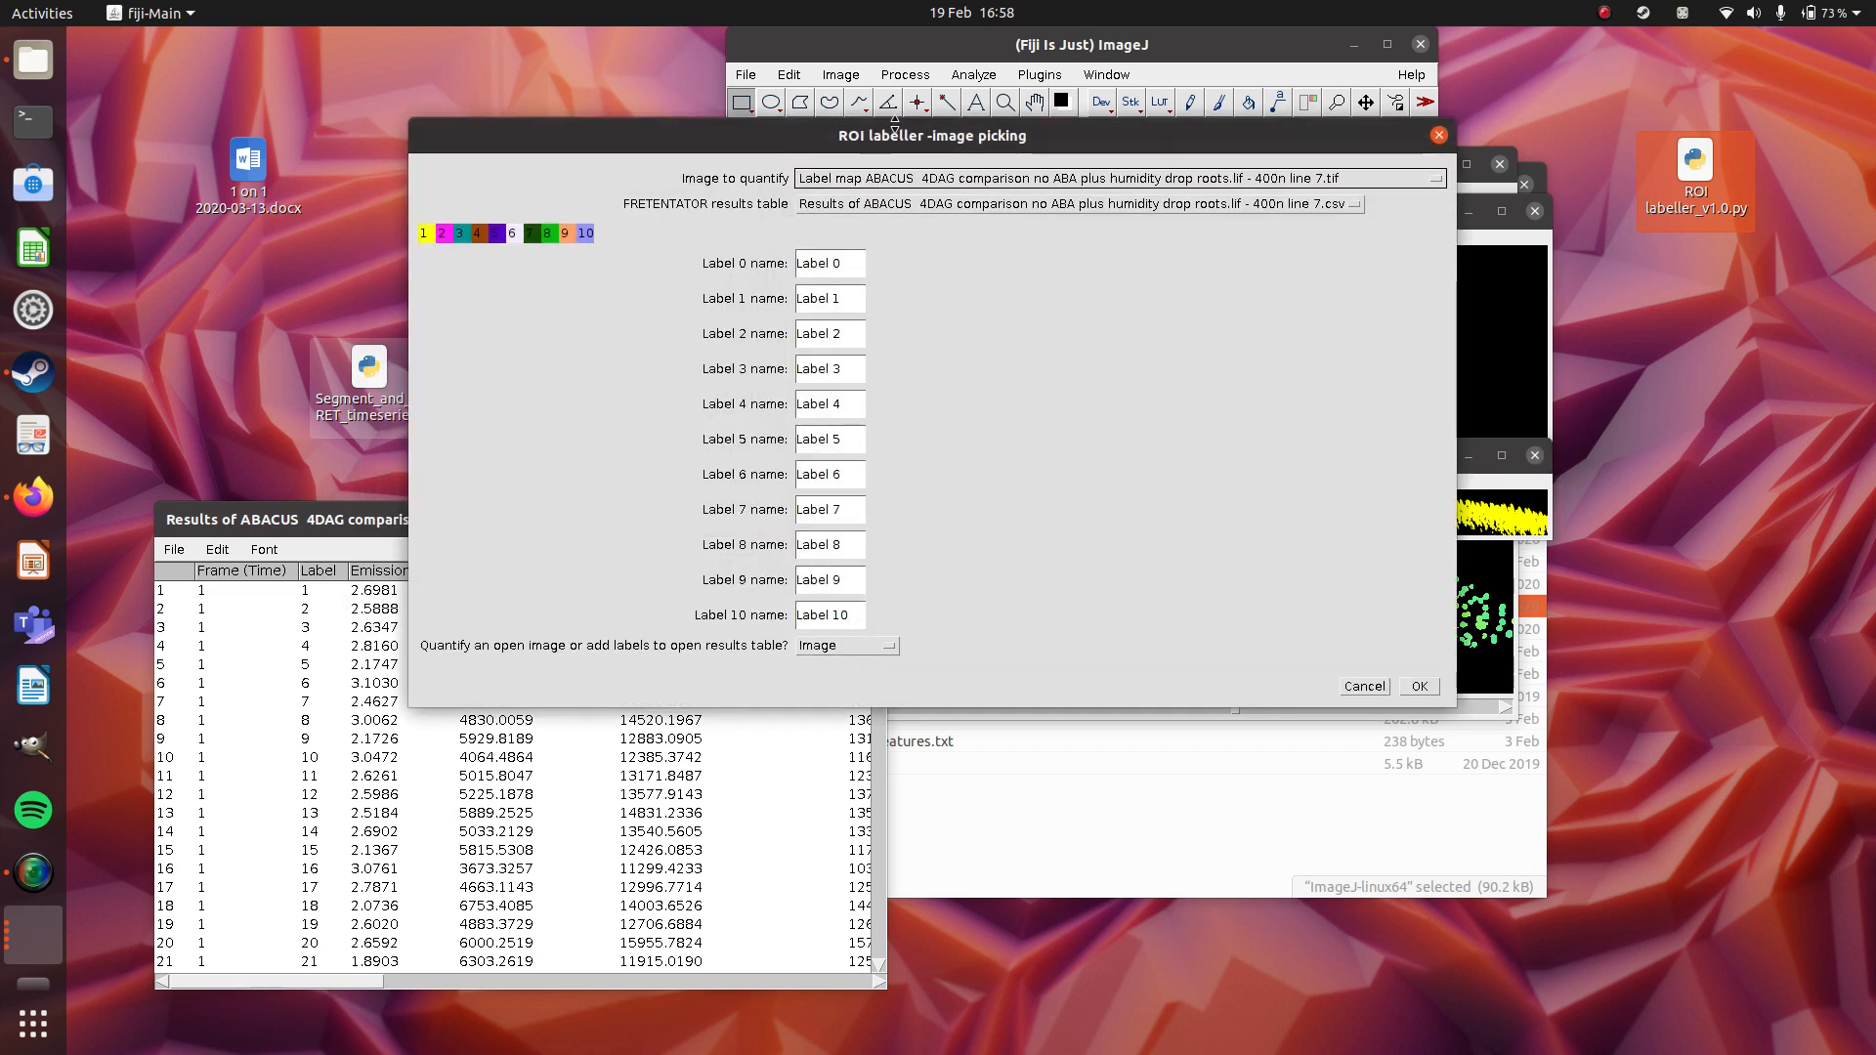
pyautogui.moveTo(896, 132); pyautogui.dragTo(1142, 580)
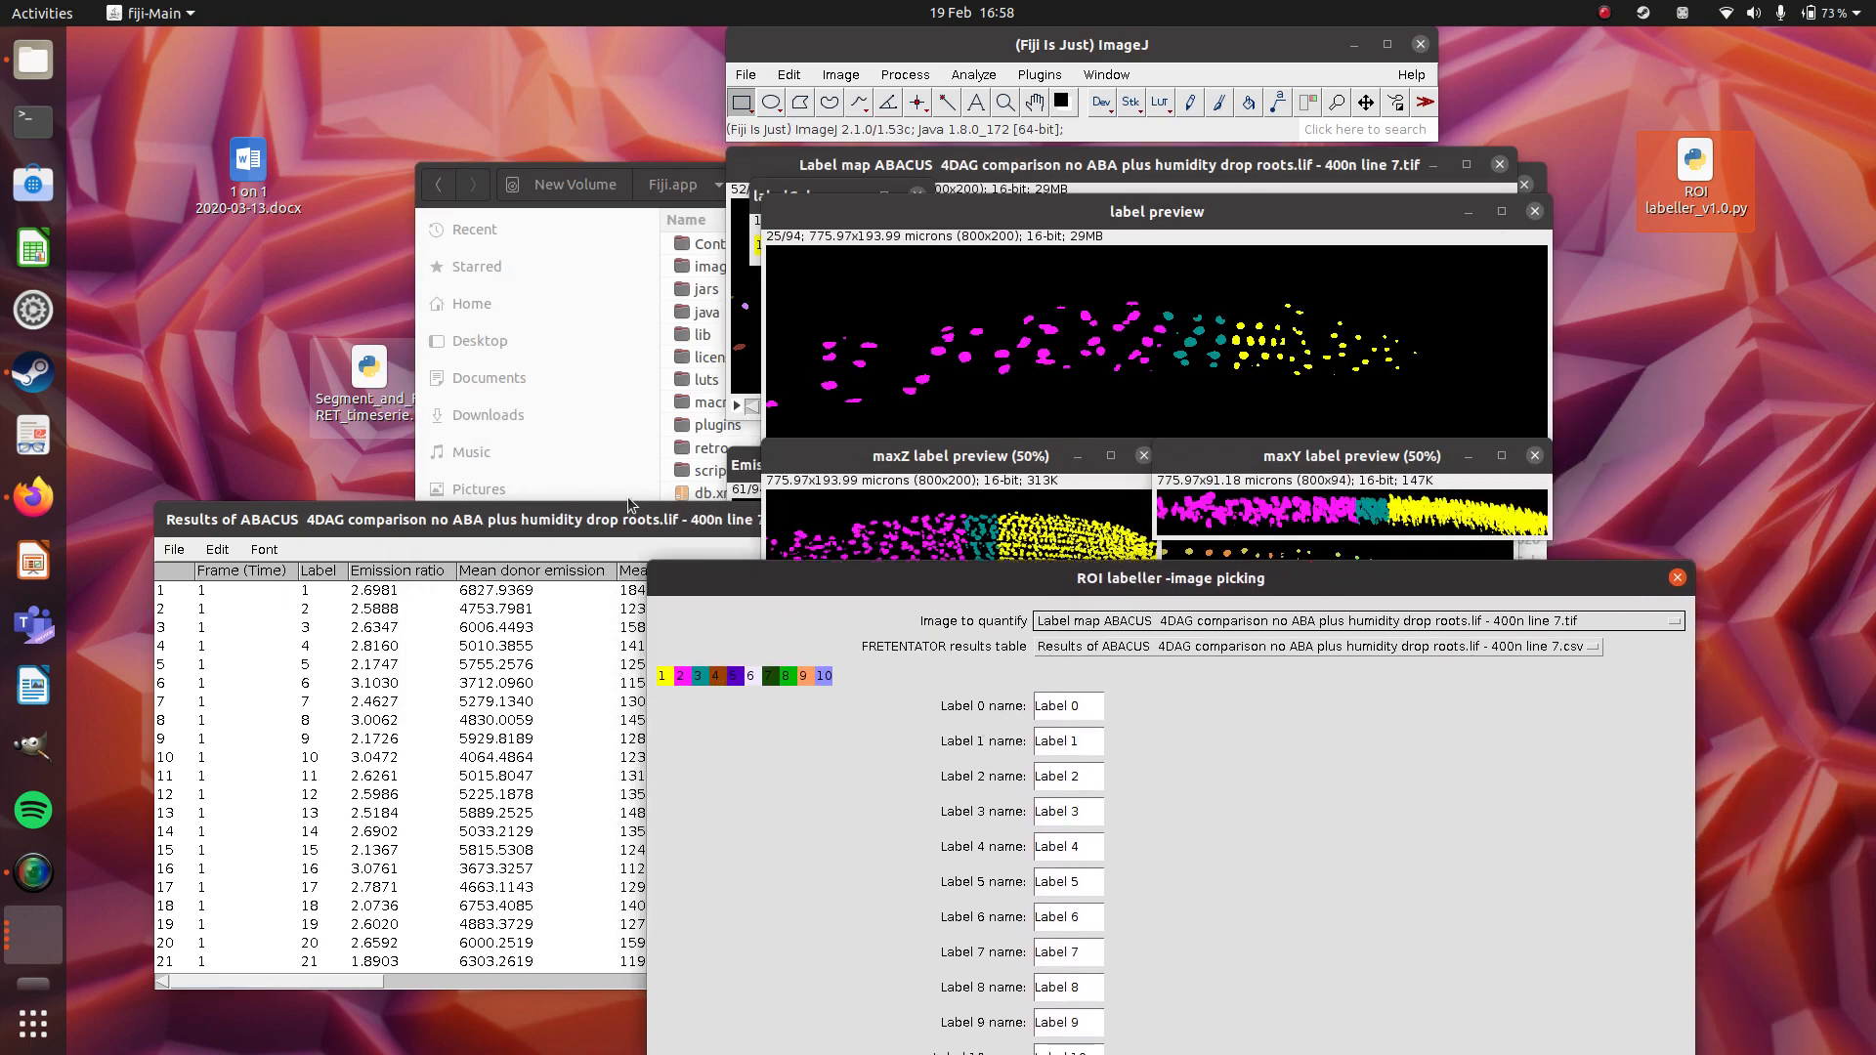
# Name labels 0 to 3 background, meristem, EZ and TZ, and reposition the dialog so all its options fit on screen.
pyautogui.click(1091, 703)
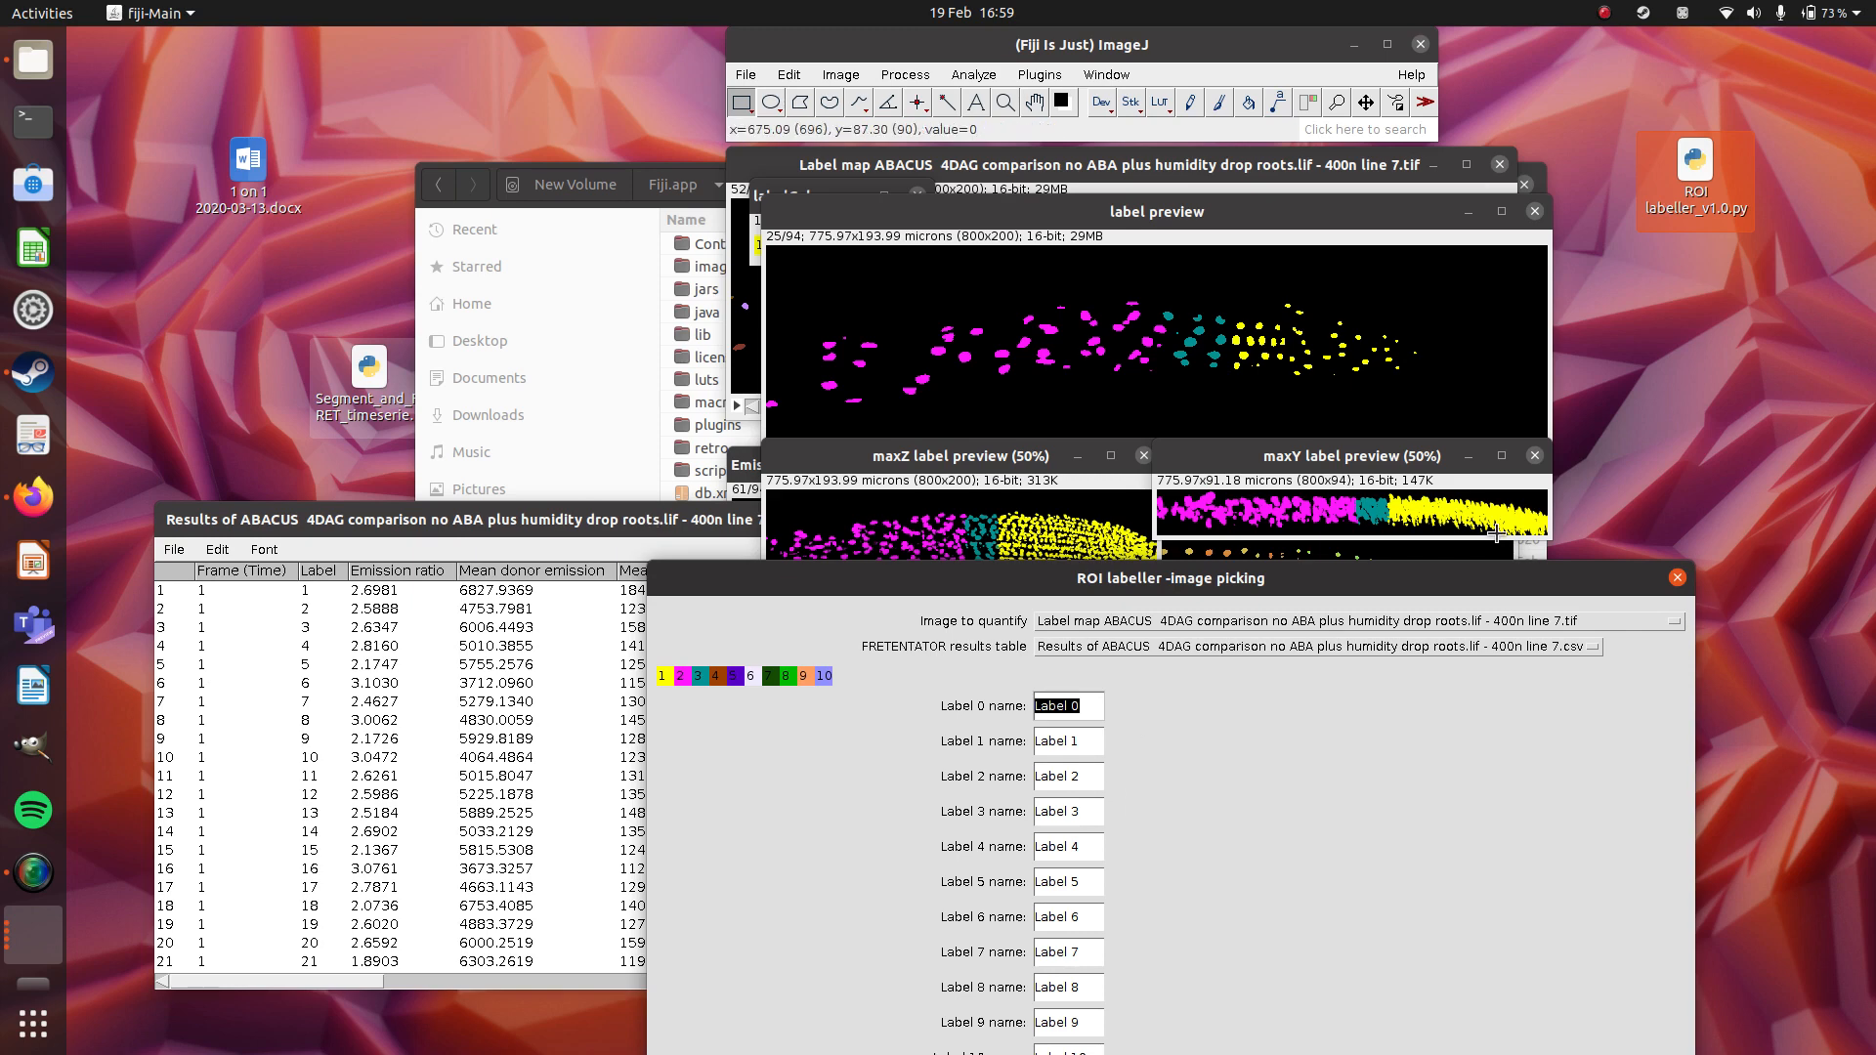
pyautogui.write('bac')
pyautogui.write('kground')
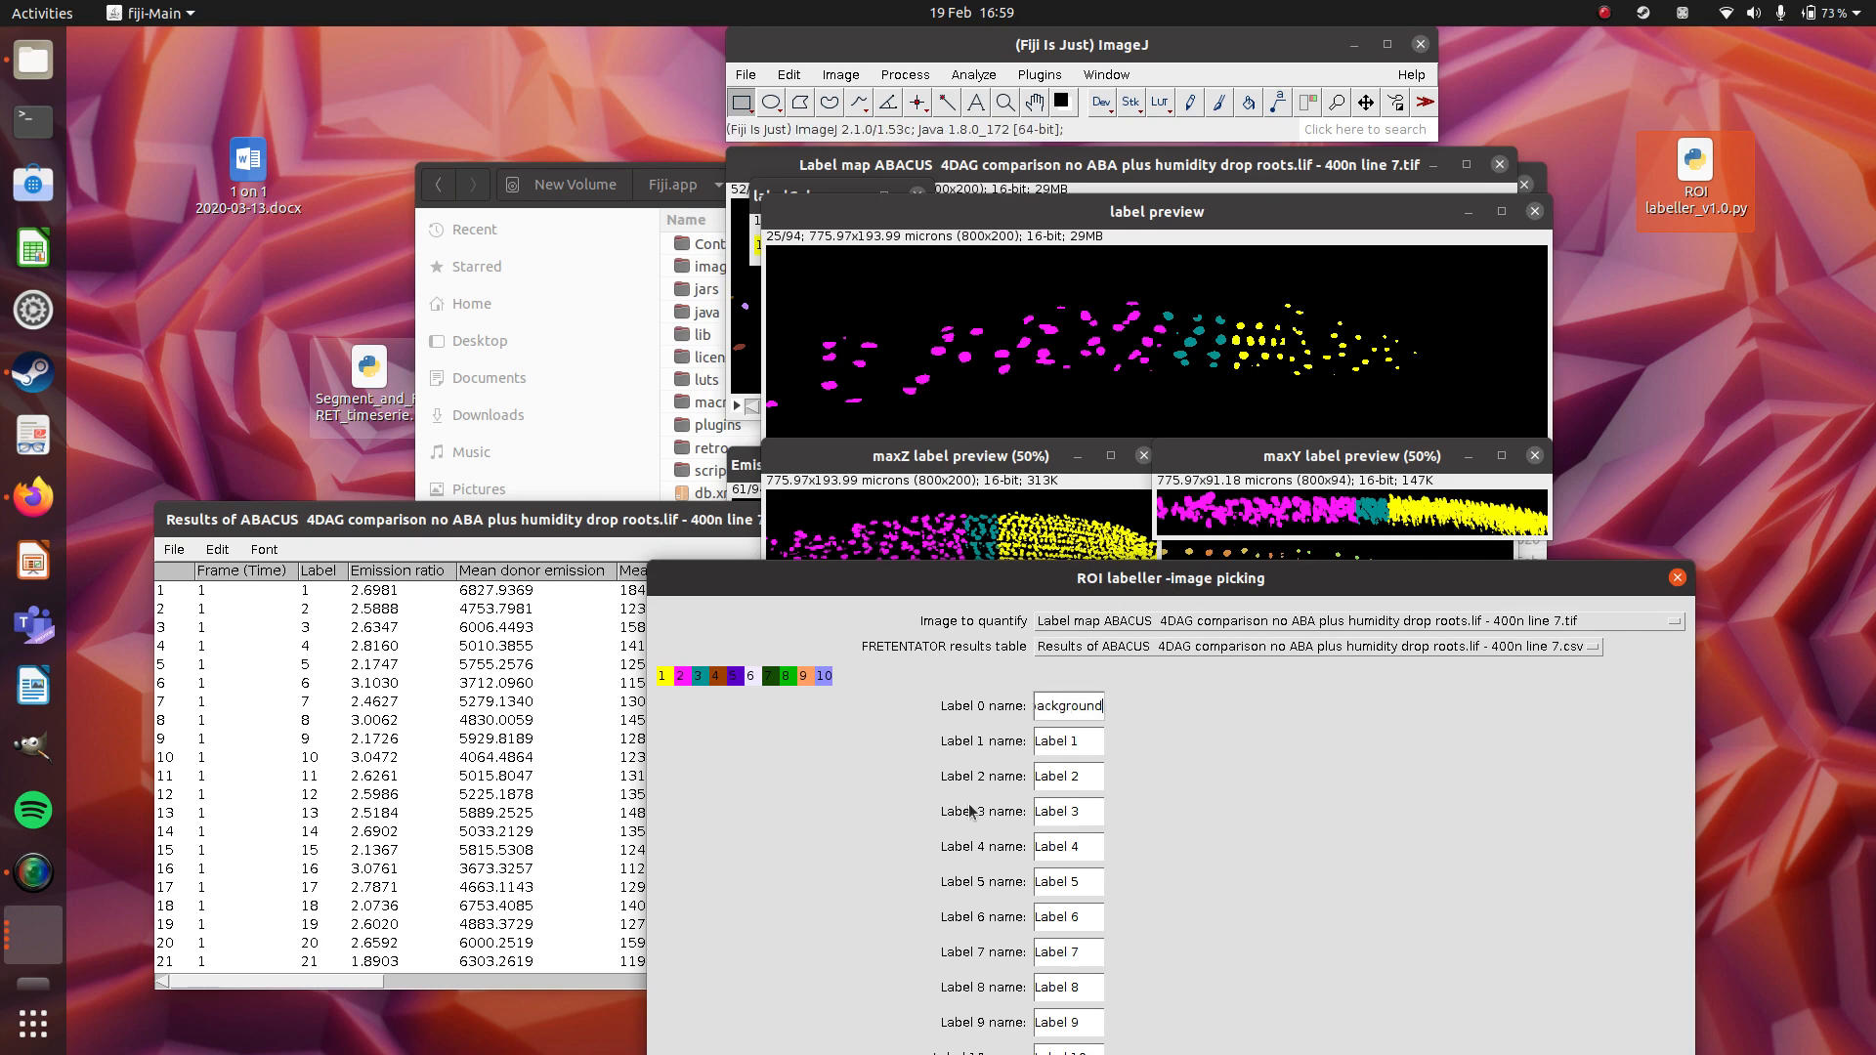
pyautogui.click(1081, 748)
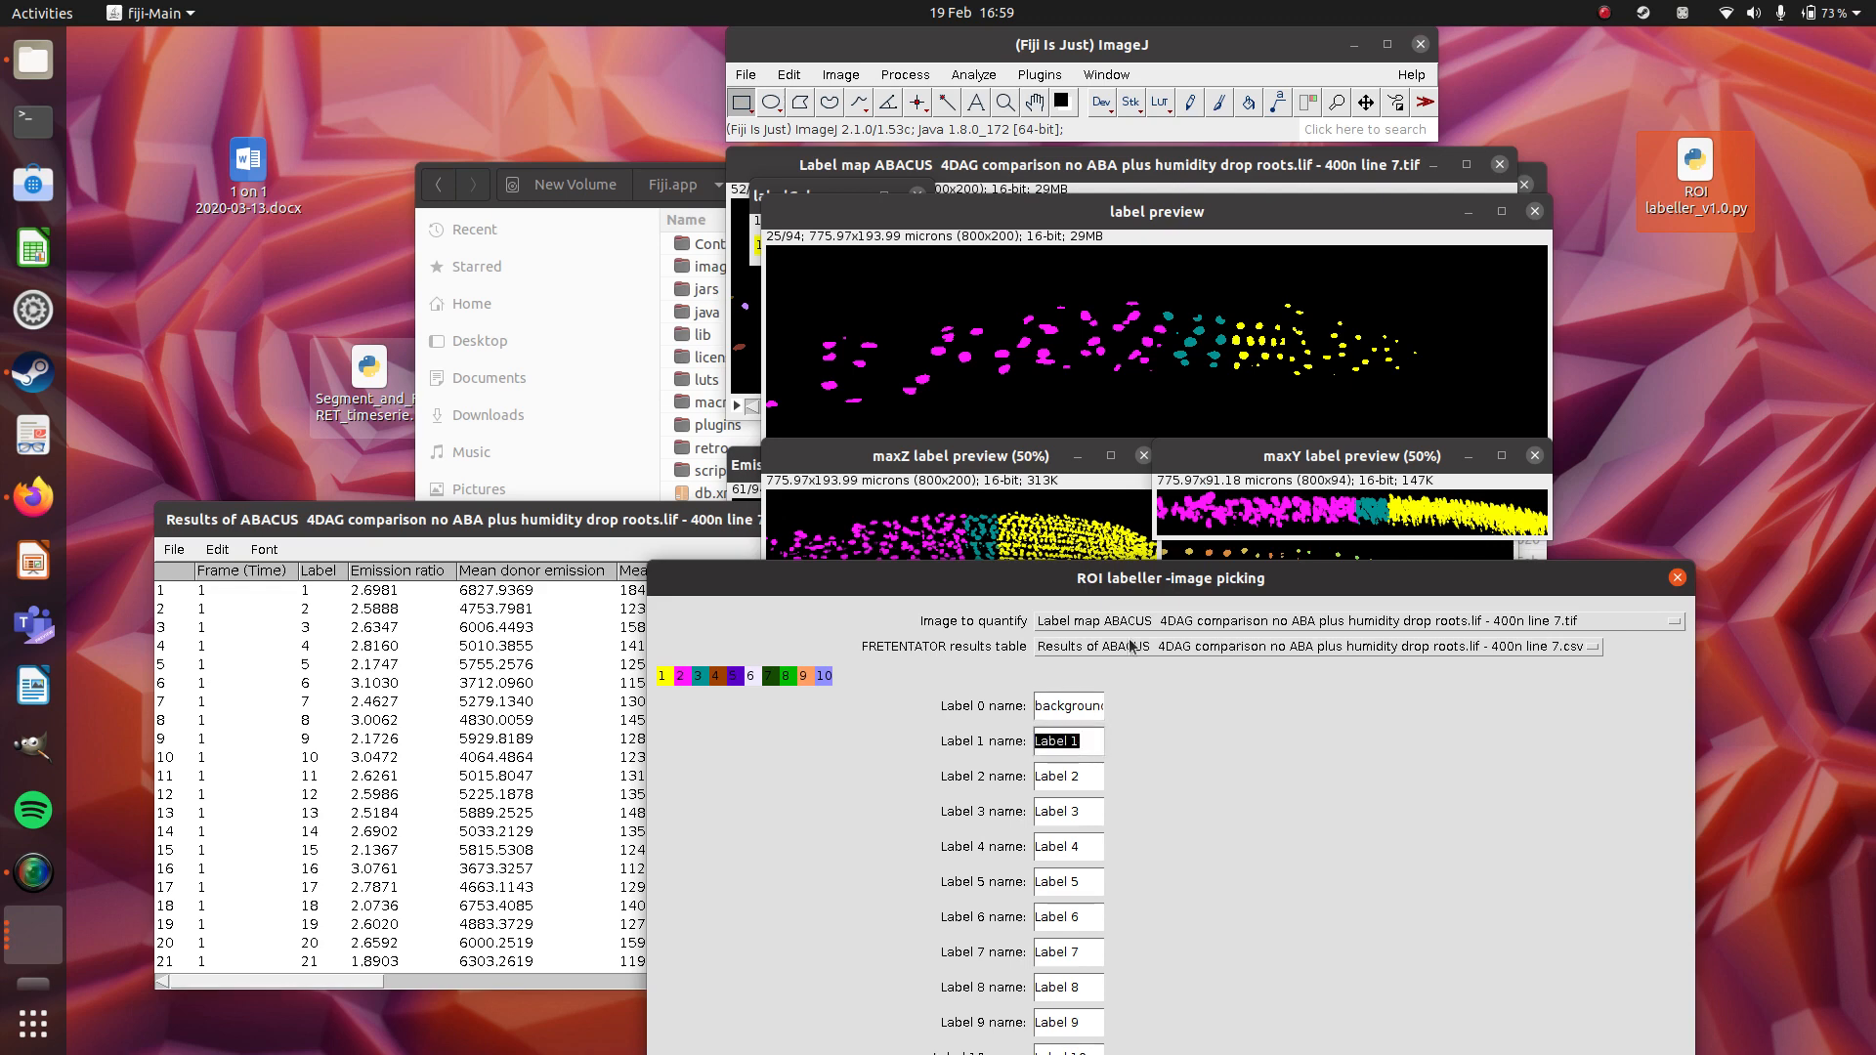
pyautogui.write('meristem')
pyautogui.press('Tab')
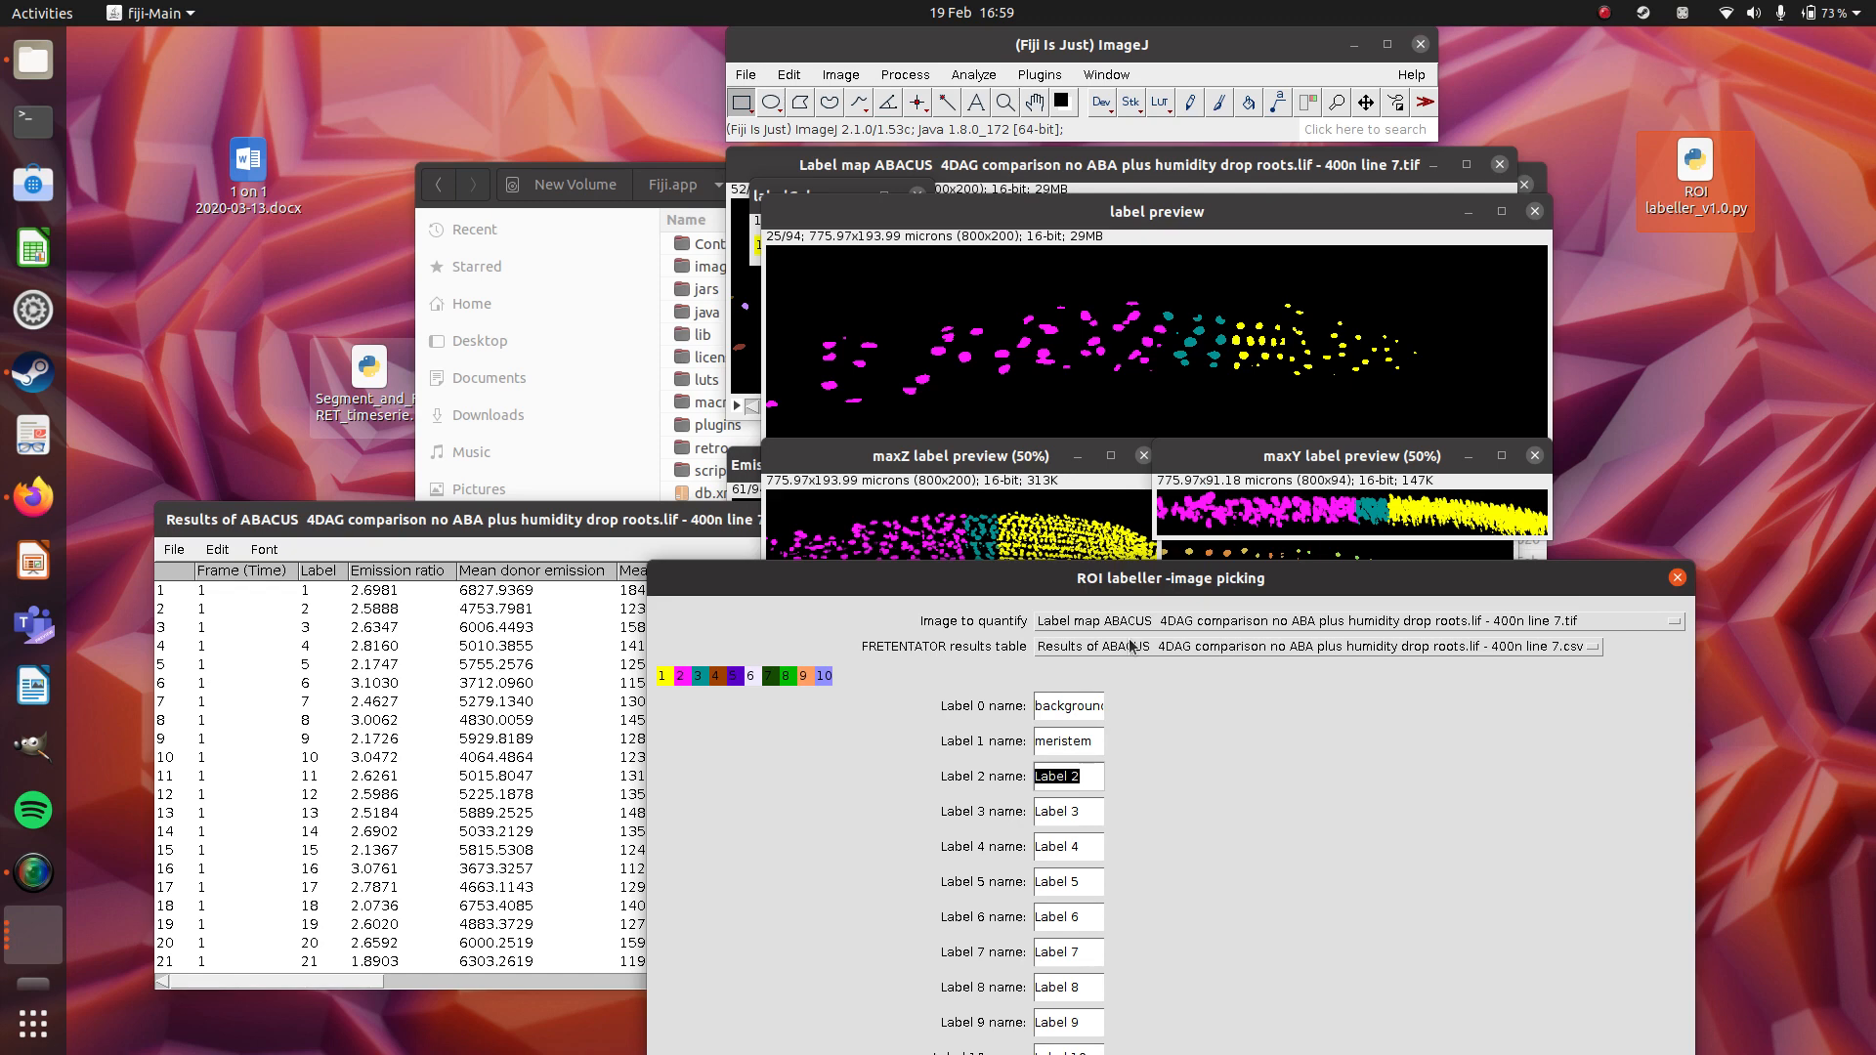
pyautogui.write('EZ')
pyautogui.press('Tab')
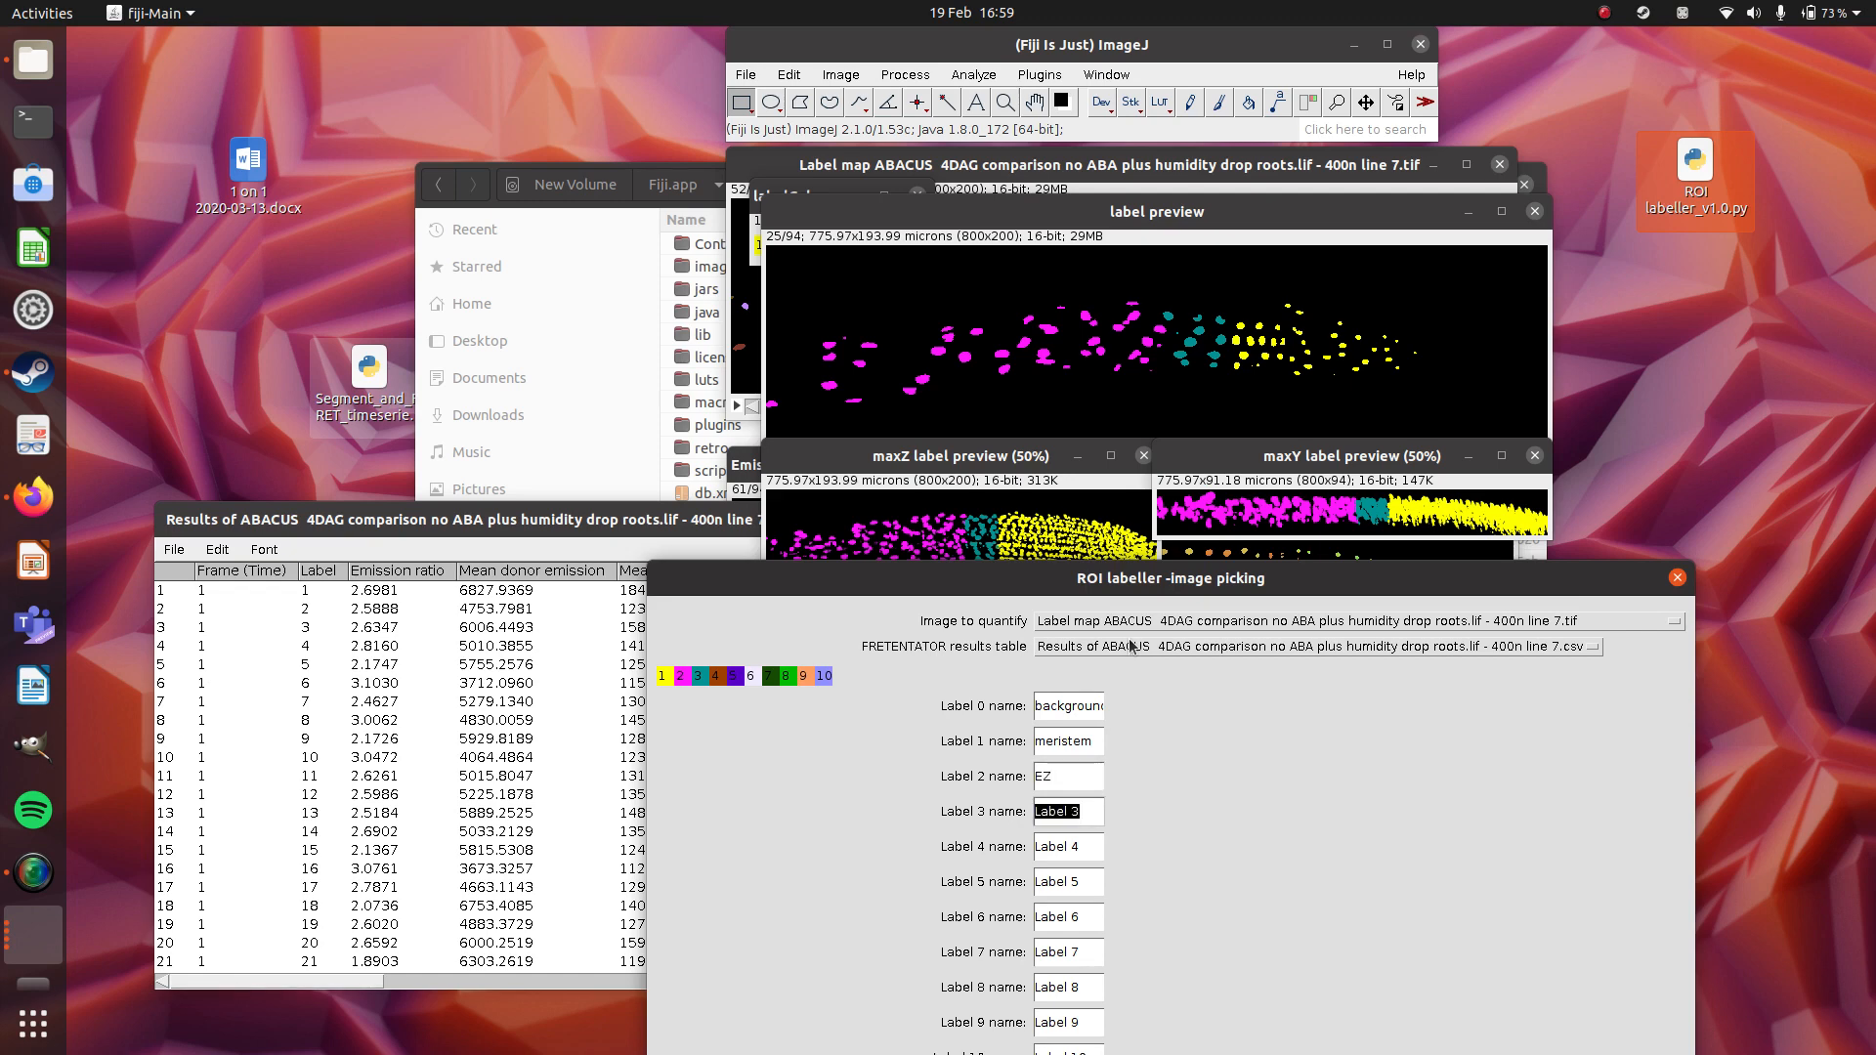
pyautogui.write('TZ')
pyautogui.moveTo(1131, 589); pyautogui.dragTo(1054, 176)
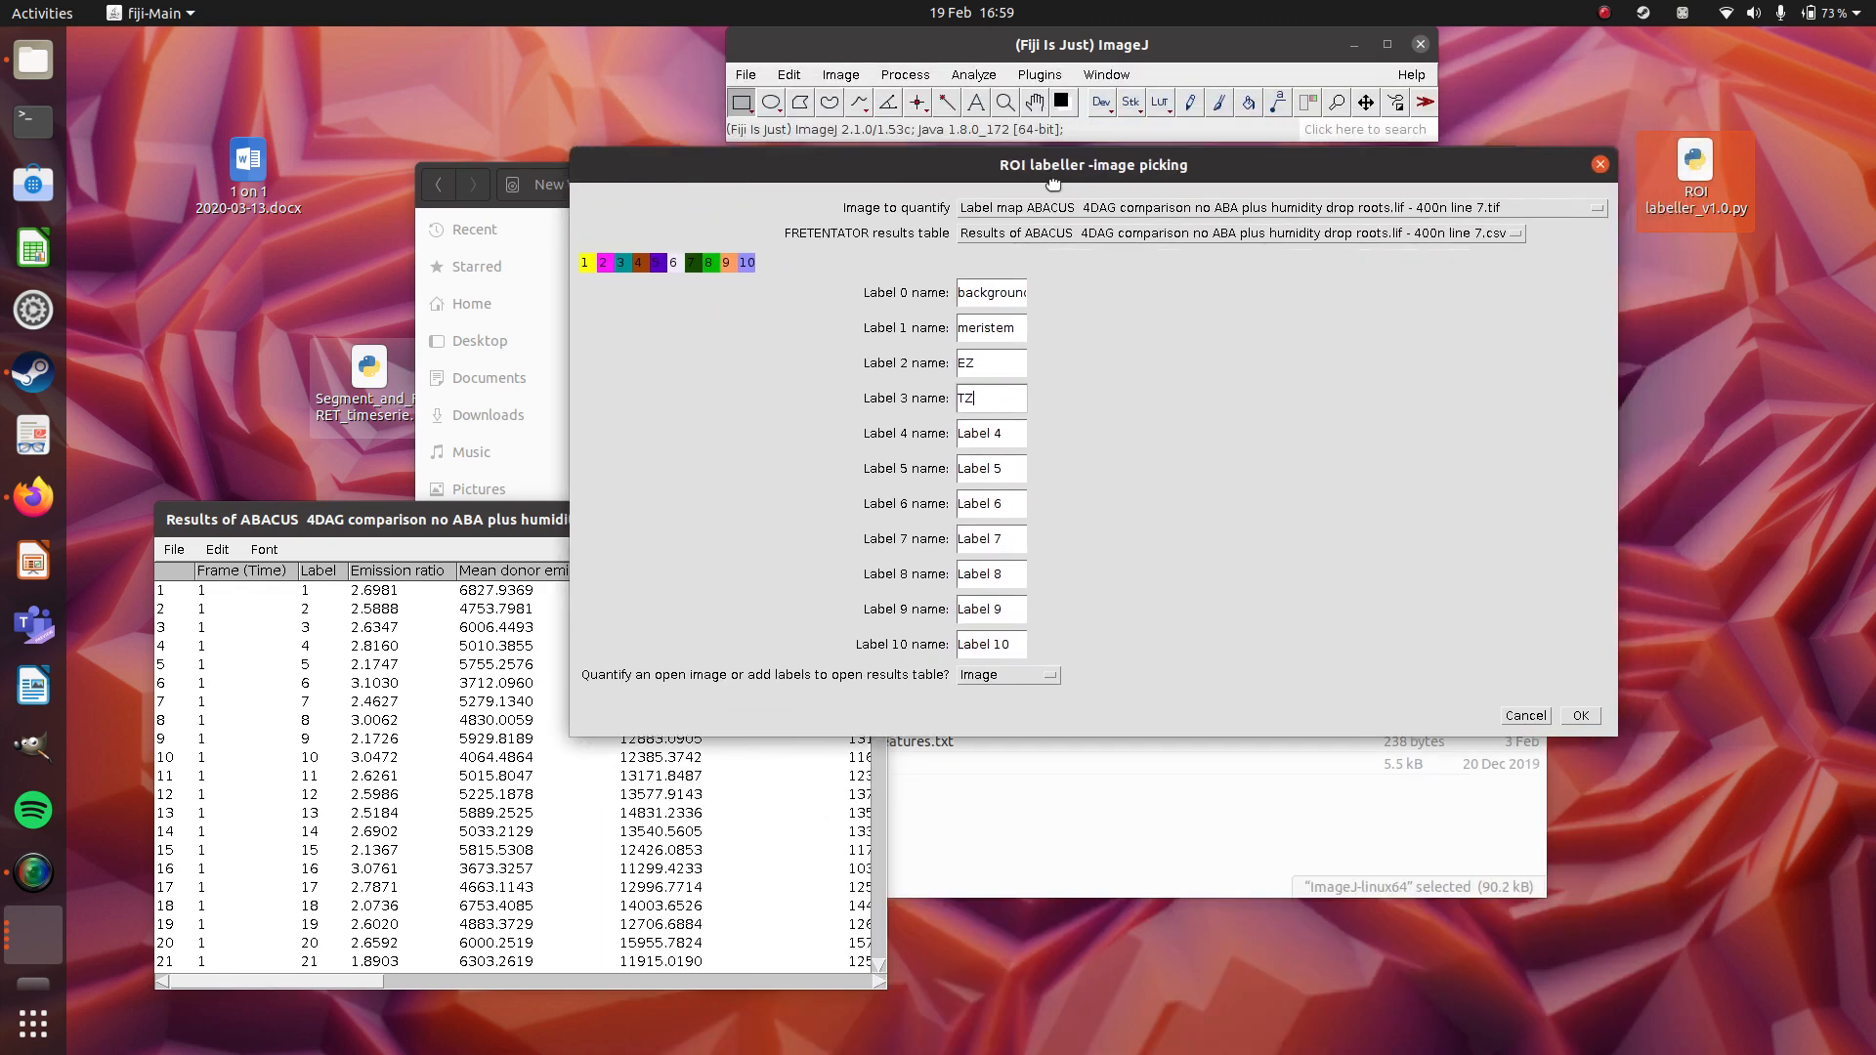
# Choose the Emission ratios X1000 image as the image to quantify.
pyautogui.click(1025, 675)
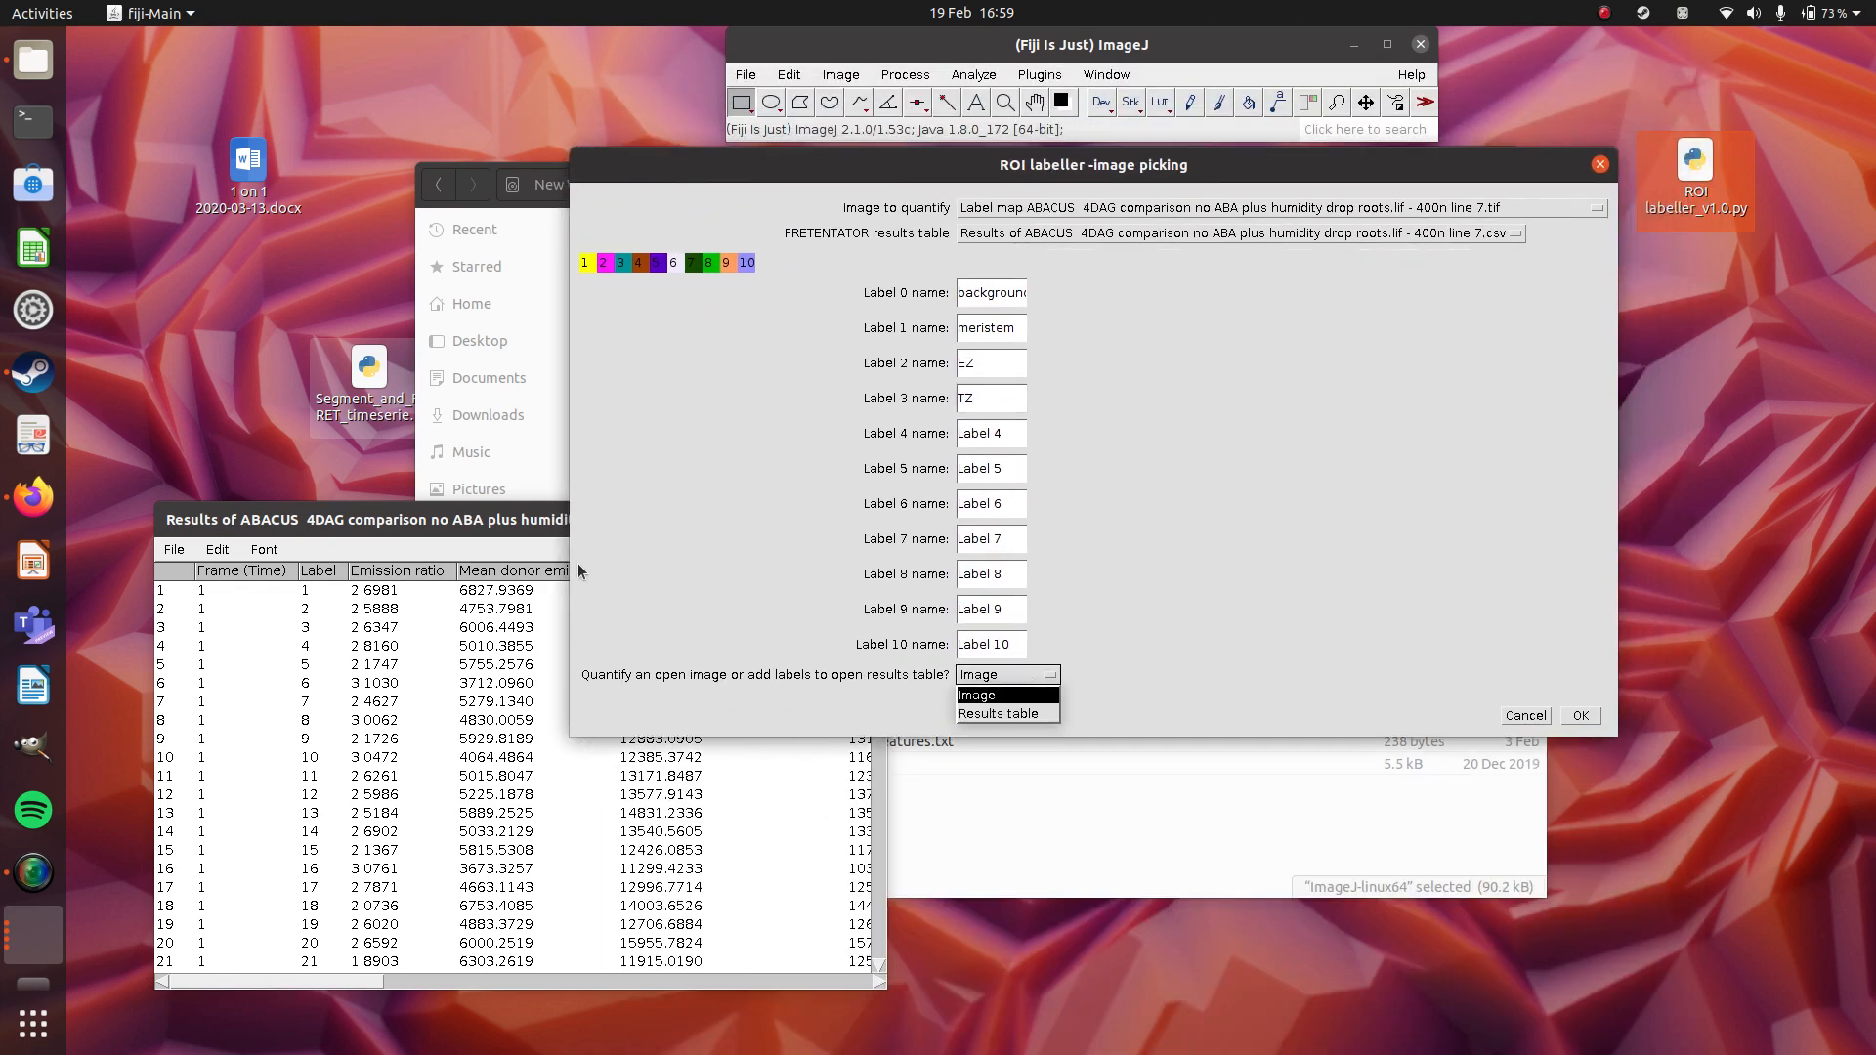
pyautogui.click(1171, 208)
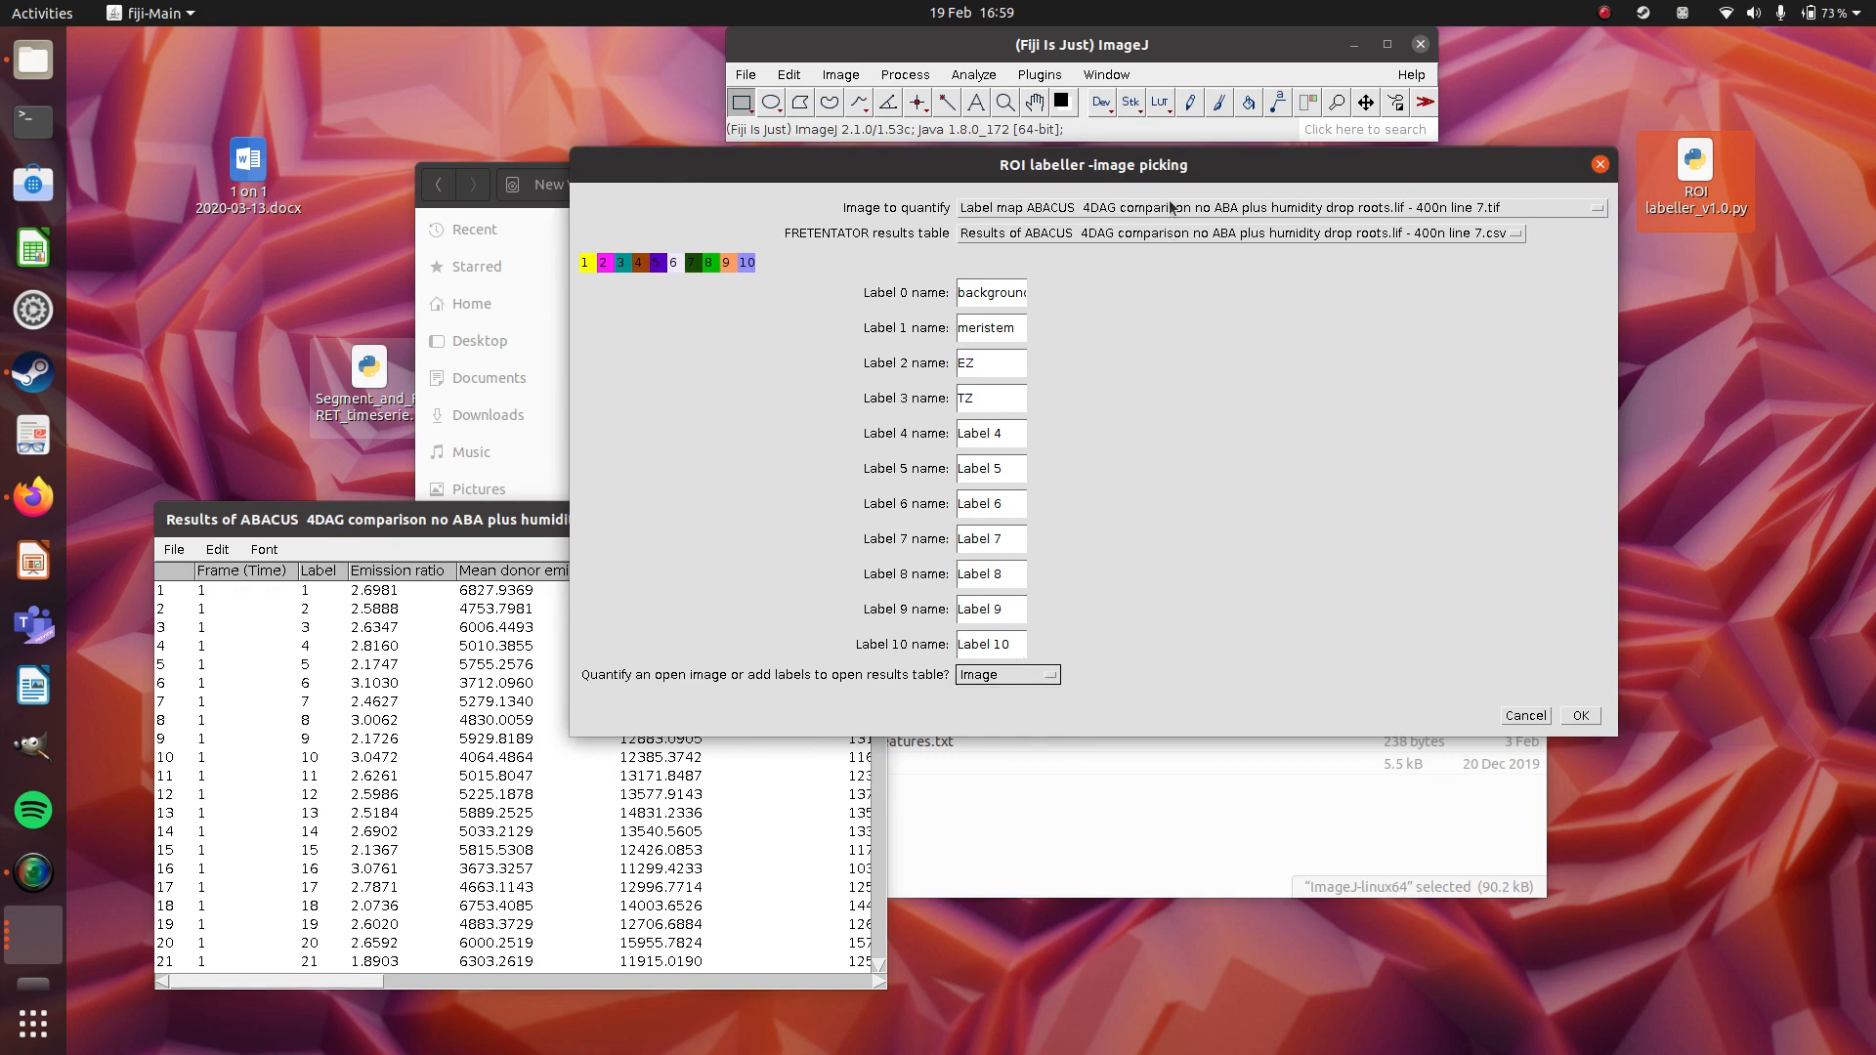
pyautogui.click(1169, 208)
pyautogui.click(1170, 208)
pyautogui.click(1167, 209)
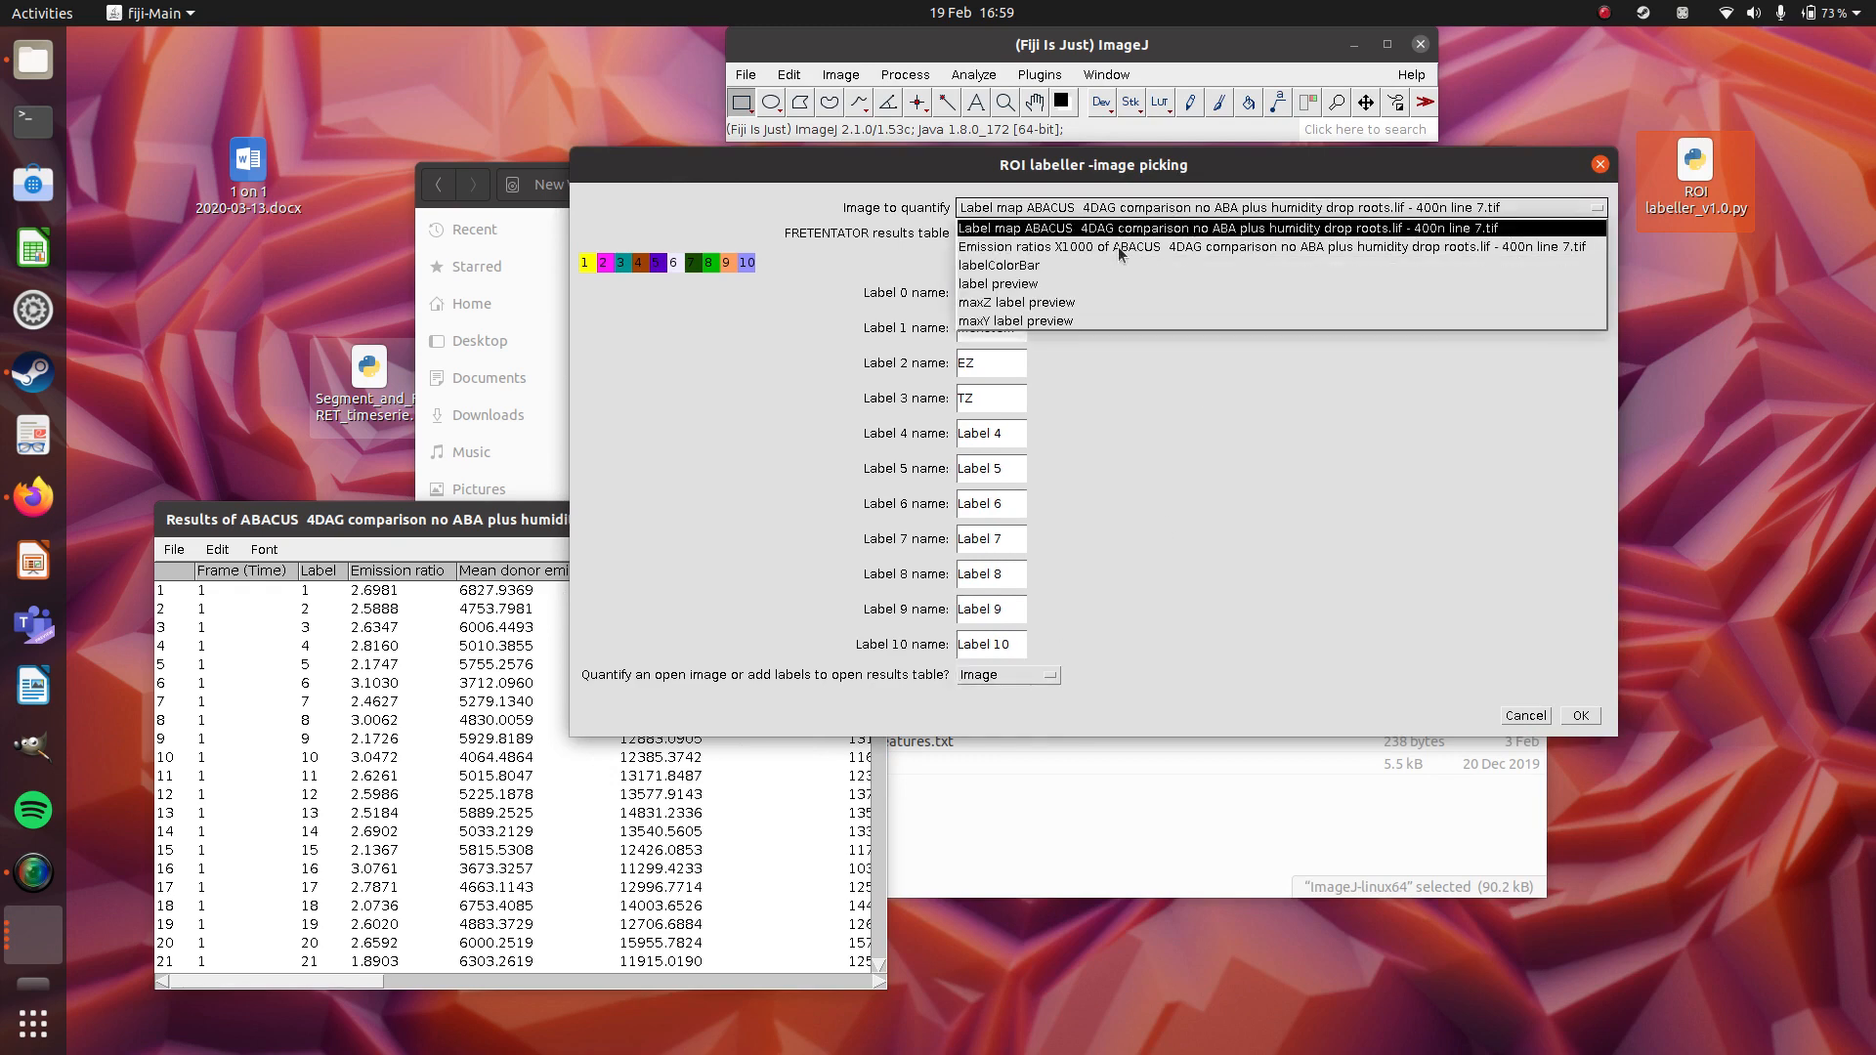
pyautogui.click(1117, 246)
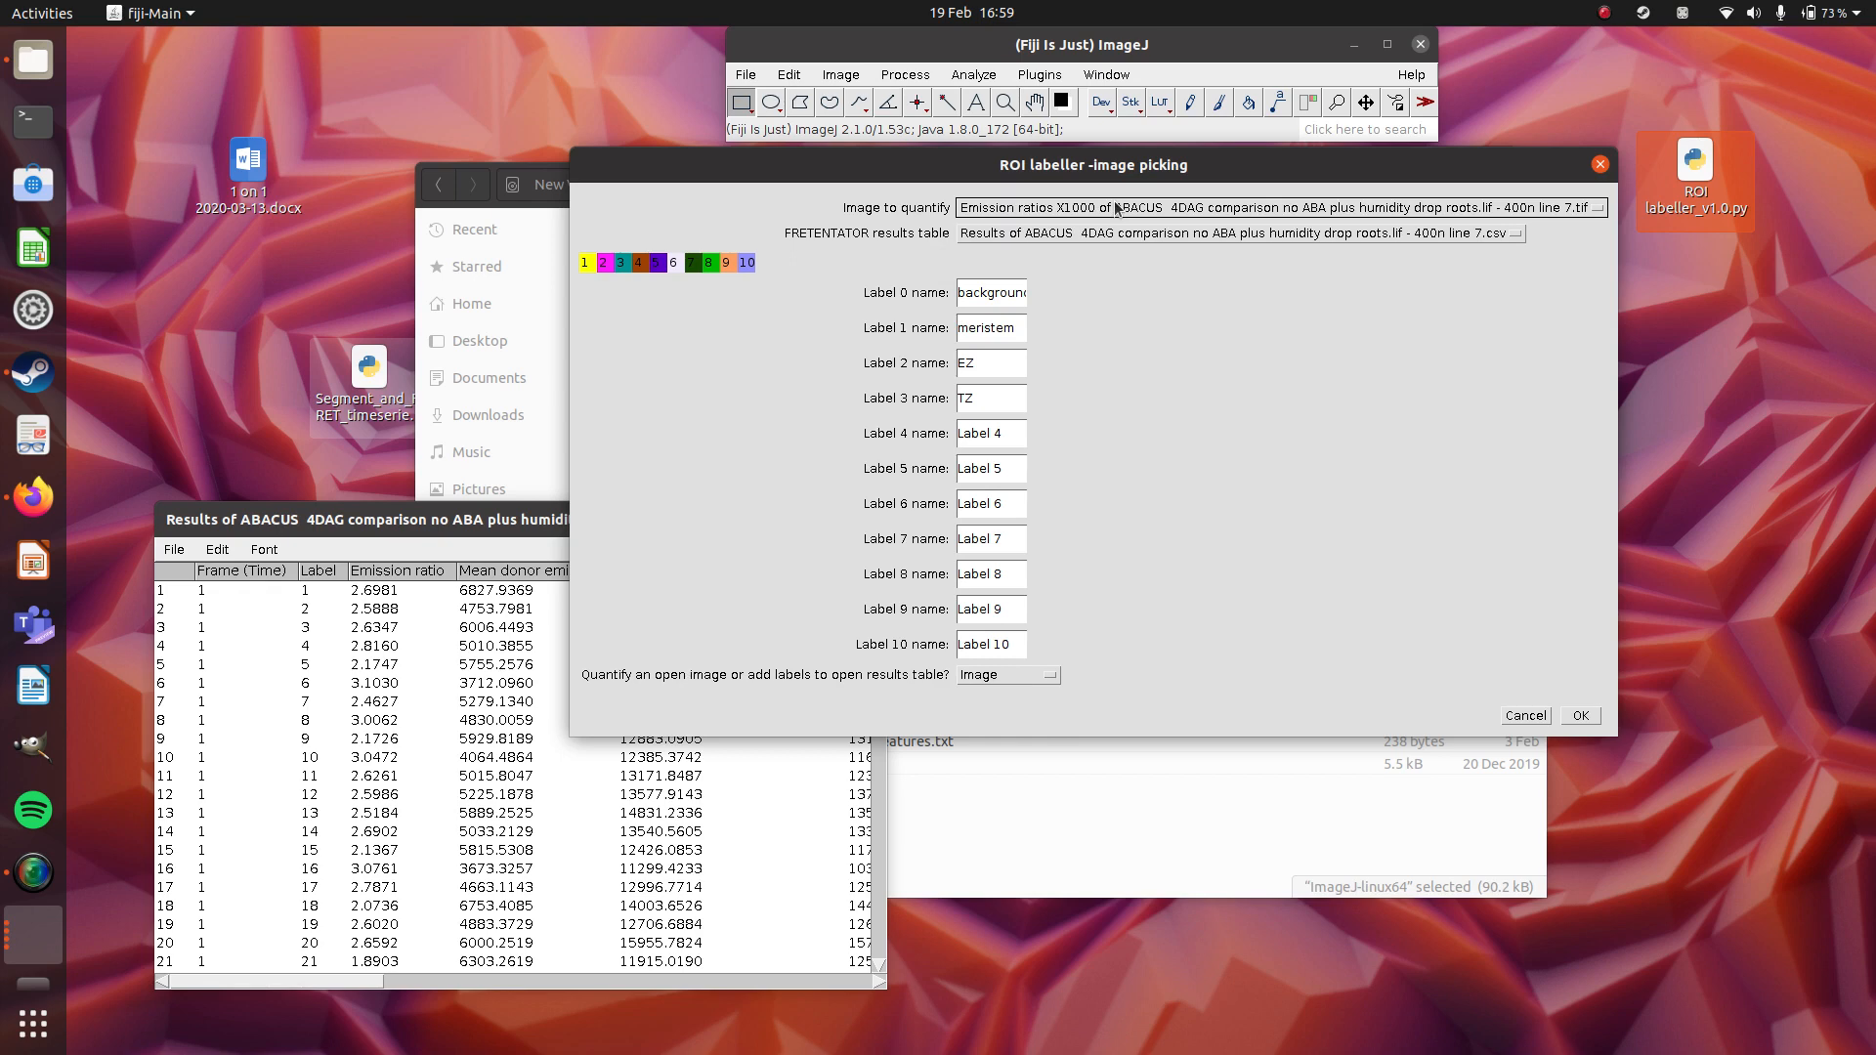
# Return the image to quantify to the label map and check the FRETENTATOR results table choice against the open results table.
pyautogui.click(1016, 205)
pyautogui.click(1018, 238)
pyautogui.click(1018, 238)
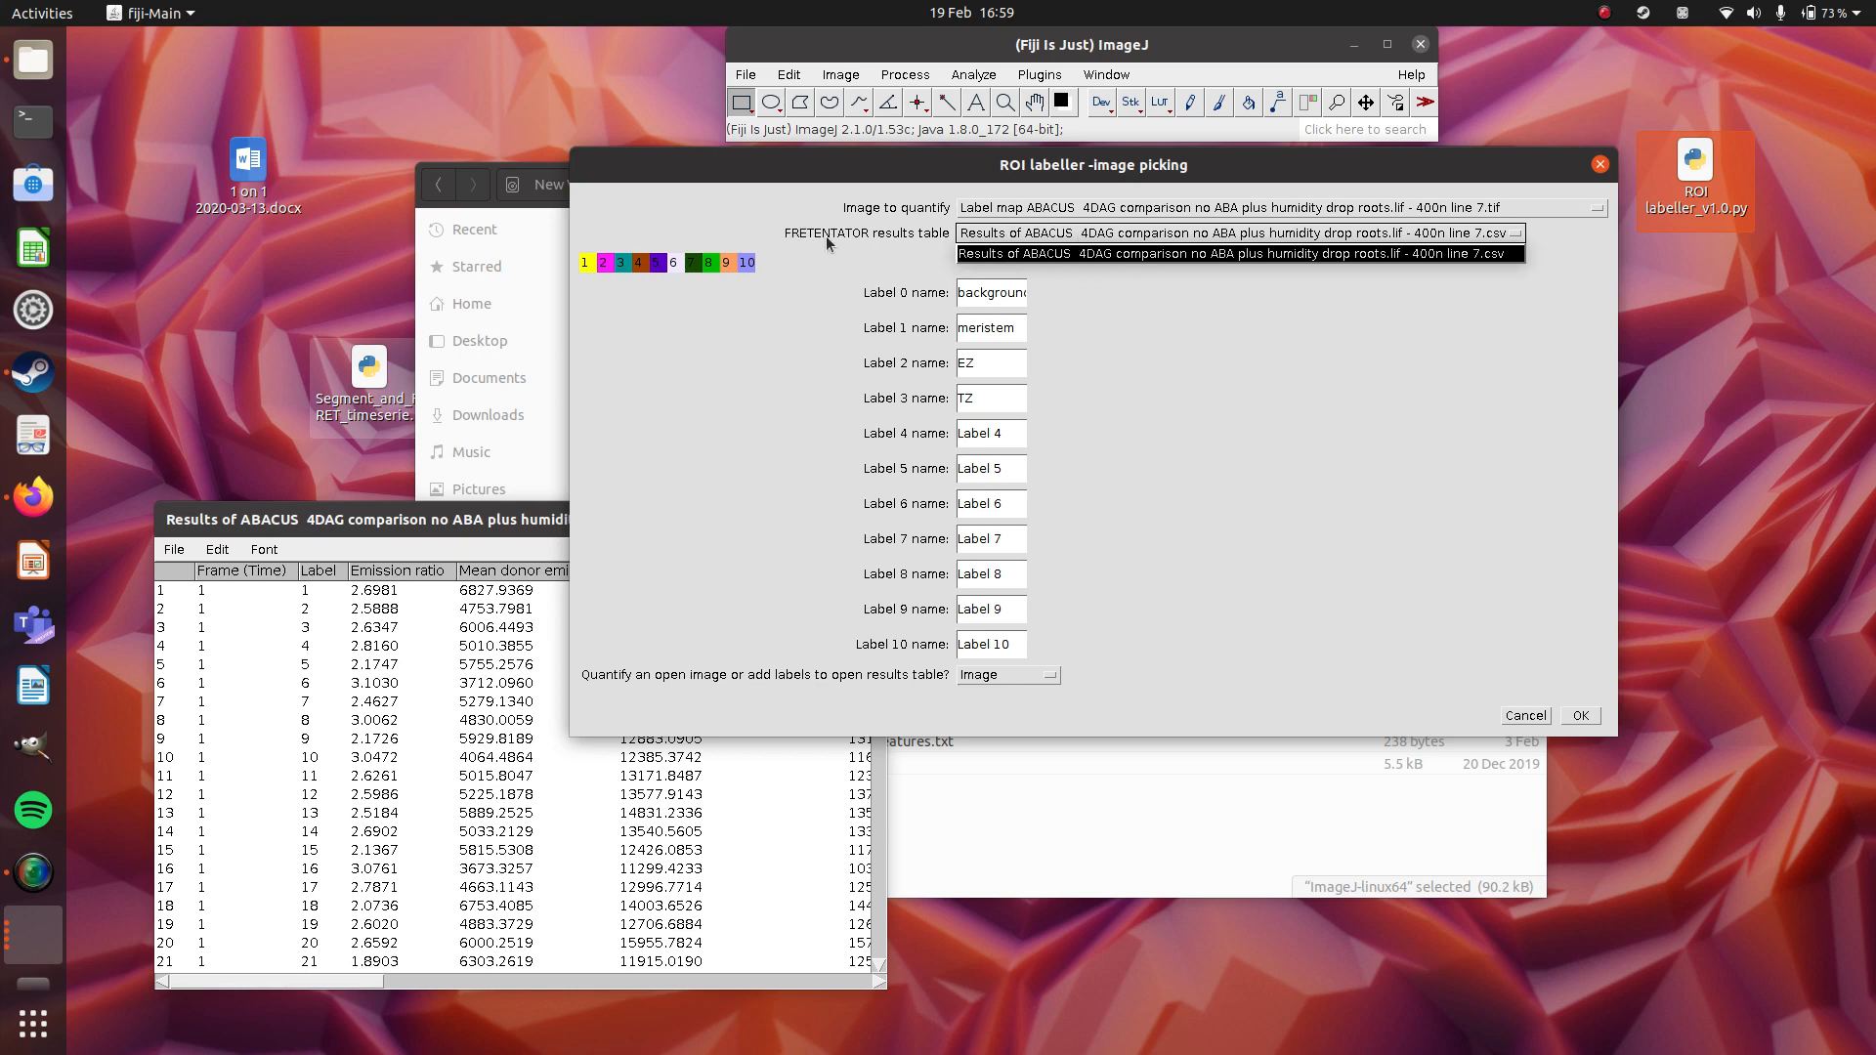
pyautogui.click(355, 523)
pyautogui.click(340, 524)
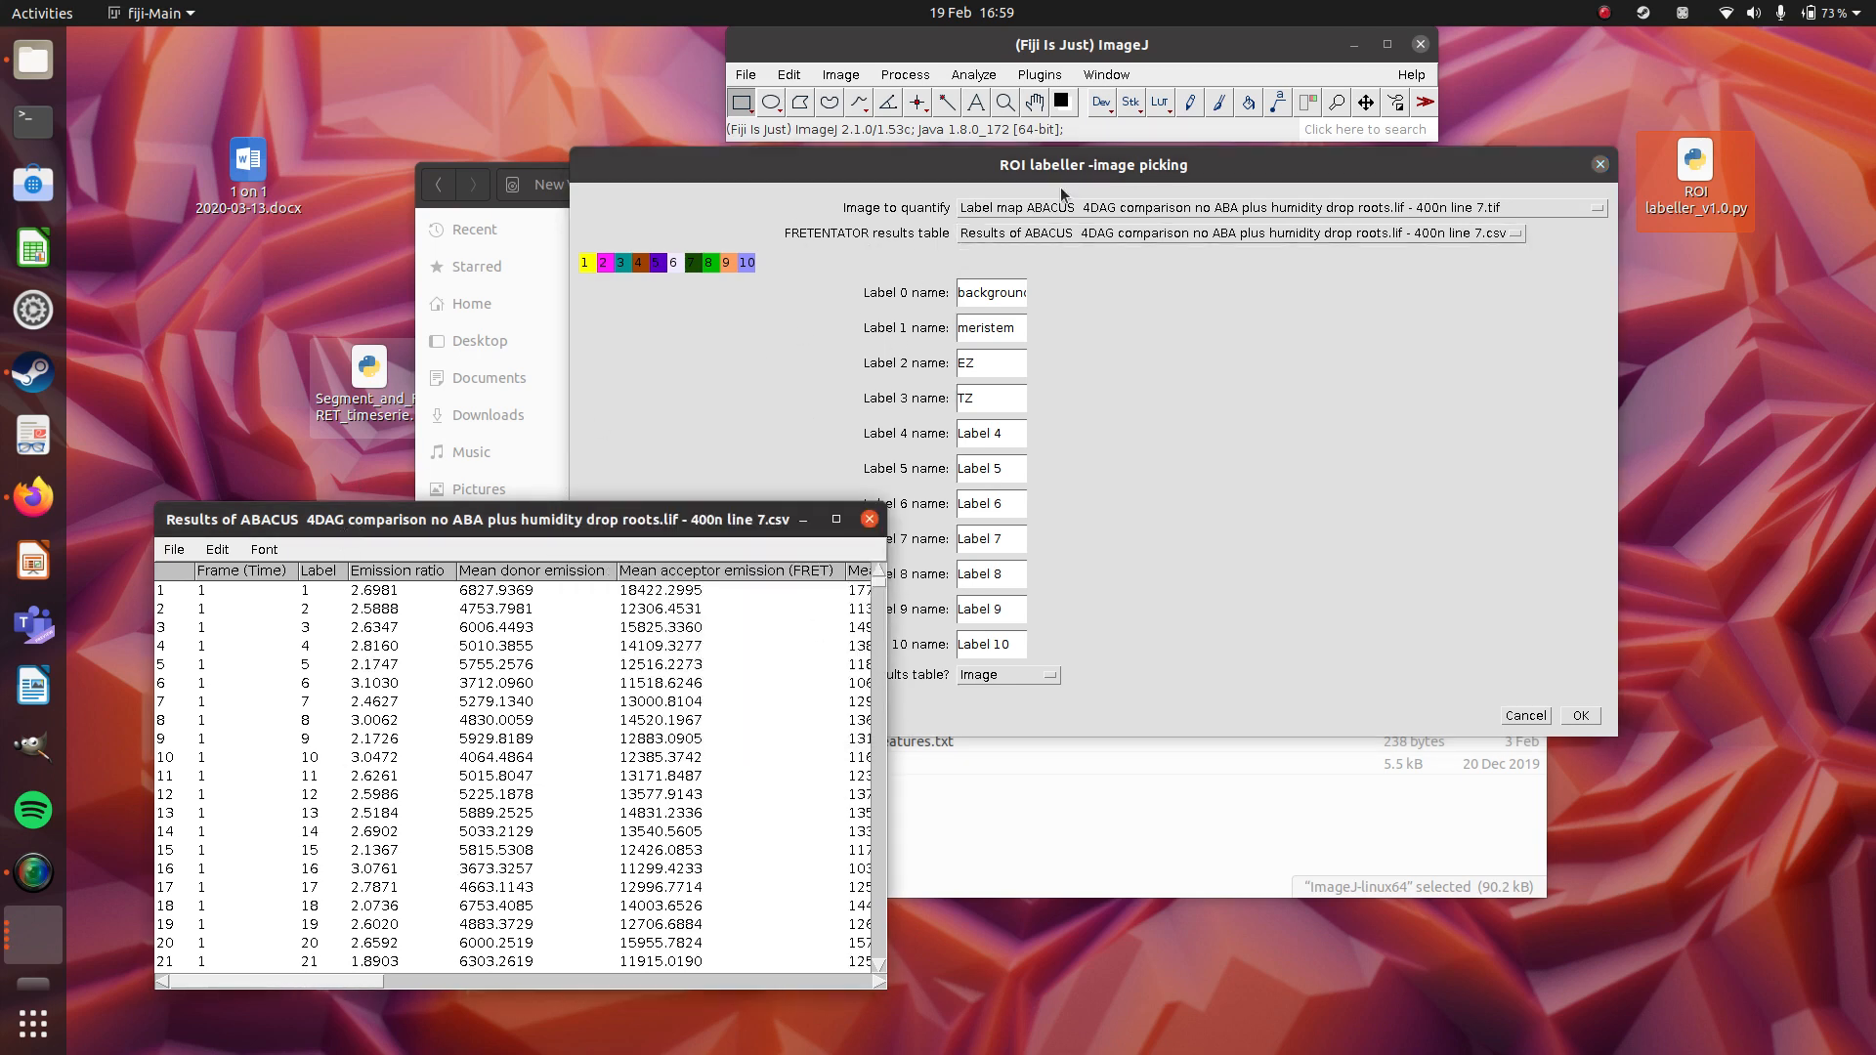
pyautogui.click(907, 260)
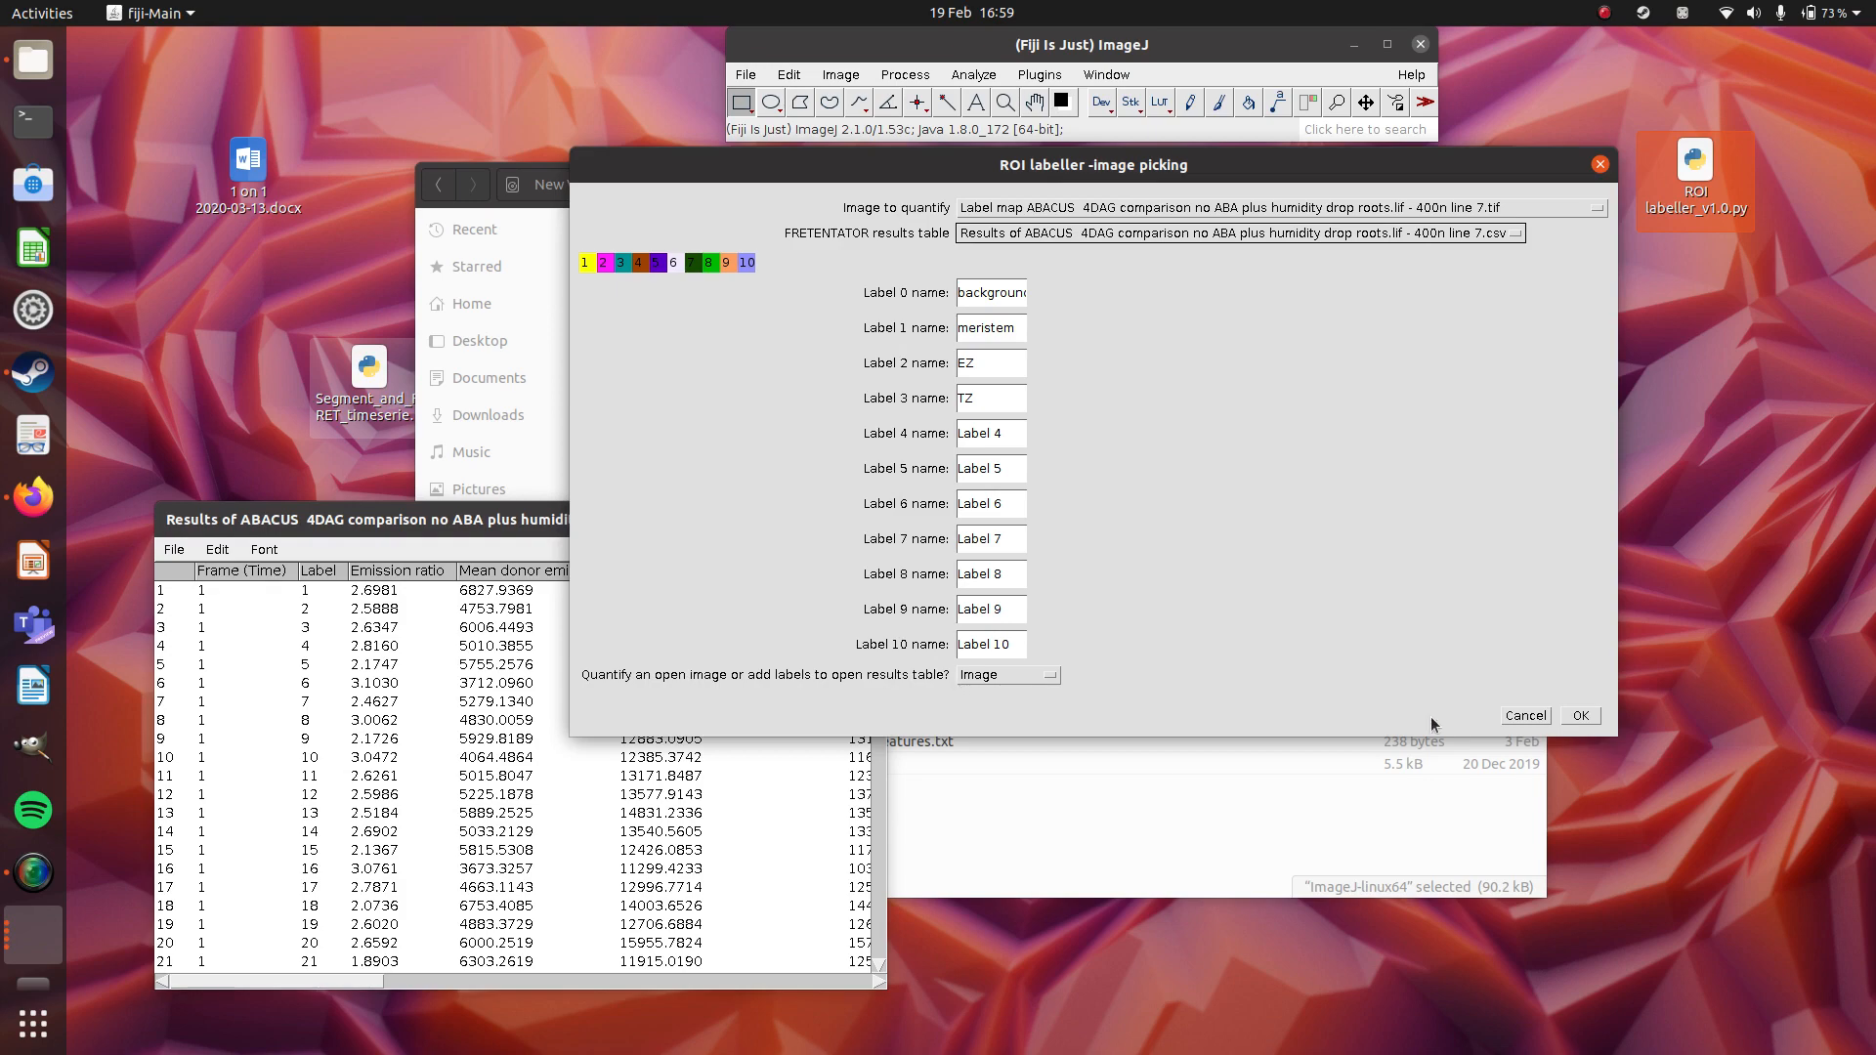
# Set the labeller to add labels to the open results table instead of quantifying an image, and run it.
pyautogui.click(1029, 677)
pyautogui.click(999, 721)
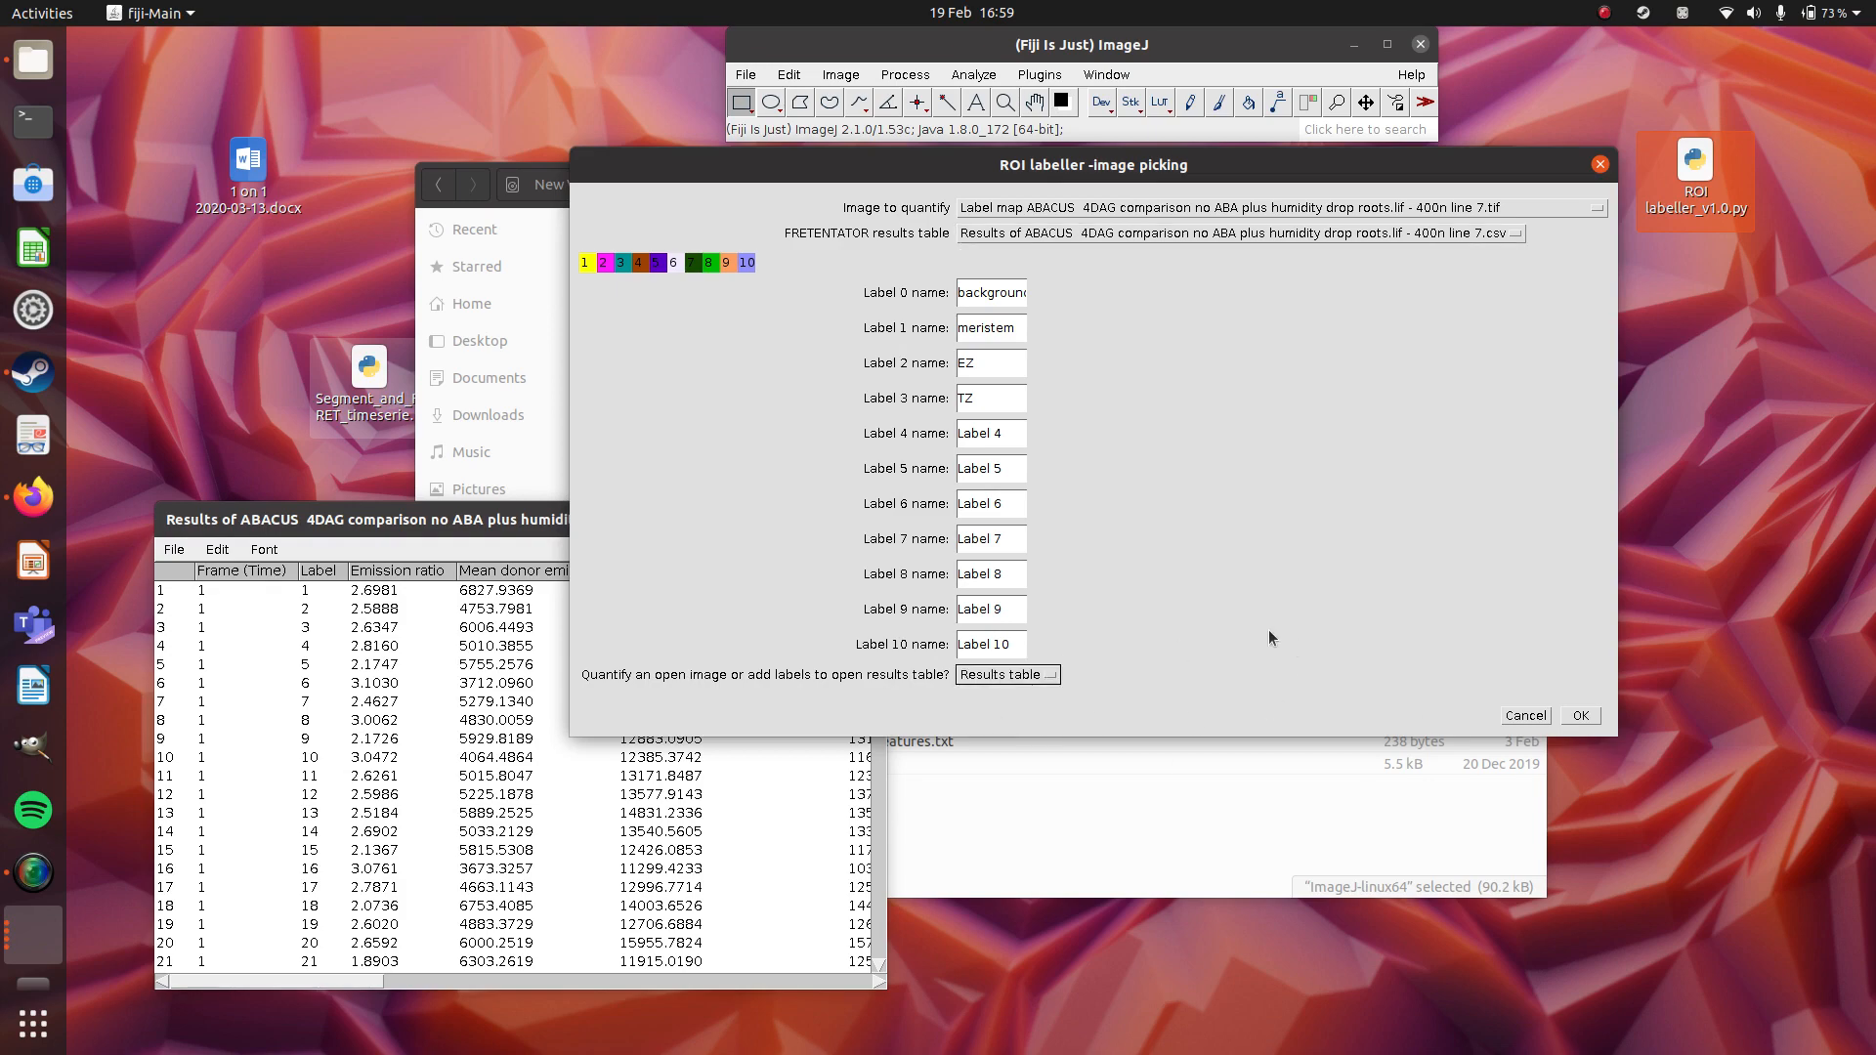
pyautogui.click(1580, 716)
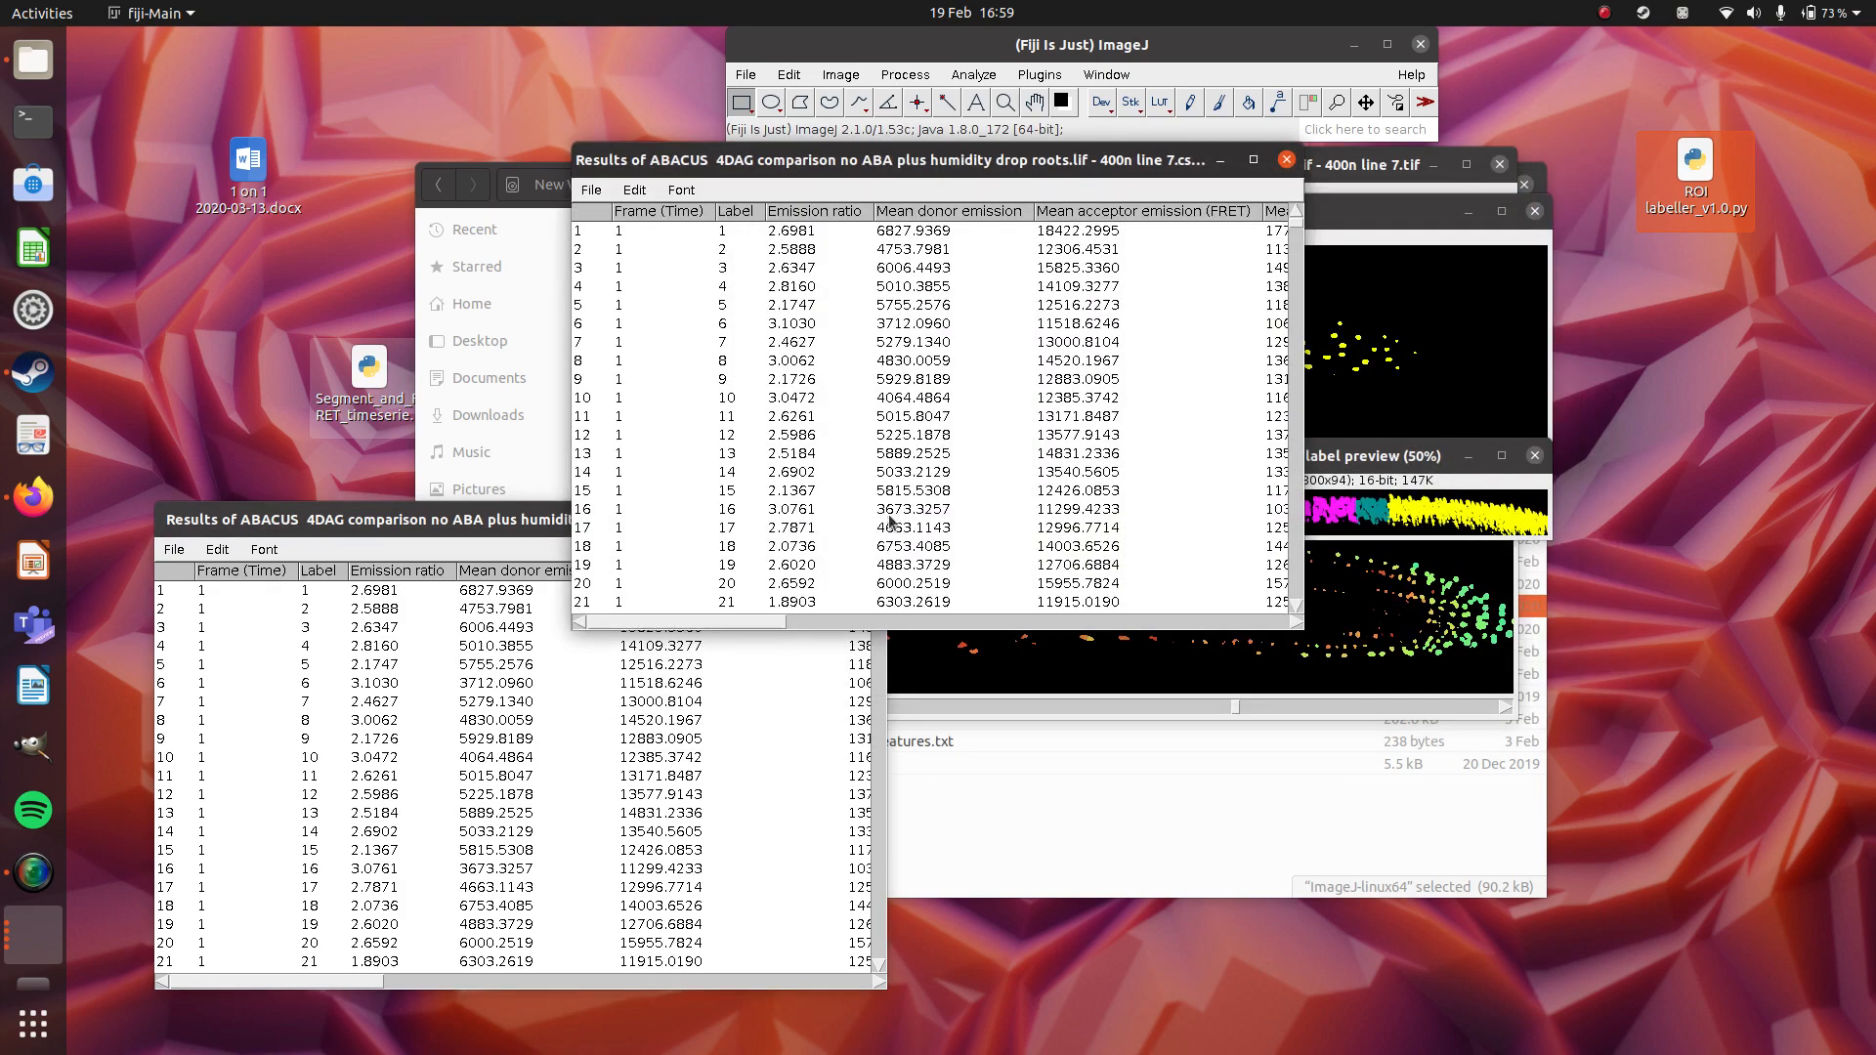
# Widen the labelled results table, examine the label name and label value of individual rows, and move the table below the label preview.
pyautogui.moveTo(768, 626); pyautogui.dragTo(1287, 592)
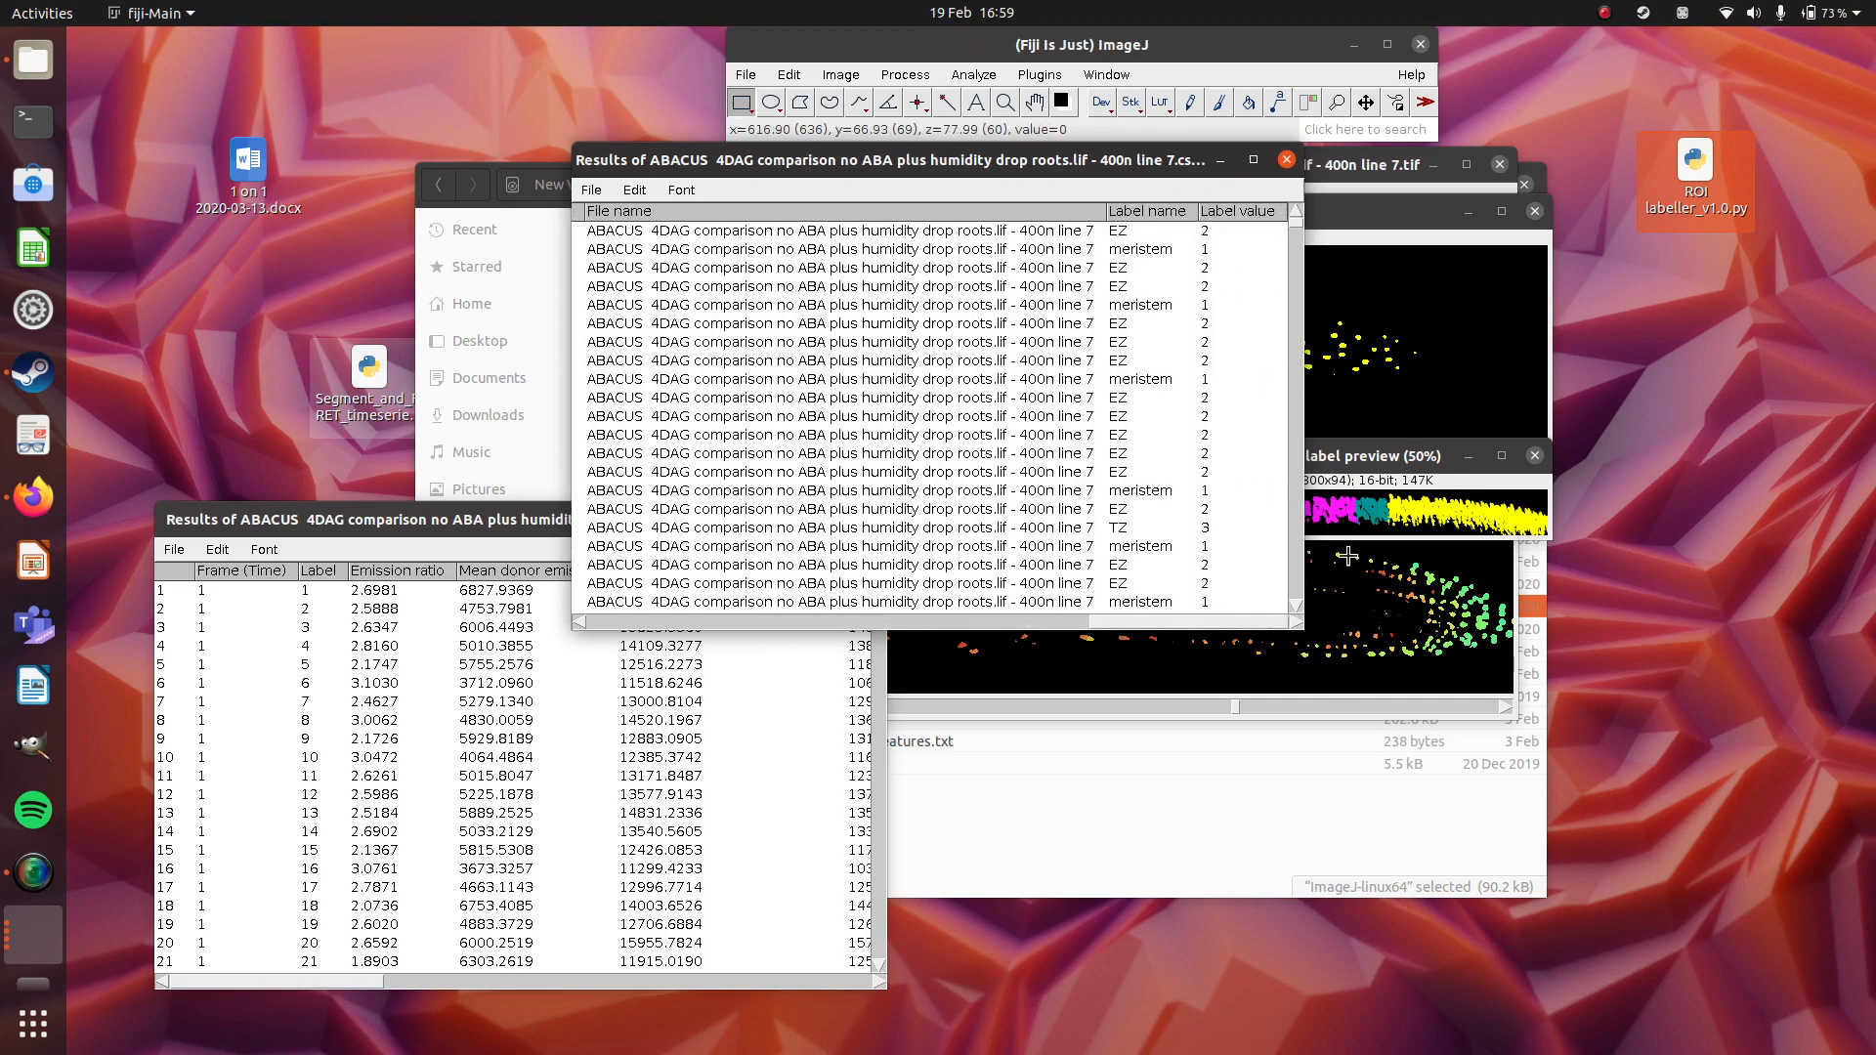
pyautogui.moveTo(1300, 232); pyautogui.dragTo(1823, 229)
pyautogui.click(1698, 252)
pyautogui.click(1702, 230)
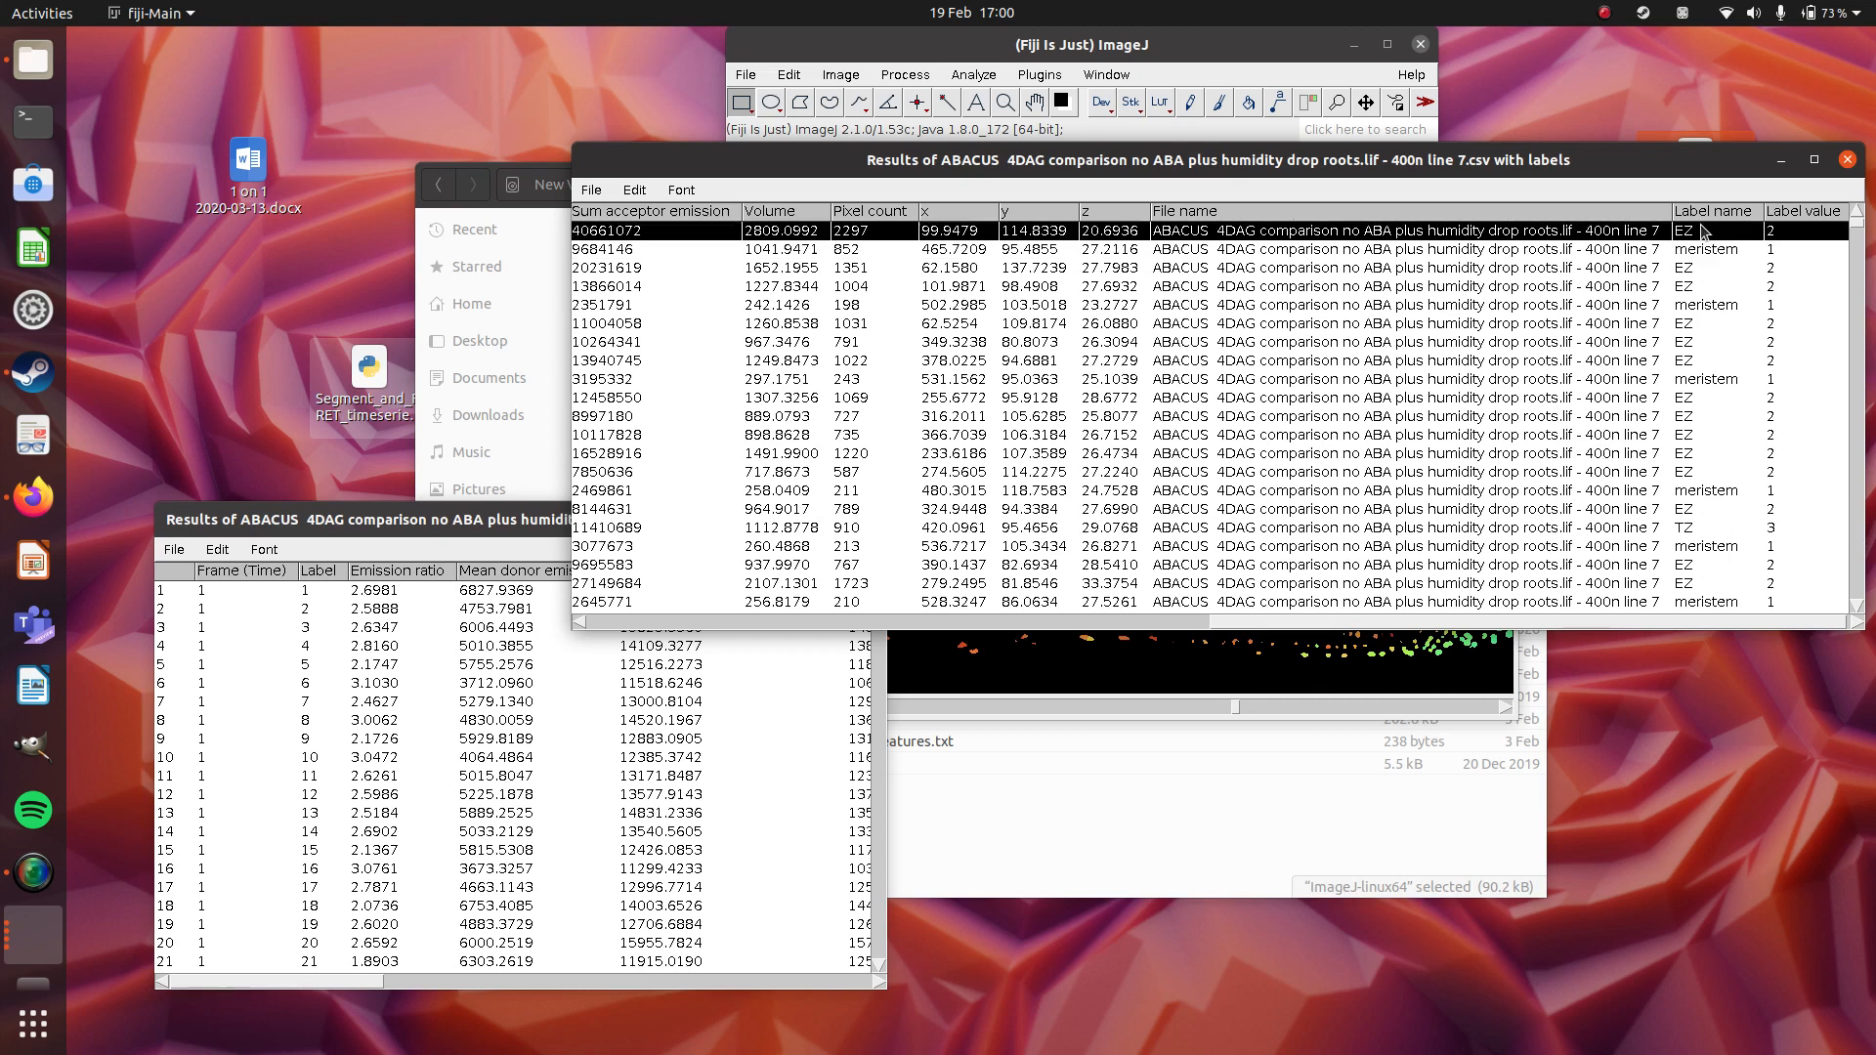
pyautogui.click(1694, 250)
pyautogui.click(1697, 287)
pyautogui.click(1703, 344)
pyautogui.click(1706, 381)
pyautogui.click(1708, 416)
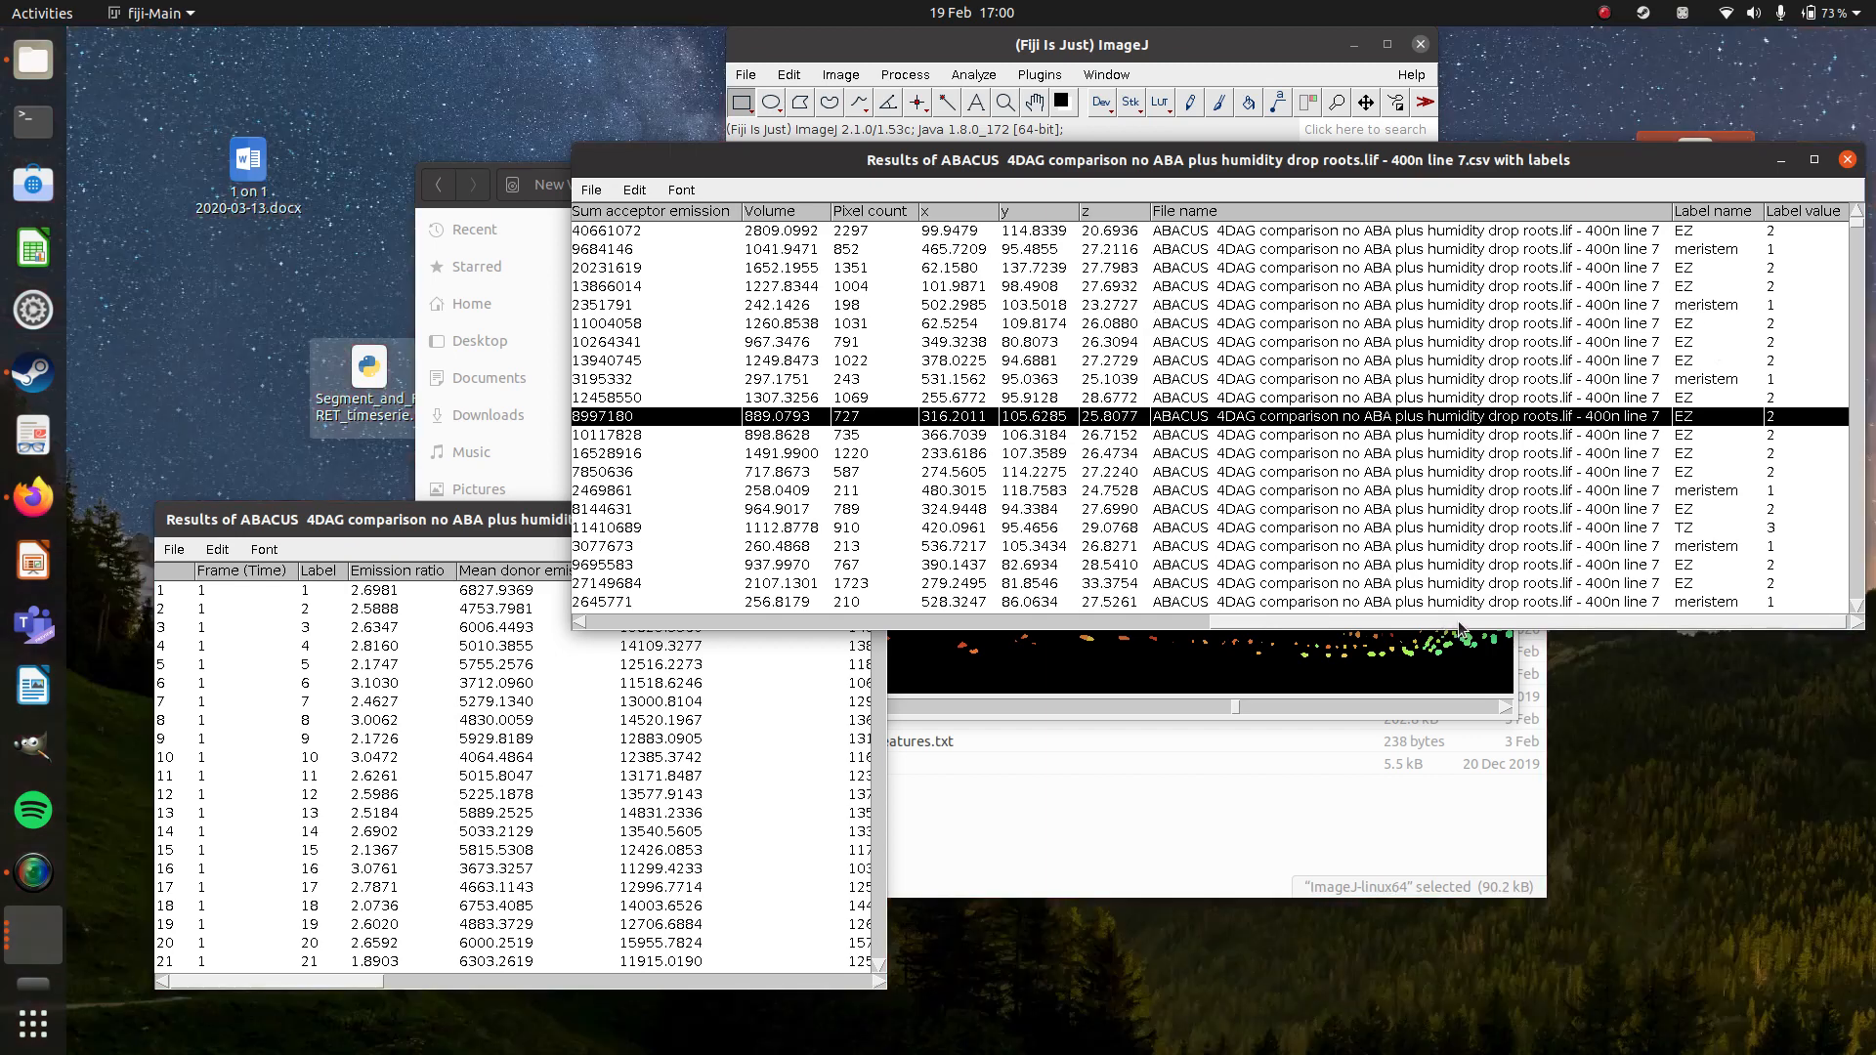
pyautogui.moveTo(1460, 628); pyautogui.dragTo(791, 642)
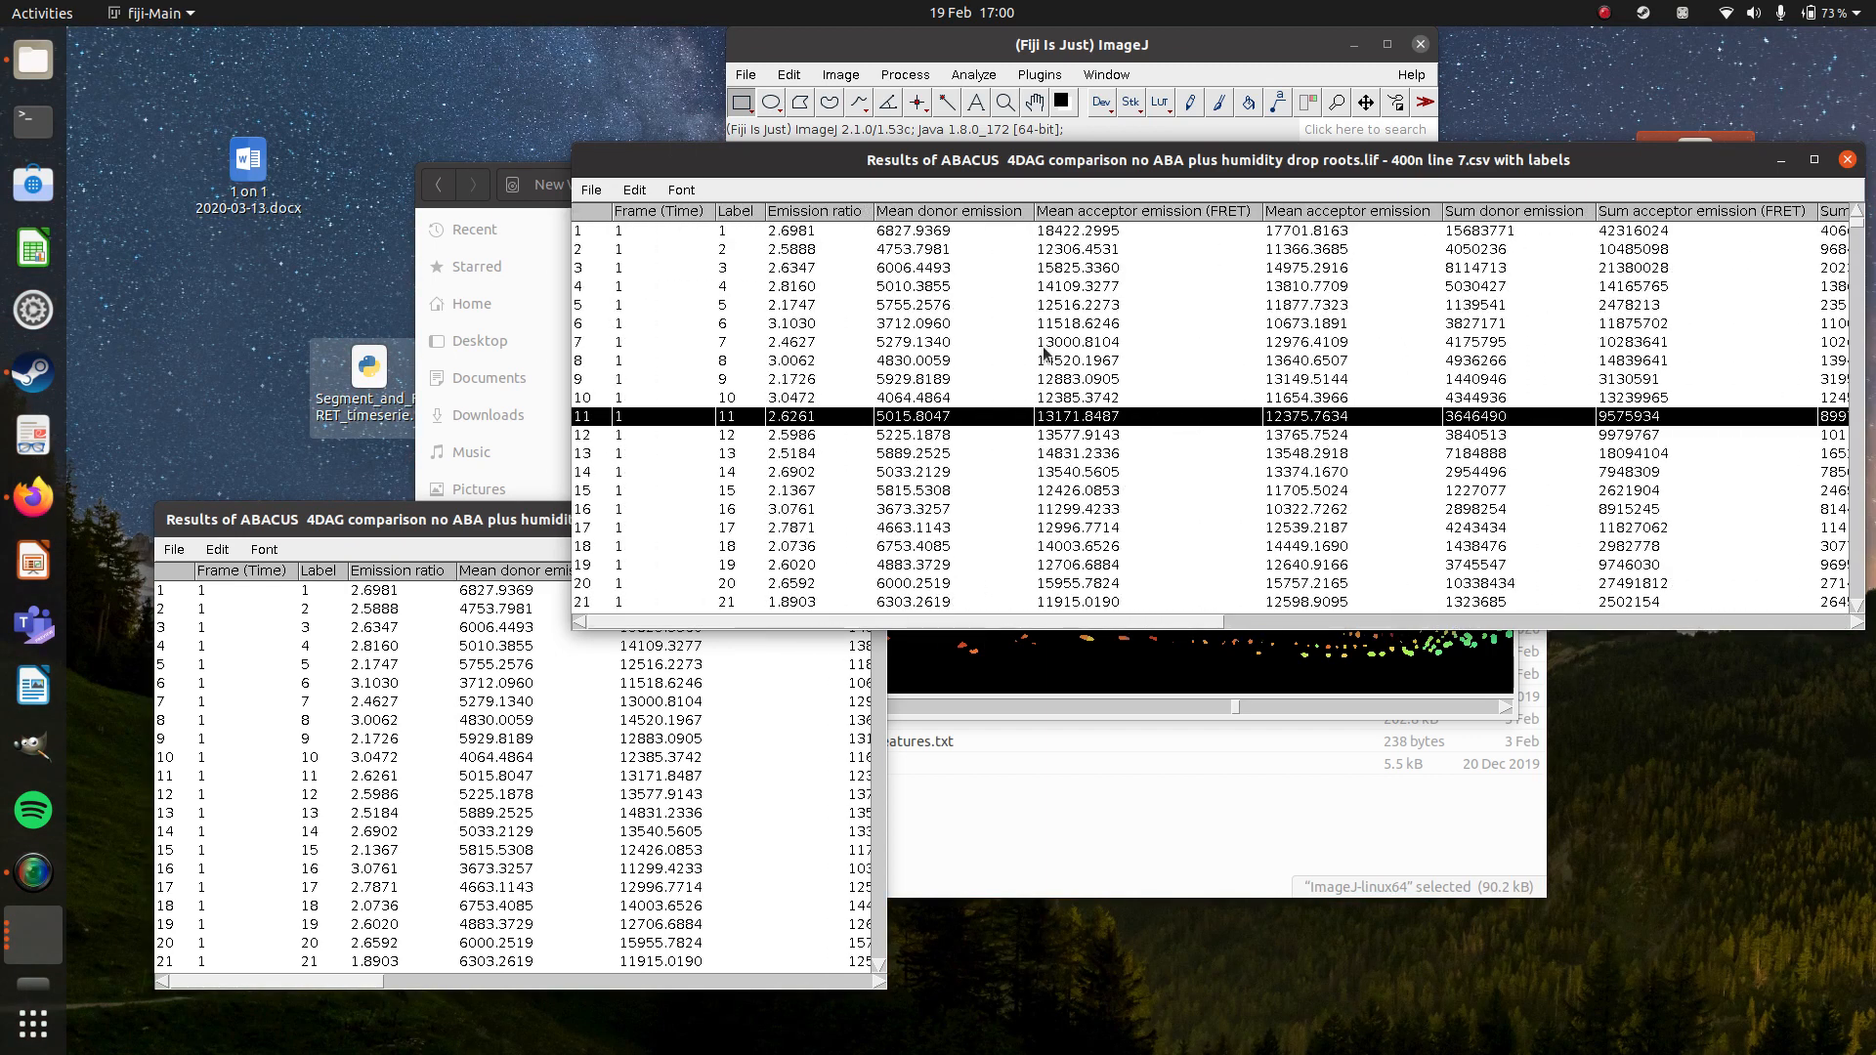
pyautogui.moveTo(1080, 170); pyautogui.dragTo(787, 472)
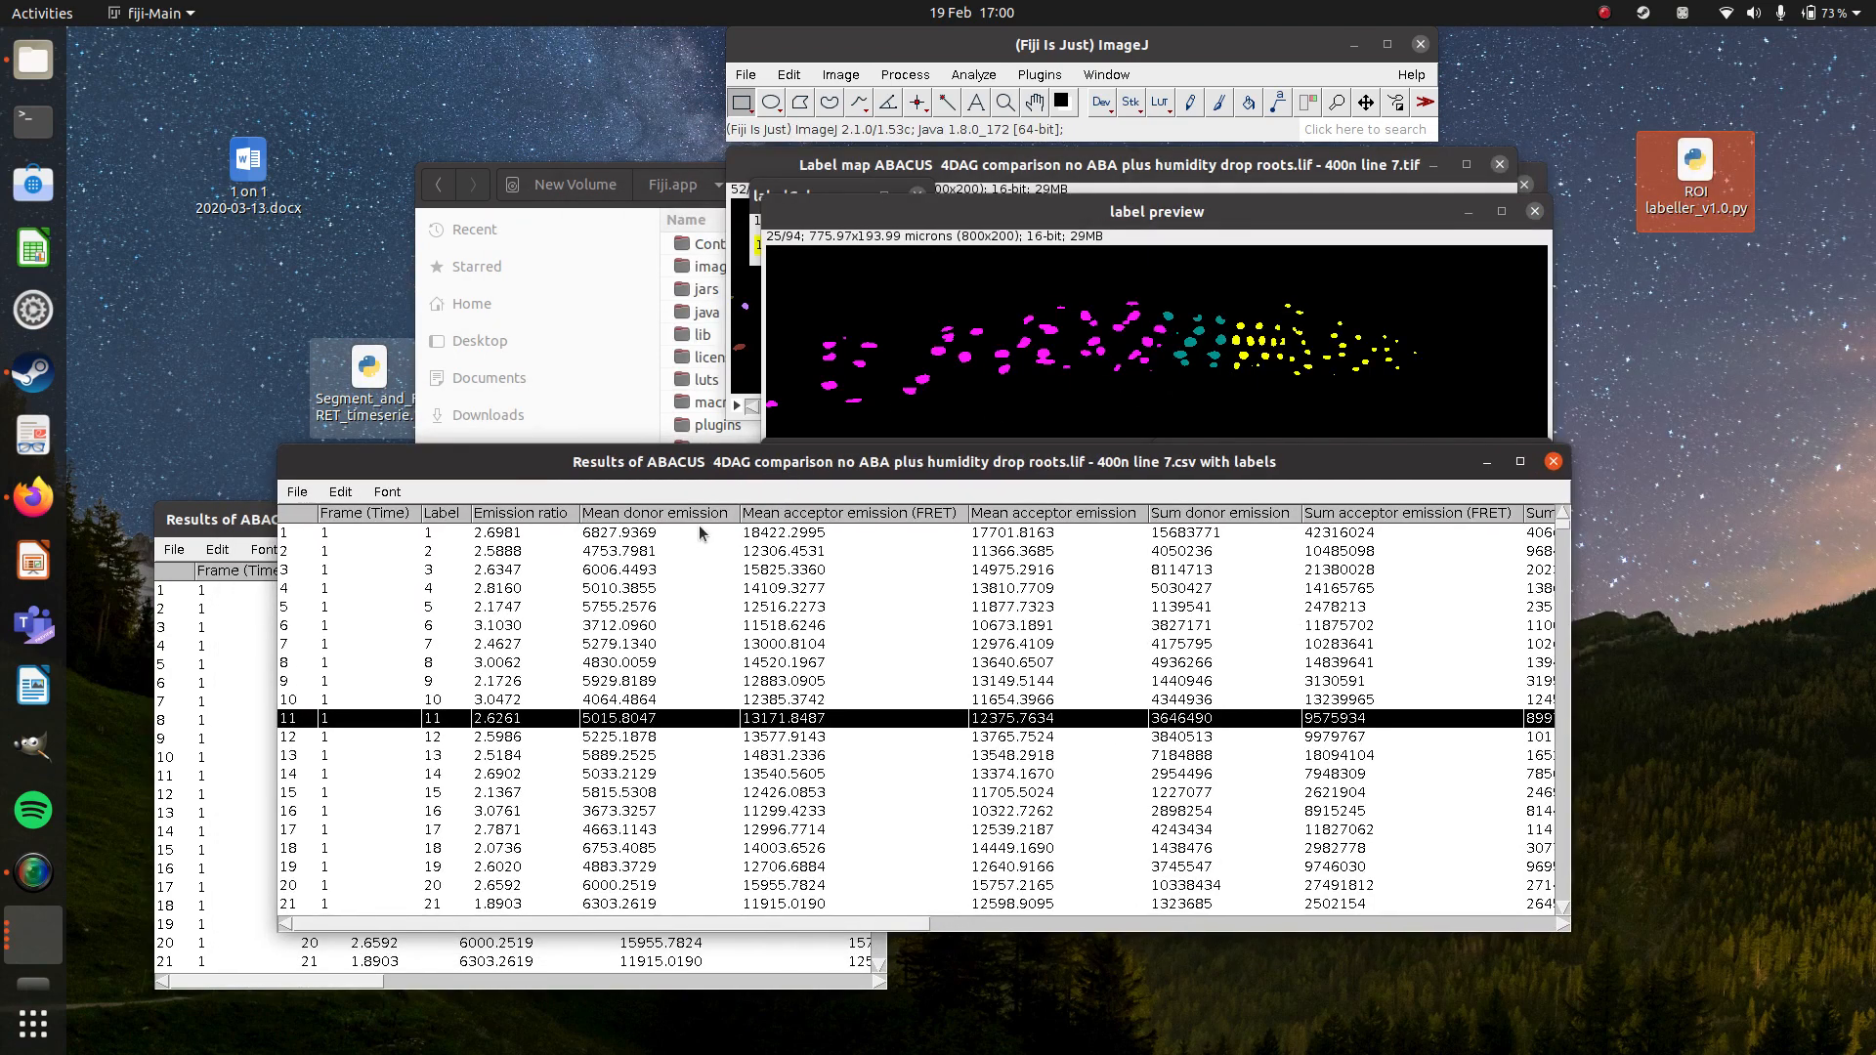